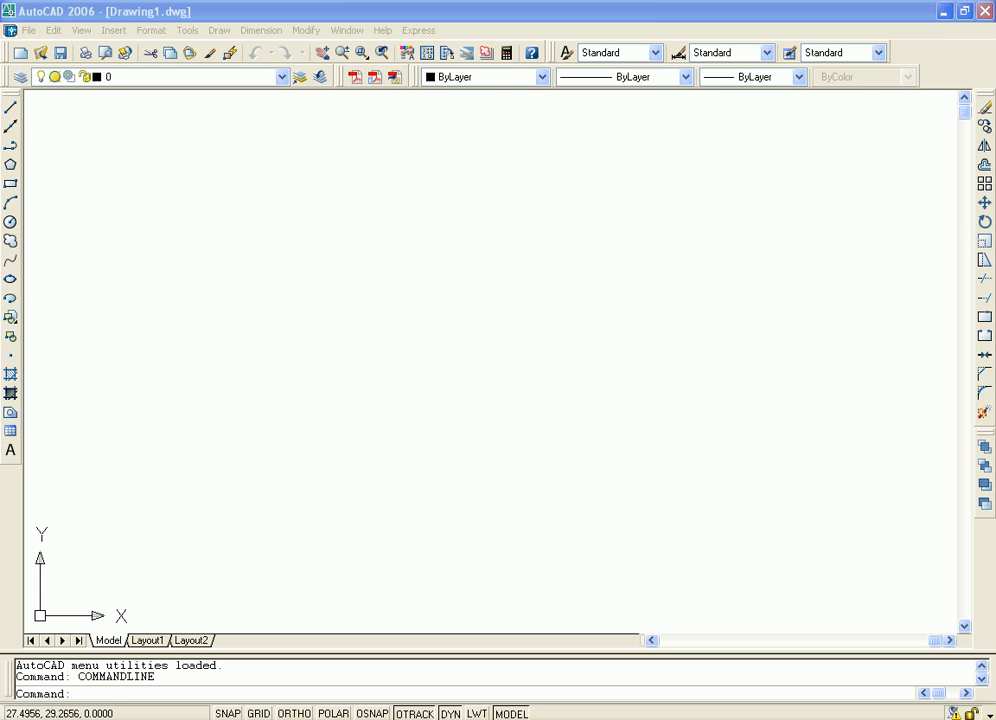
- Close the text style settings unchanged and add multiline text reading "Technology for Engineering Design." in the upper middle of the drawing
left_click_drag(558, 232, 537, 198)
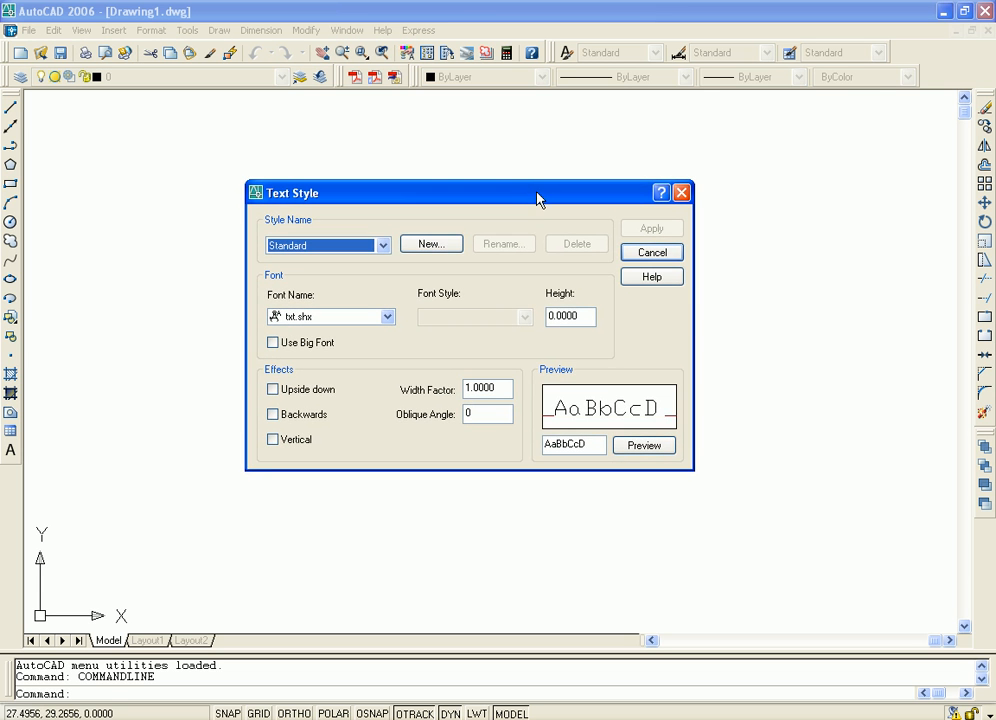
left_click(683, 193)
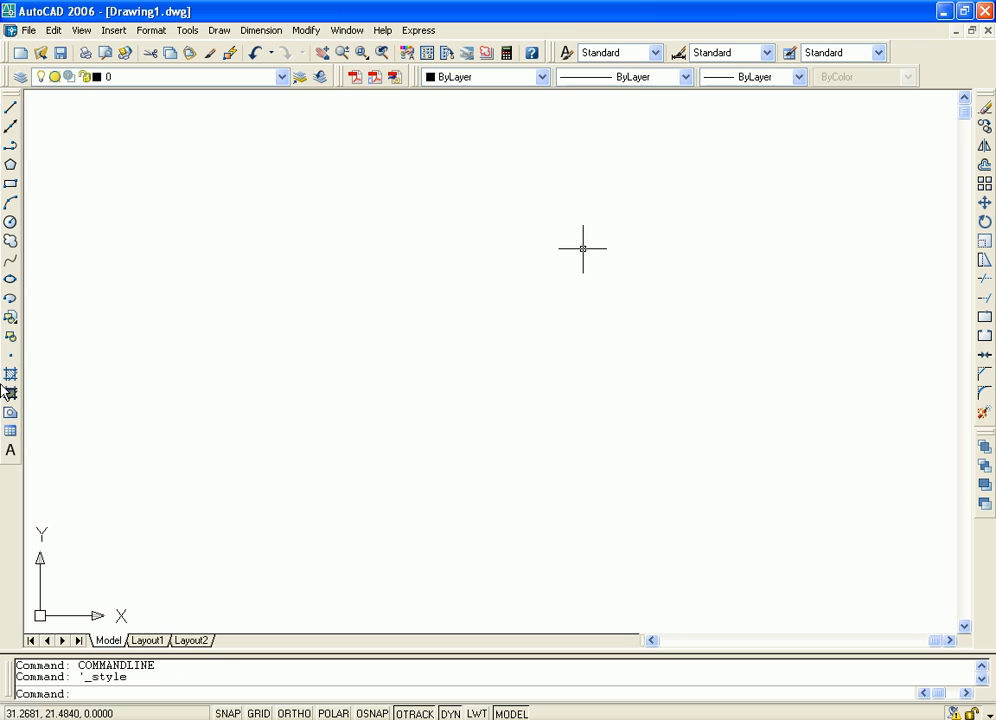
left_click(11, 452)
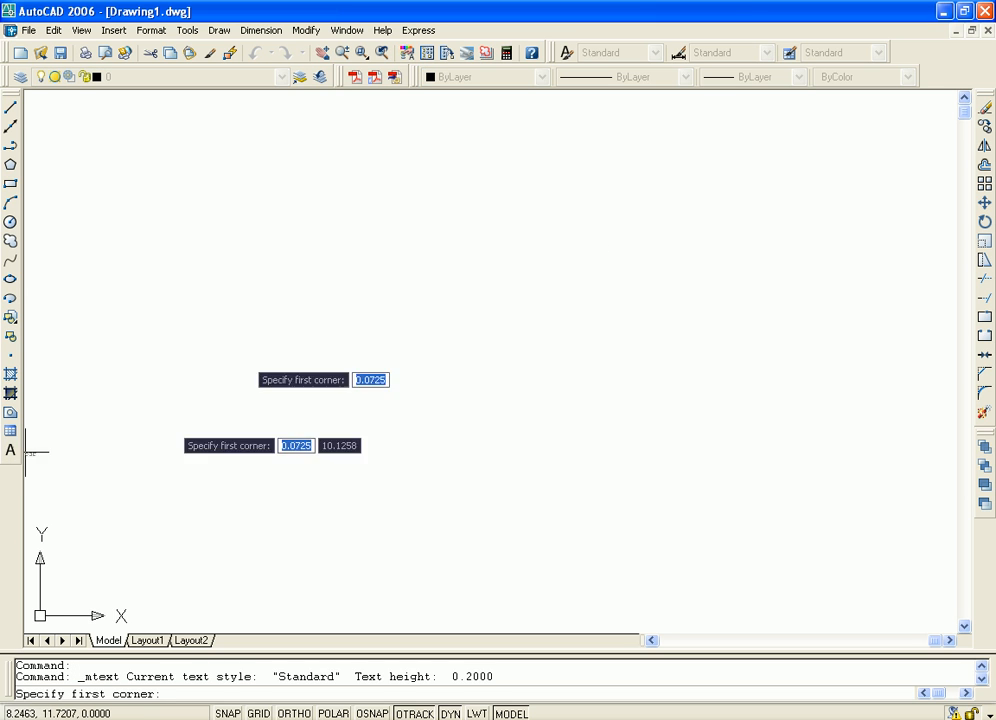
left_click(326, 253)
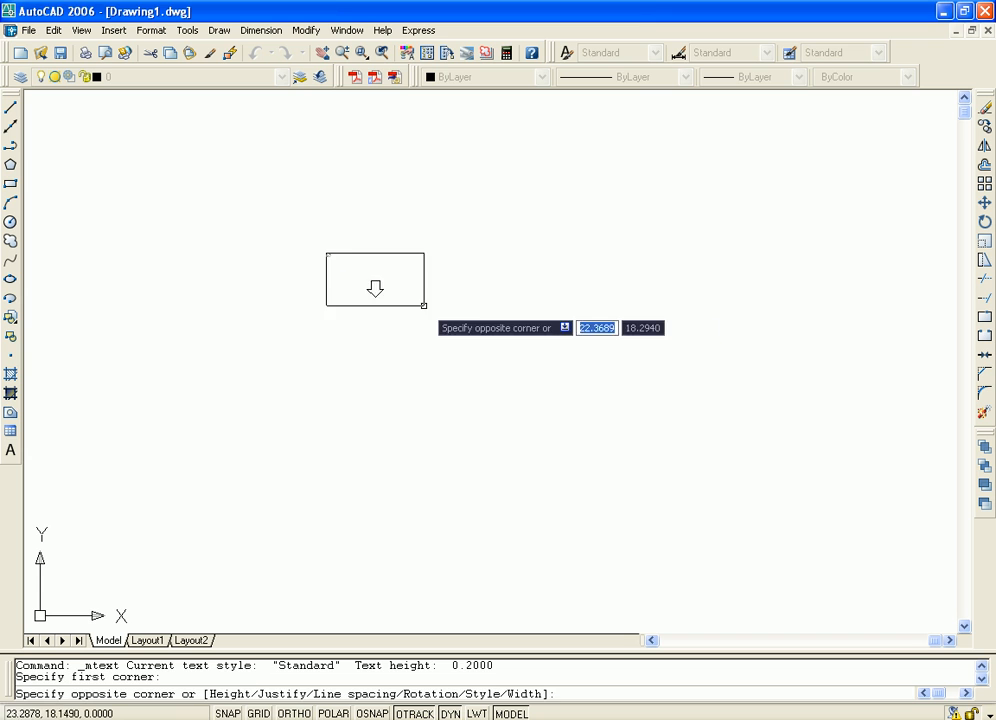
left_click(601, 308)
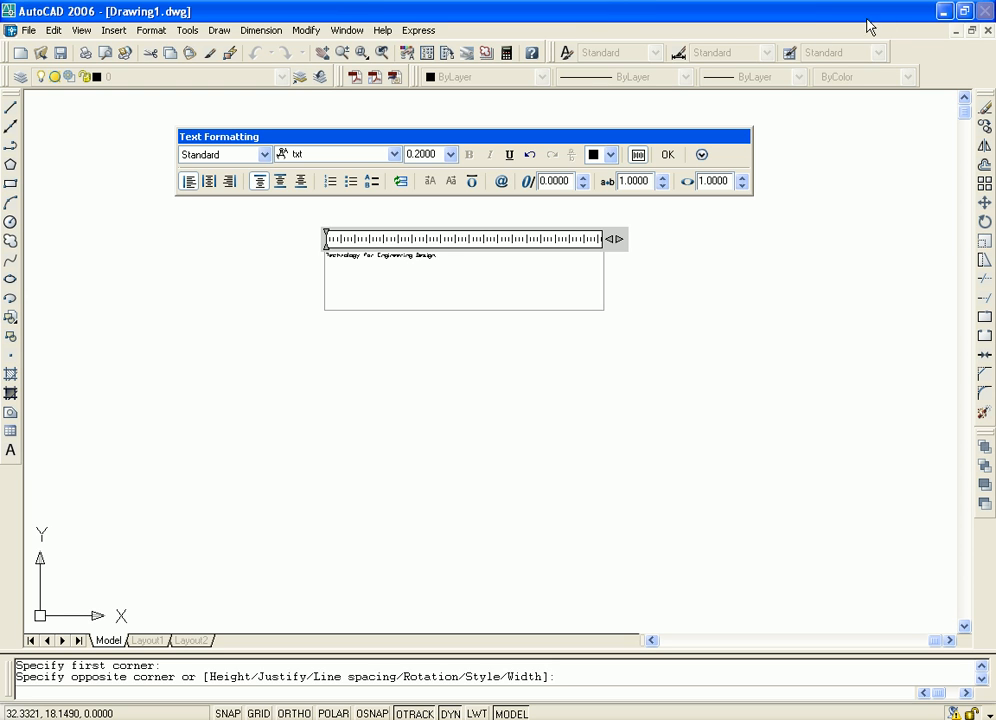
key("BackSpace")
left_click(670, 155)
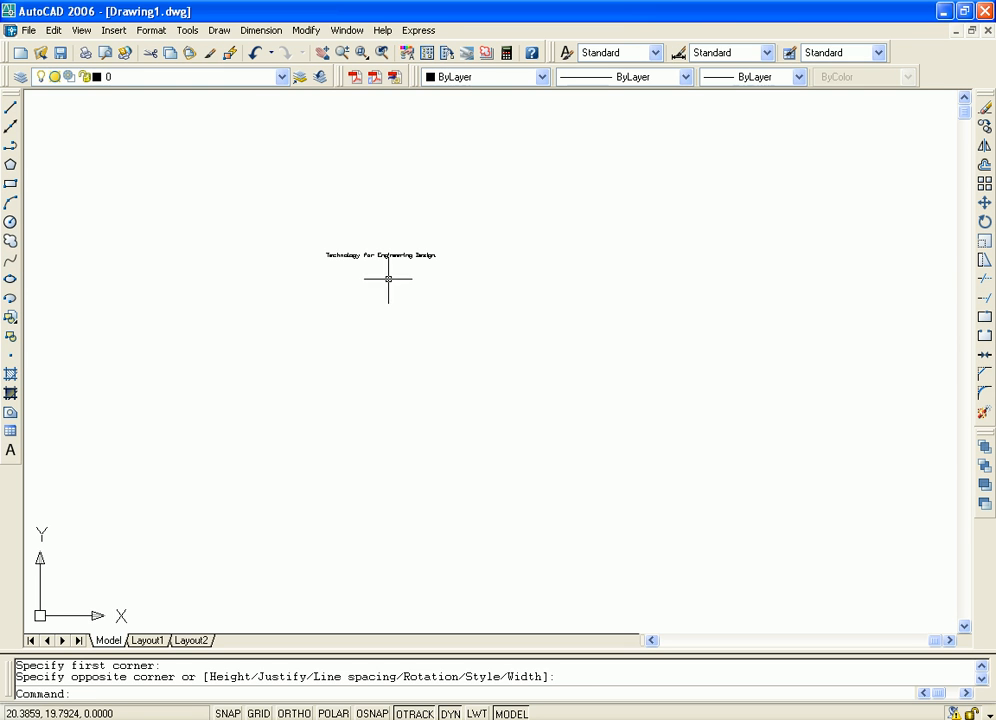
- Scale the text up about seven times from its left end
left_click(340, 254)
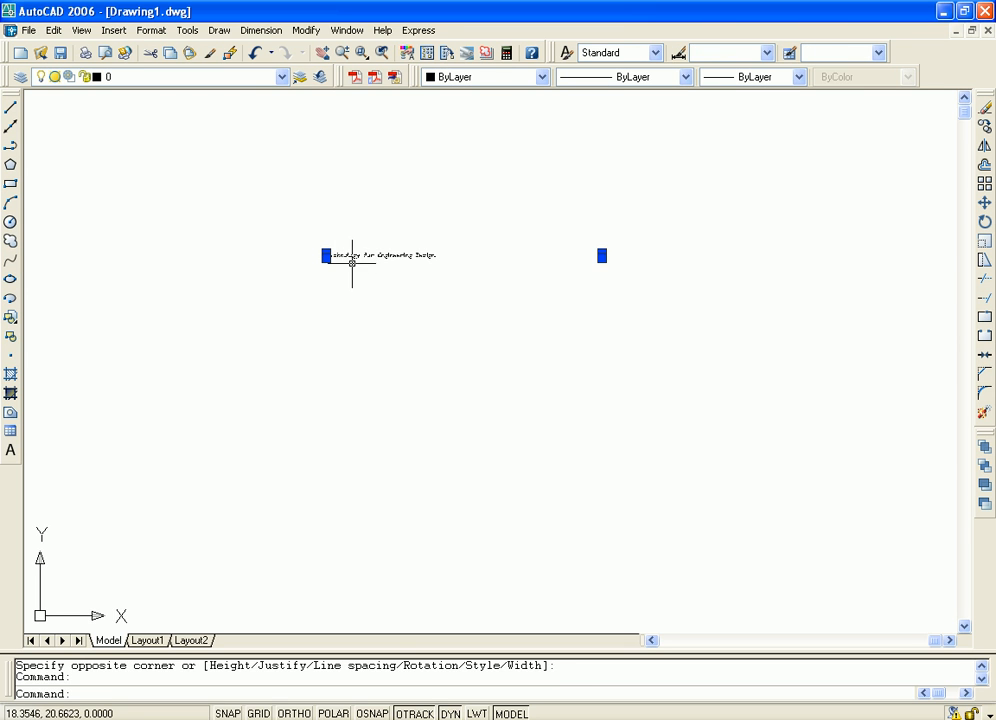
type("s")
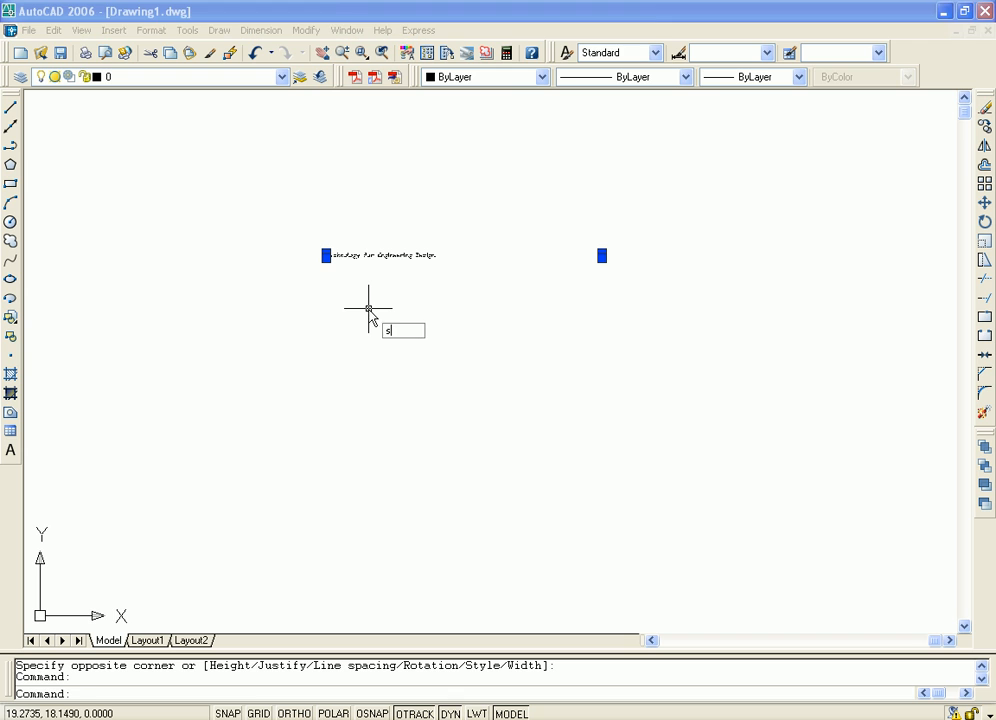
type("cale")
key("Return")
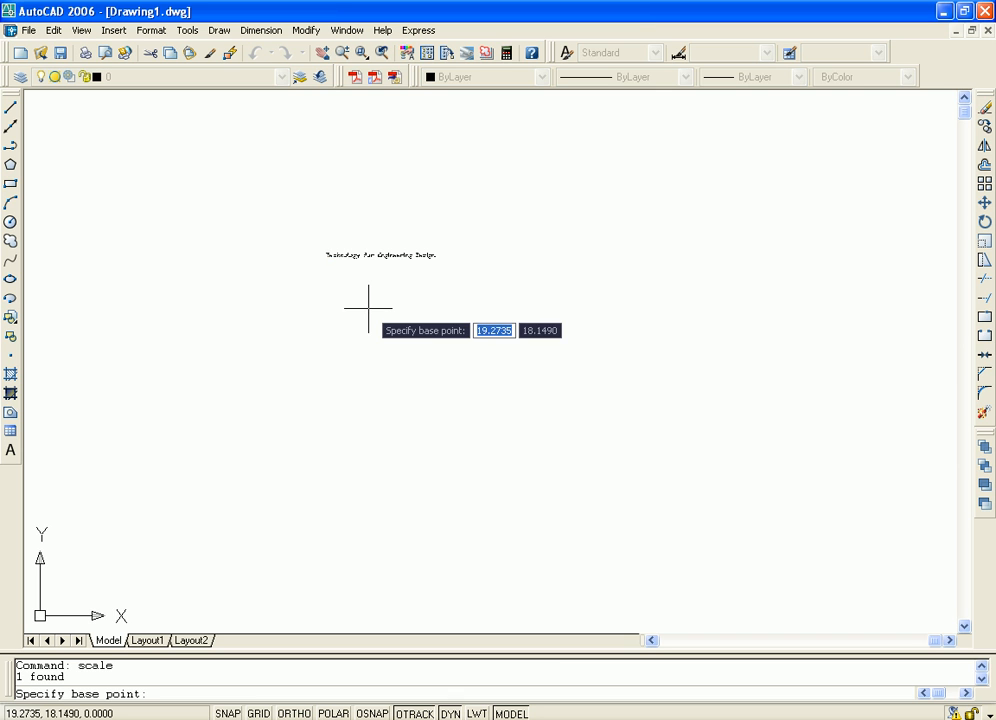
left_click(328, 258)
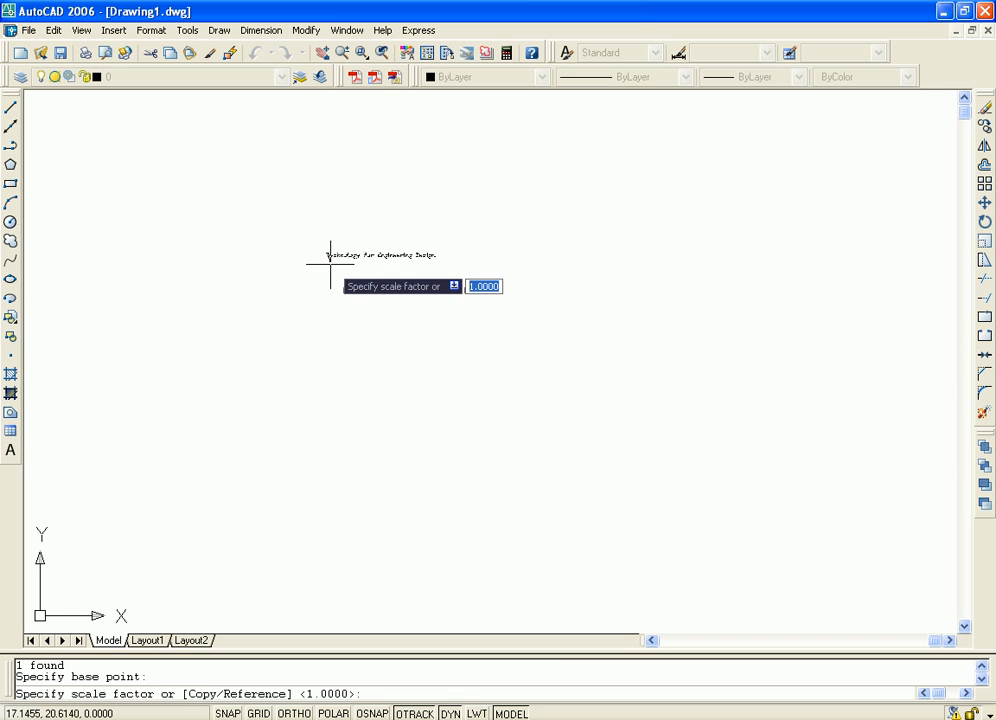
left_click(436, 333)
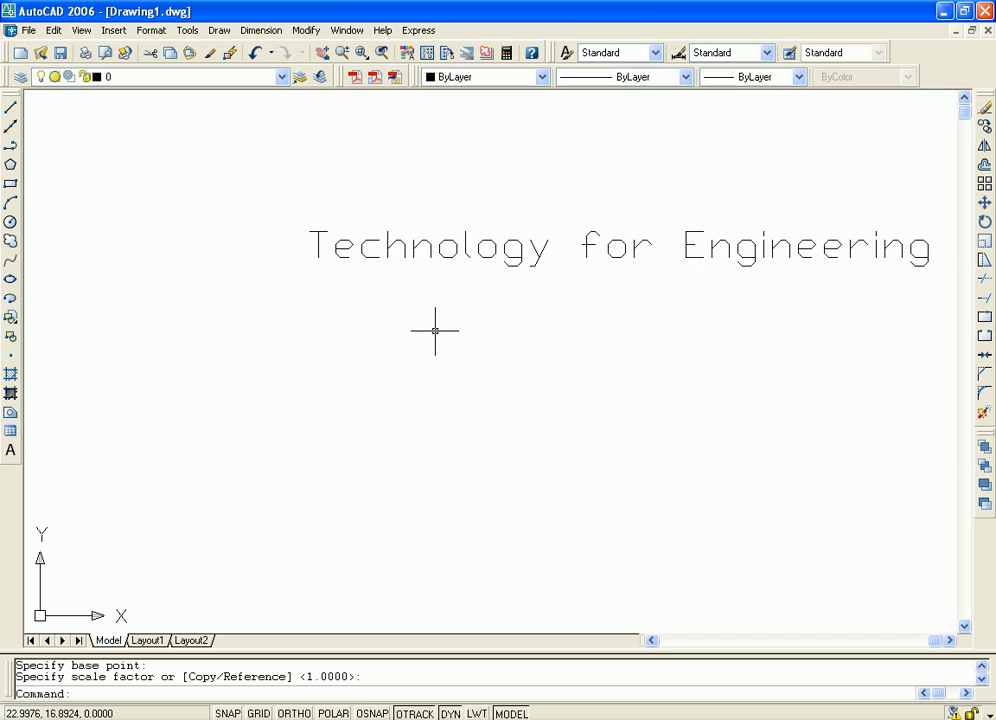
- Move the enlarged text left and slightly down so the whole sentence fits in the drawing area
left_click(519, 245)
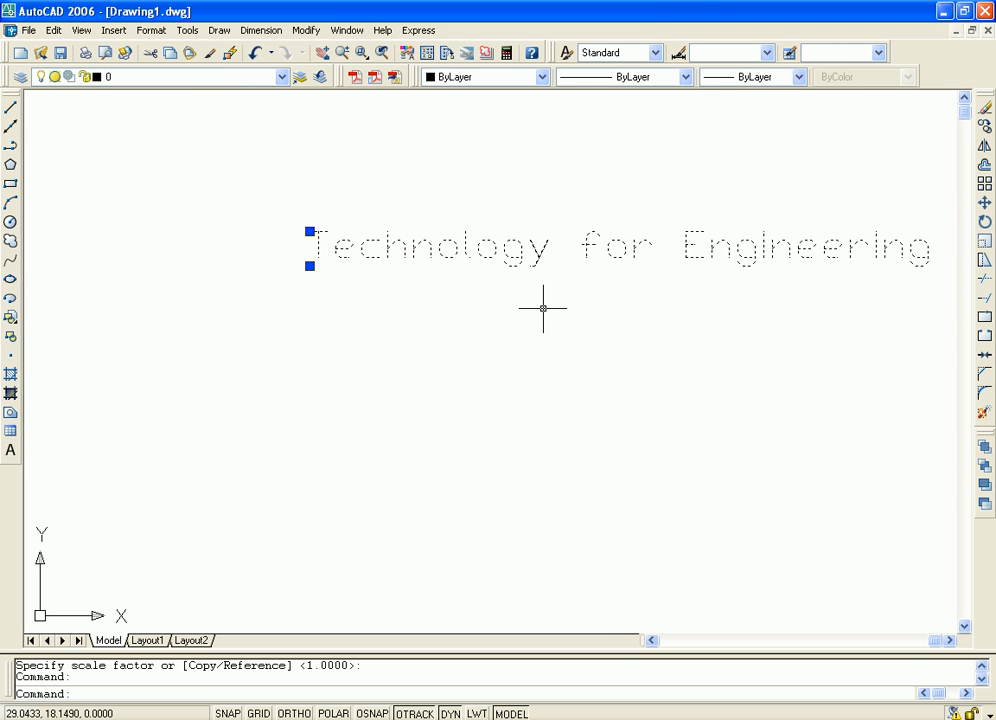
type("move")
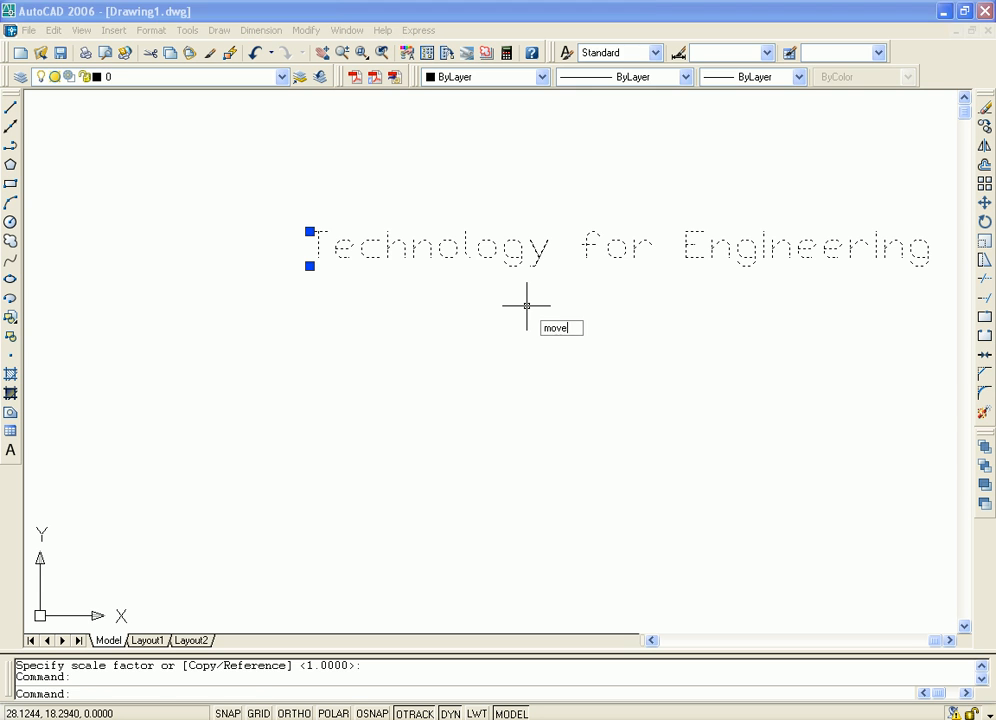
key("Return")
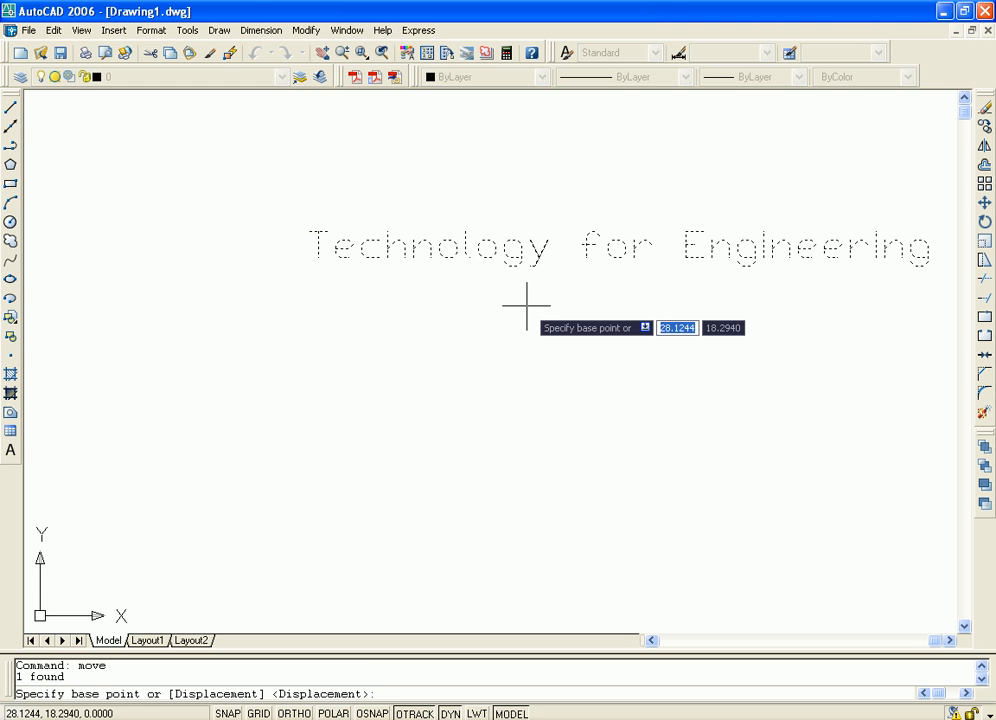
left_click(536, 250)
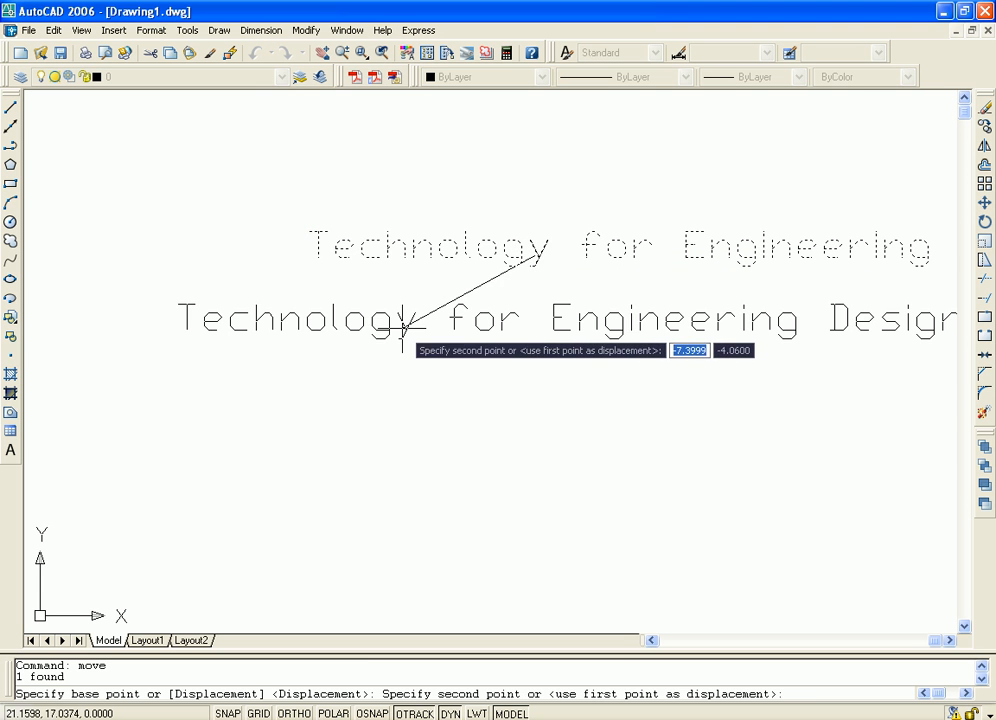
left_click(345, 324)
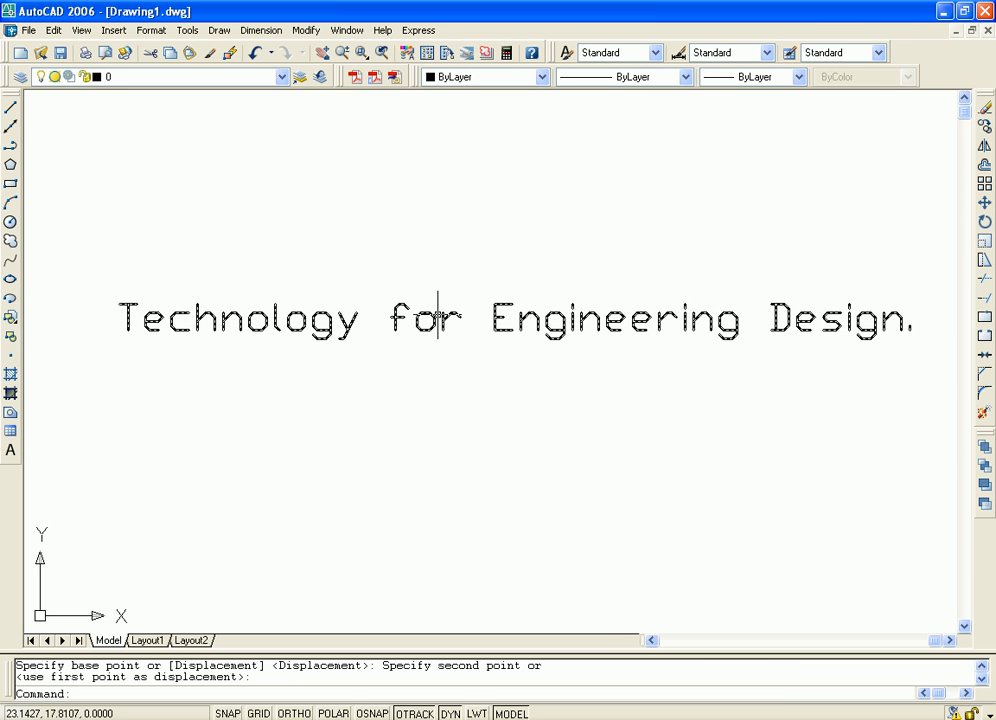
- Open the text style settings and place the dialog so the first word of the drawing text stays uncovered
left_click(151, 30)
left_click(190, 145)
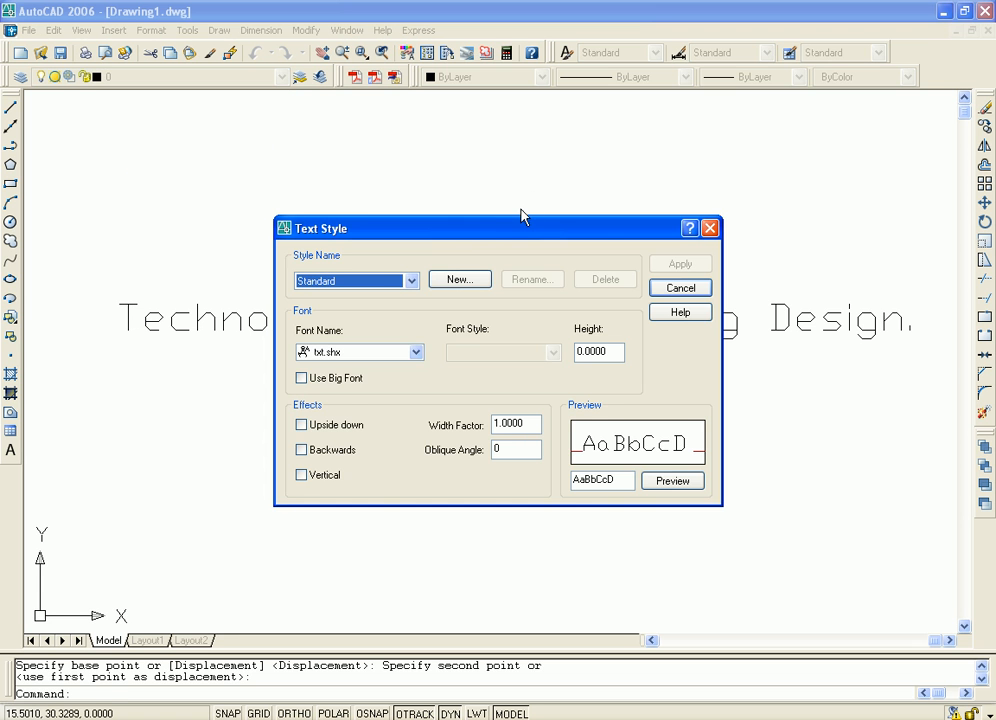
left_click_drag(511, 233, 618, 168)
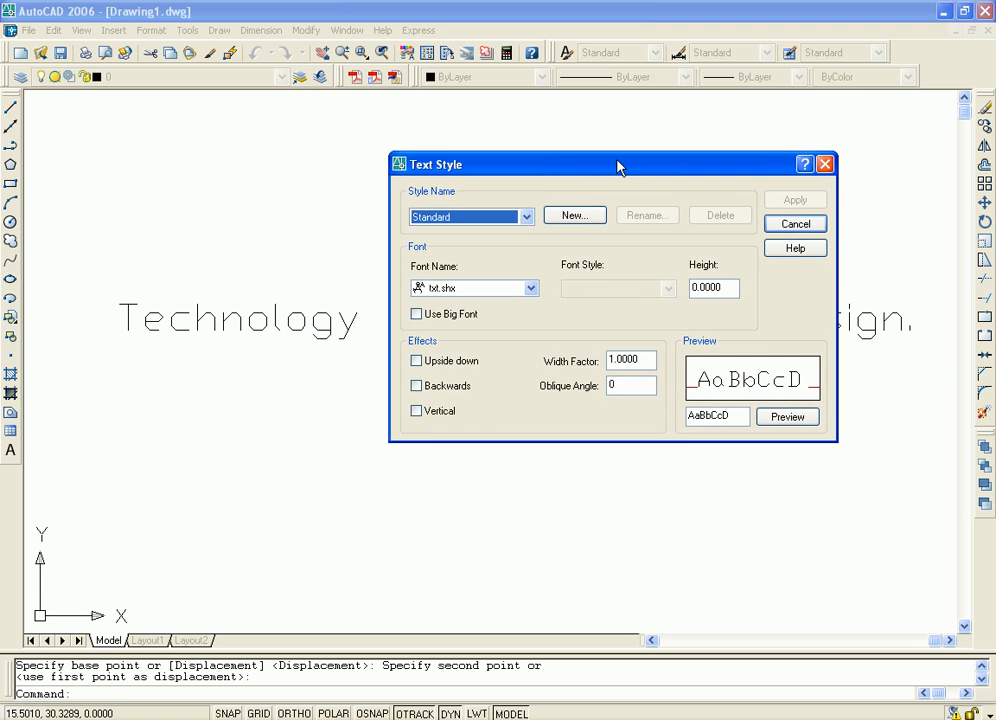
- Look through the available text style names and the font list, keeping the Standard style and the txt.shx font
left_click(526, 217)
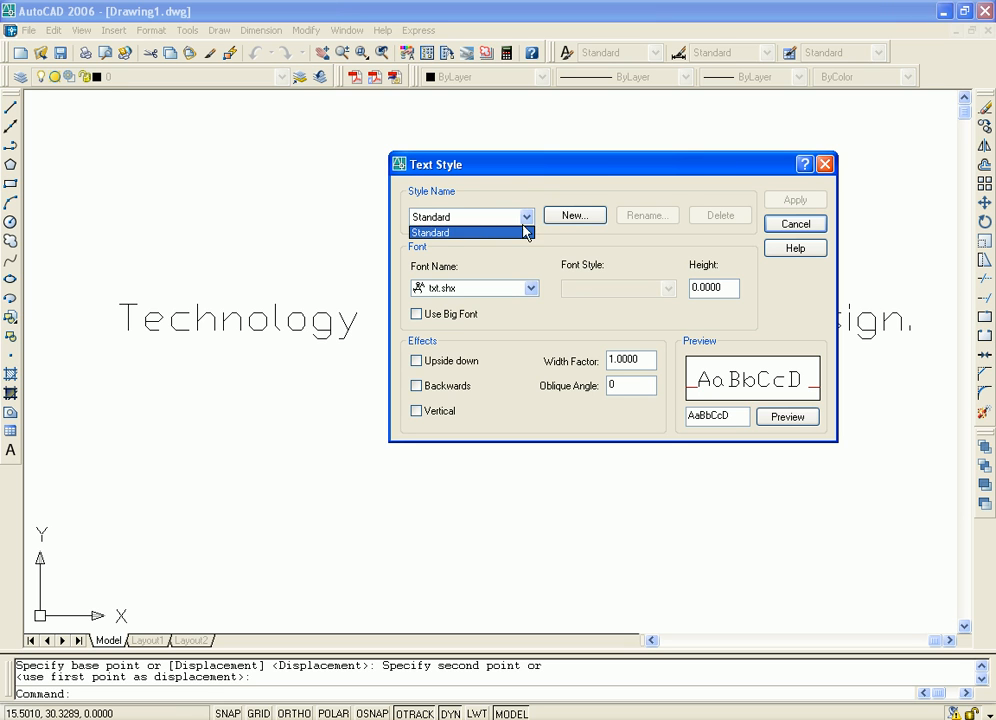
left_click(520, 230)
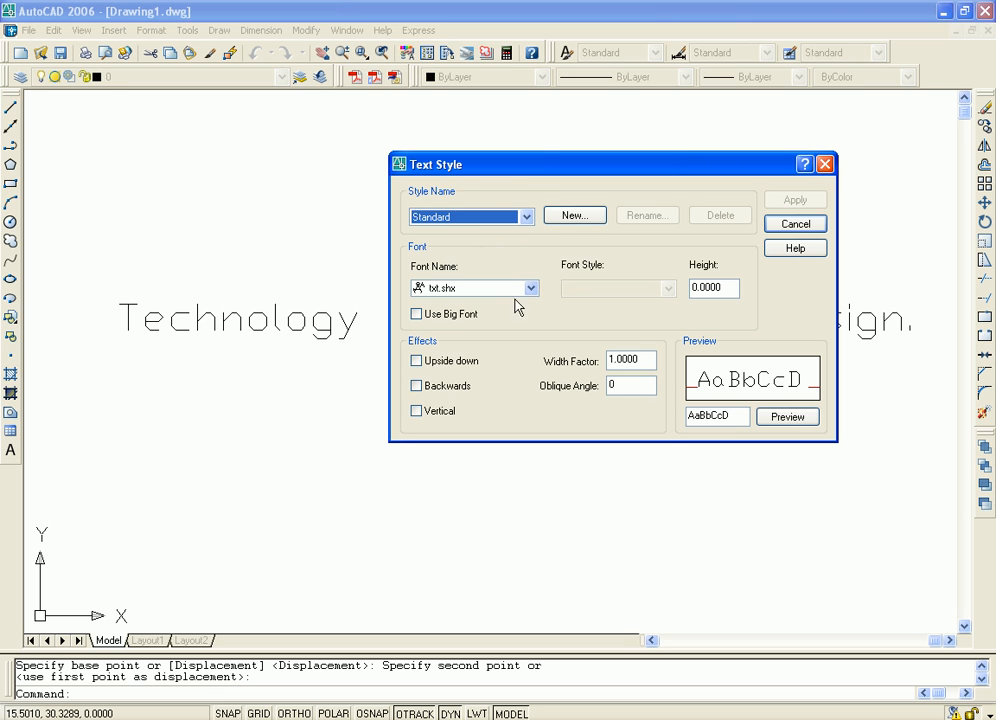
left_click(534, 291)
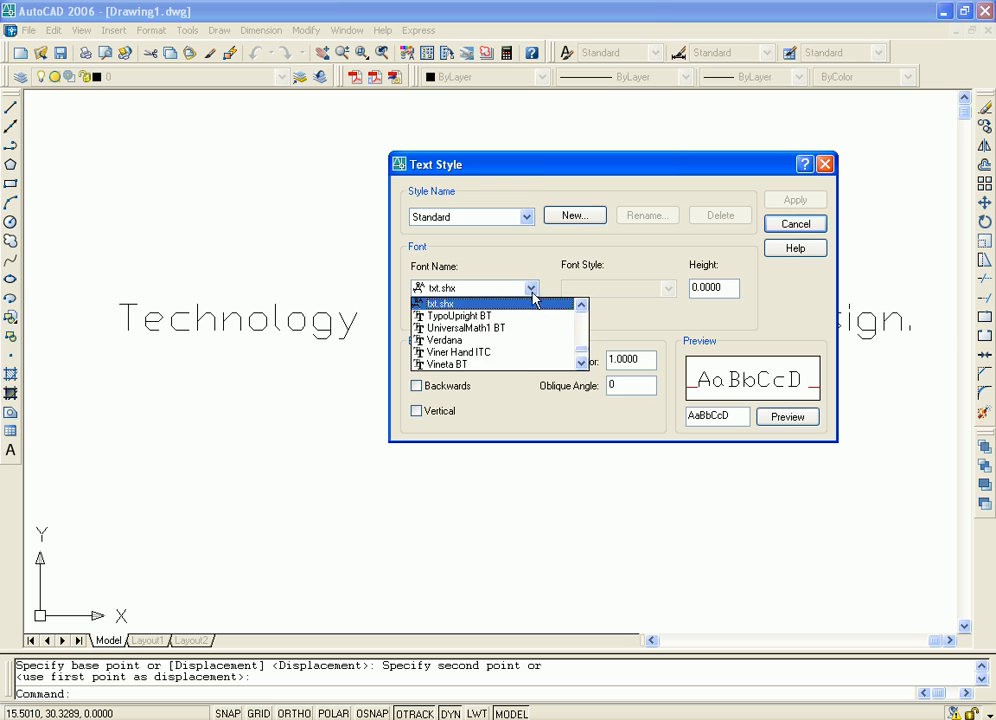
left_click(624, 314)
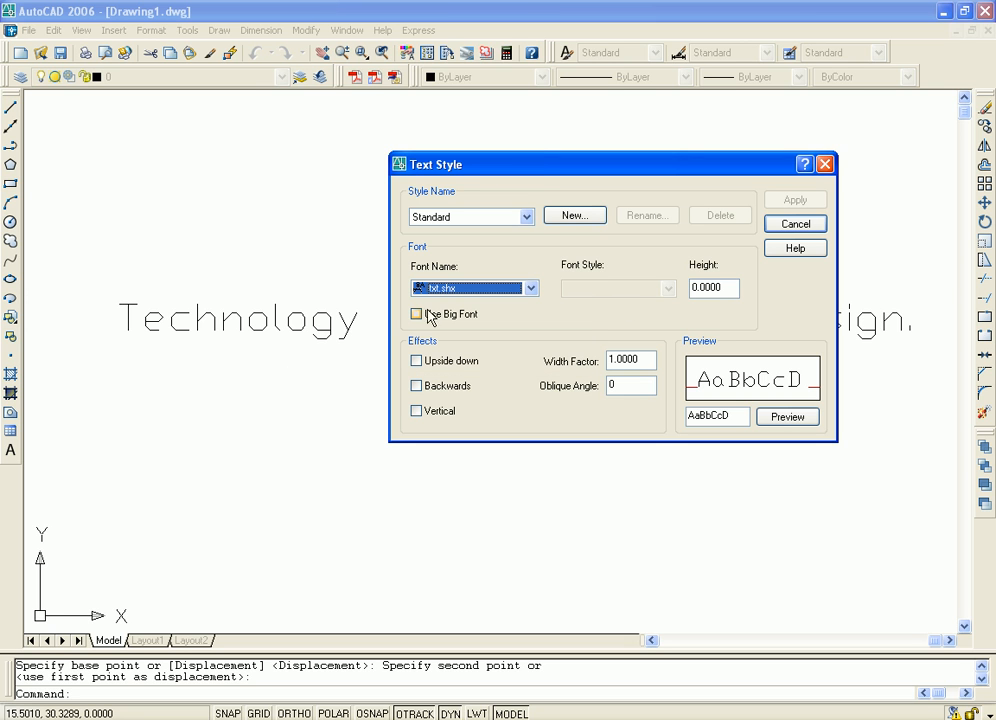
- Preview the big font option and the upside-down, backwards and vertical effects, switching each one off again
left_click(417, 315)
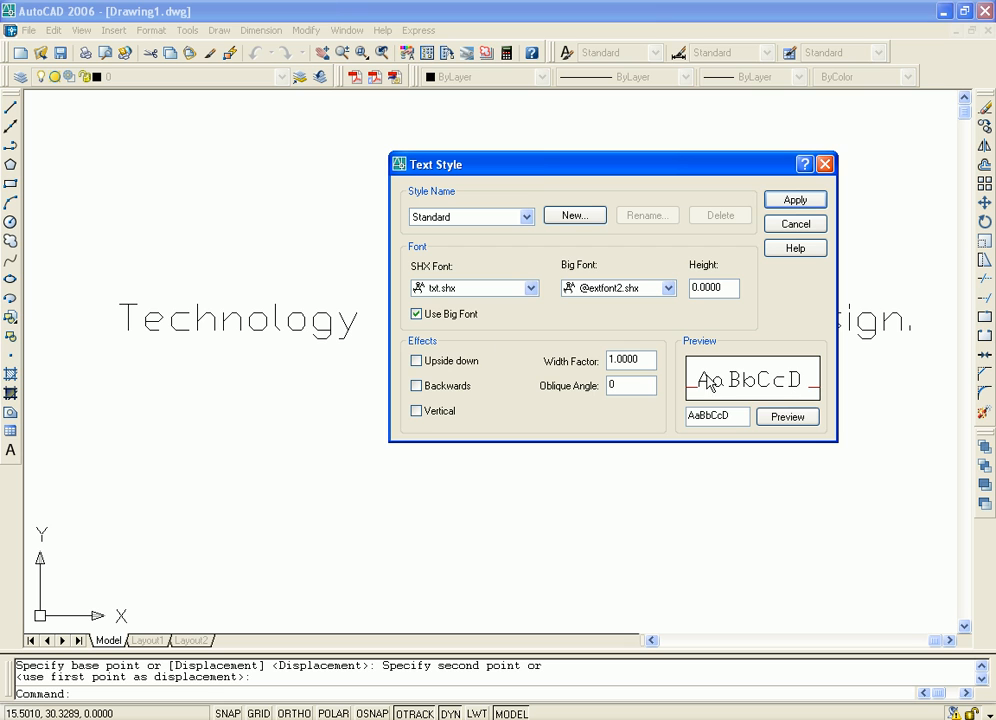
left_click(417, 314)
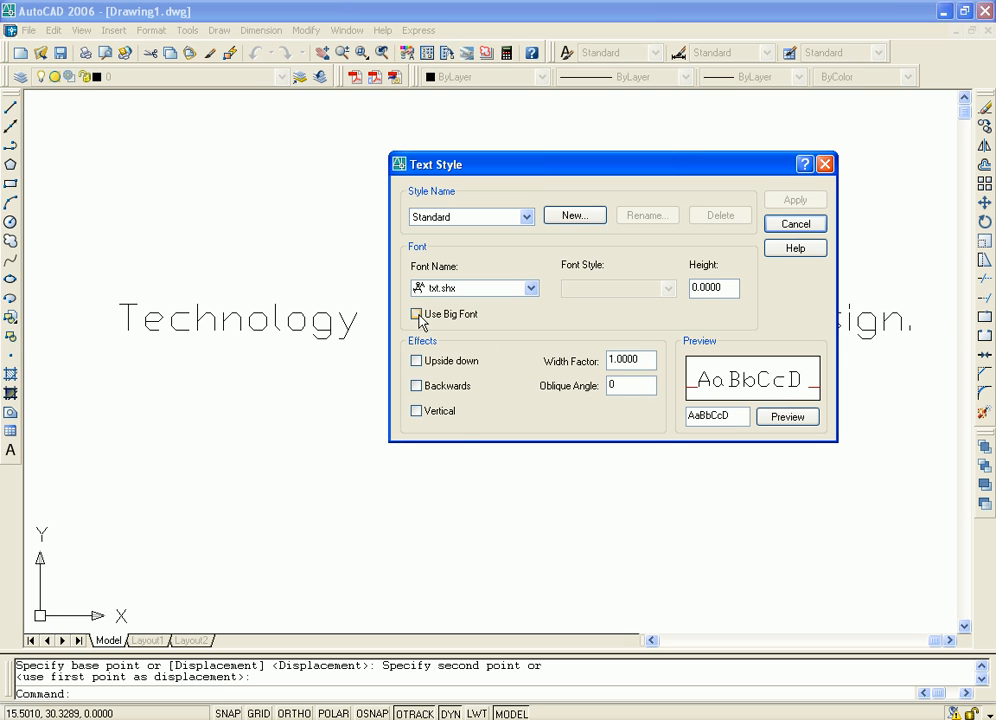
left_click(417, 362)
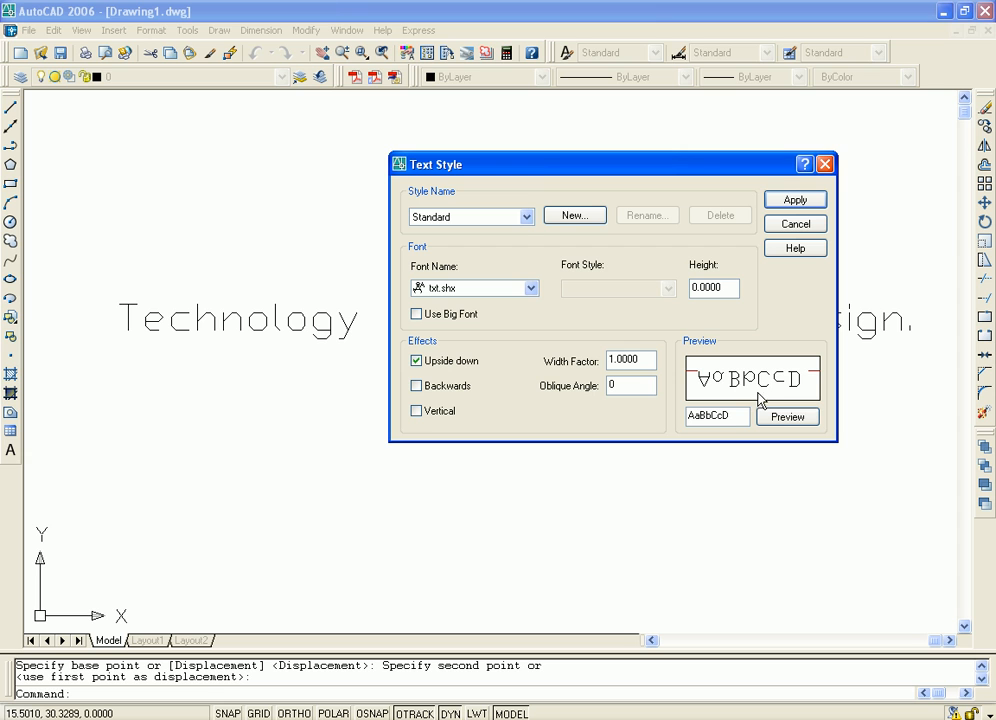
left_click(431, 366)
left_click(418, 386)
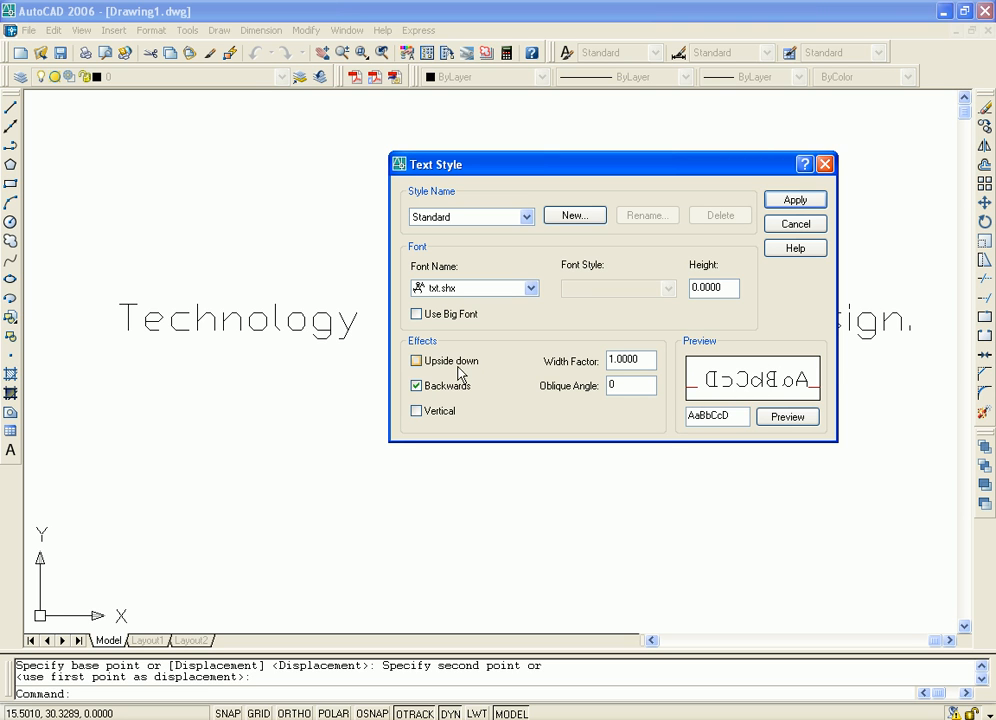
left_click(417, 386)
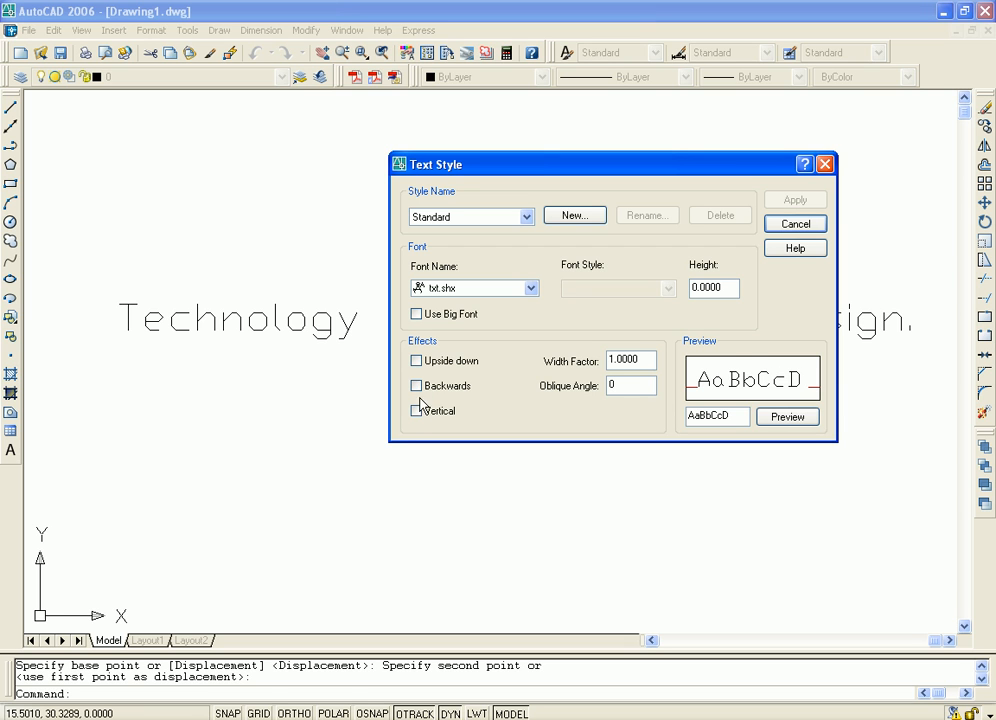
left_click(417, 411)
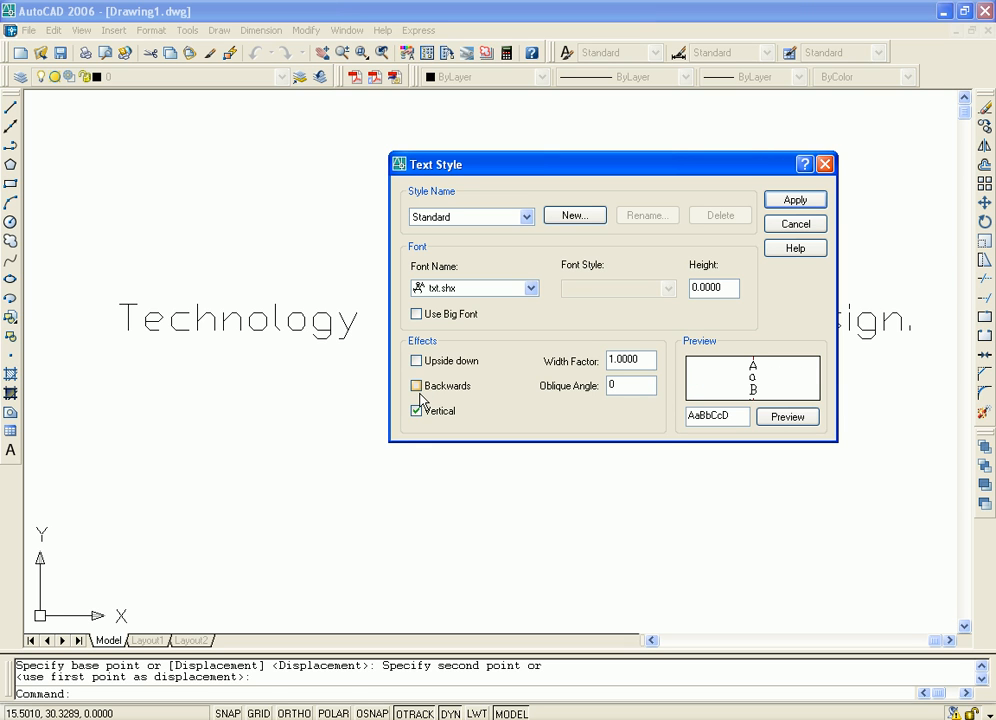
left_click(417, 411)
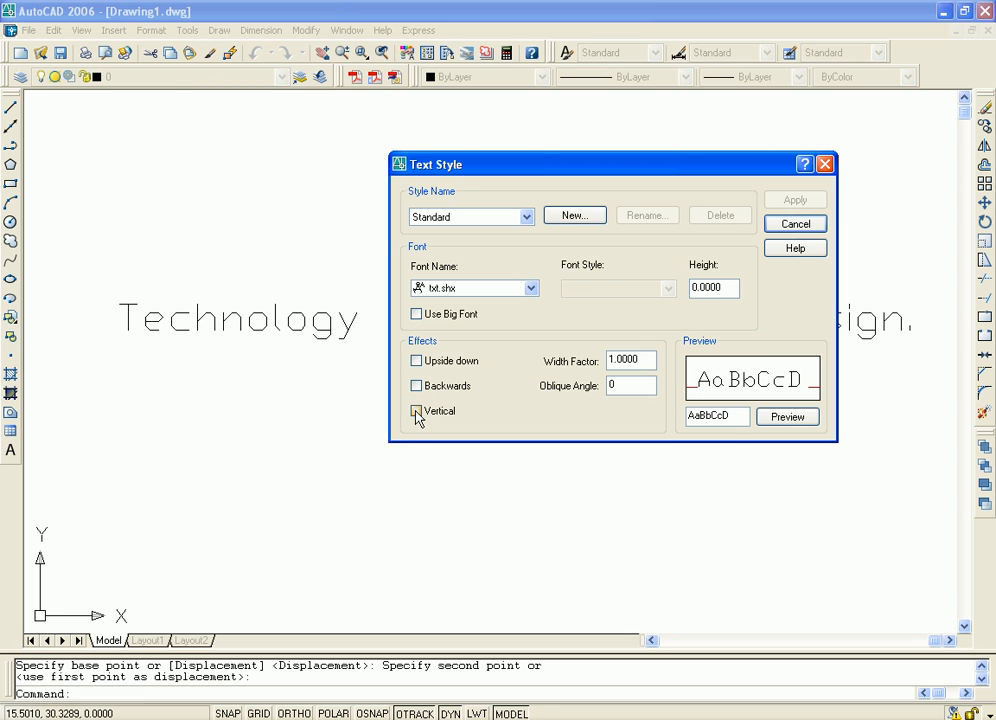
left_click(417, 411)
left_click(417, 411)
- Preview a width factor of 3 for the Standard style, and set it back to 1
left_click_drag(647, 358, 543, 358)
type("3")
key("Tab")
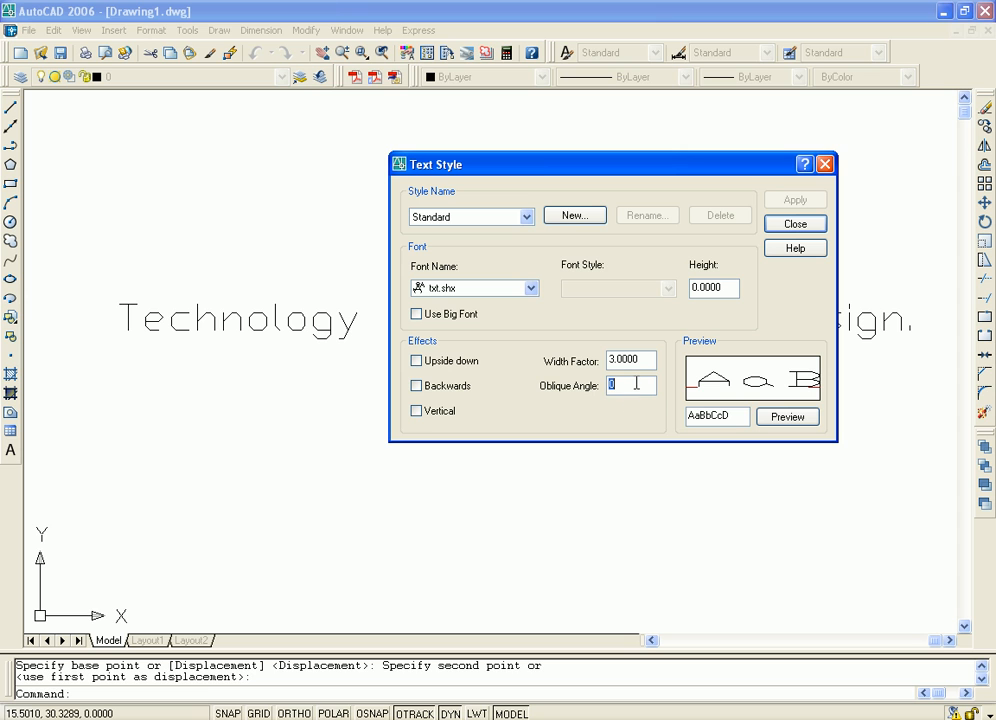
left_click_drag(653, 361, 605, 360)
type("1")
key("Tab")
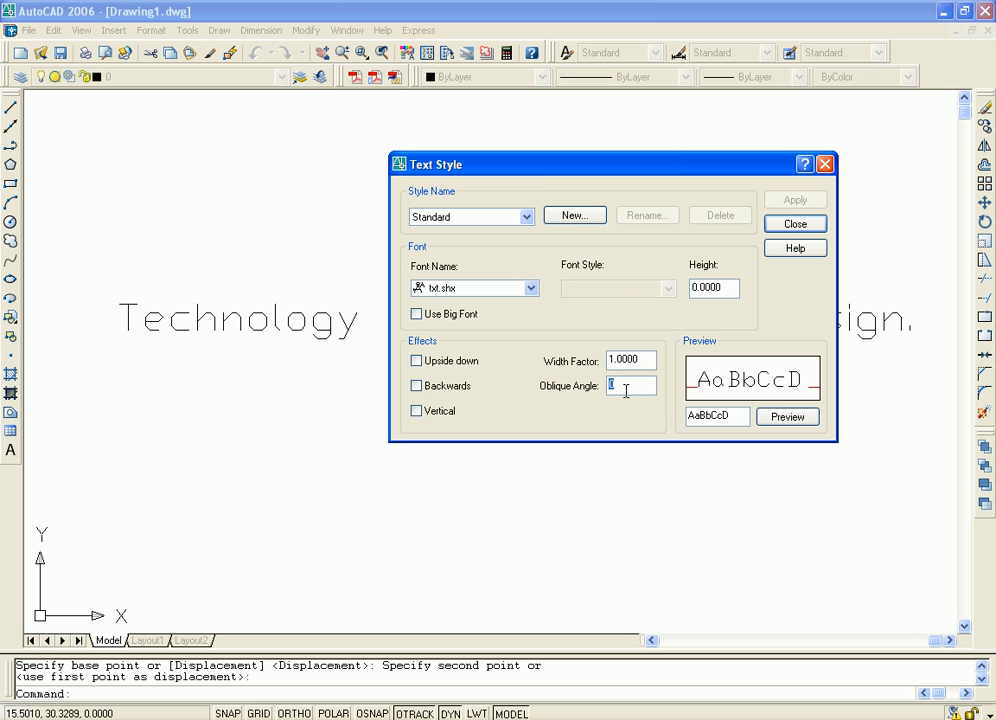
- Preview an oblique angle of 45 for the Standard style, and set it back to 0
type("4")
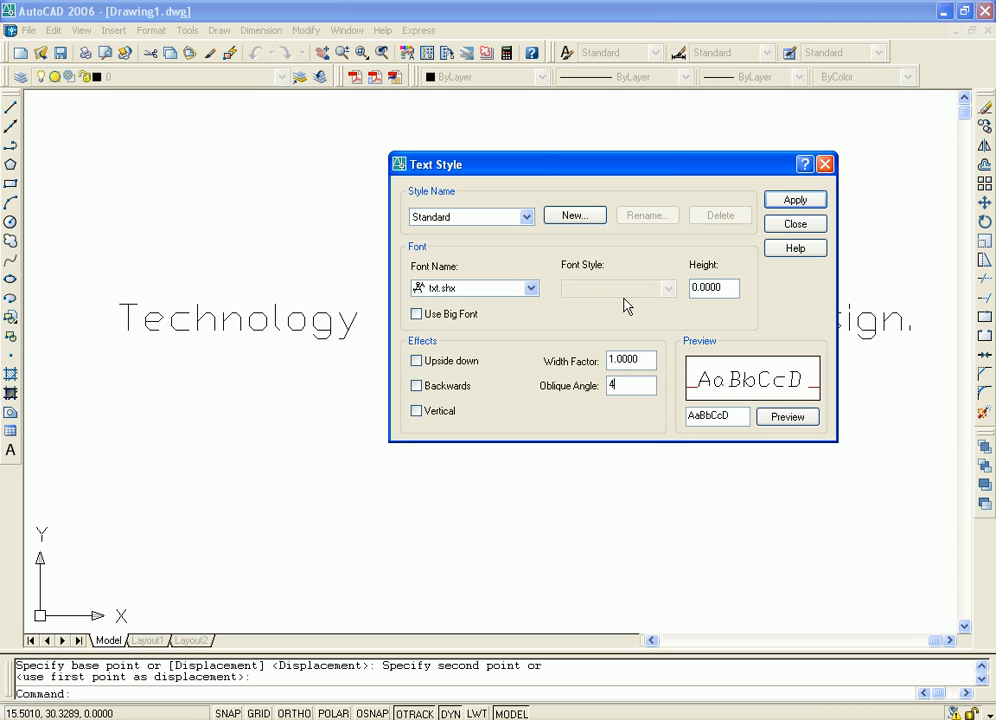
type("5")
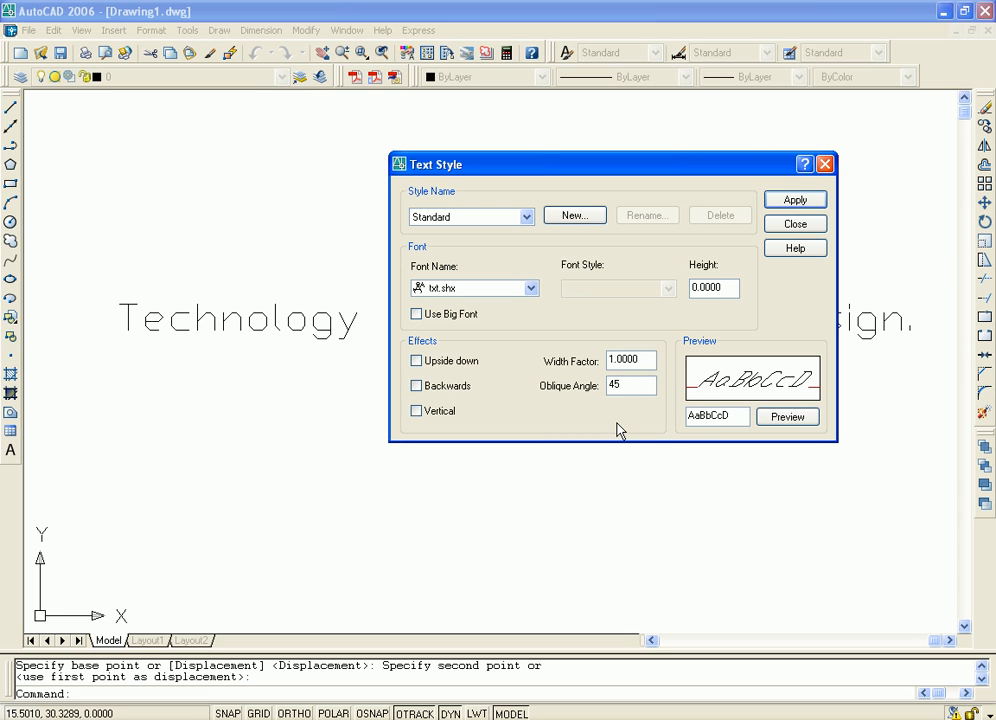
key("BackSpace")
key("BackSpace")
type("0")
key("Return")
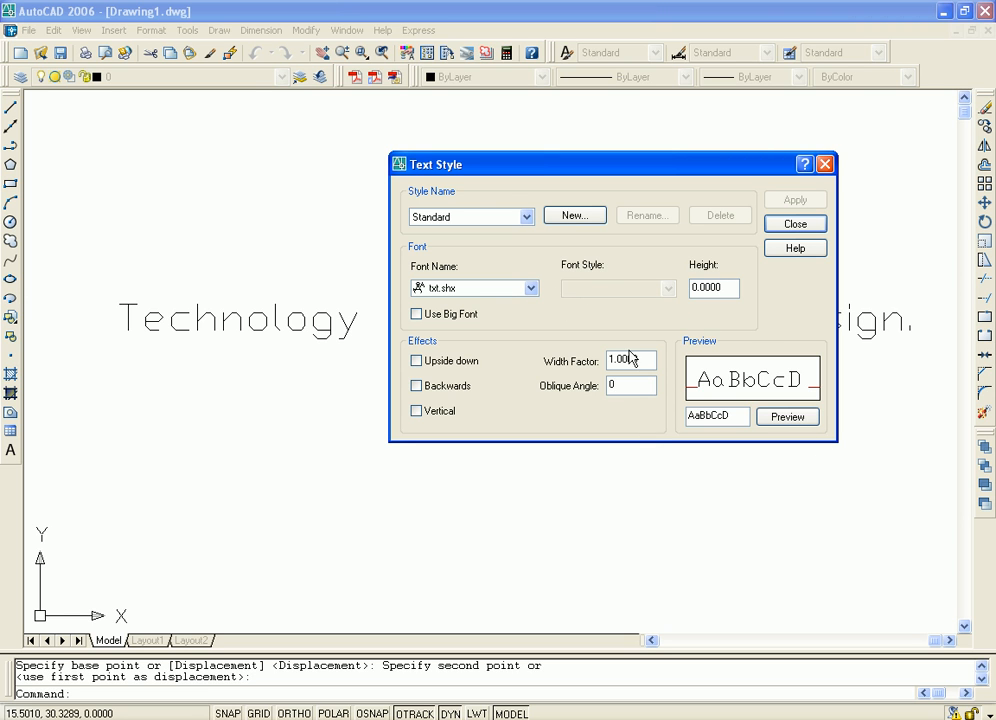
- Try a text height of 4 for the Standard style, and set the height to 1
double_click(731, 287)
type("4")
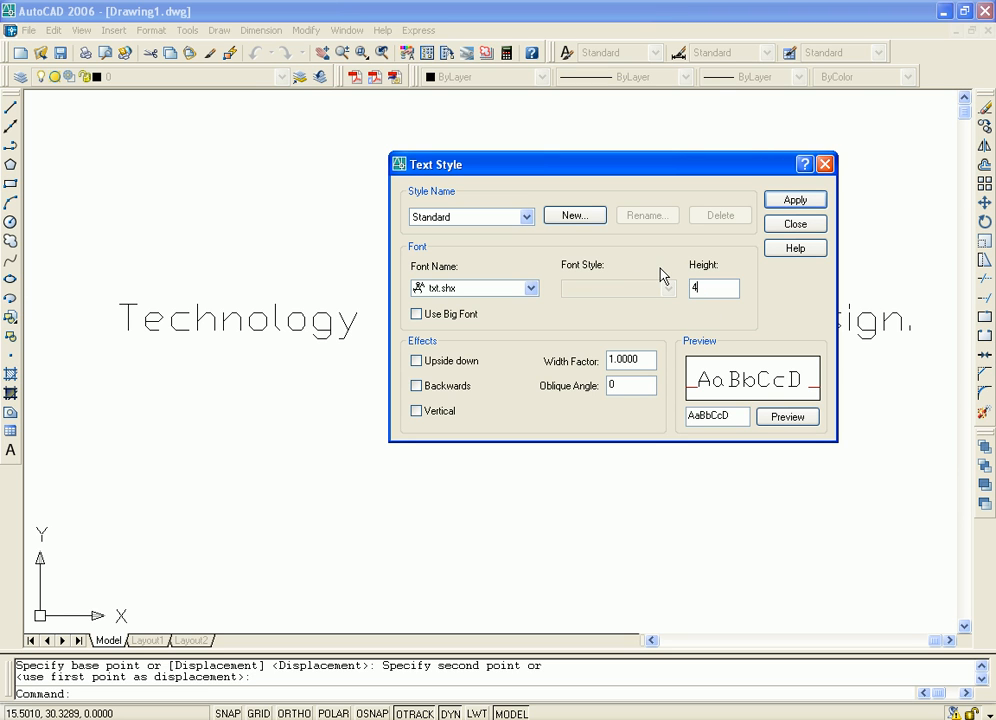
left_click(643, 360)
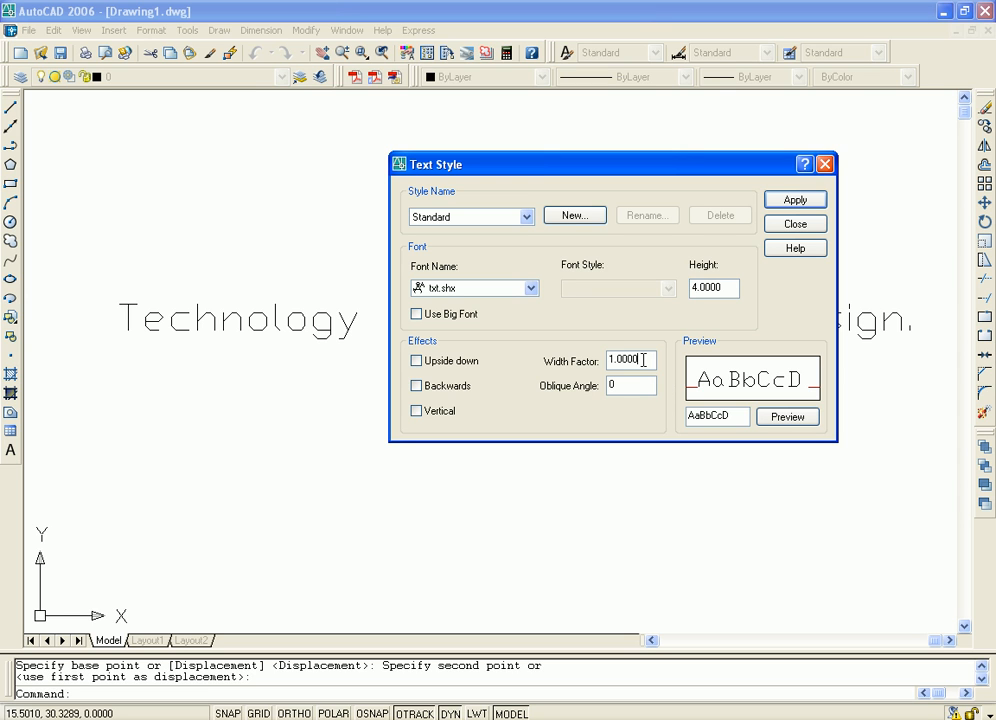
double_click(726, 287)
type("1")
- Create a new text style named with the person's first name, and select it as the style to edit
left_click(594, 216)
left_click_drag(625, 262, 689, 308)
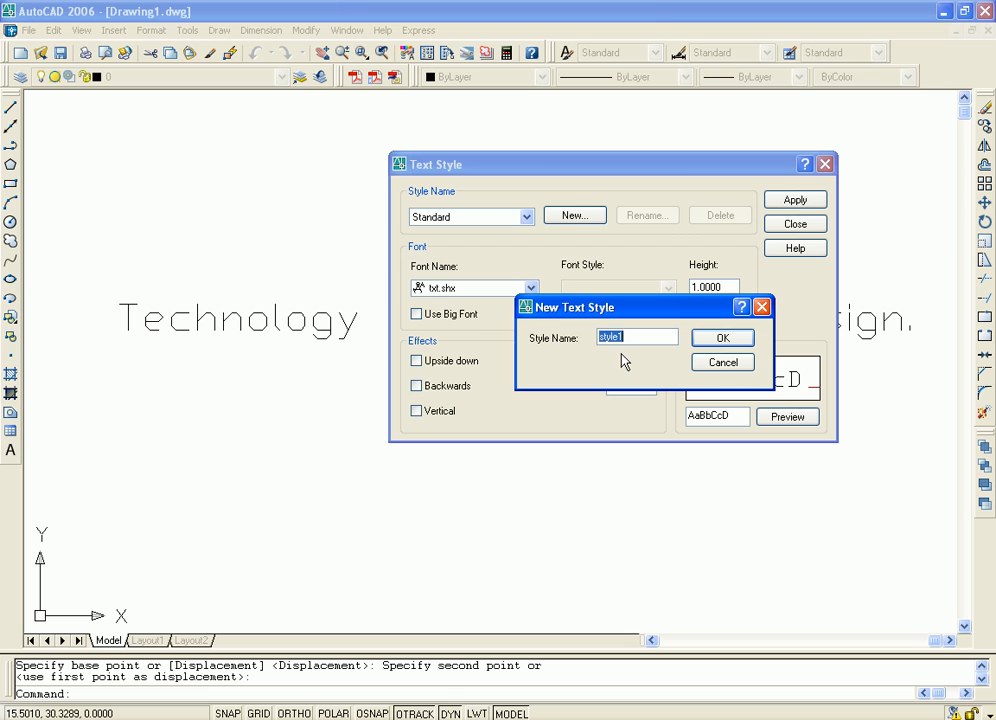
type("Faruk")
left_click(723, 338)
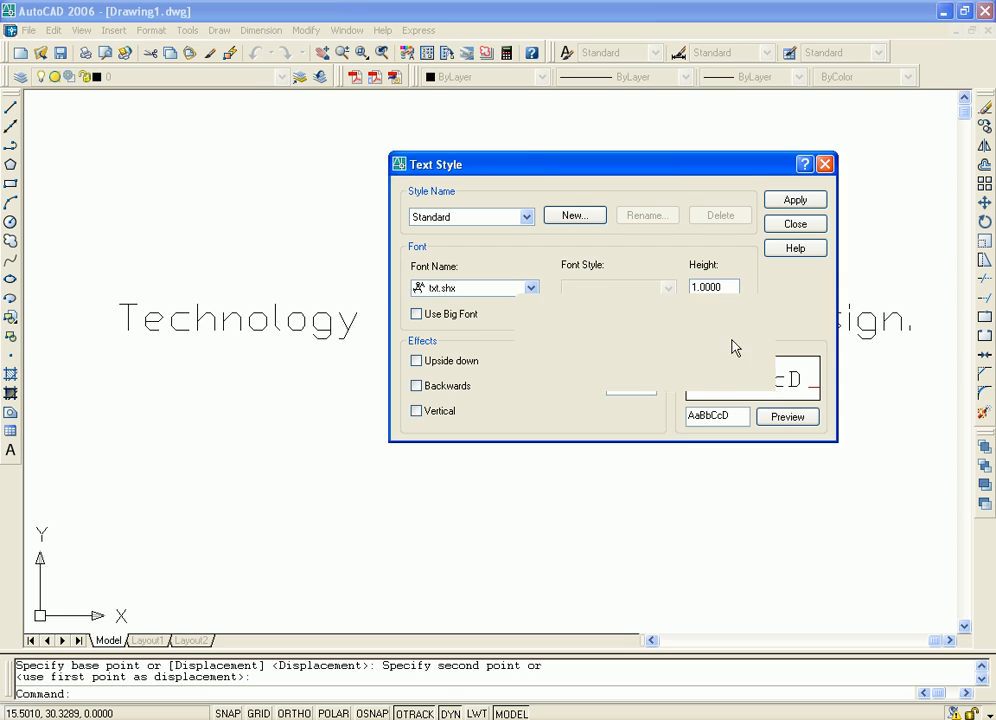
left_click(526, 216)
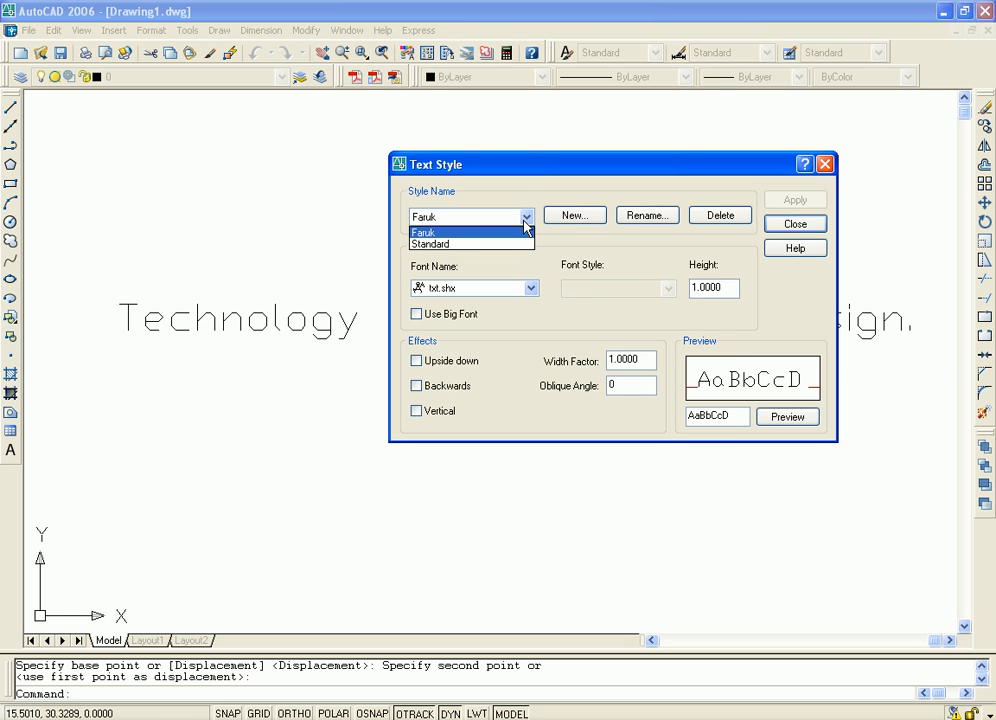
left_click(428, 234)
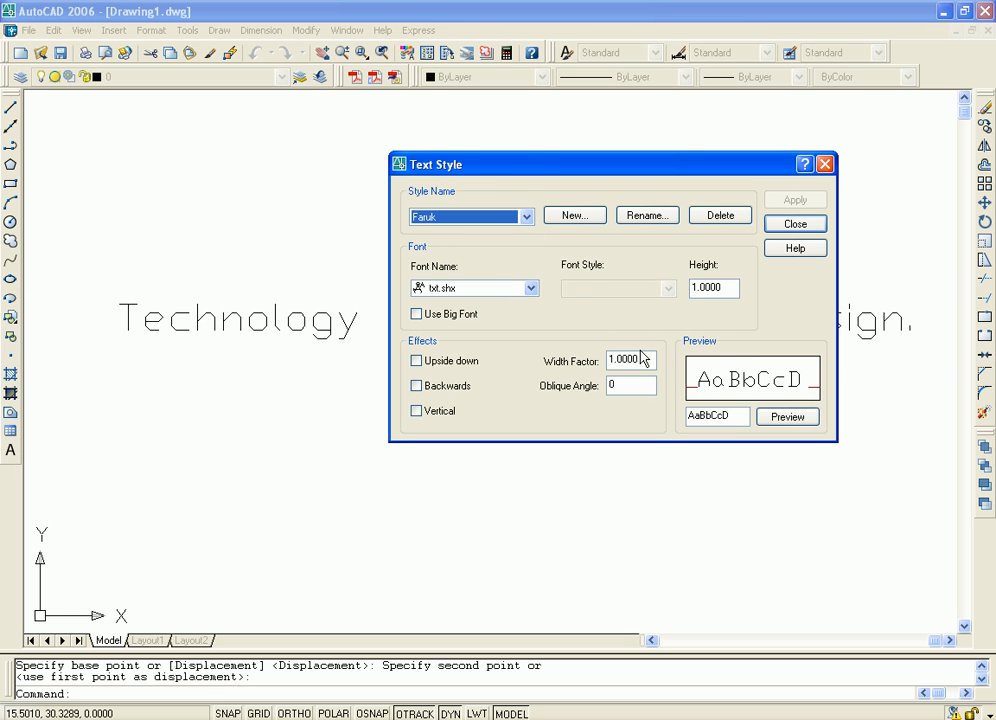
- Give the new text style the vertical effect, a width factor of 2 and a height of 2, and apply the settings
left_click(418, 411)
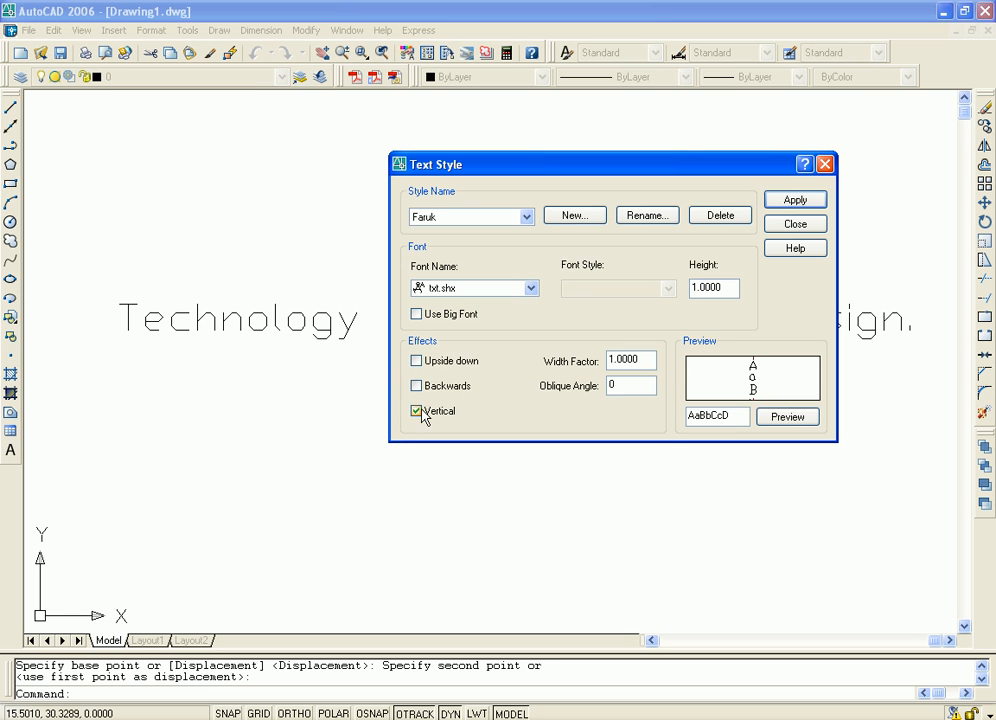
double_click(640, 360)
type("2")
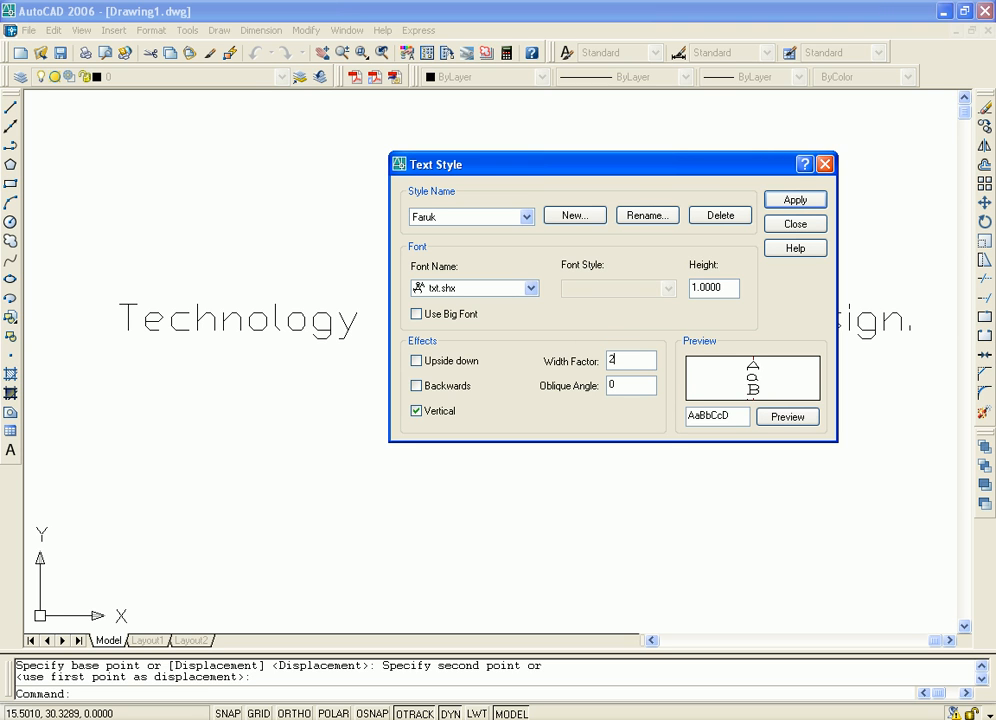
double_click(725, 287)
type("2")
left_click(789, 201)
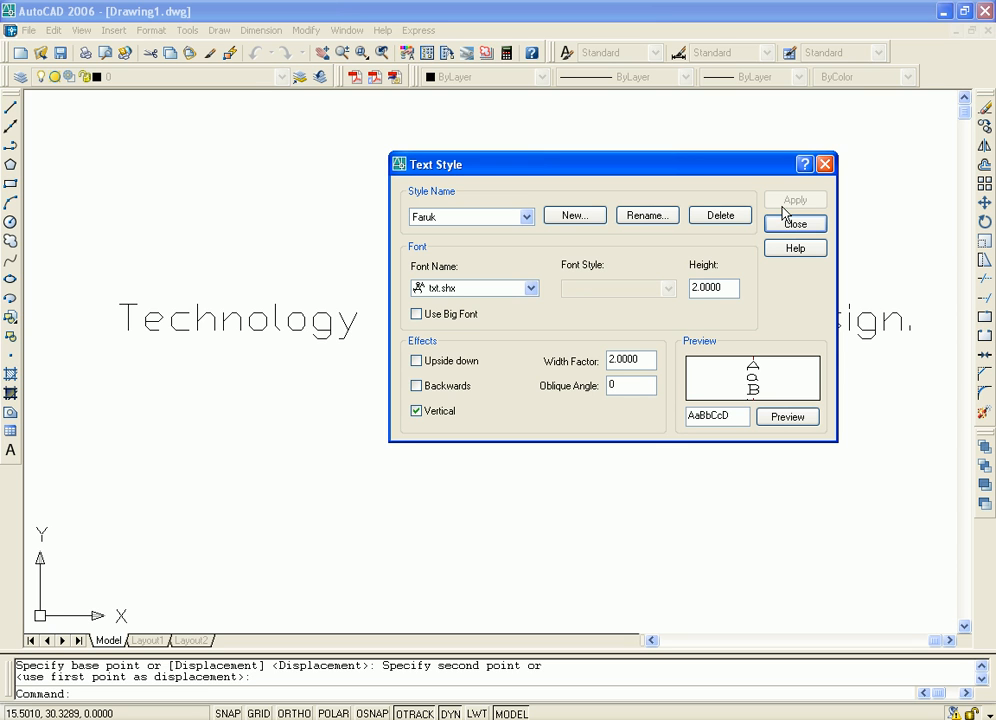
left_click(769, 420)
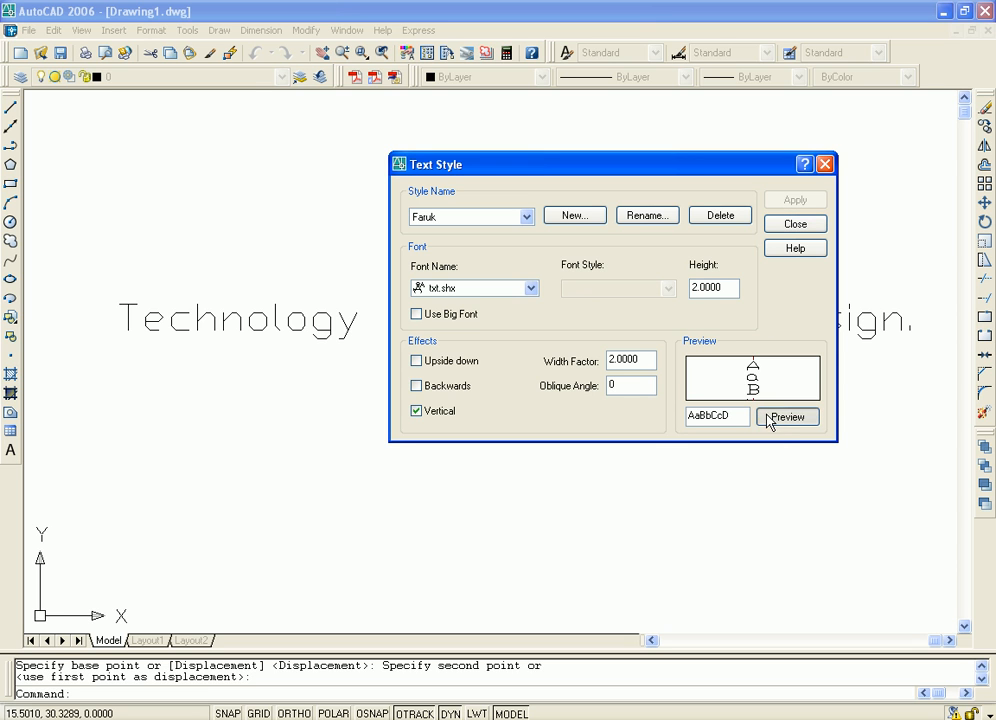
left_click(797, 226)
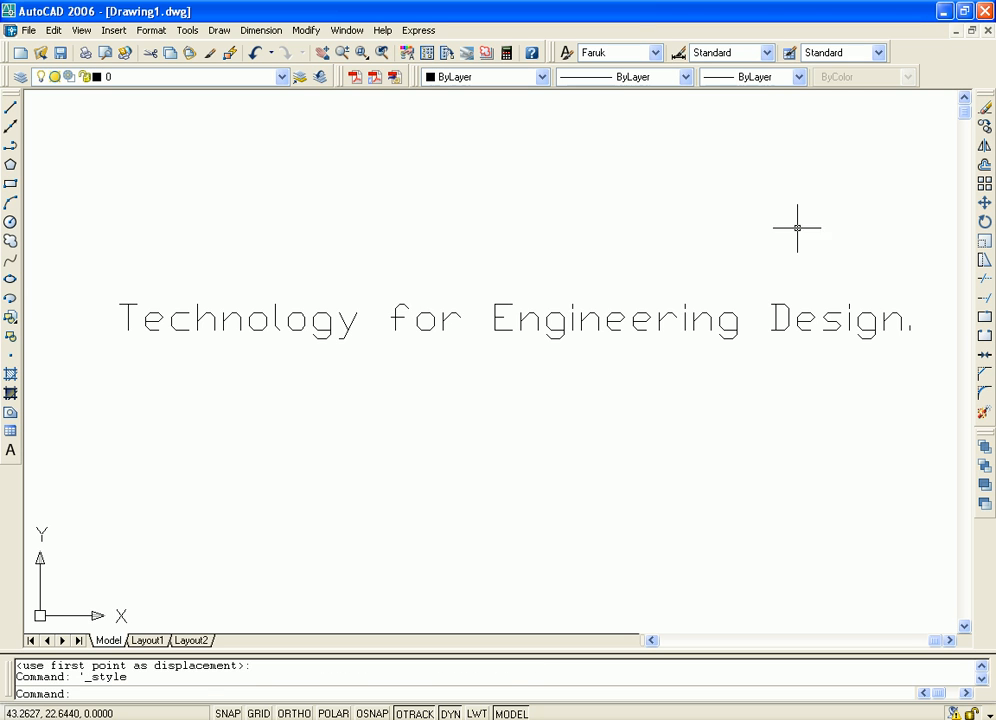
- Review and preview the new text style's settings with the "Technology for Engineering Design." text selected
left_click(436, 327)
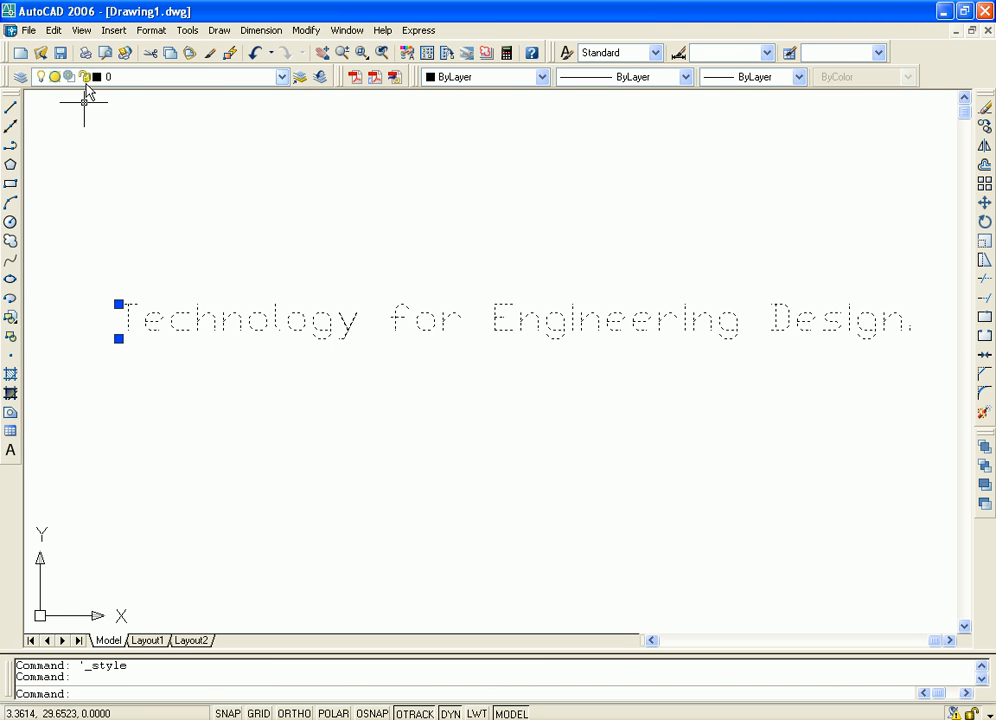
left_click(147, 30)
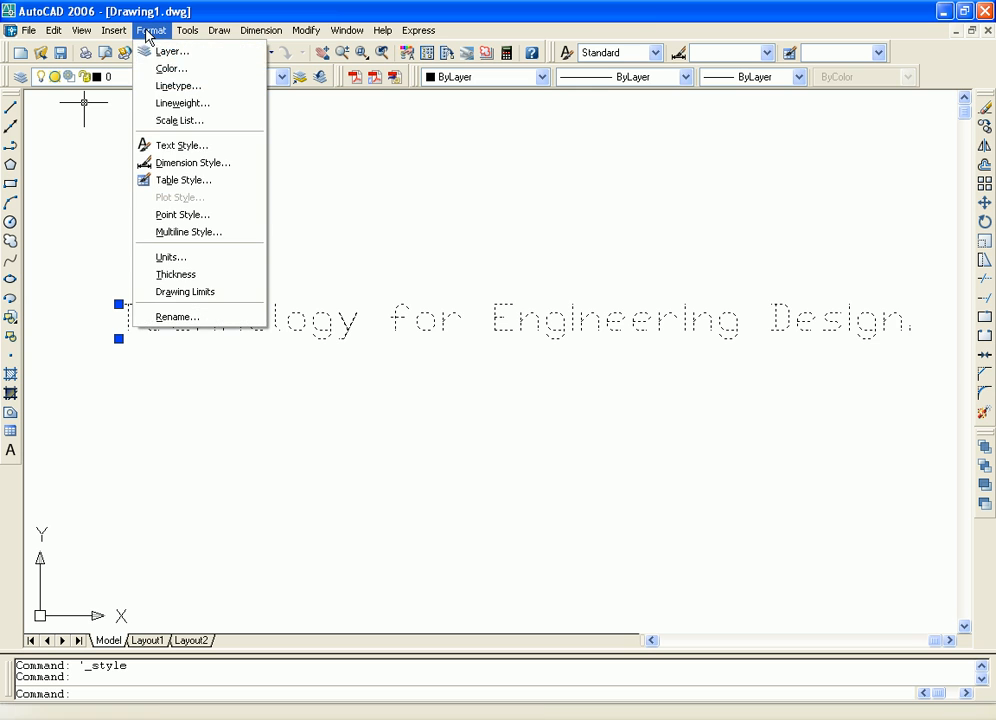
left_click(185, 147)
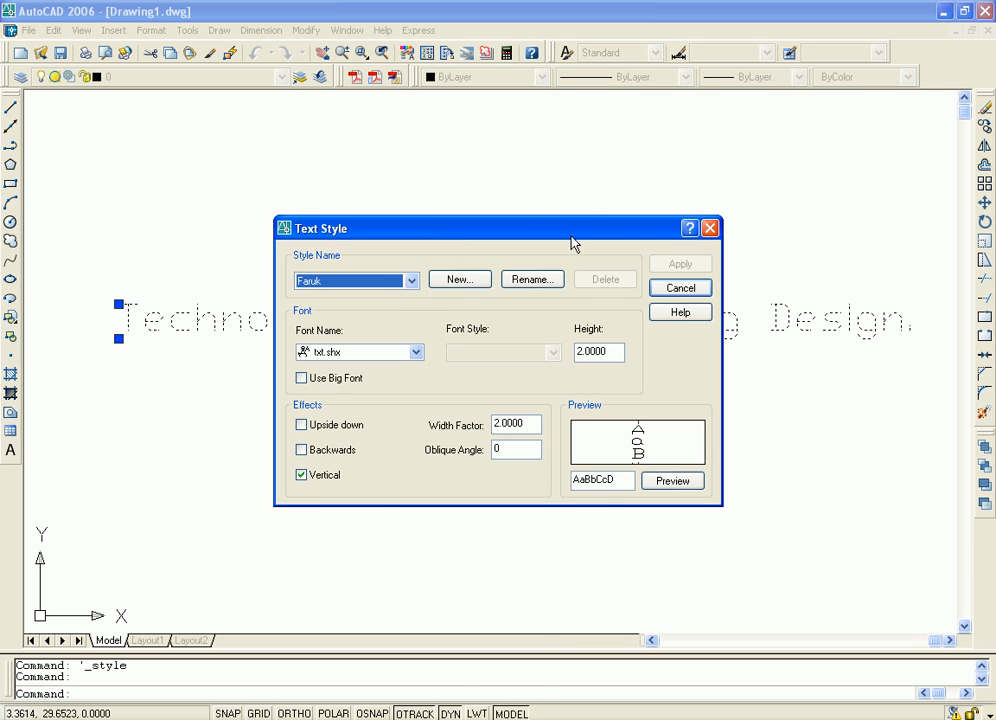
left_click_drag(573, 242, 710, 162)
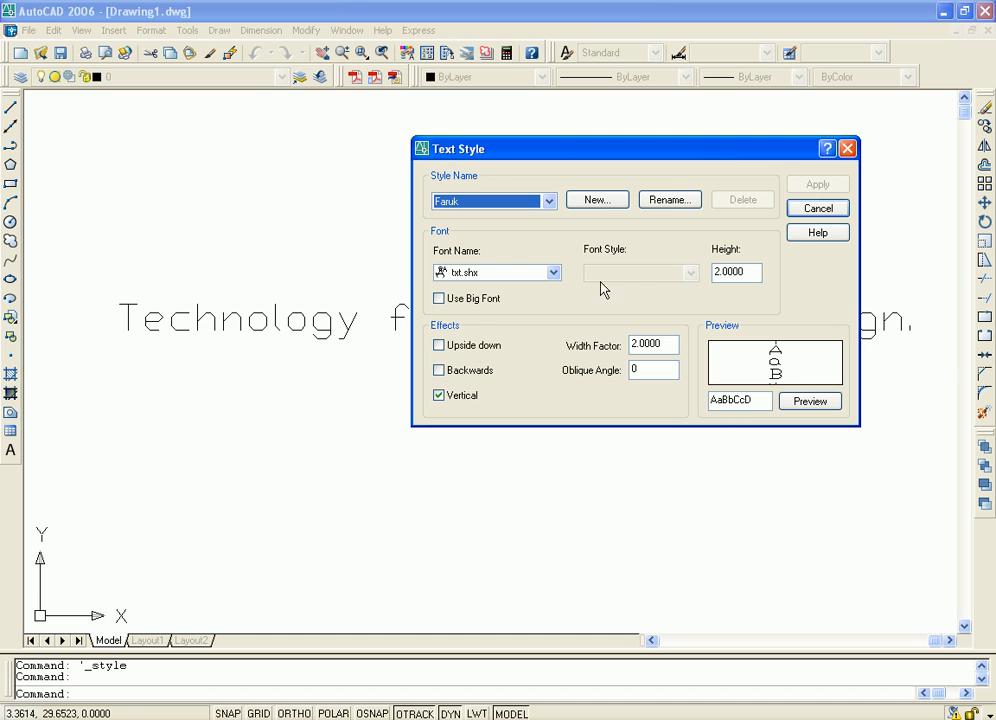
left_click(548, 201)
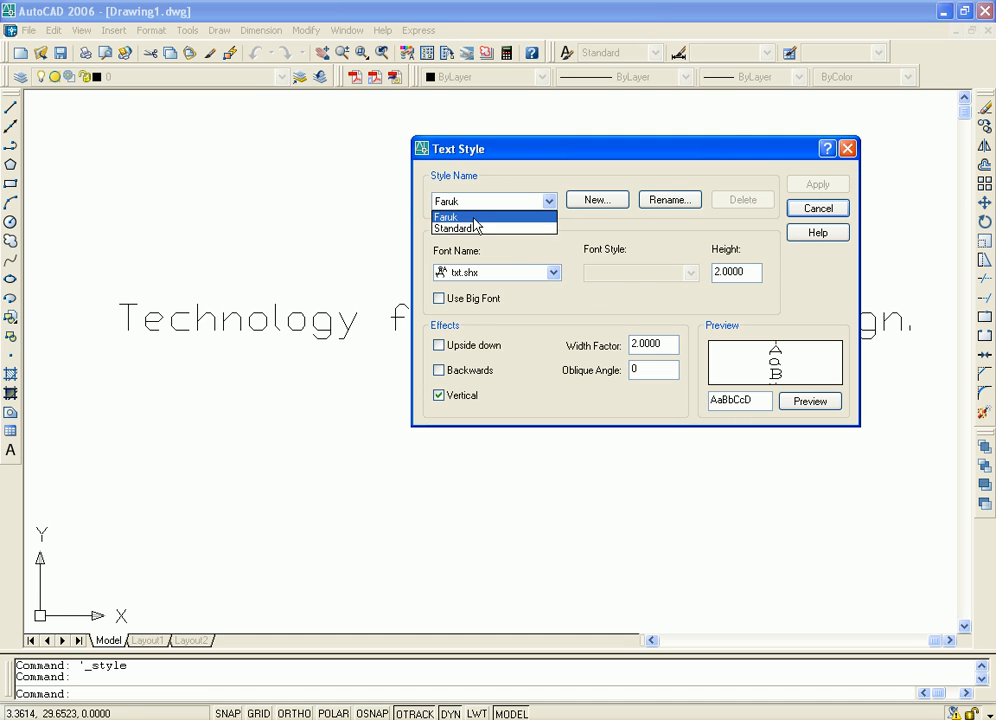
left_click(460, 213)
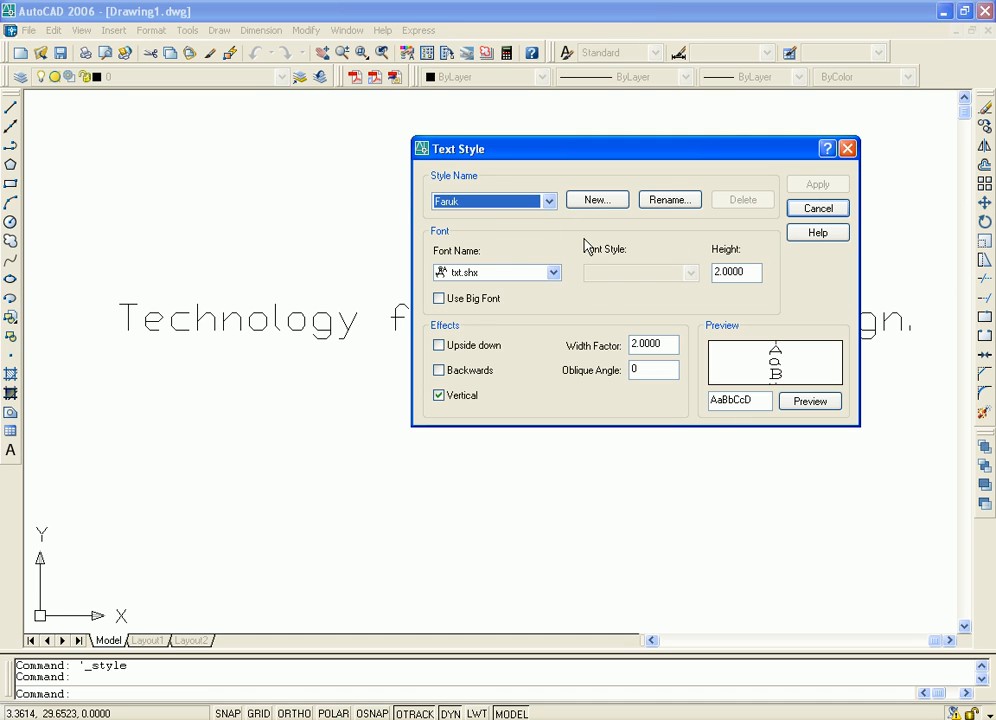
left_click(803, 401)
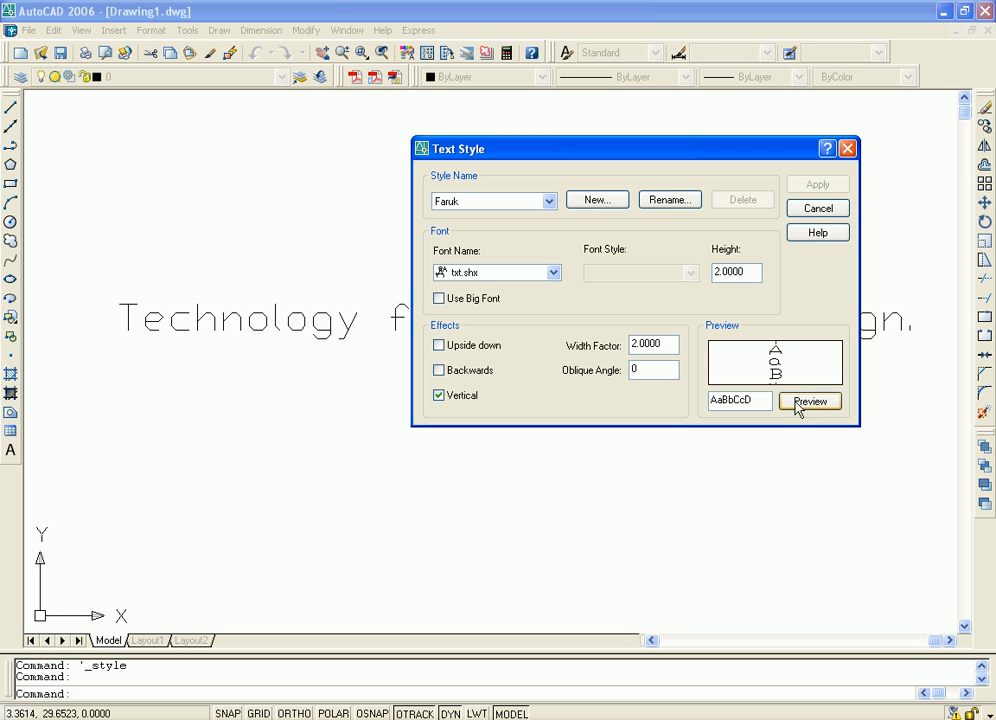
left_click(818, 208)
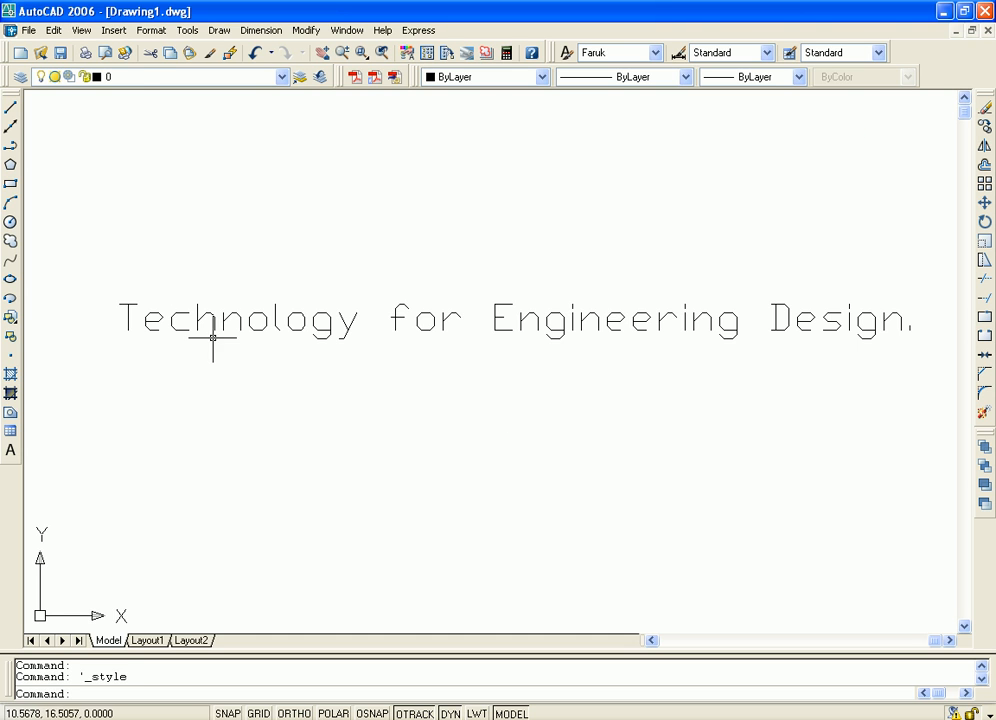
- Open the "Technology for Engineering Design." text for editing and assign the new vertical text style to all of it
left_click(251, 318)
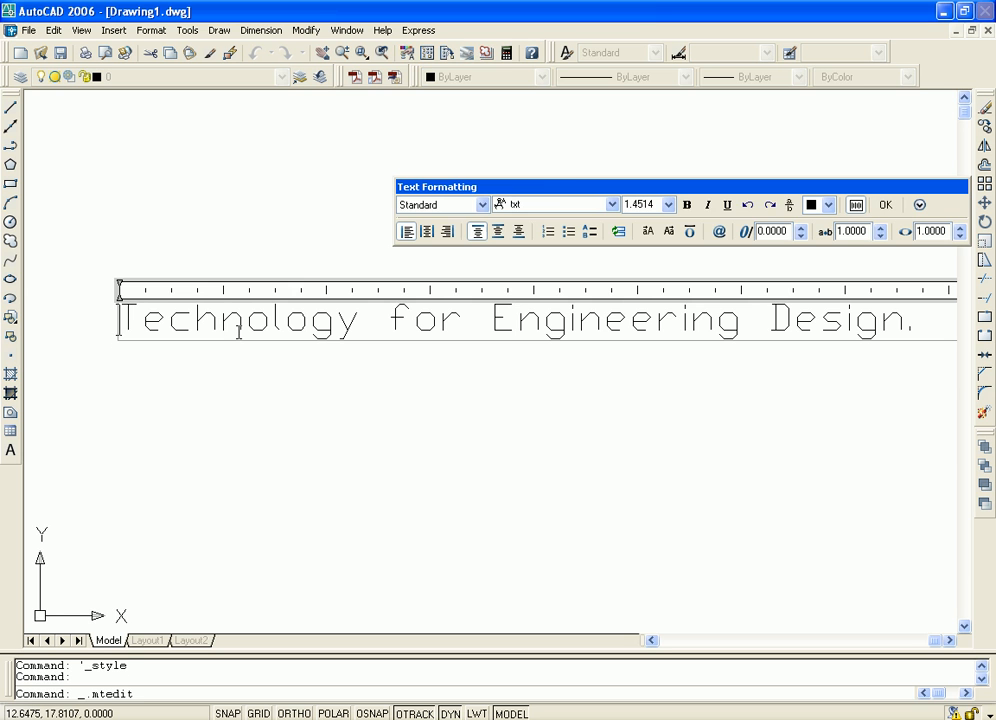
left_click_drag(578, 188, 352, 136)
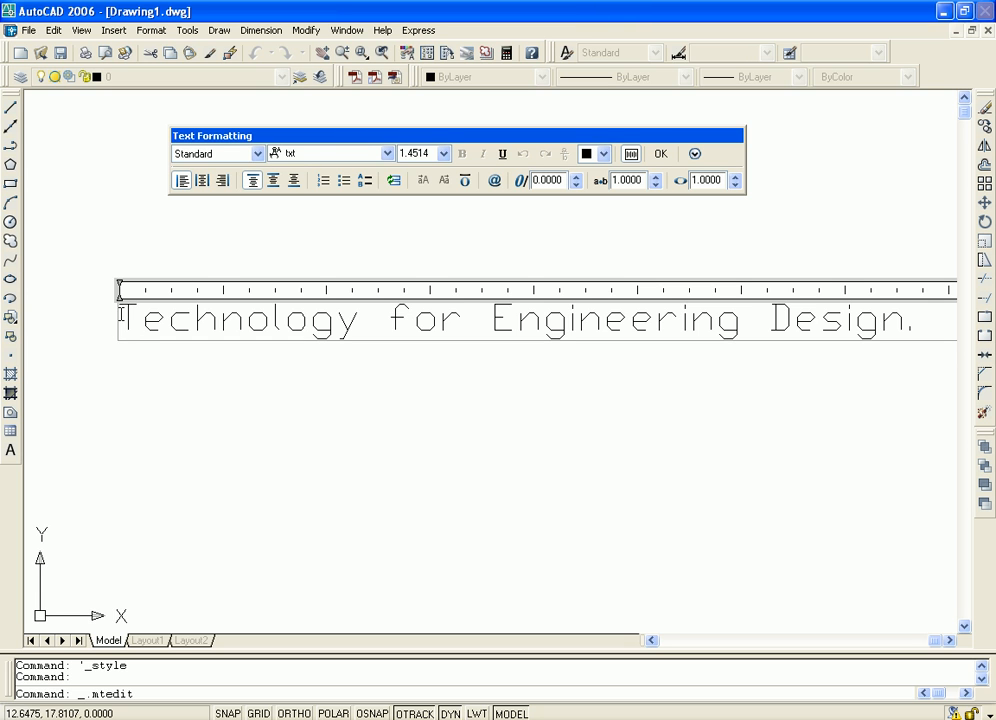
left_click_drag(121, 320, 920, 327)
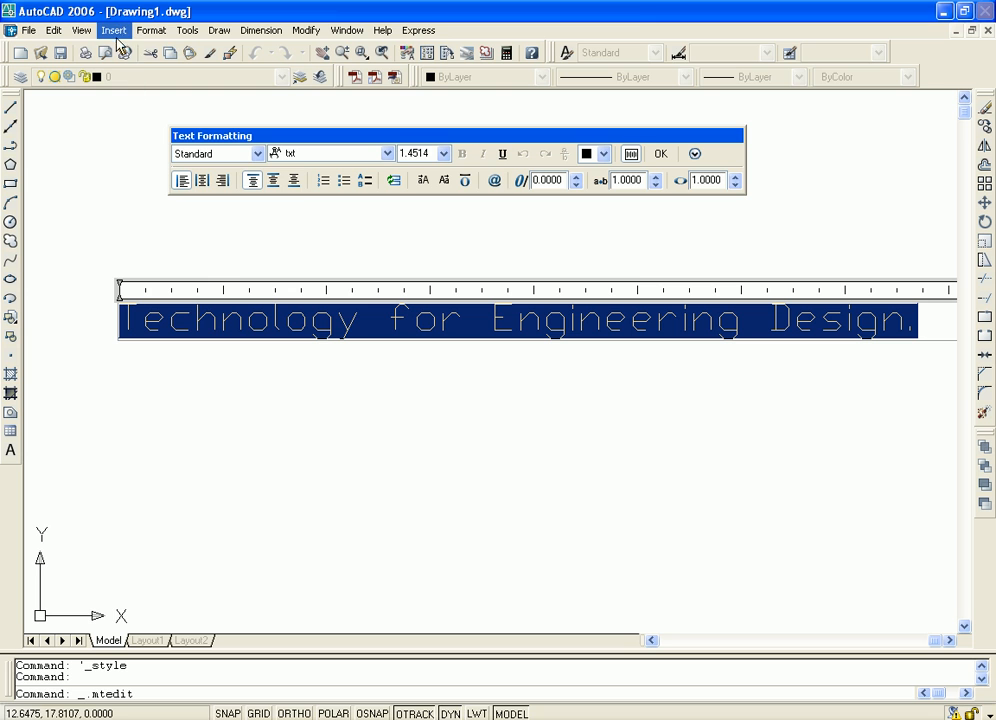
left_click(154, 32)
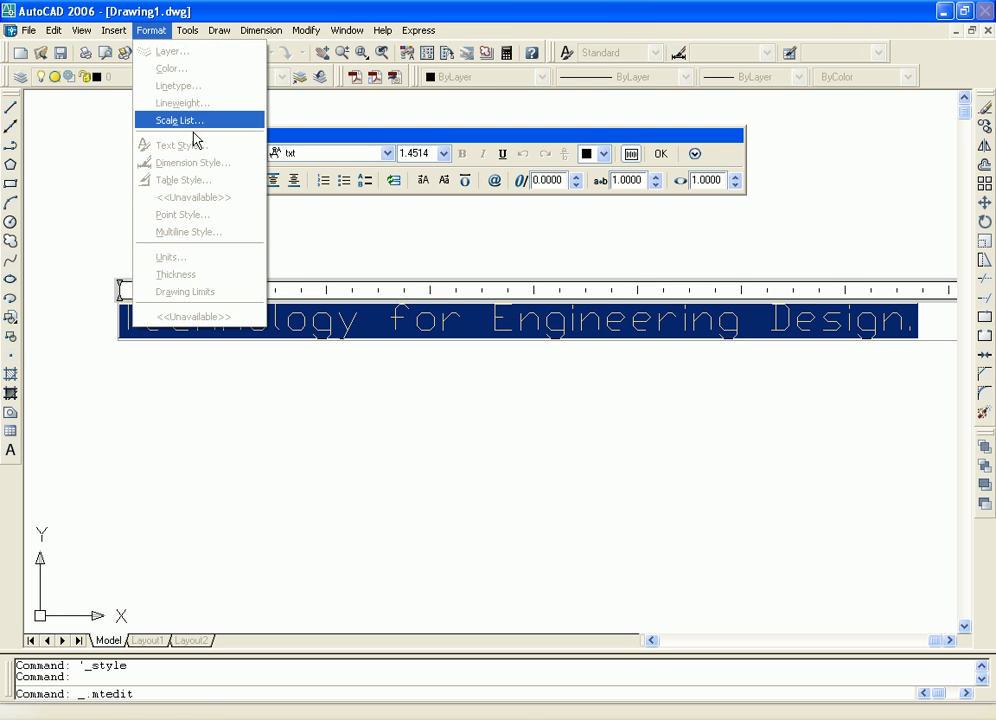
left_click(429, 140)
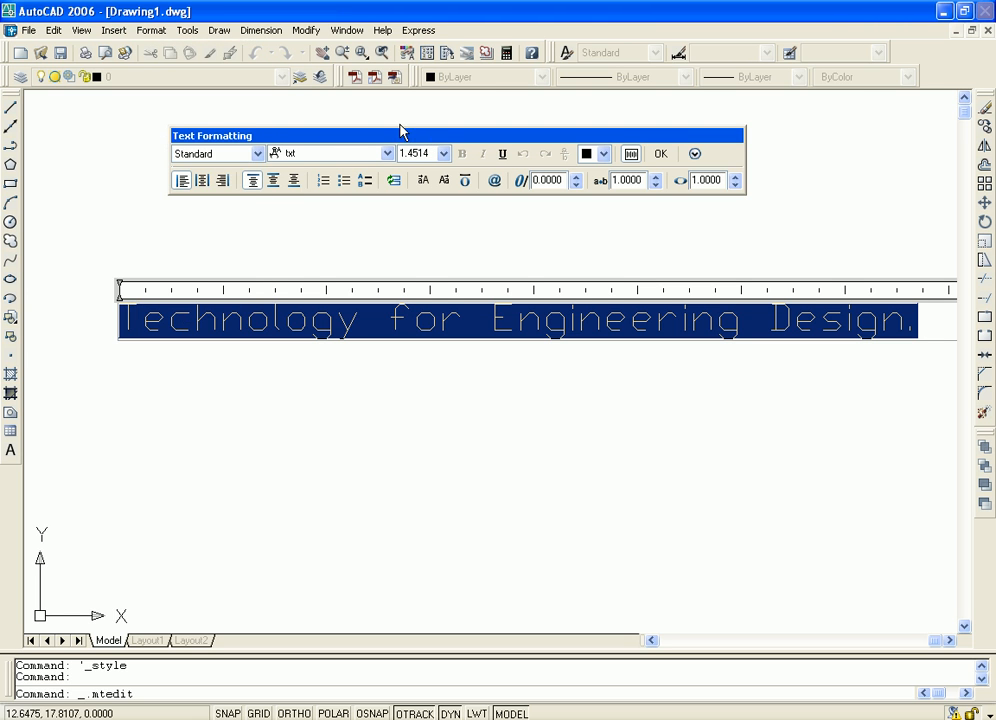
left_click(257, 154)
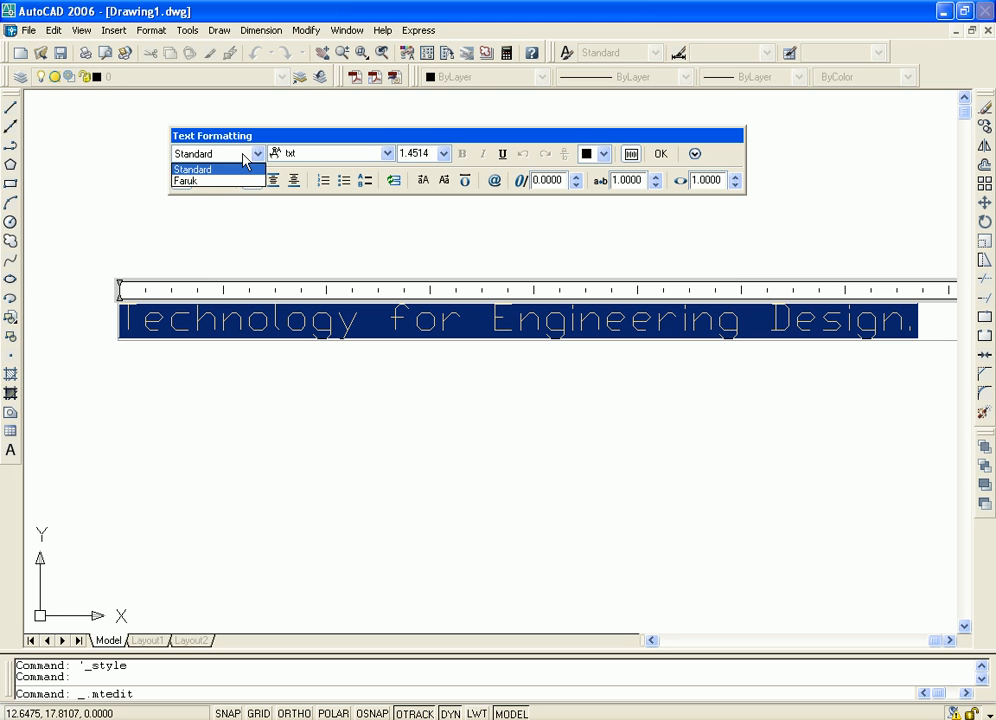
left_click(188, 181)
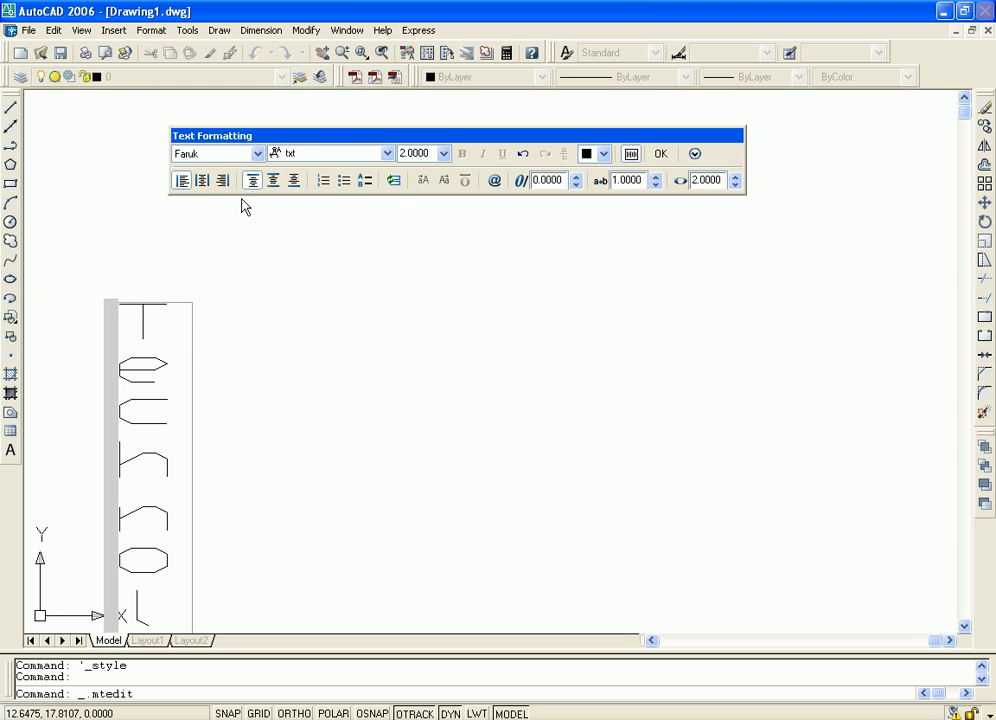
left_click(661, 154)
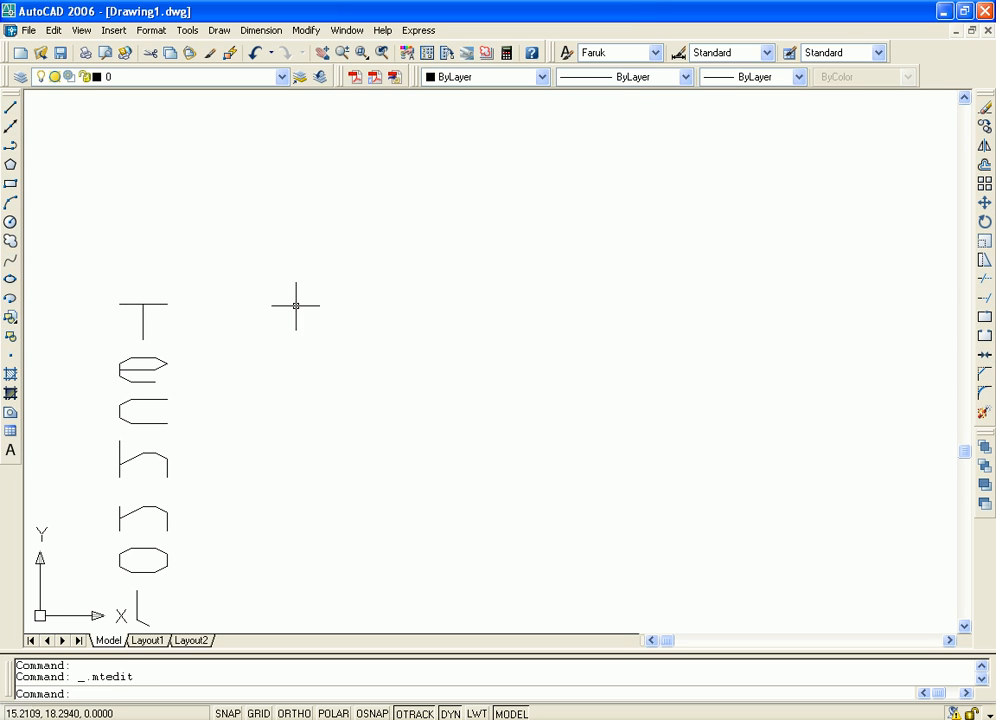
- Move the vertical text up and to the right so that the whole word "Technology" fits in the drawing area
left_click(163, 362)
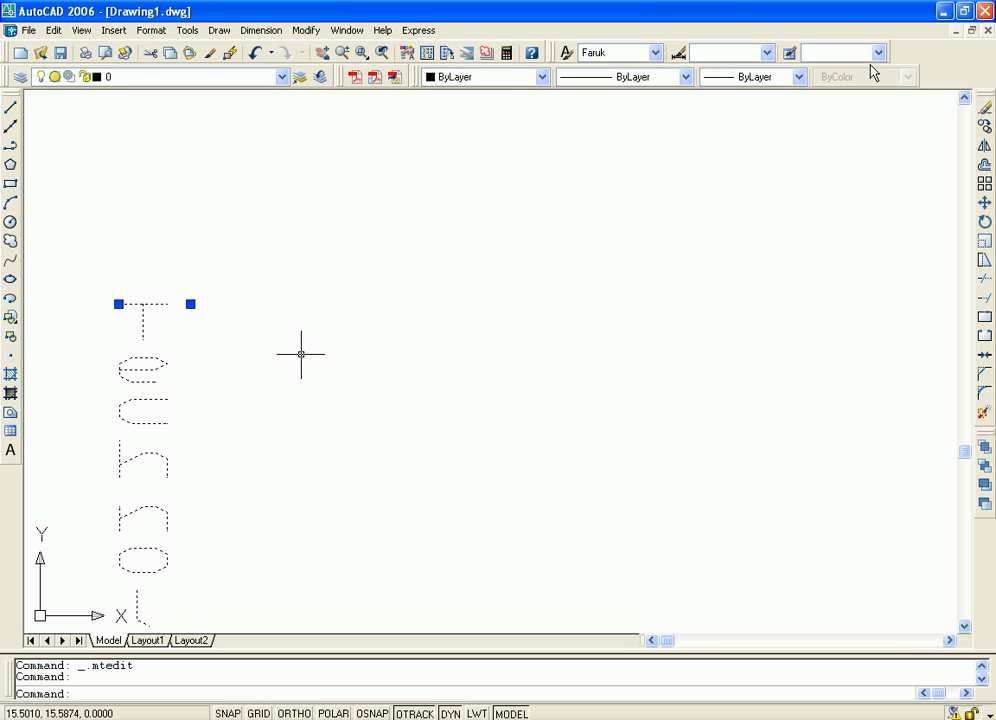
left_click(984, 203)
left_click(128, 478)
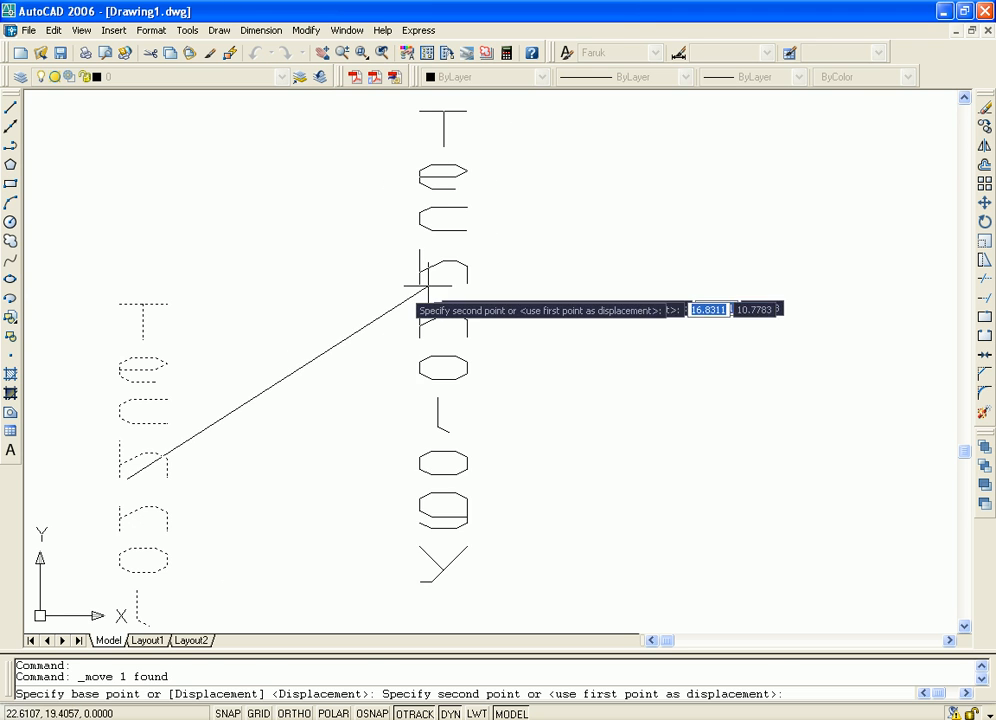
left_click(389, 288)
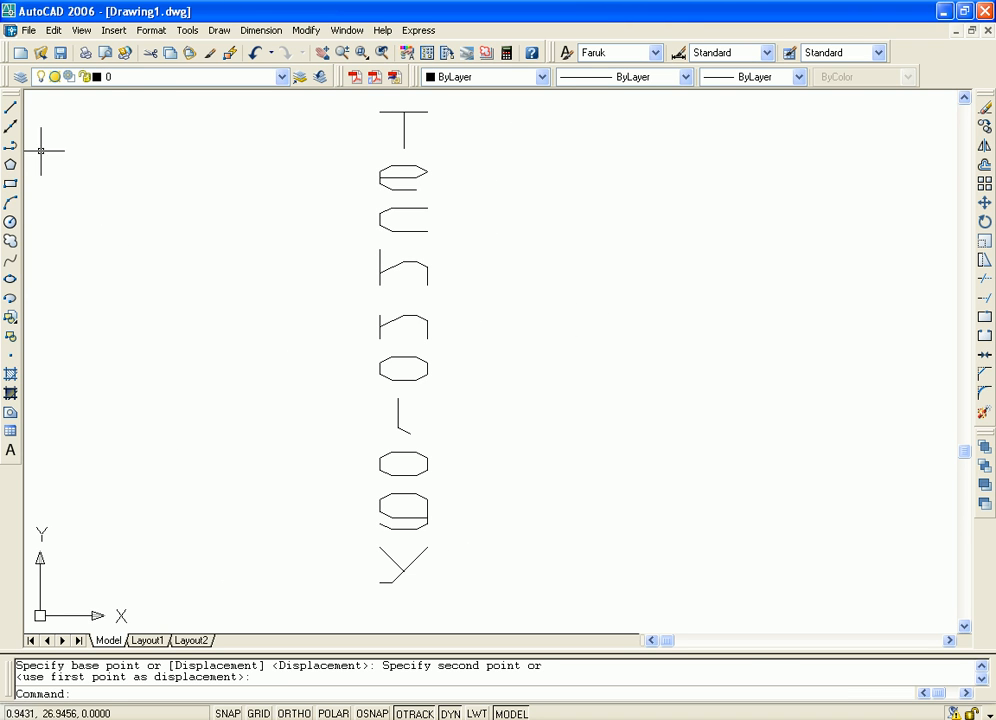
left_click(404, 208)
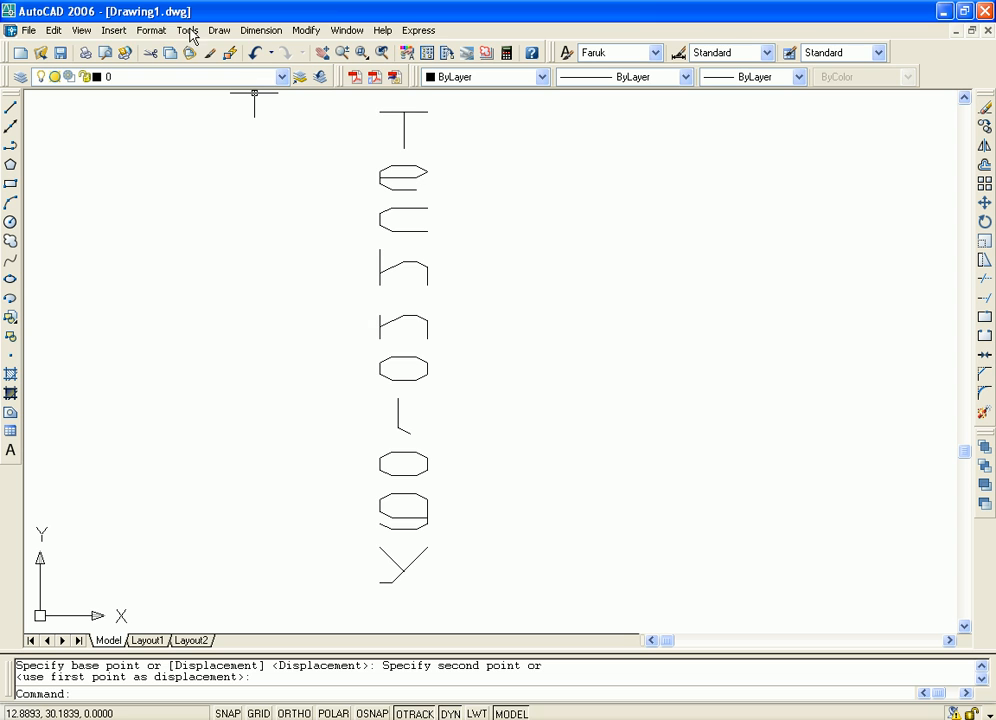
- Open the text style settings and review which text styles exist in the drawing
left_click(150, 30)
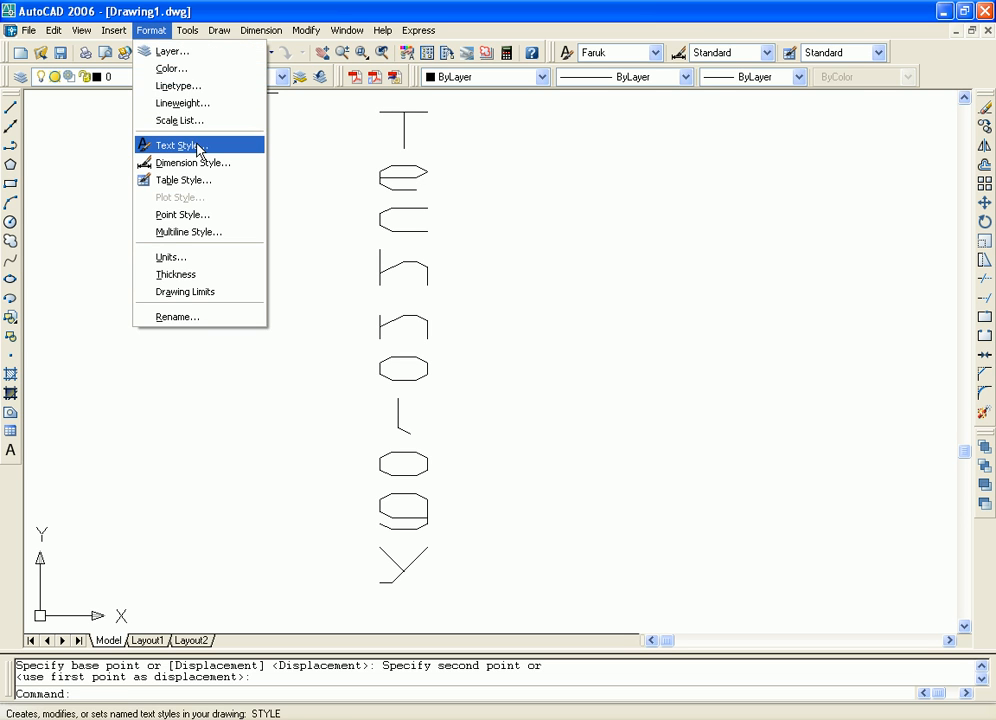
left_click(185, 145)
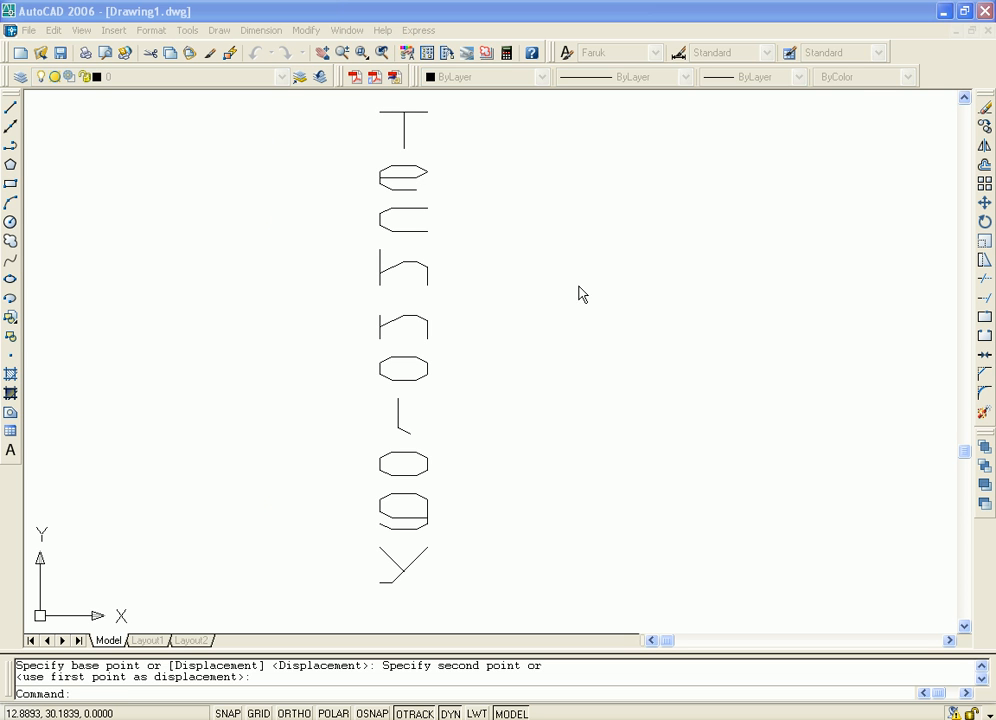
left_click_drag(519, 230, 610, 231)
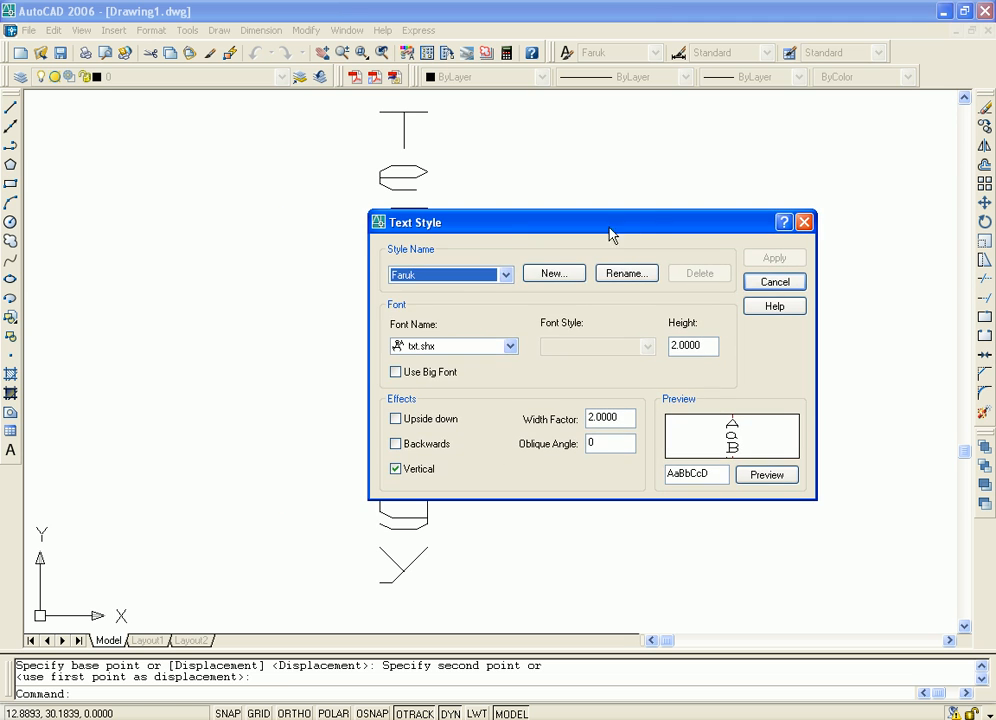
left_click(505, 274)
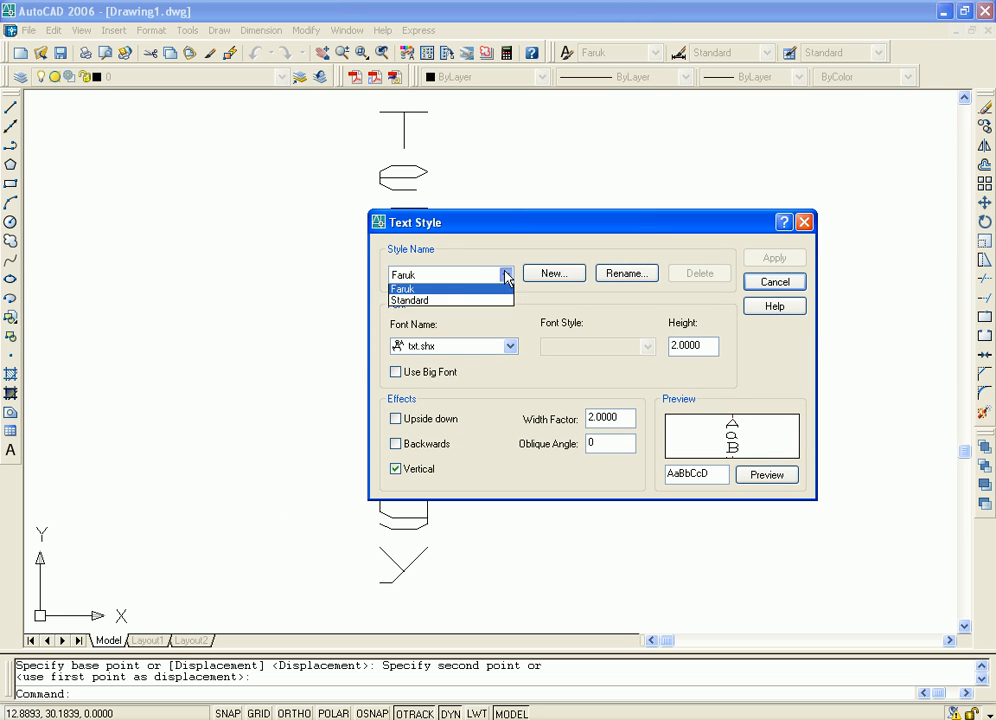
left_click(441, 296)
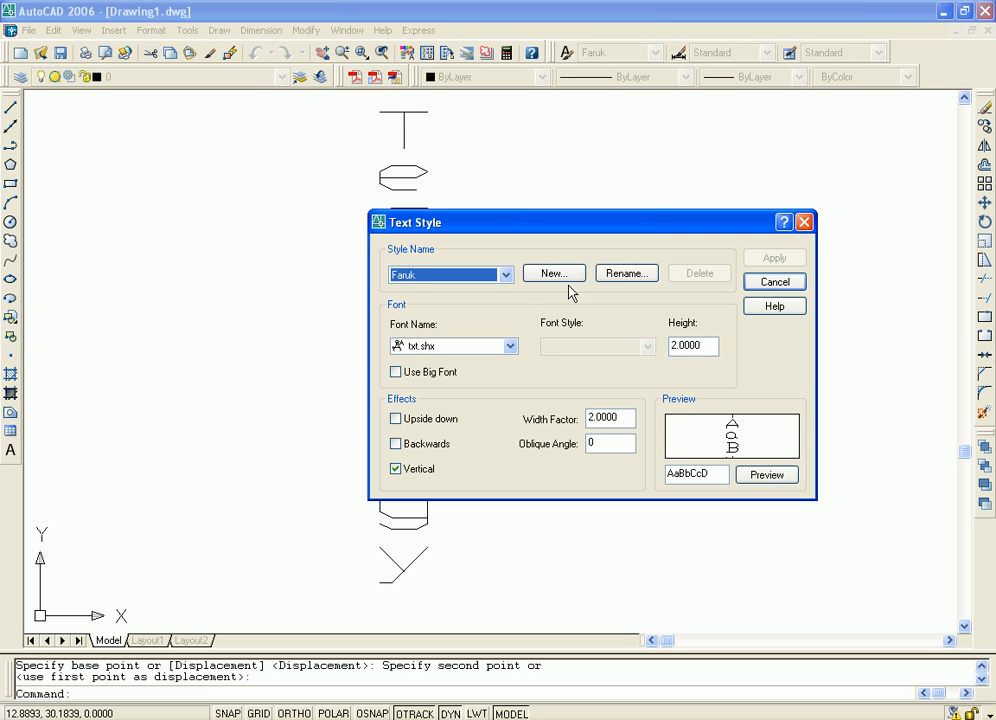
- Try to delete the custom vertical text style after switching to Standard and back, and close the text style settings
left_click(507, 276)
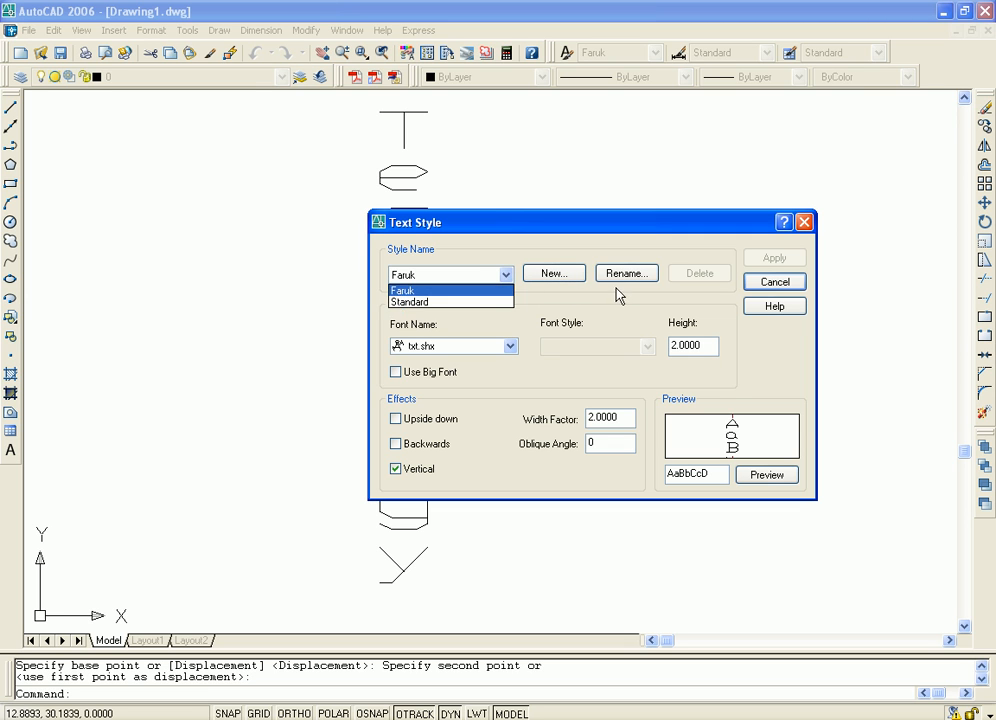
left_click(456, 302)
left_click(504, 276)
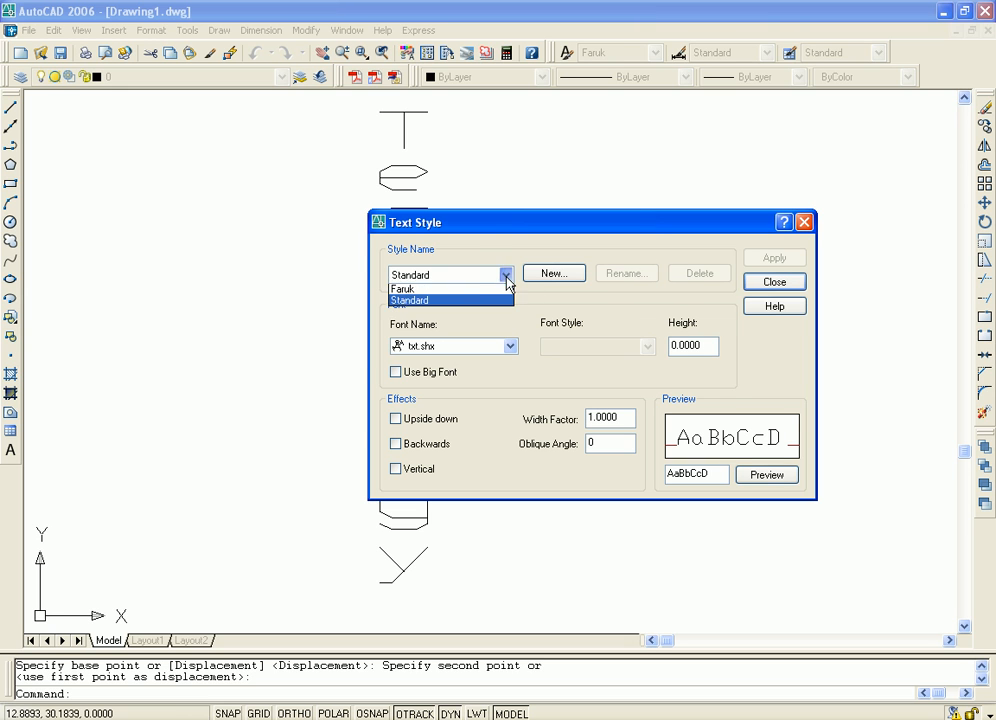
left_click(430, 289)
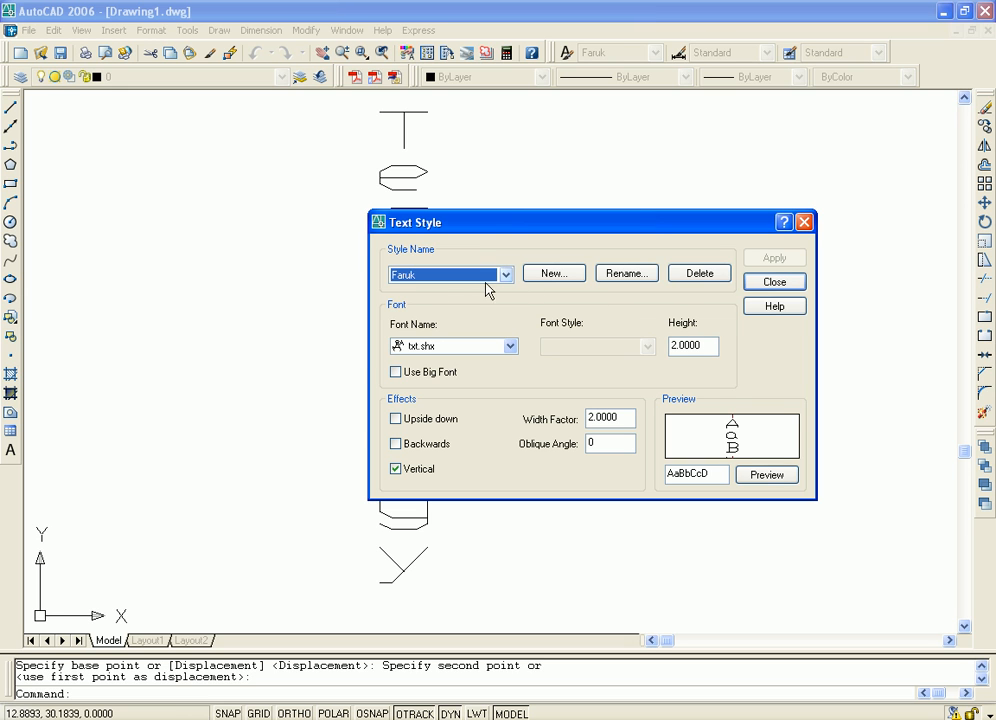
left_click(693, 274)
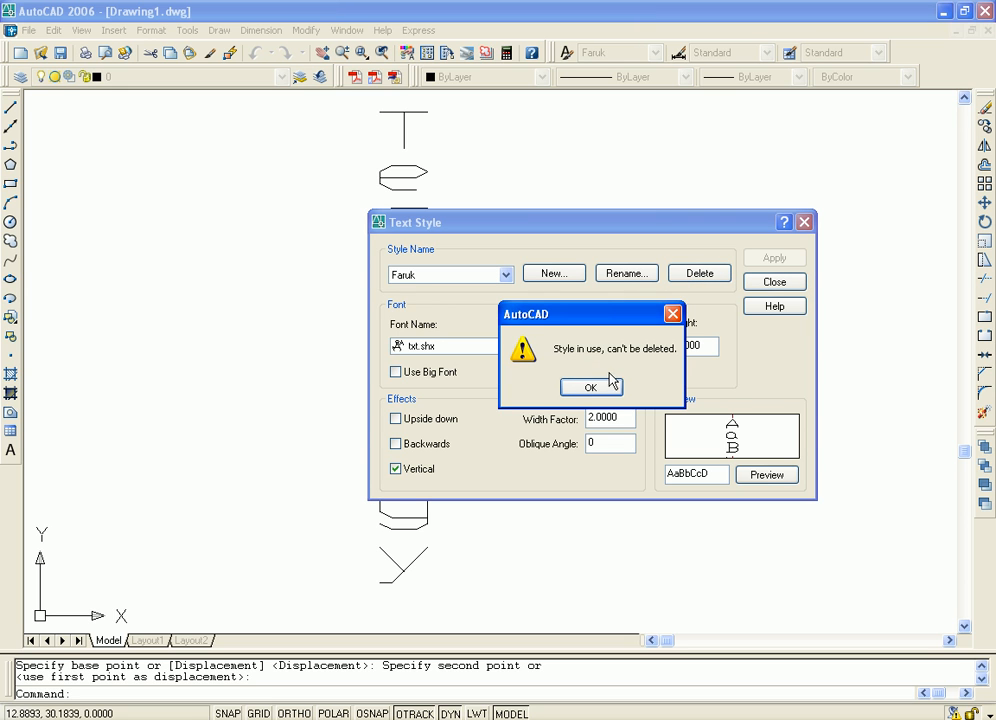
left_click(591, 388)
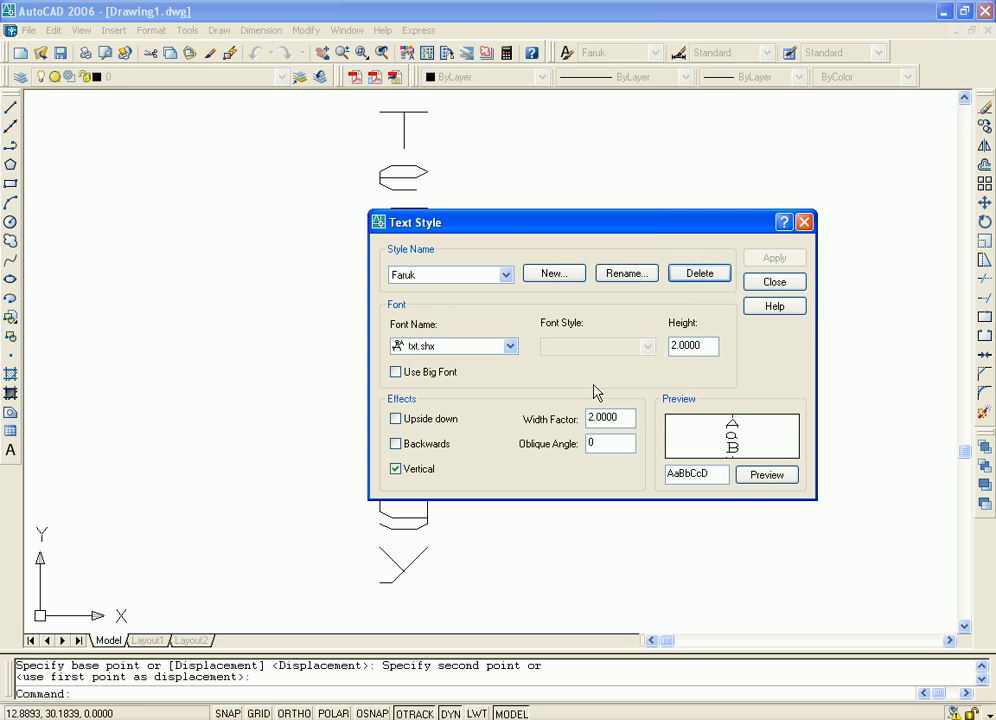
left_click(790, 283)
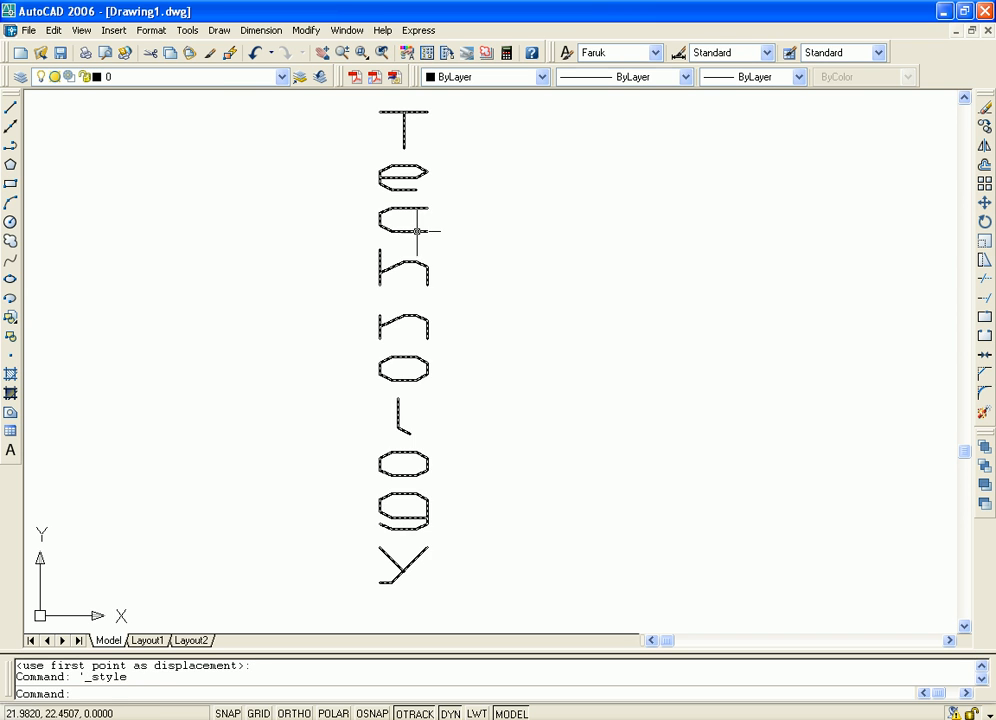
- Erase the vertical "Technology" text from the drawing and reopen the text style settings
left_click(433, 236)
key("Delete")
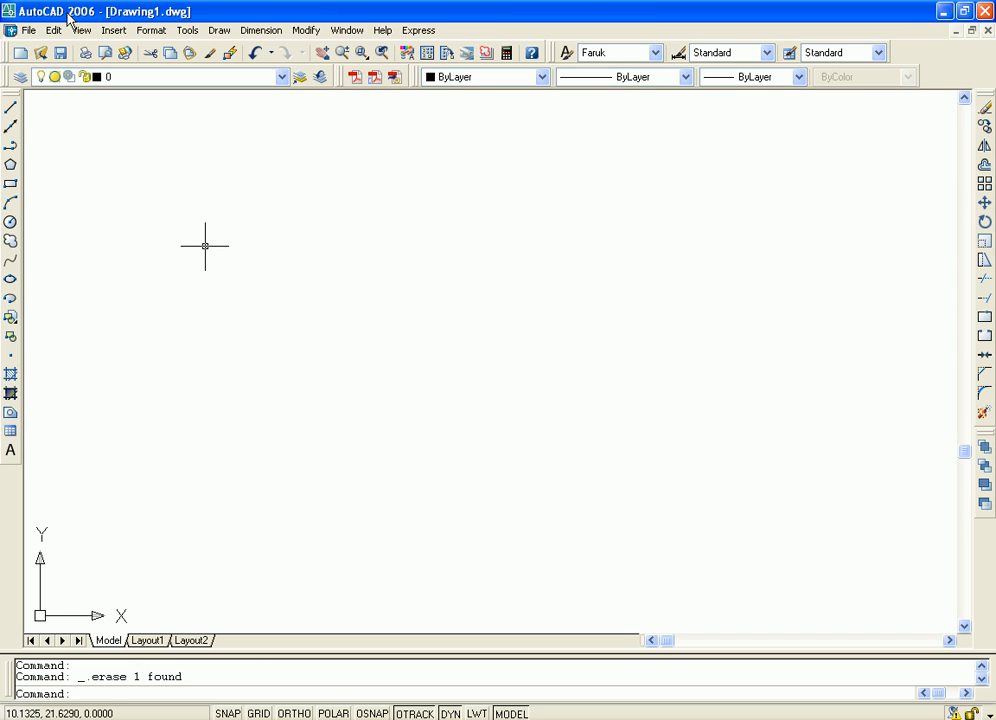
left_click(151, 30)
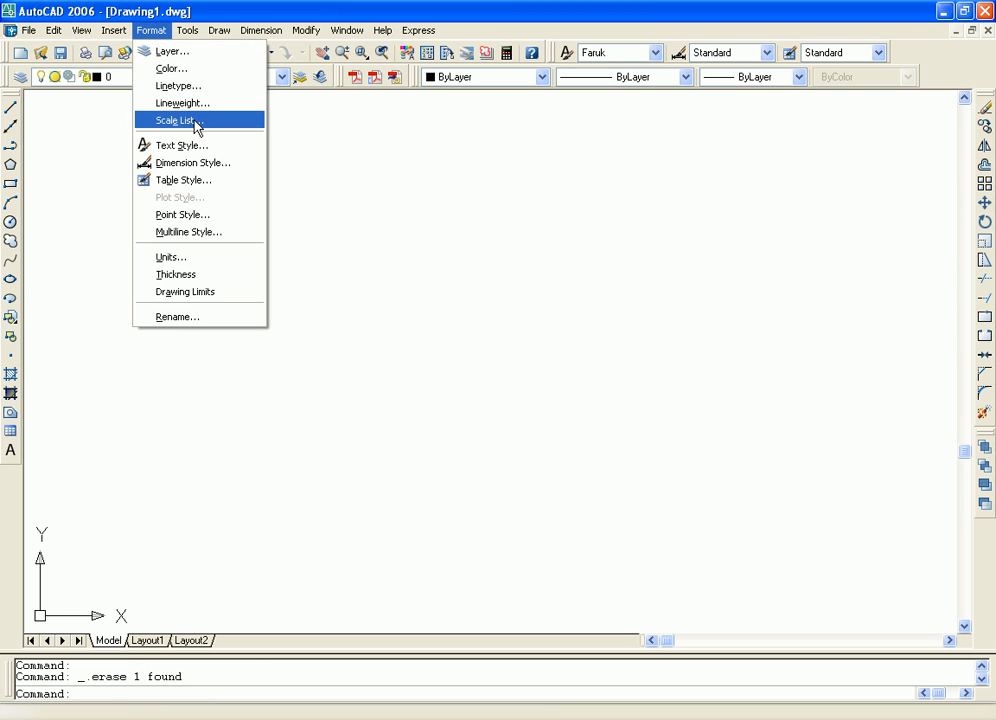
left_click(205, 148)
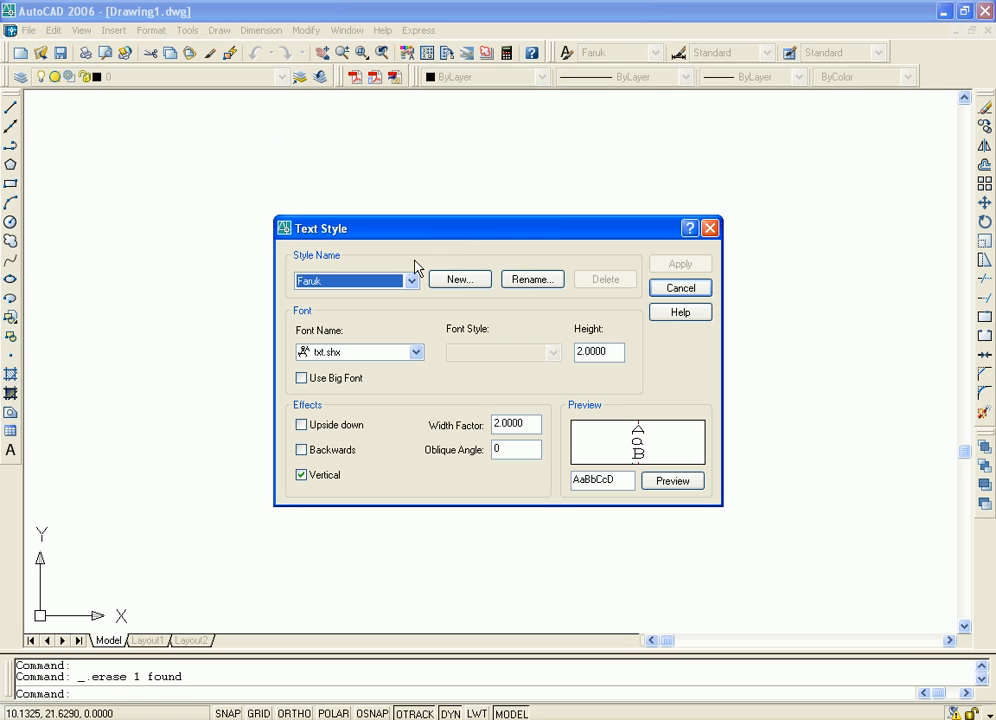
- Switch between the Standard and custom vertical text styles, and try to delete the custom one with the text erased
left_click(411, 281)
left_click(396, 298)
left_click(405, 283)
left_click(362, 297)
left_click(411, 282)
left_click(358, 309)
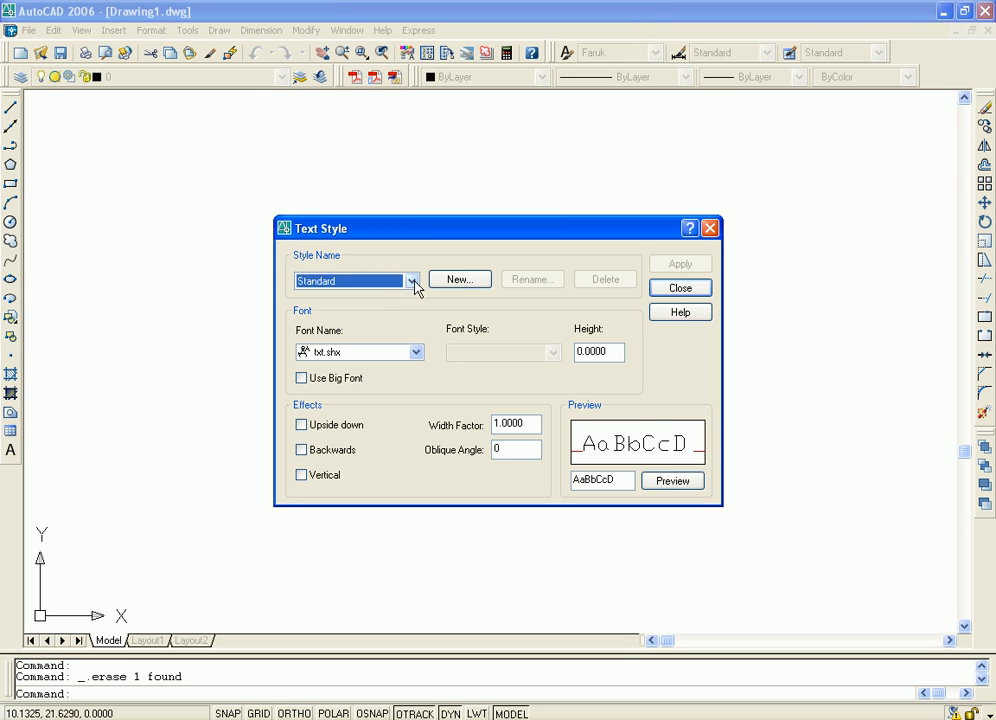
left_click(411, 281)
left_click(385, 296)
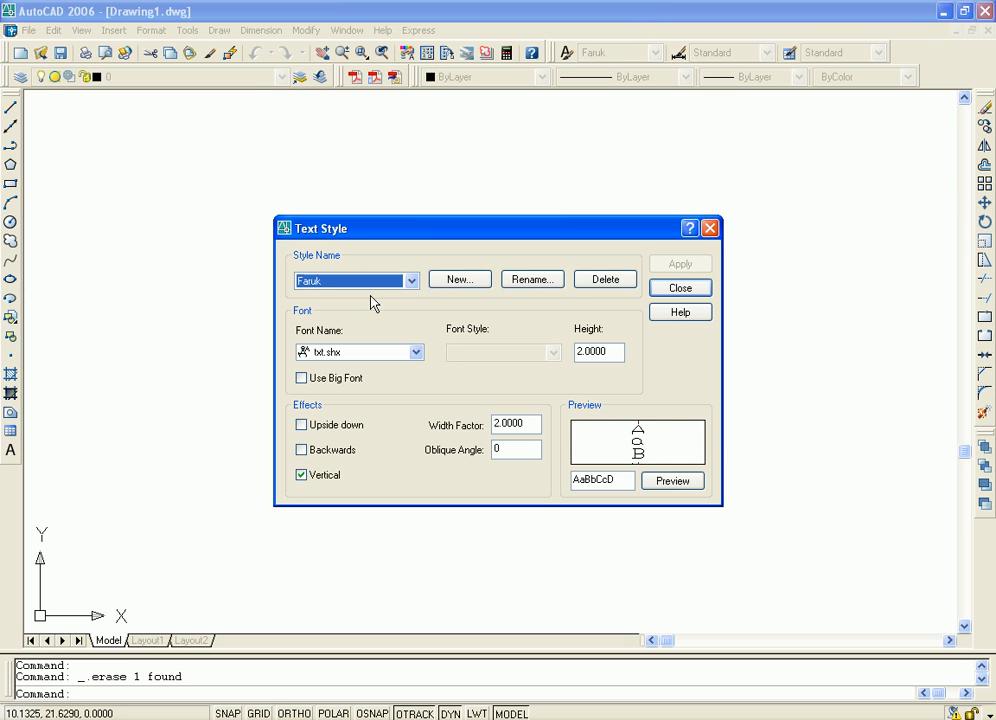
left_click(590, 281)
left_click(497, 392)
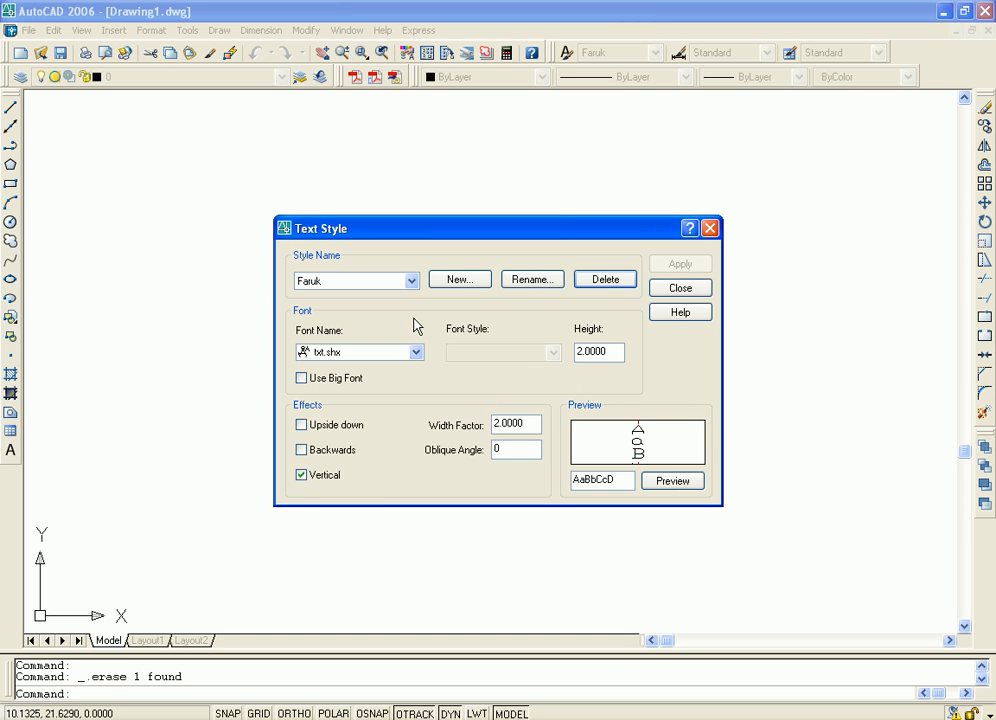
- Retry deleting the custom vertical text style, once directly and once after switching through Standard, and close the text style settings
left_click(411, 283)
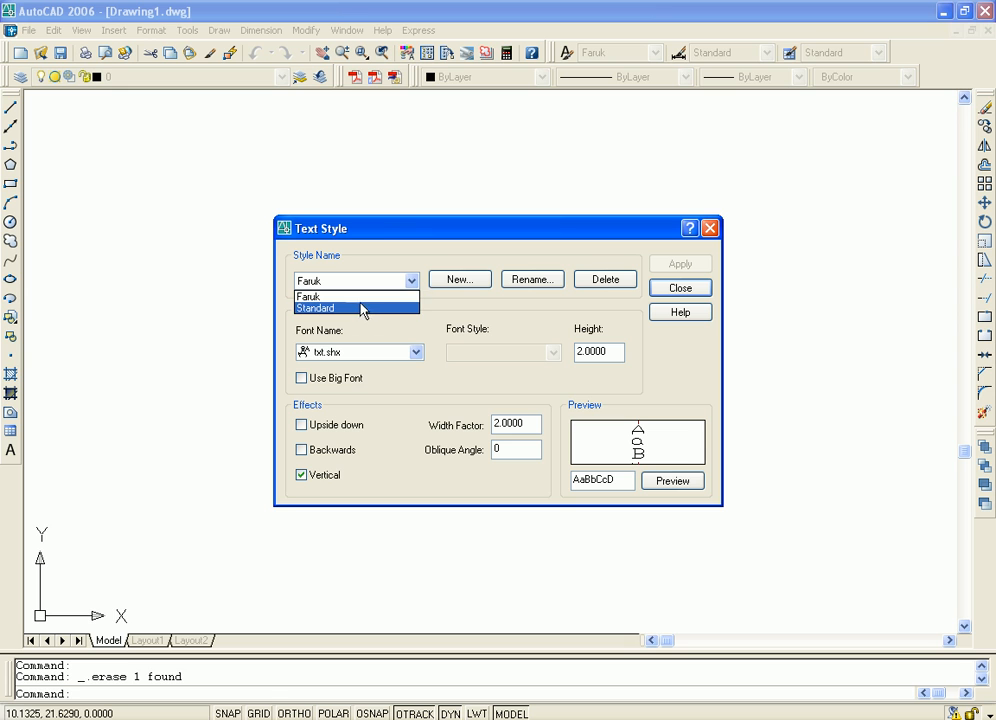
left_click(360, 300)
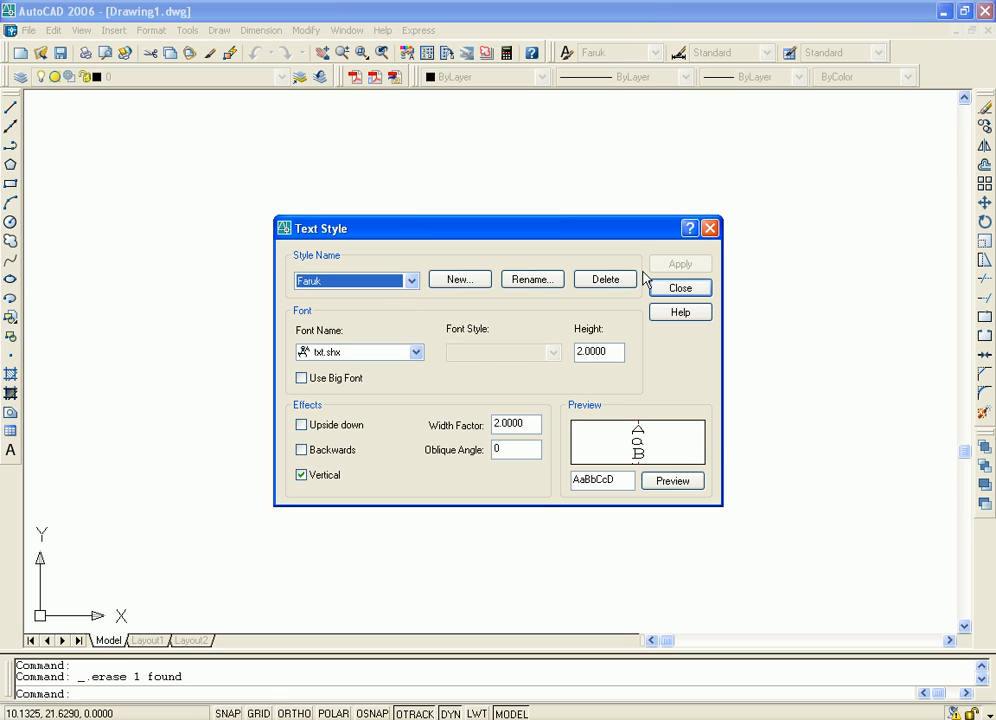
left_click(610, 281)
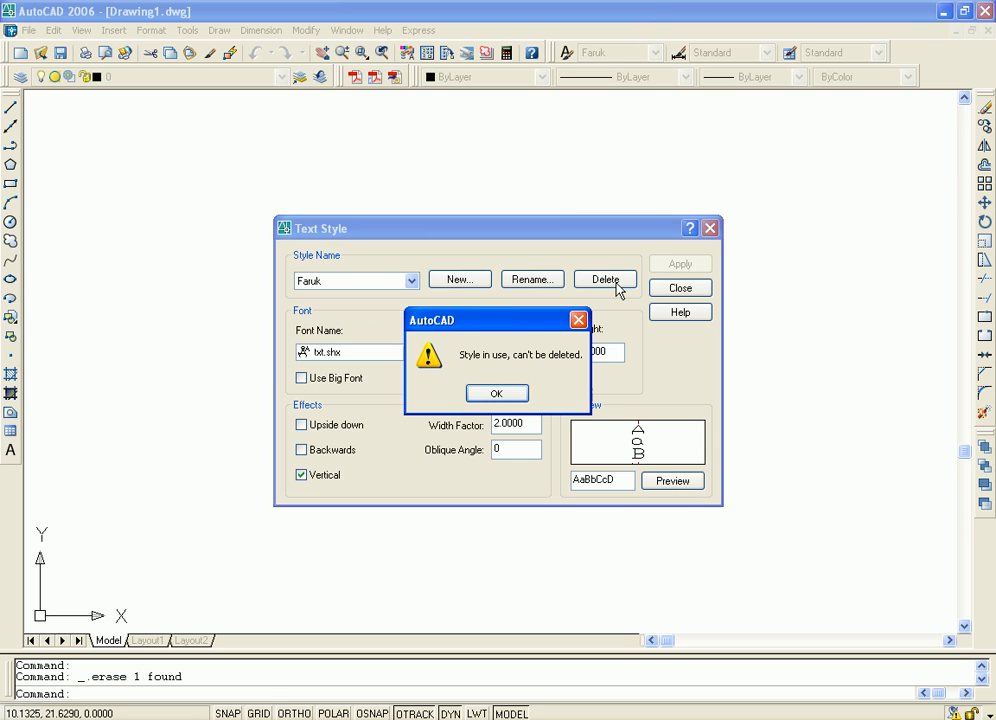
left_click(488, 394)
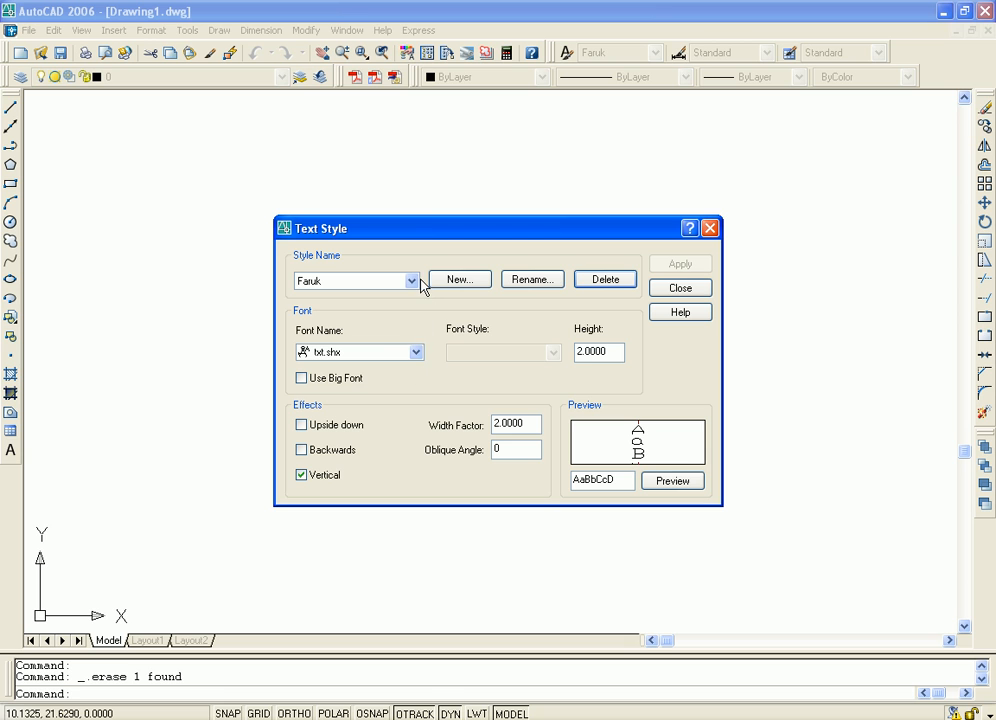
left_click(412, 281)
left_click(382, 307)
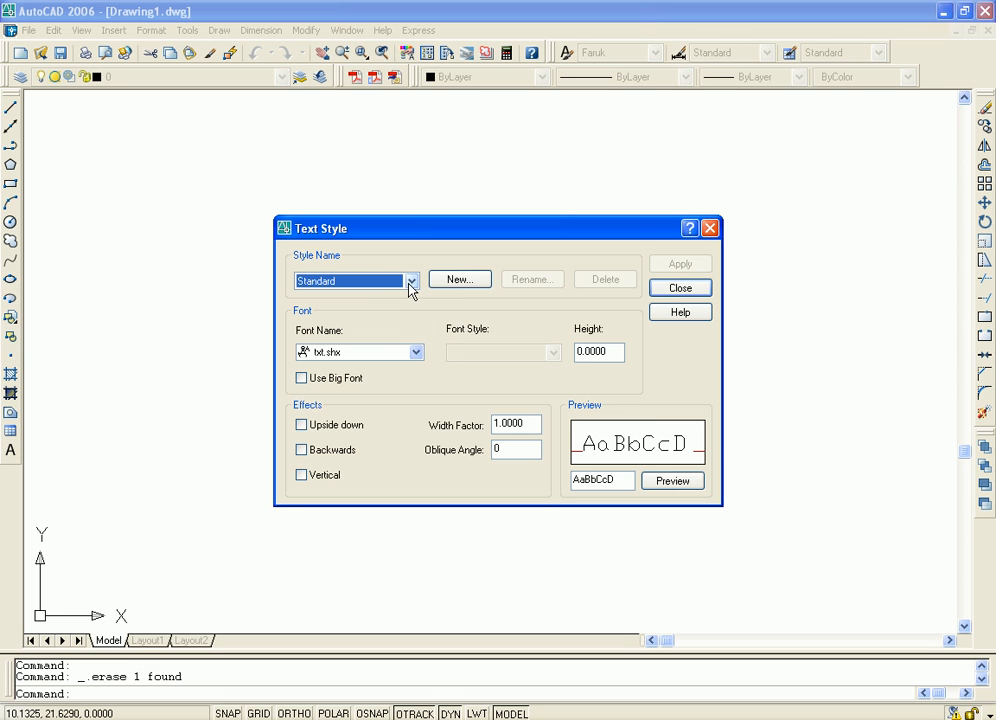
left_click(410, 281)
left_click(350, 294)
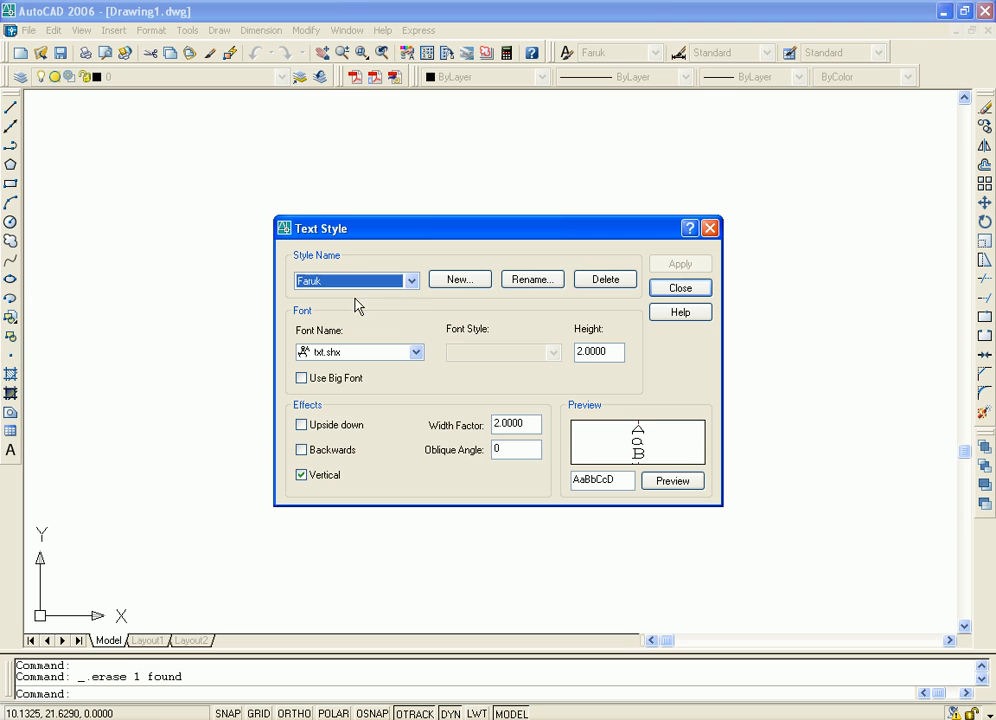
left_click(608, 280)
left_click(494, 392)
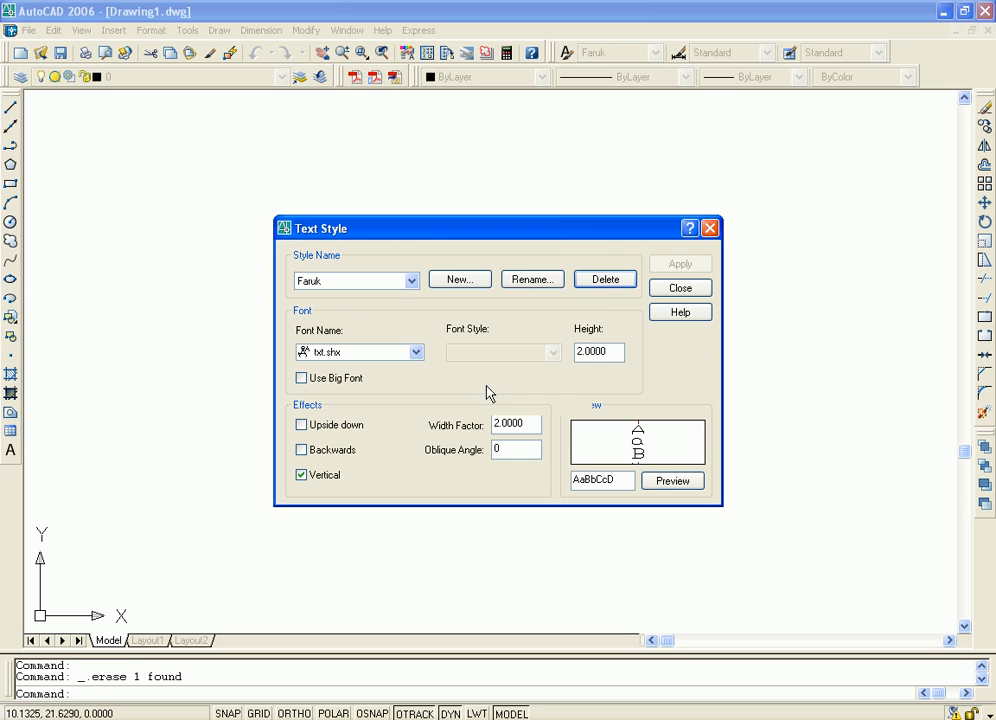
left_click(683, 288)
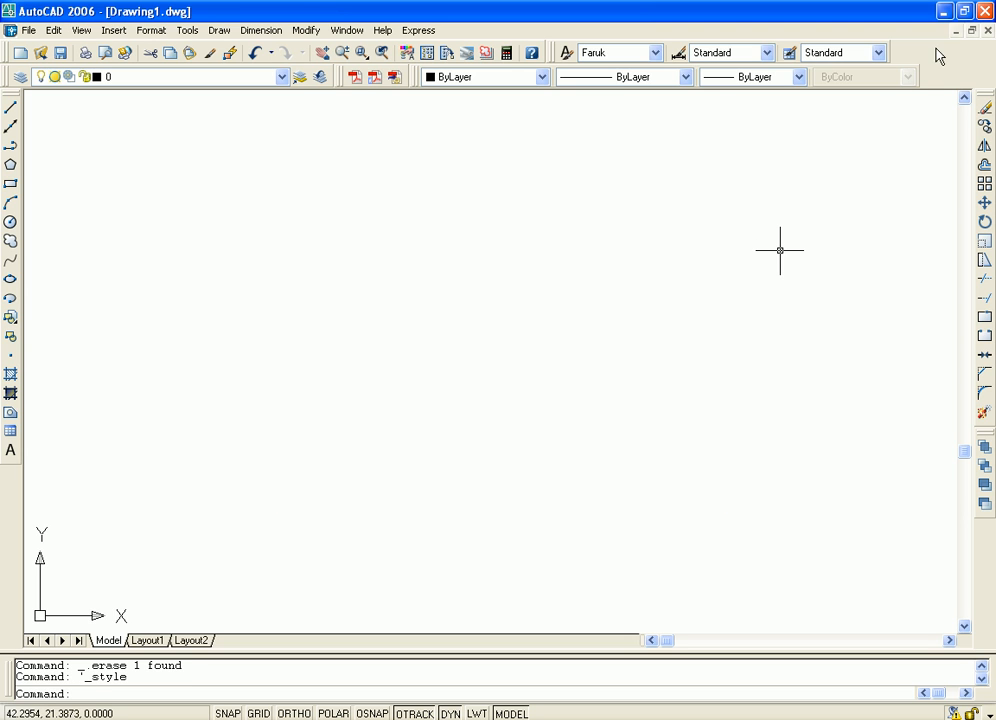
- Close Drawing1.dwg without saving and start a new drawing from the acad.dwt template
left_click(988, 30)
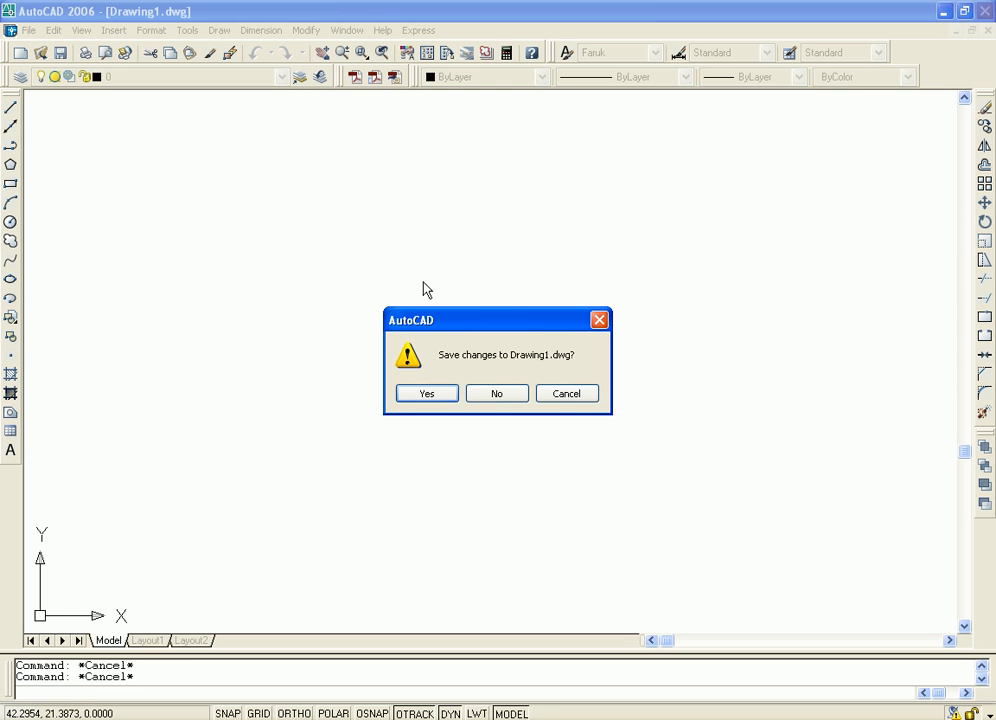
left_click(497, 393)
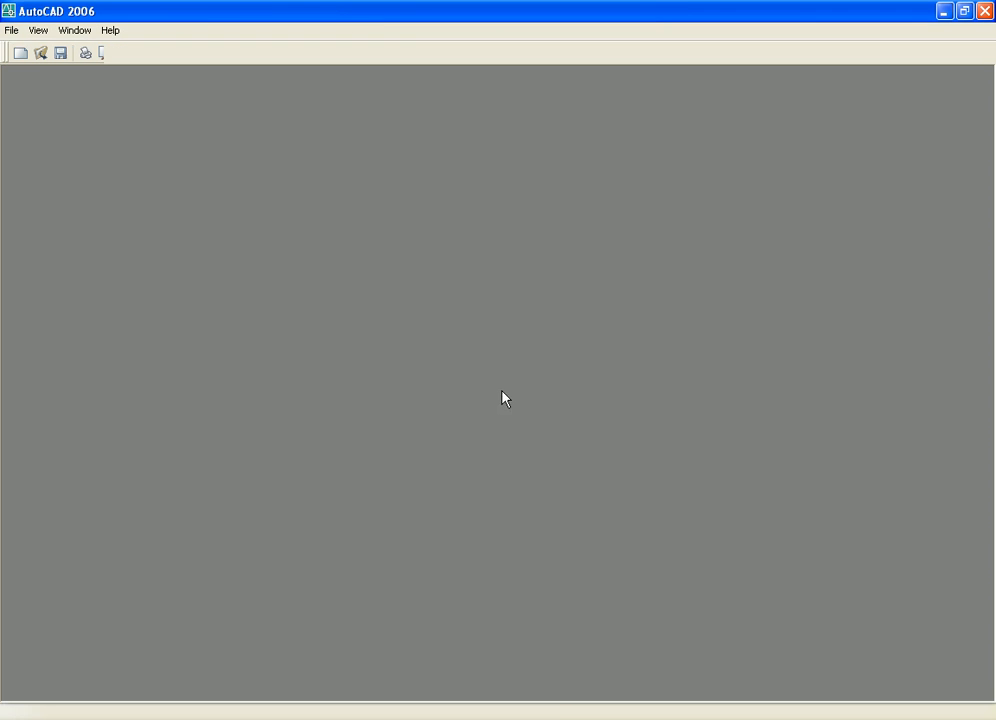
left_click(19, 55)
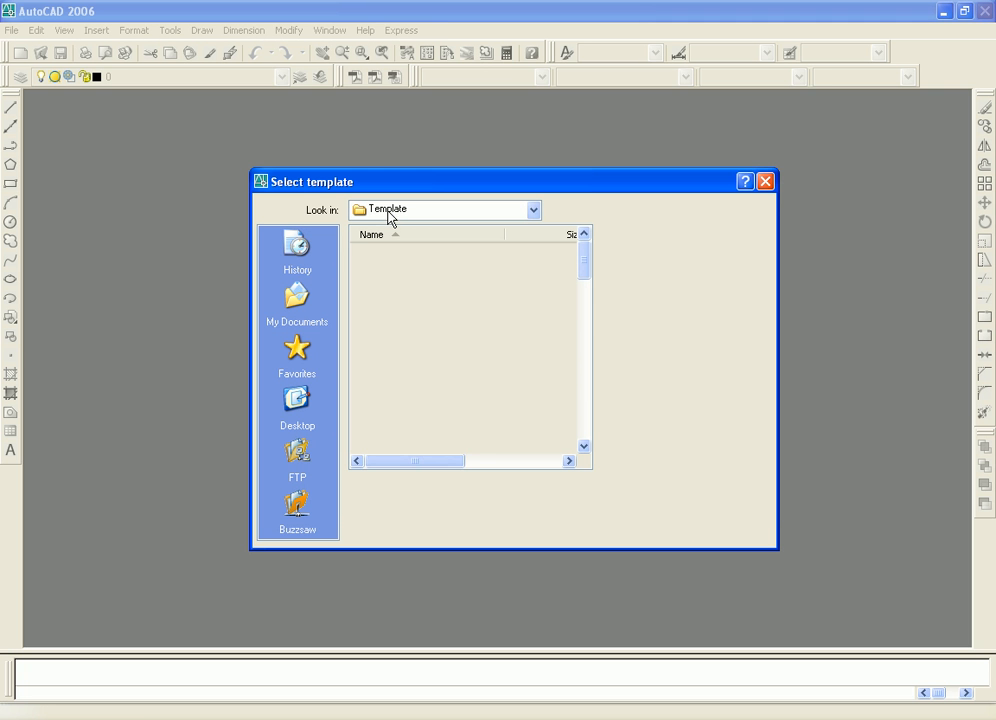
left_click(389, 298)
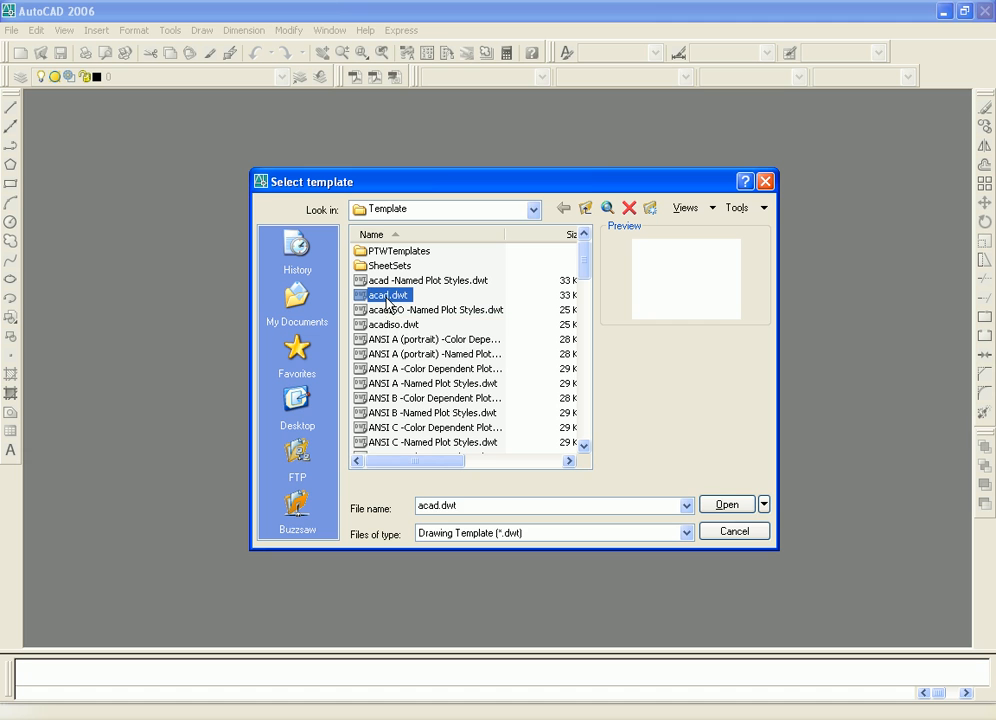
left_click(730, 506)
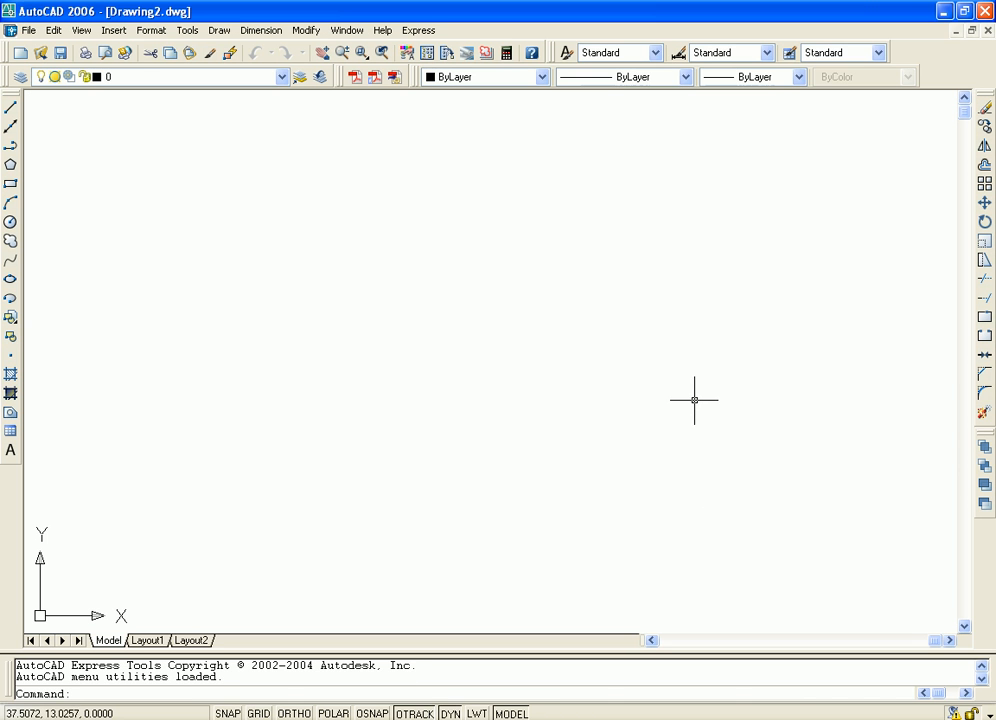
- Check which text styles the new drawing contains, and close the text style settings without changes
left_click(151, 30)
left_click(180, 147)
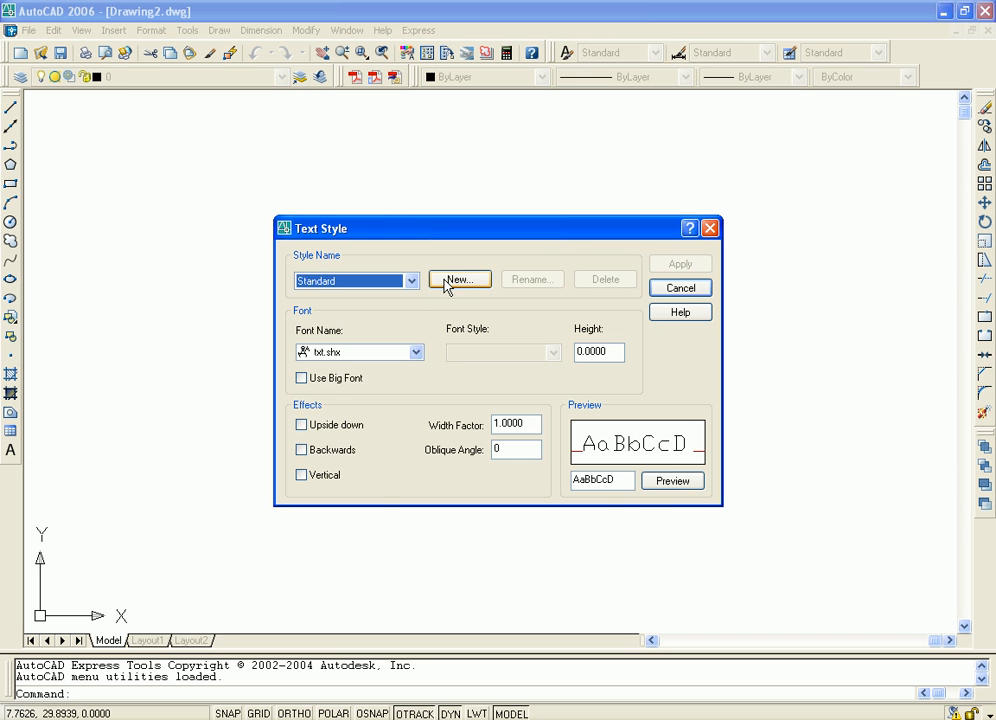
left_click(411, 282)
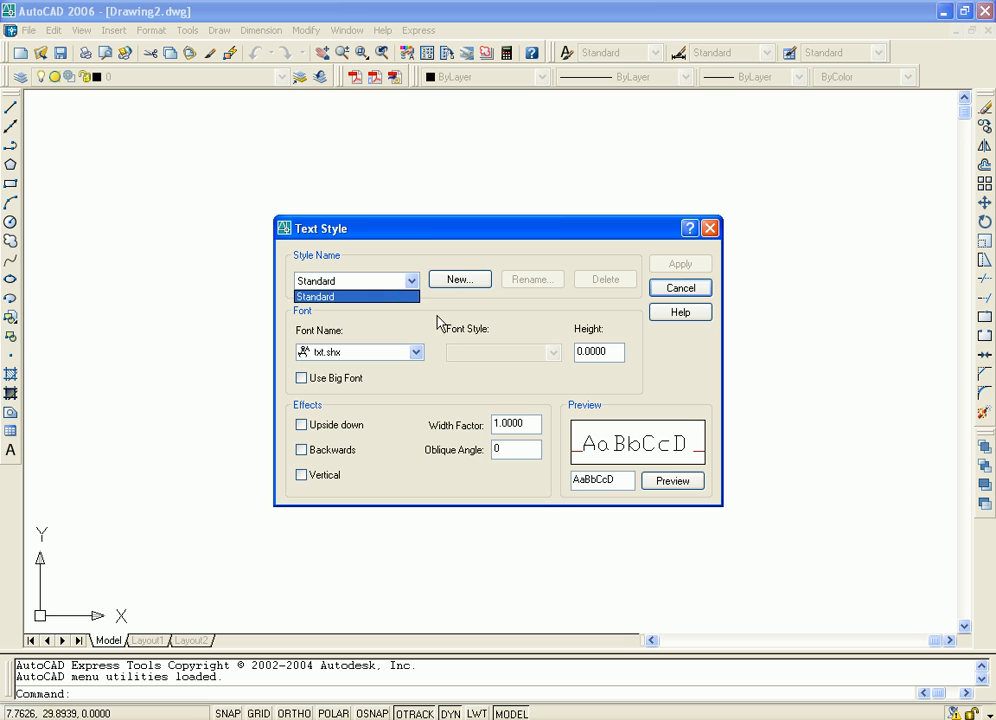
left_click(437, 322)
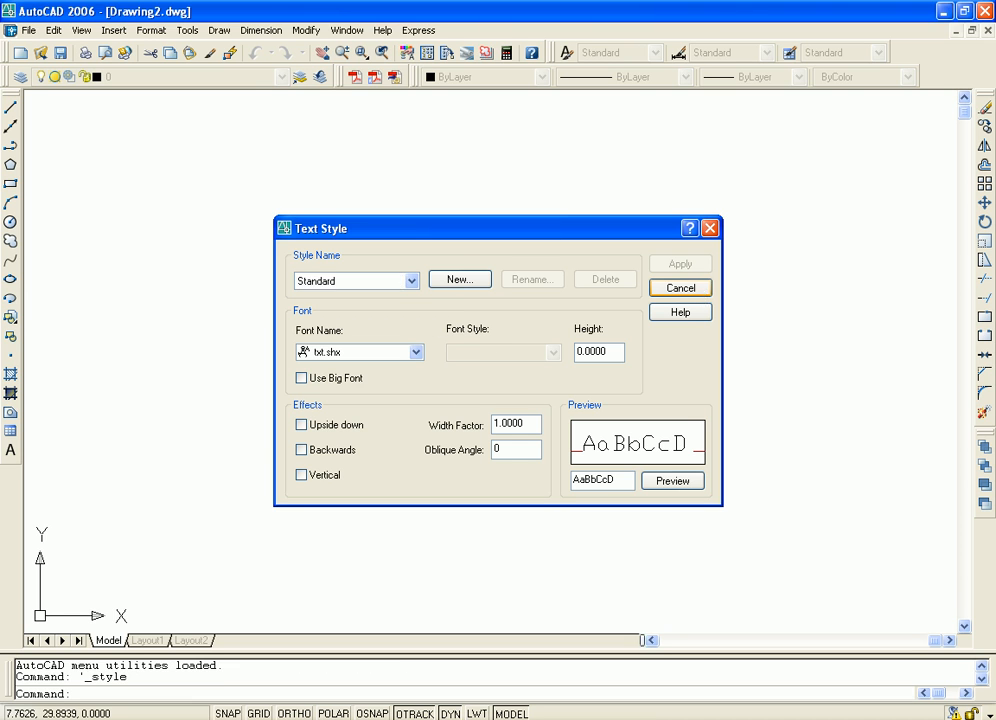
left_click(681, 288)
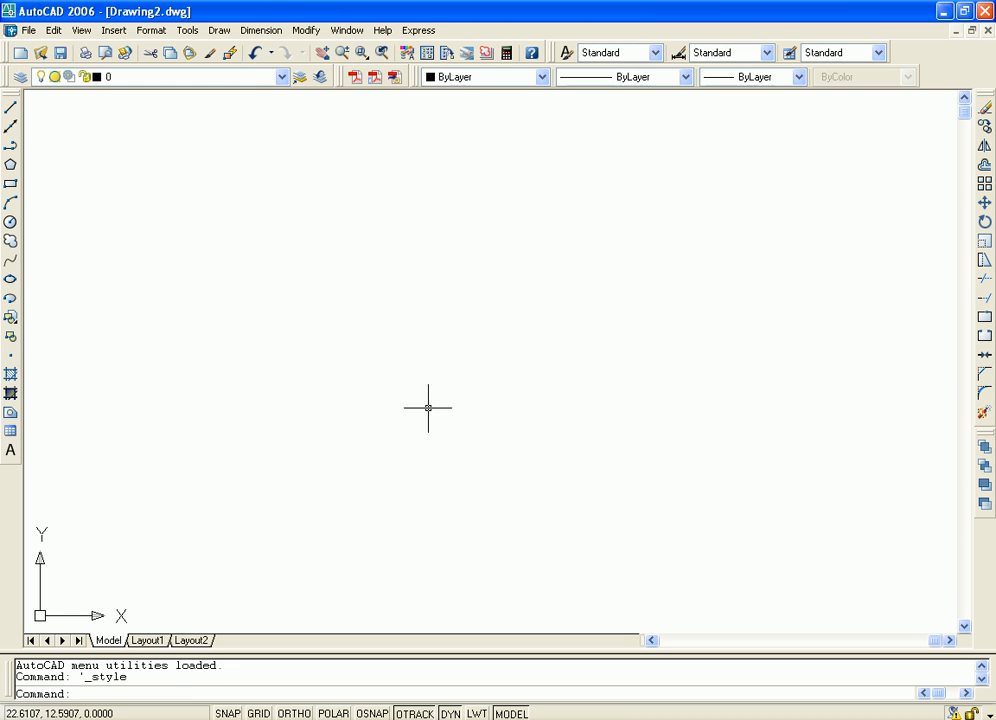
left_click(151, 30)
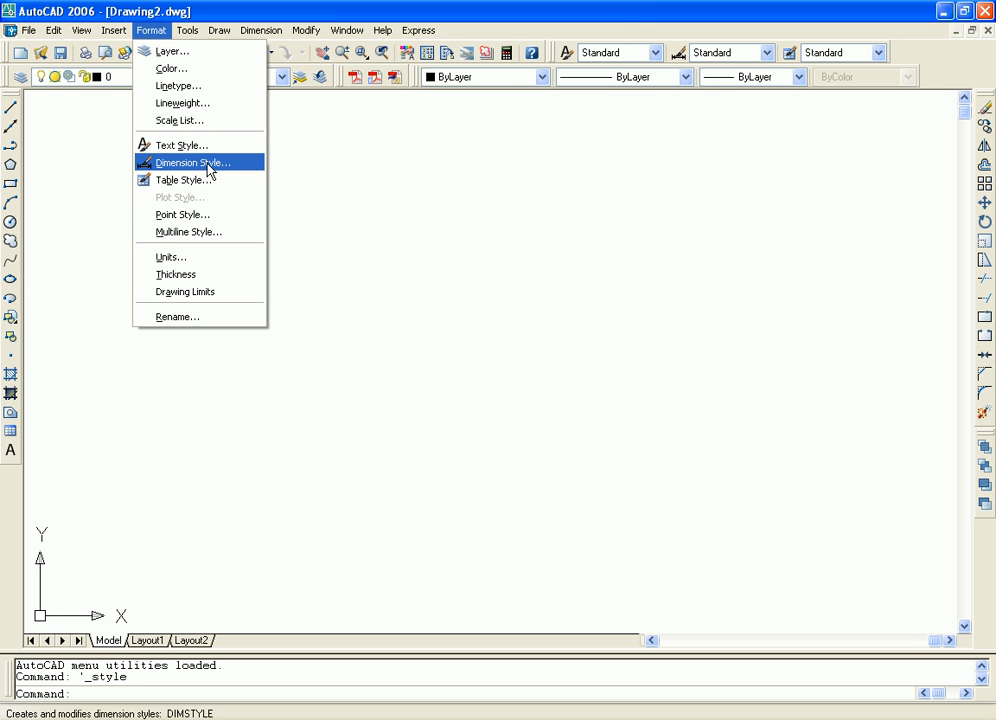
left_click(300, 193)
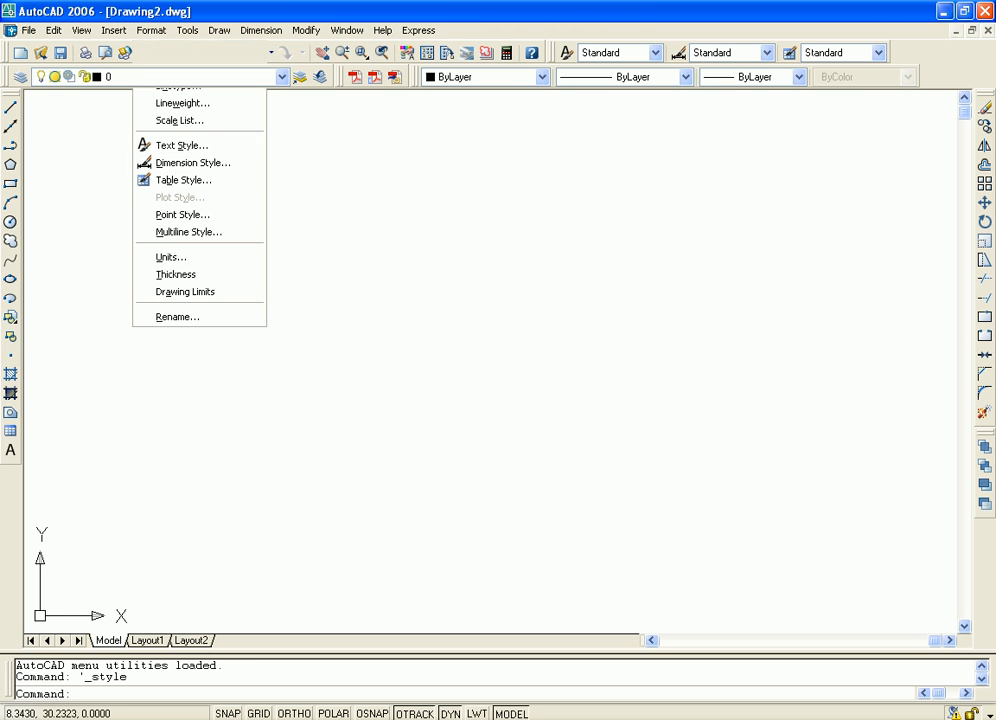
left_click(322, 188)
left_click(394, 290)
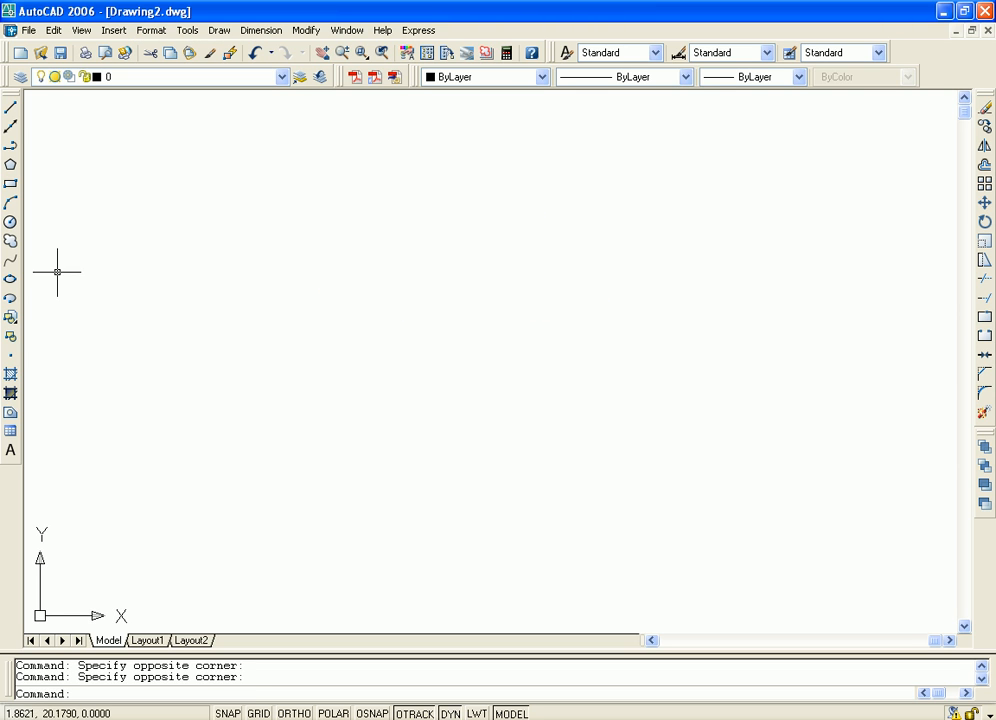
- Draw an upright rectangle about 15.8 units tall near the middle of the drawing area
left_click(11, 184)
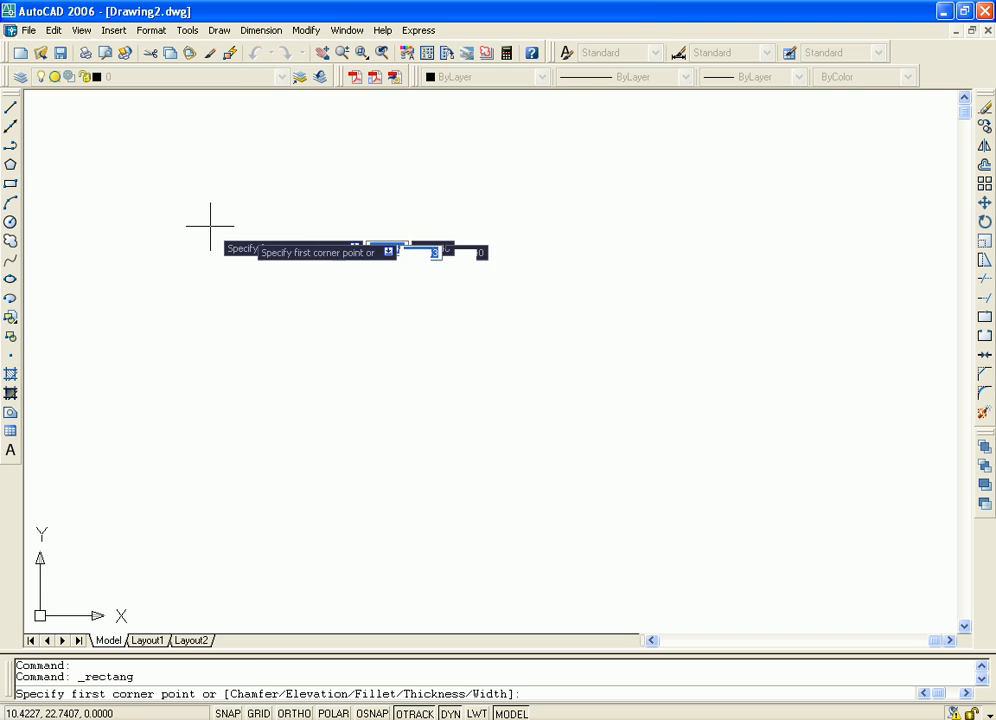
left_click(371, 204)
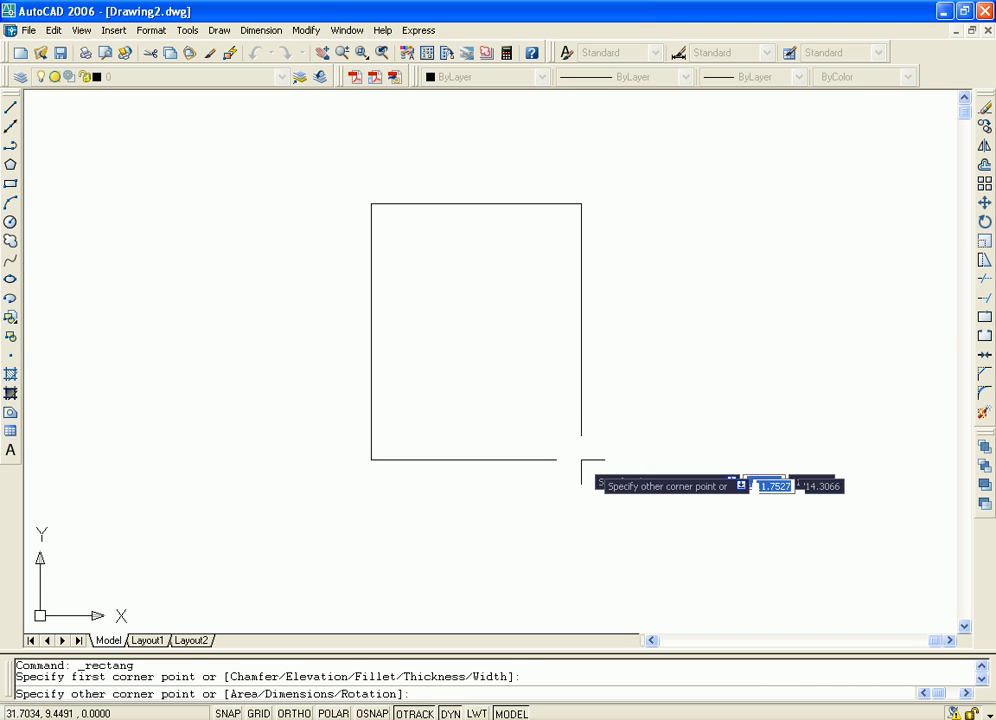
left_click(529, 486)
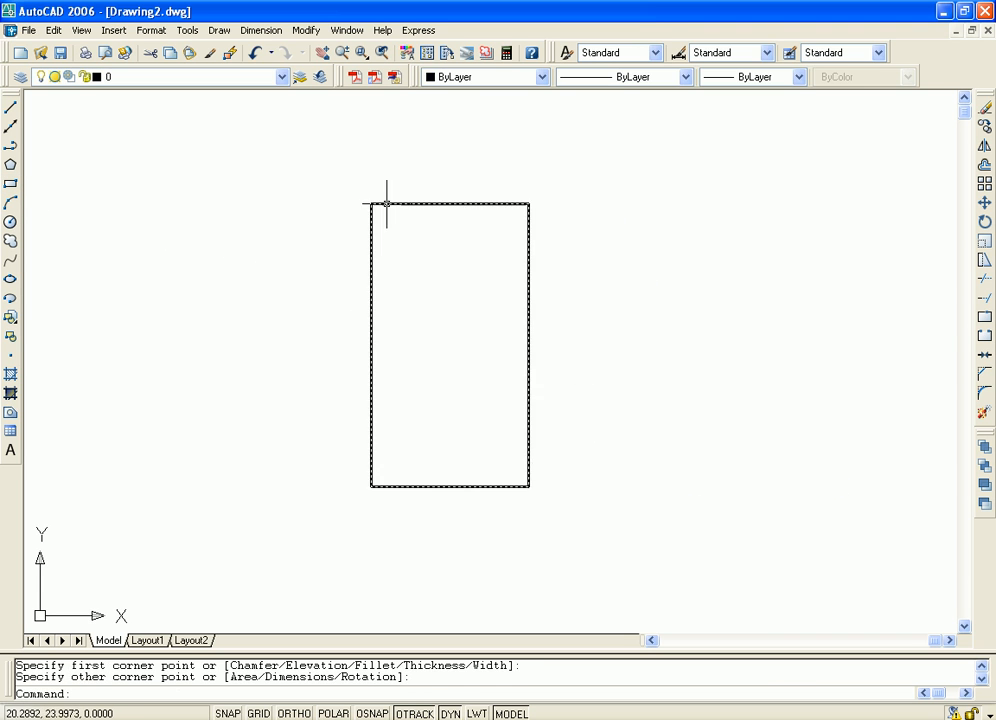
- Add a vertical quick dimension for the rectangle's height, placed to the right of the rectangle
left_click(272, 31)
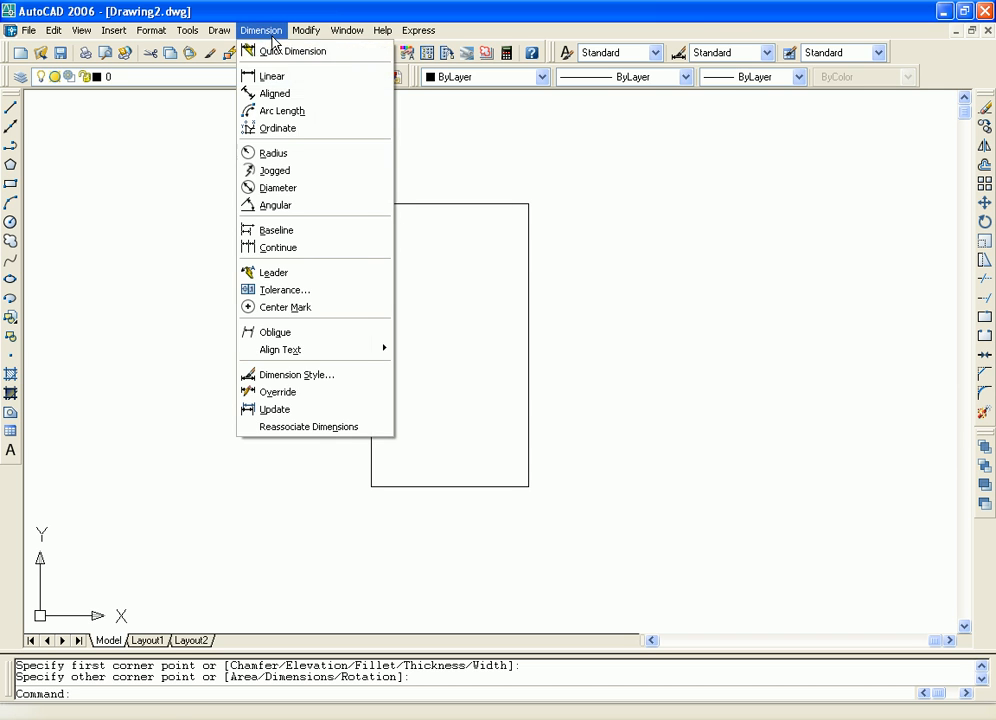
left_click(287, 49)
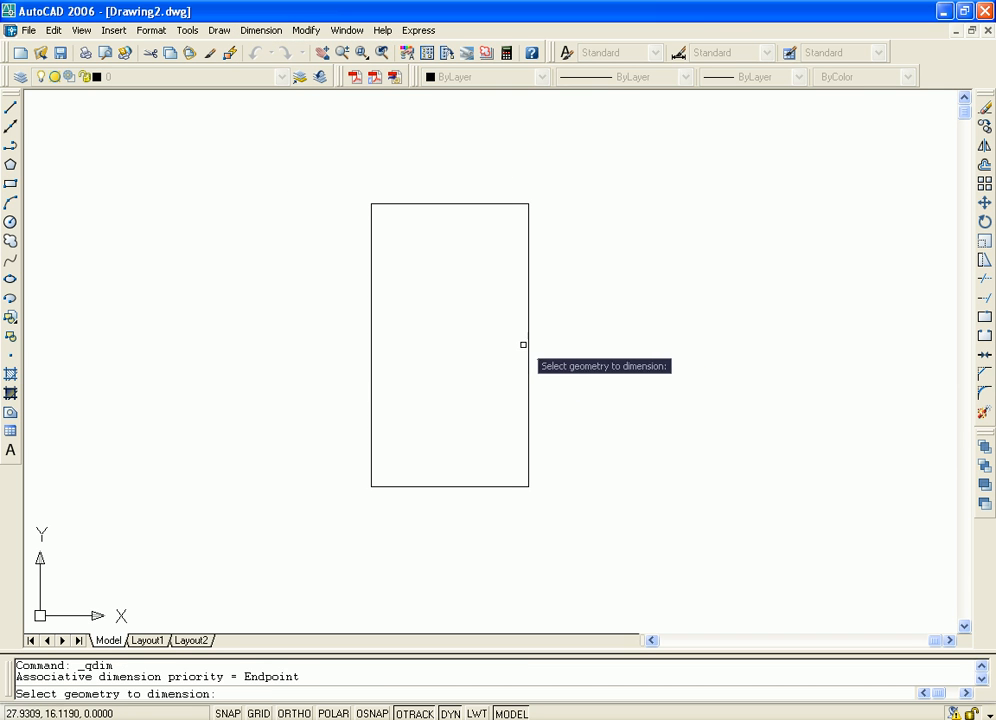
left_click(528, 334)
key("Return")
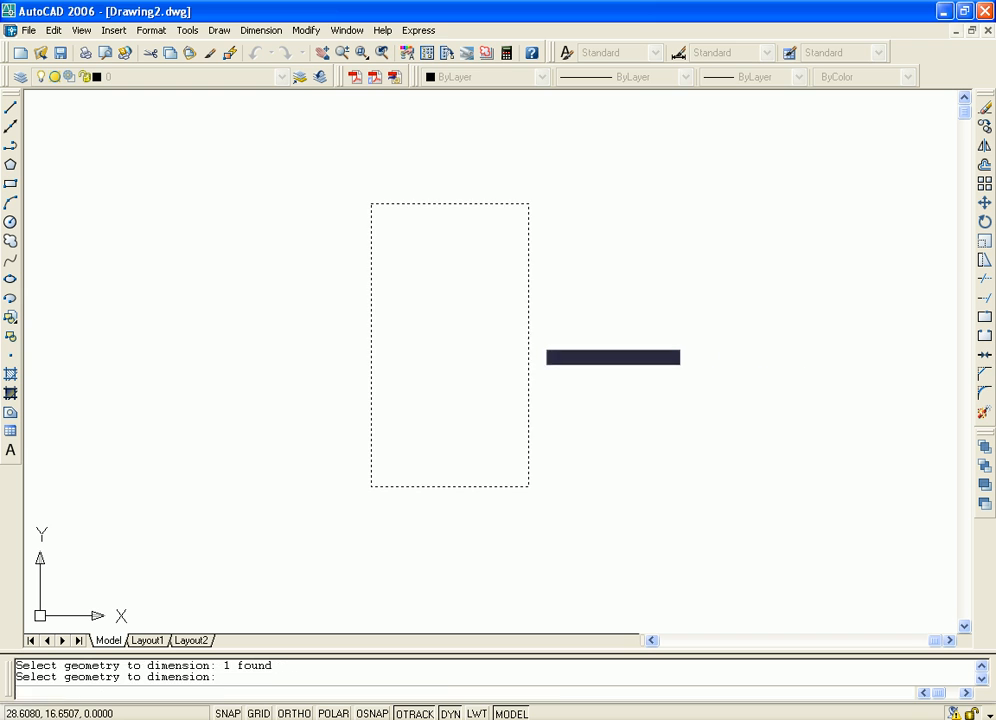
left_click(637, 342)
middle_click_drag(711, 349, 647, 347)
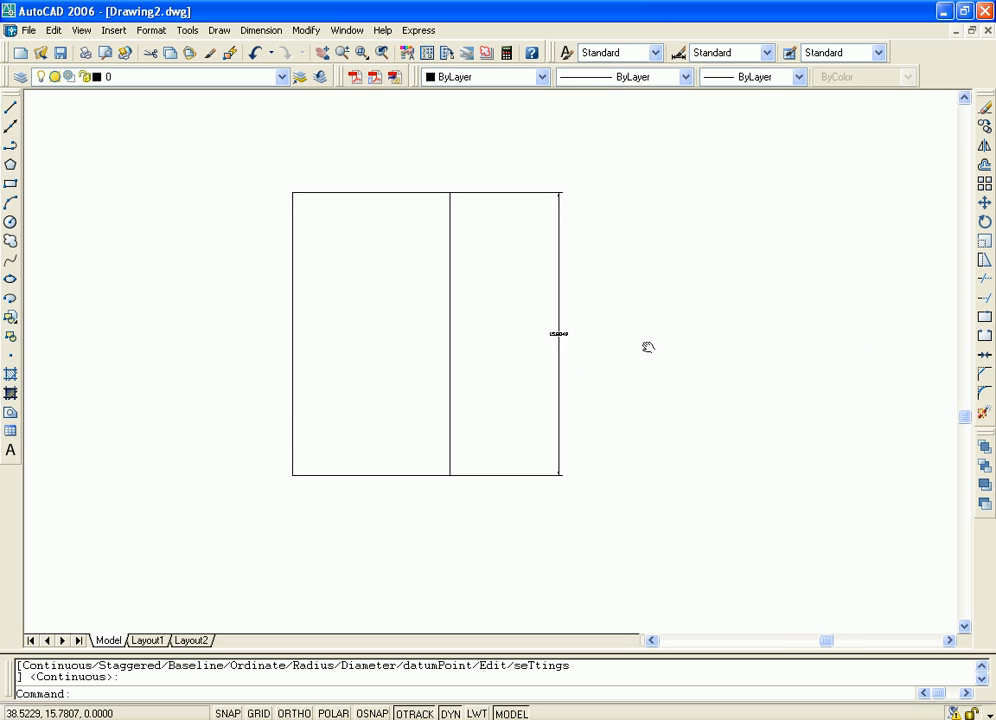
scroll(630, 348, "up", 6)
scroll(550, 340, "down", 6)
scroll(596, 340, "up", 2)
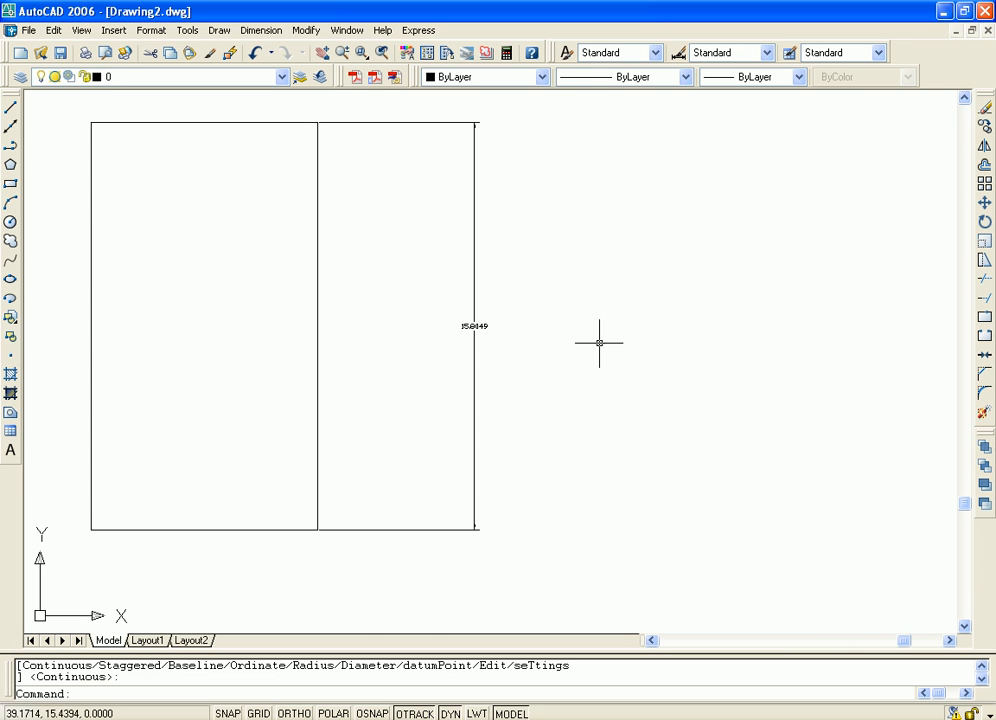
middle_click_drag(576, 309, 660, 318)
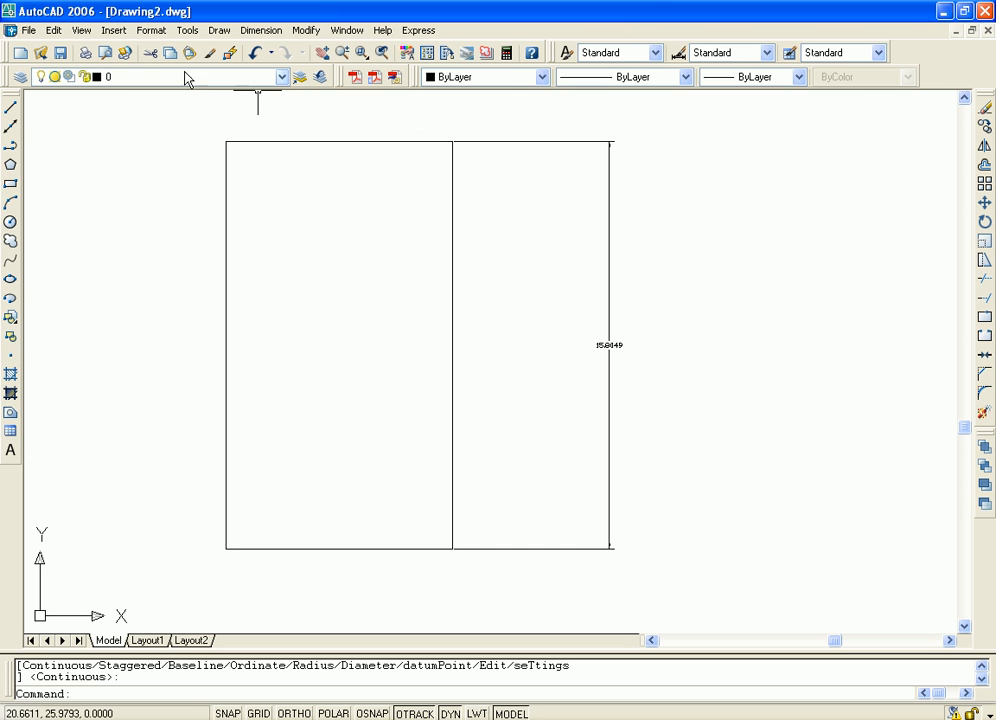
- Open the dimension style settings and check the style list filter options, keeping All styles
left_click(151, 30)
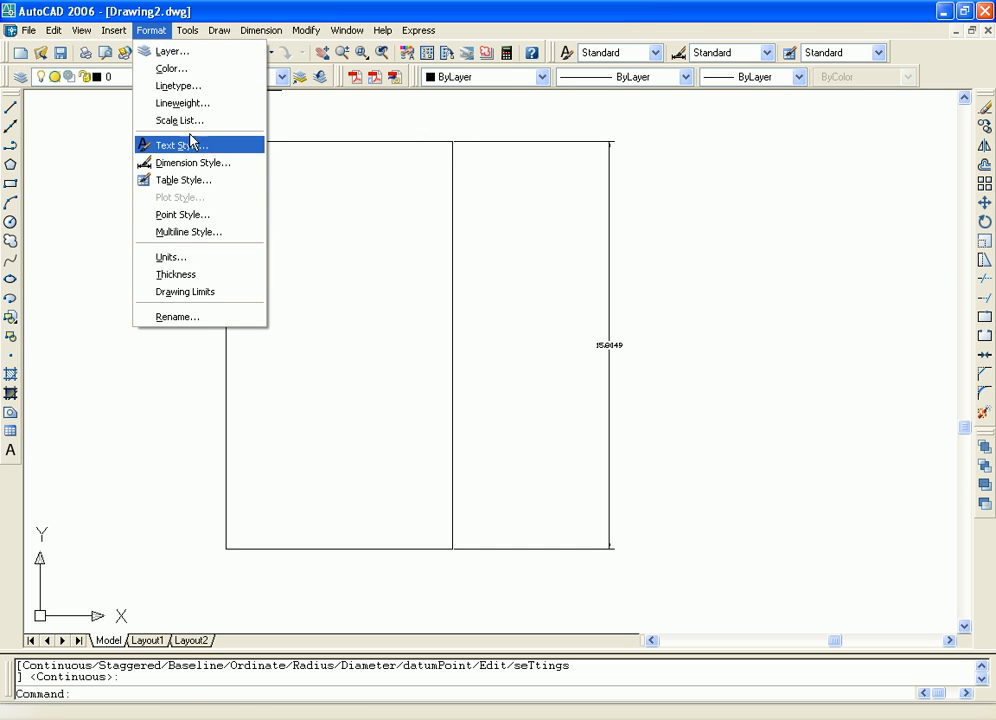
left_click(200, 162)
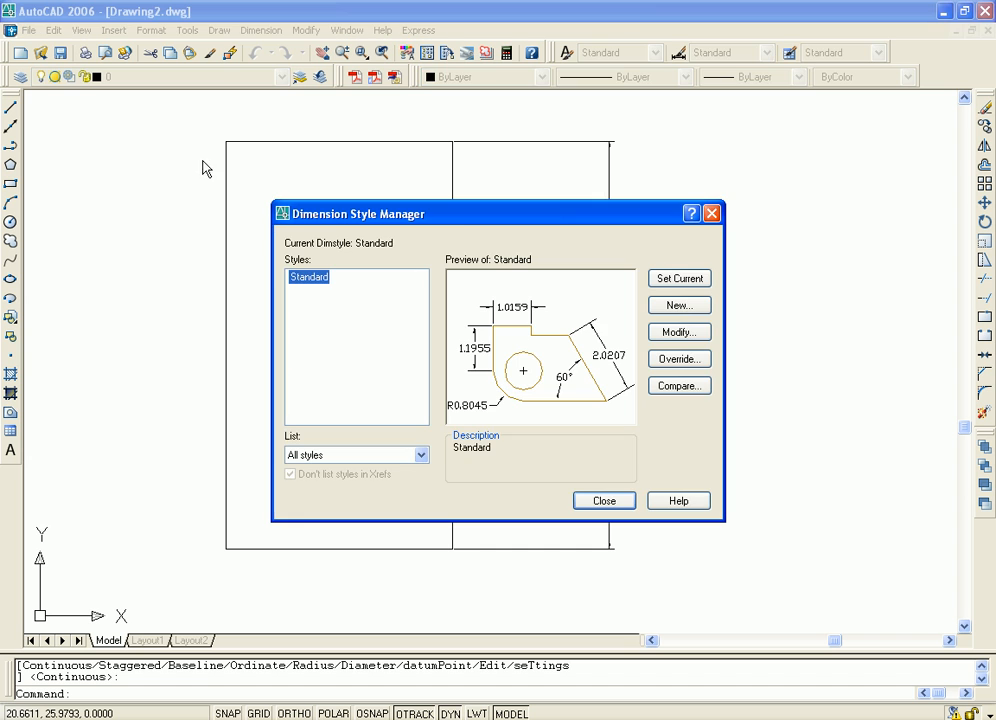
left_click_drag(483, 214, 440, 183)
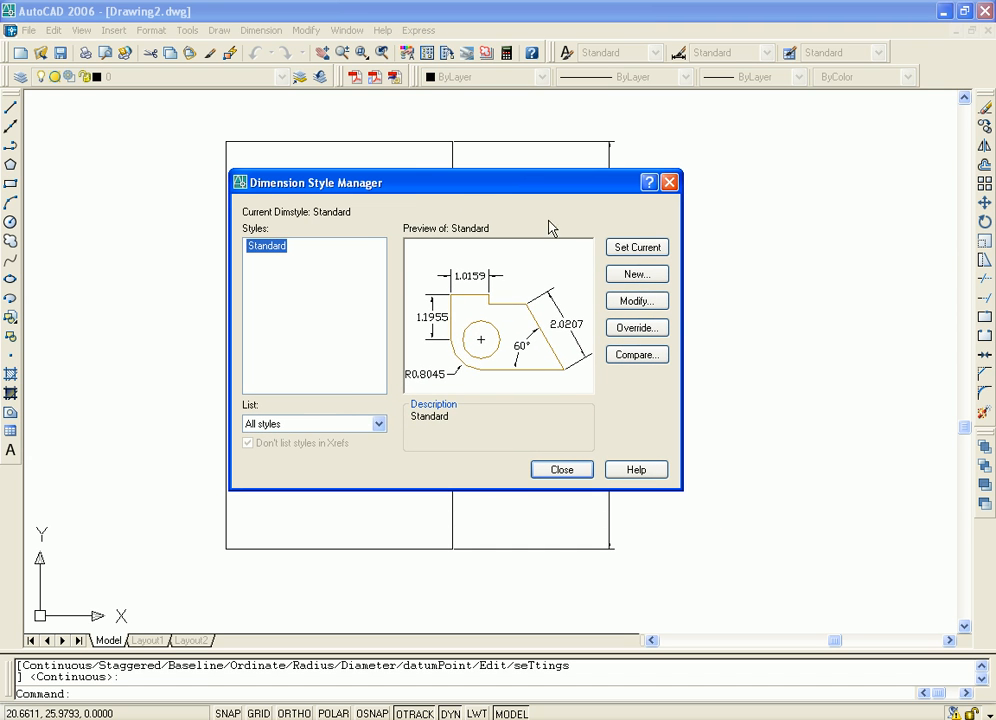
left_click(378, 423)
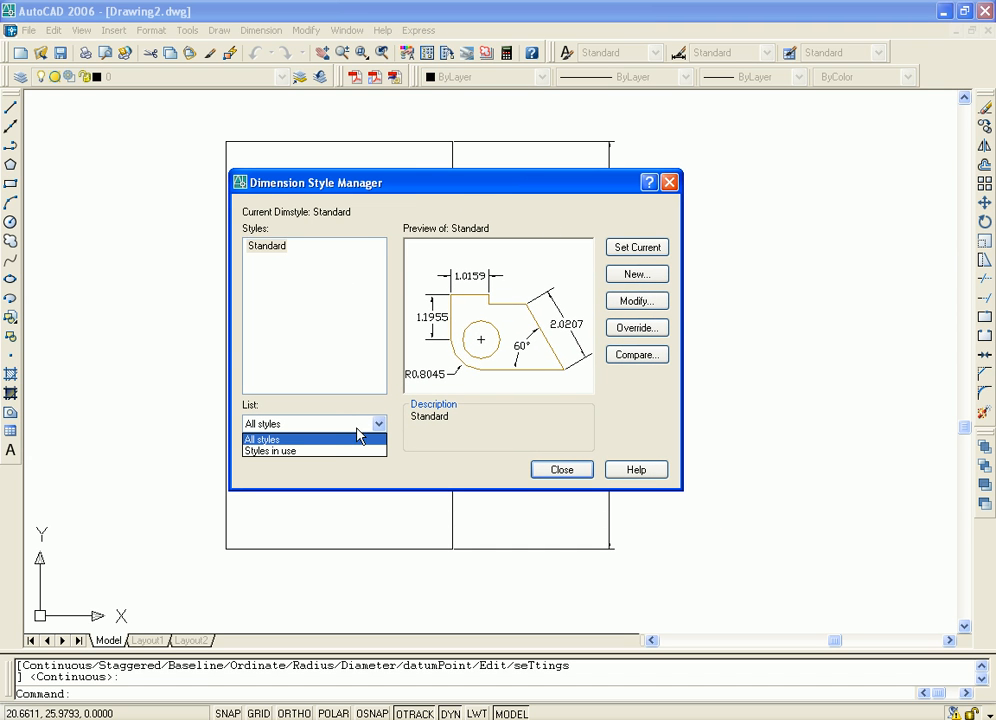
left_click(320, 441)
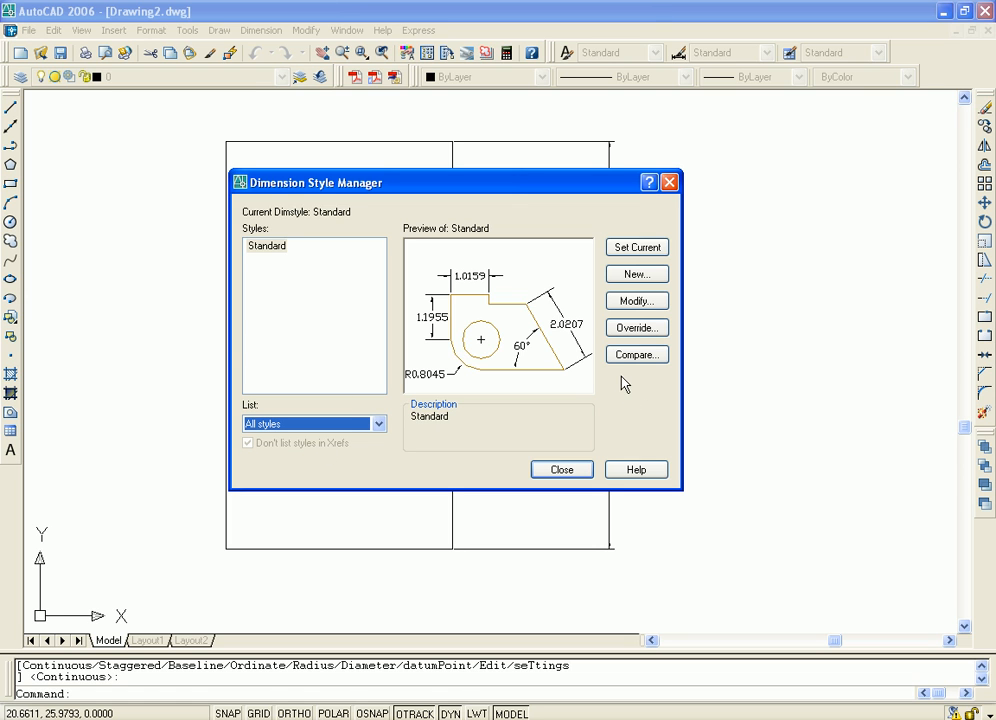
- Modify the Standard dimension style so its dimension lines are Red
left_click(636, 301)
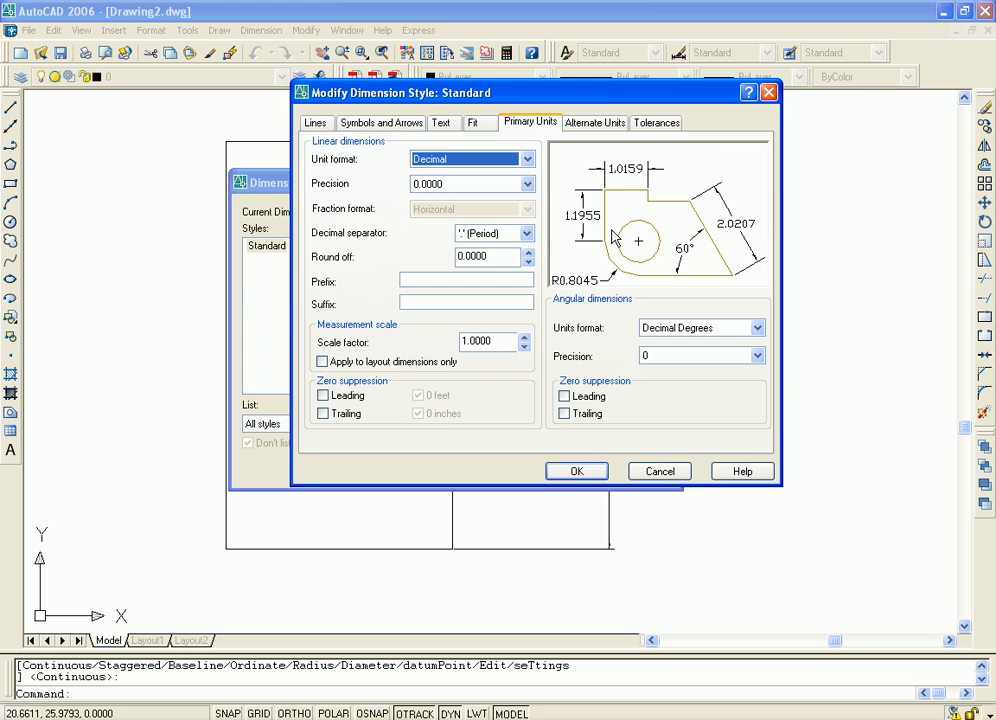
left_click_drag(654, 93, 596, 145)
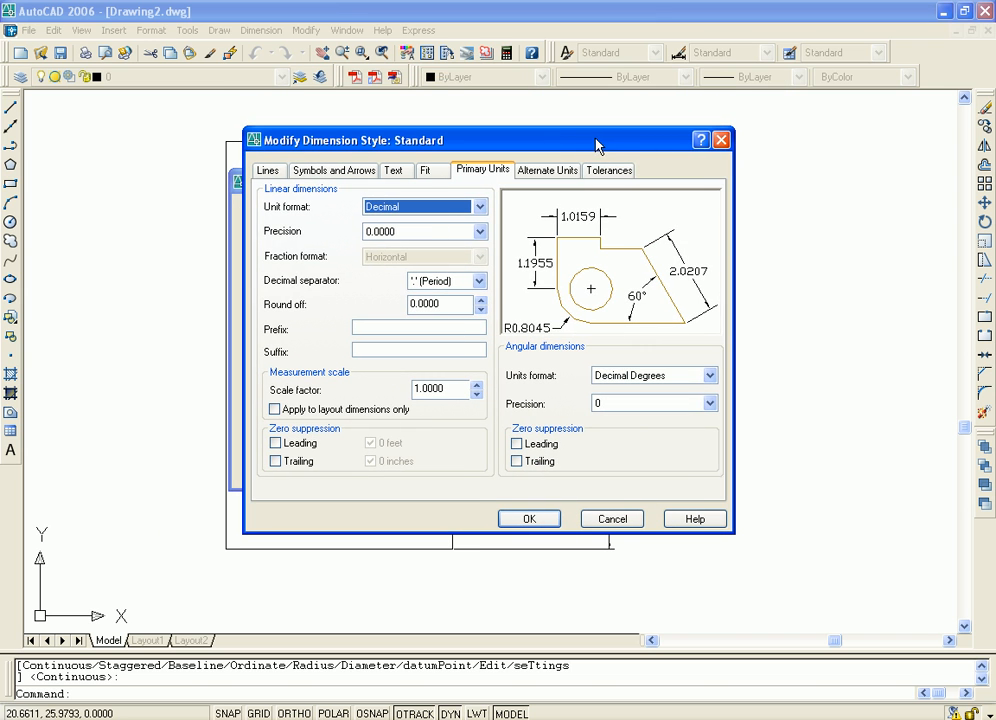
left_click(270, 171)
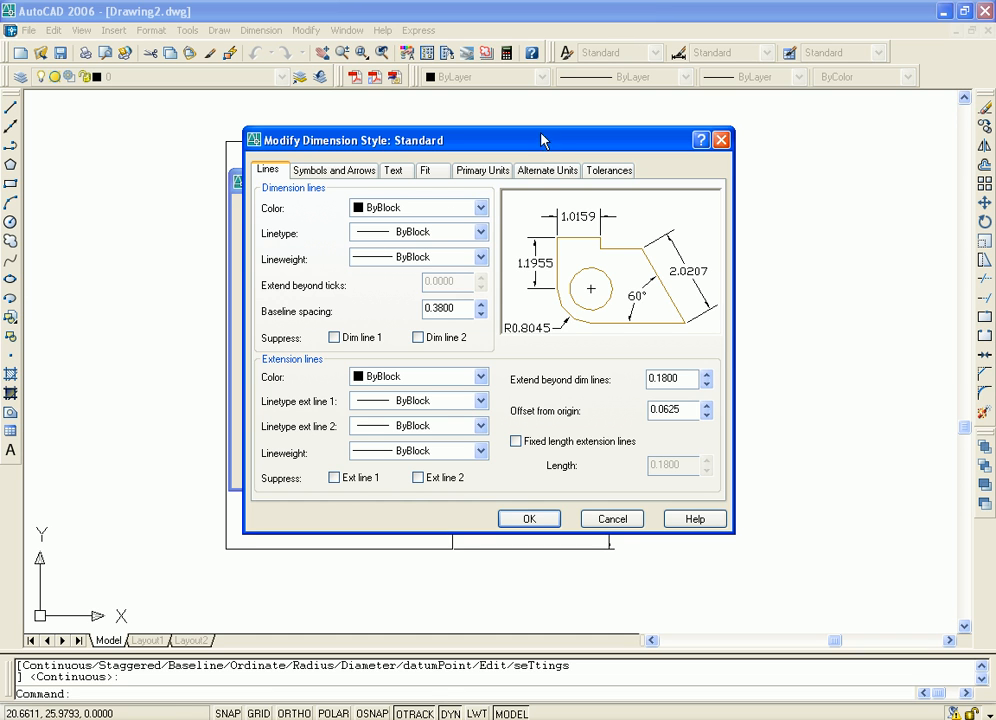
left_click(481, 207)
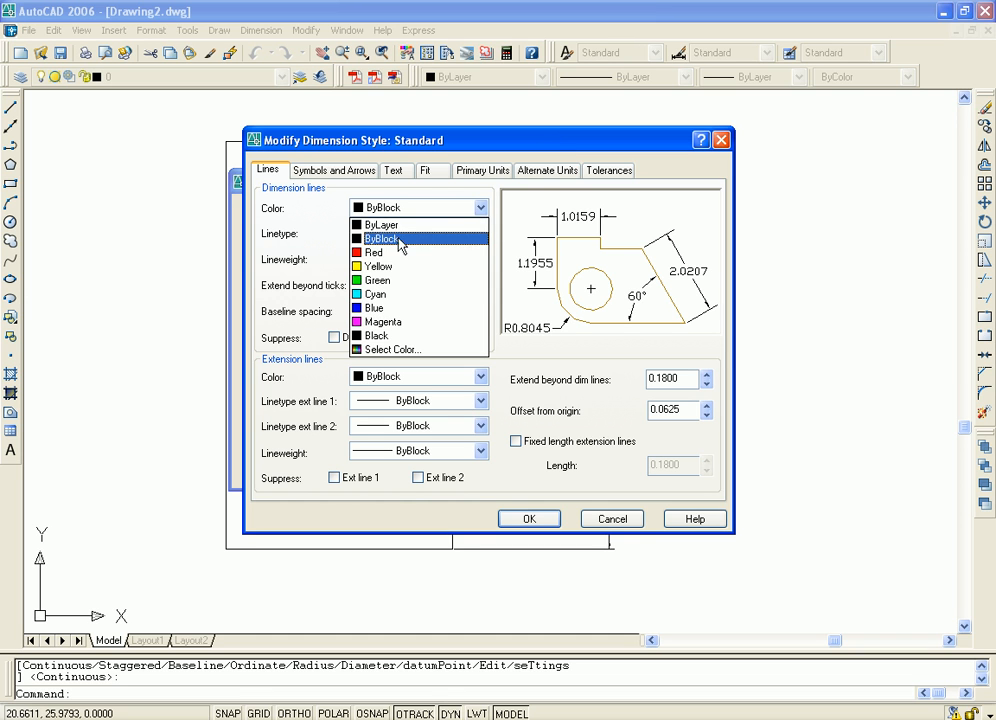
left_click(380, 254)
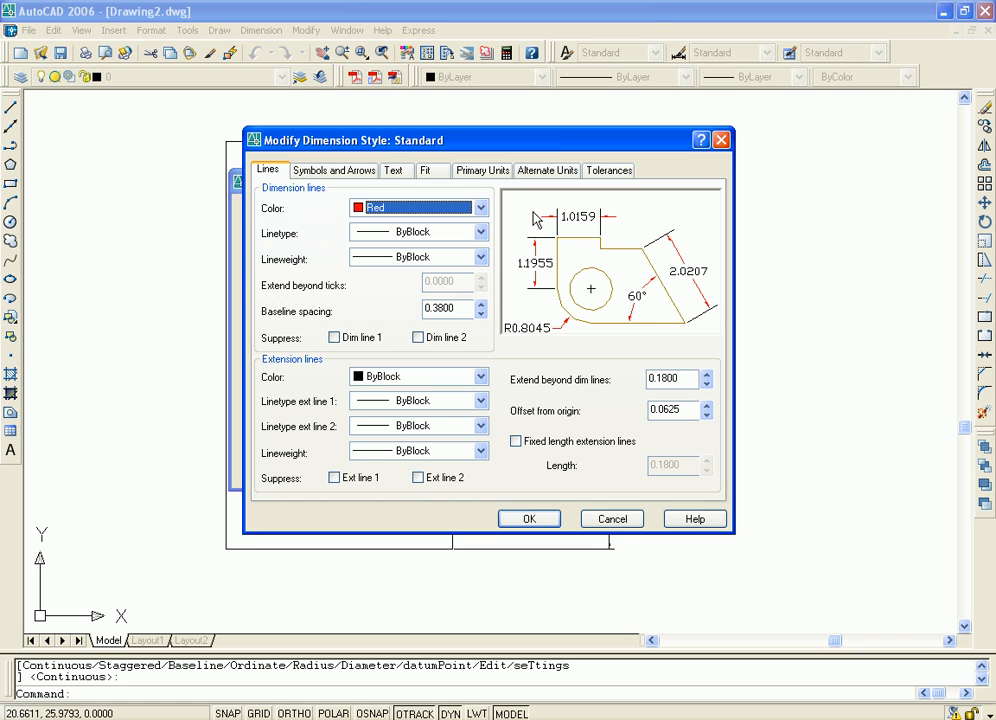
- Examine the index, true color and color book choices for the dimension lines, and cancel without picking another color
left_click(481, 207)
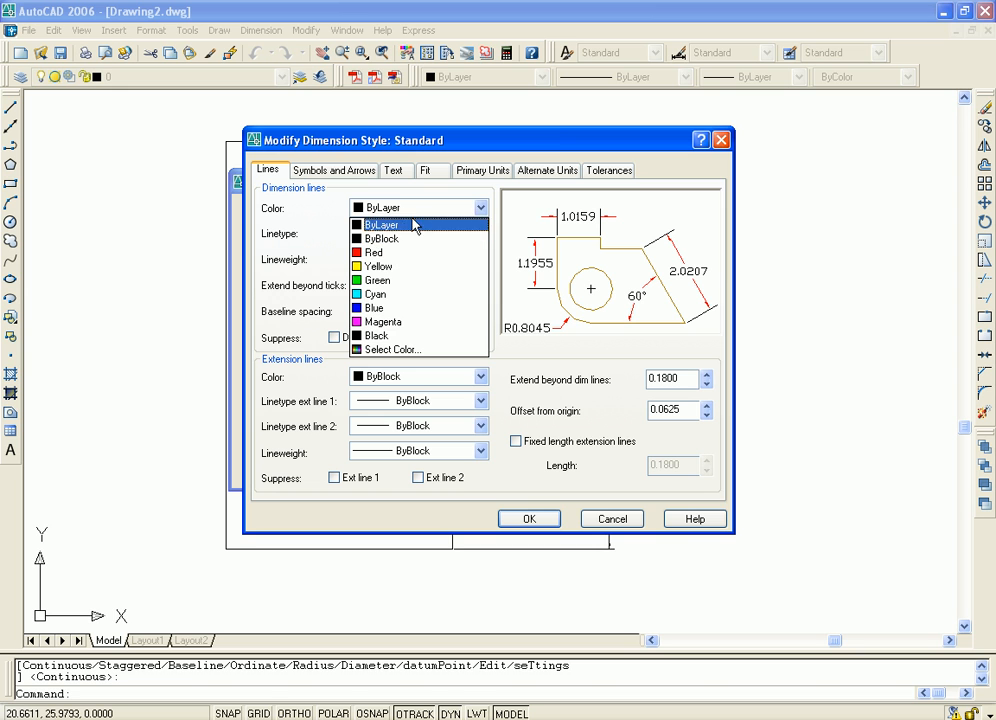
left_click(393, 349)
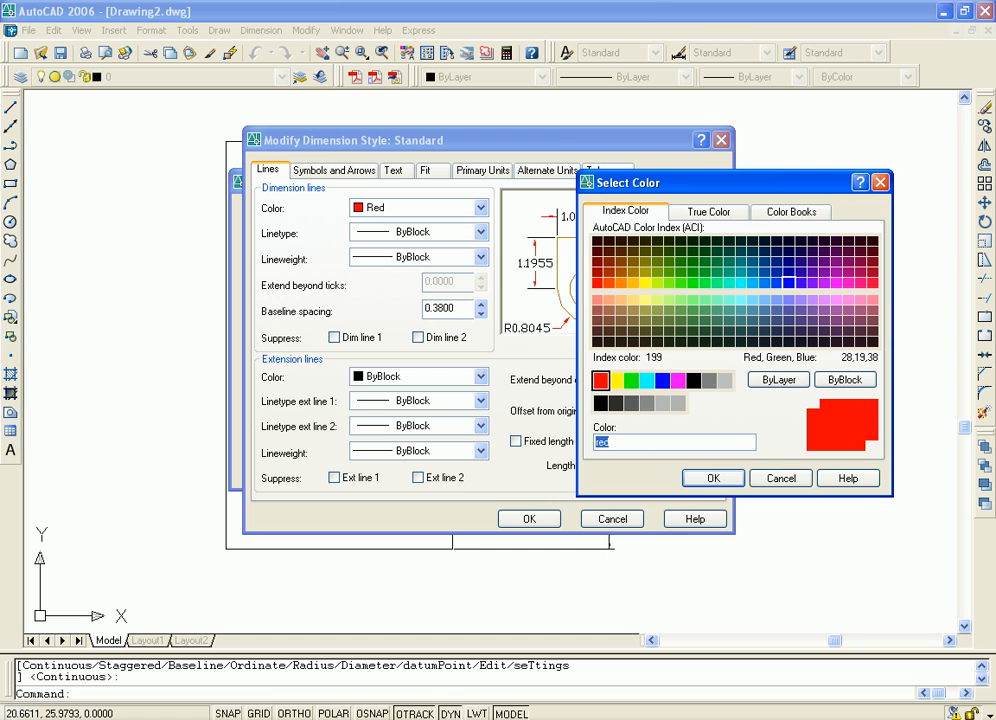
left_click(710, 213)
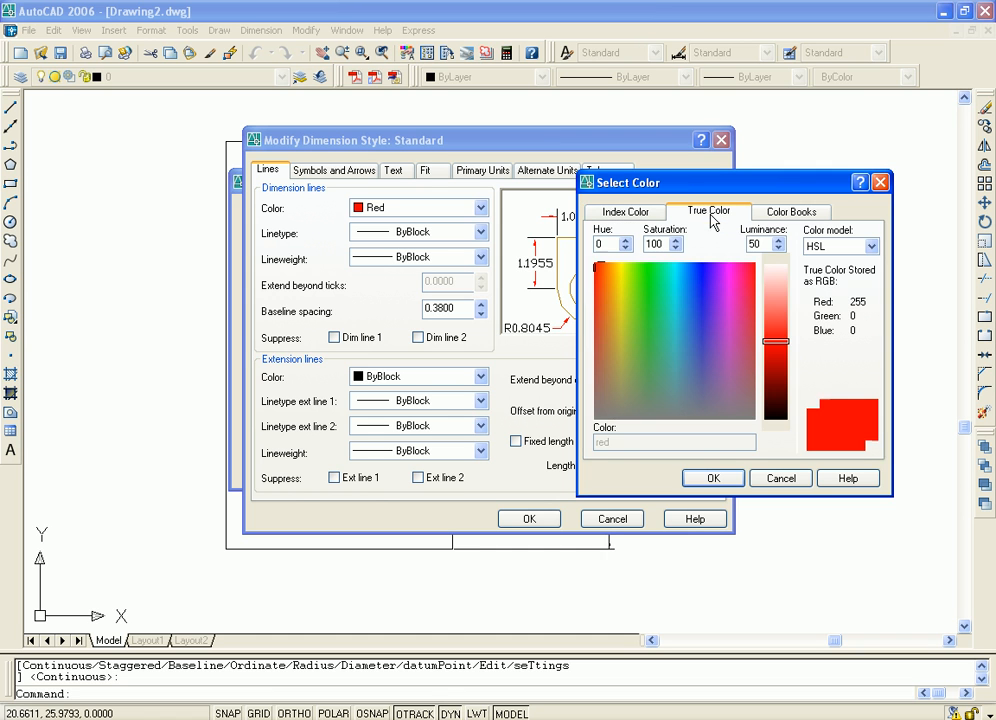
left_click(789, 218)
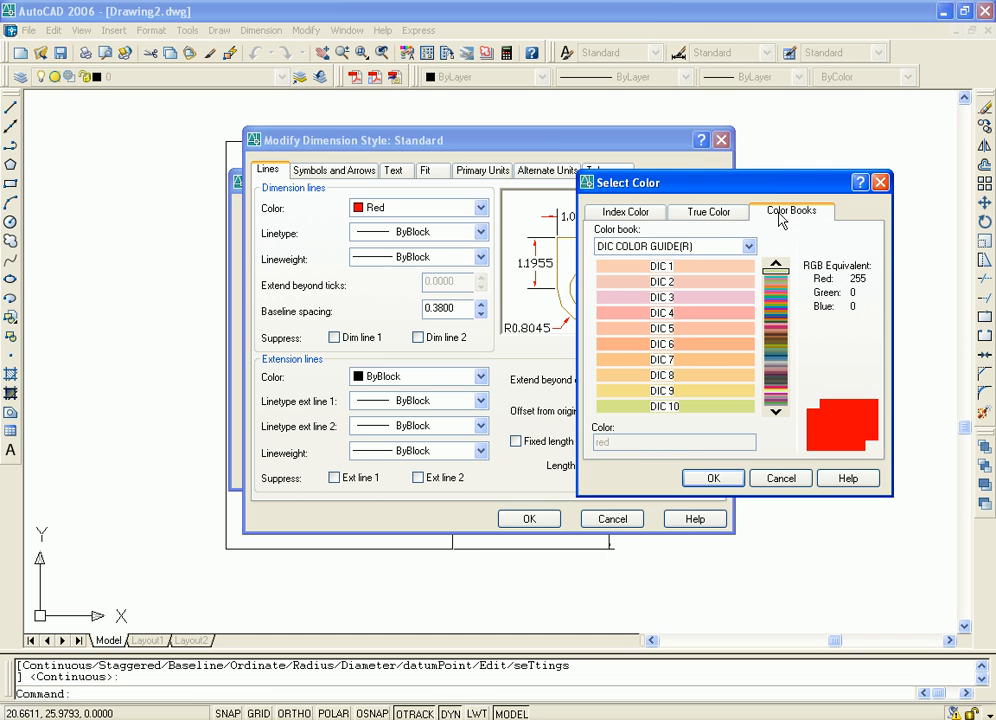
left_click(709, 213)
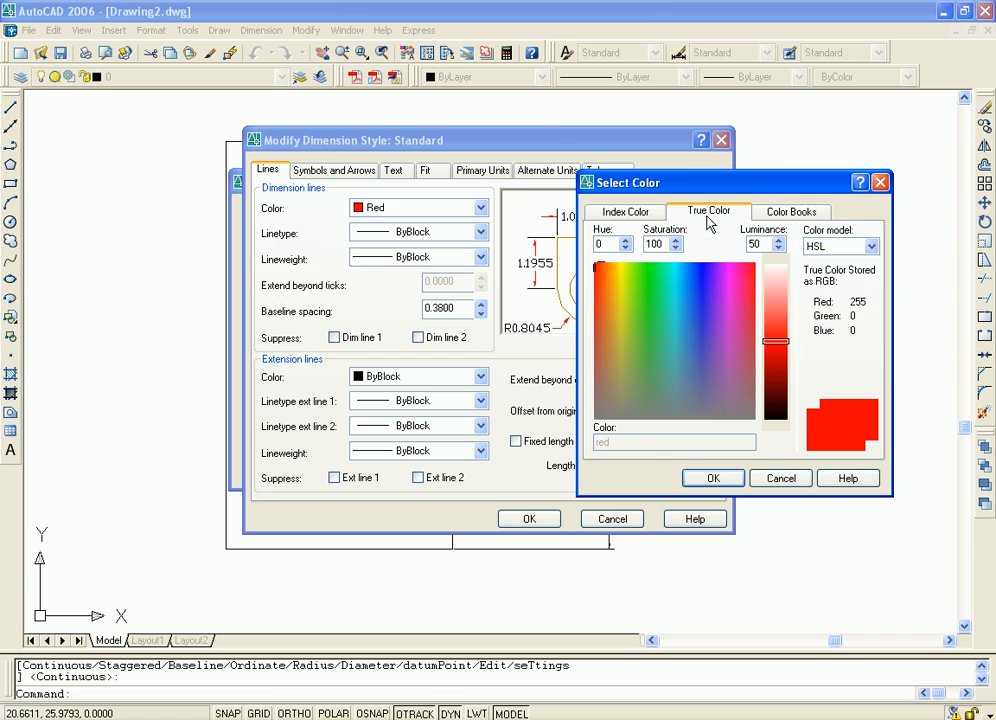
left_click(640, 214)
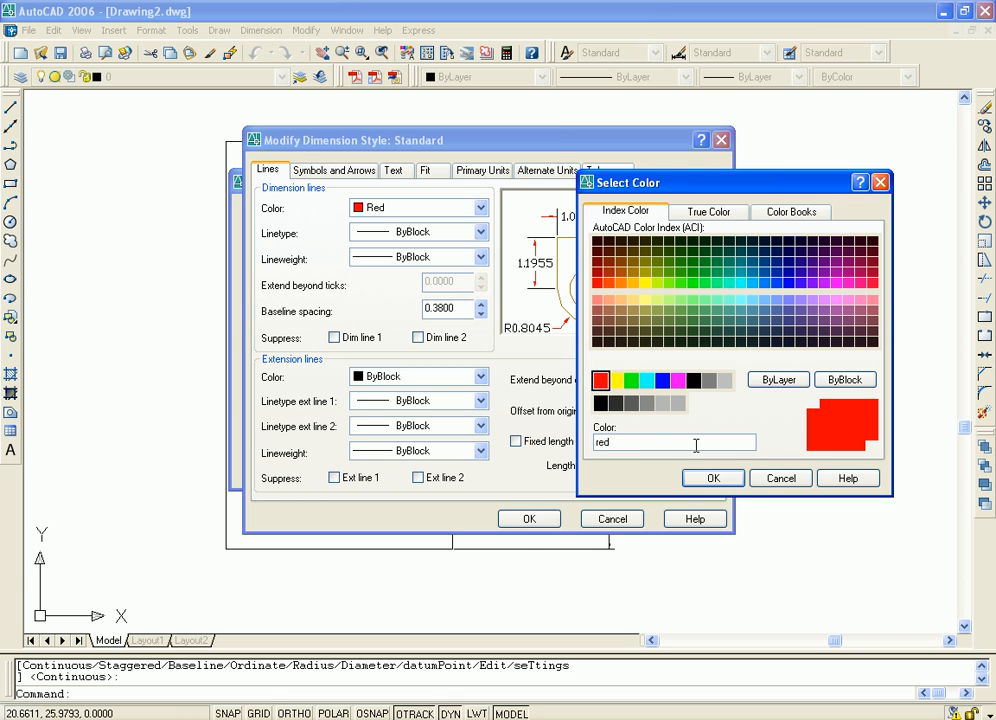
left_click(770, 481)
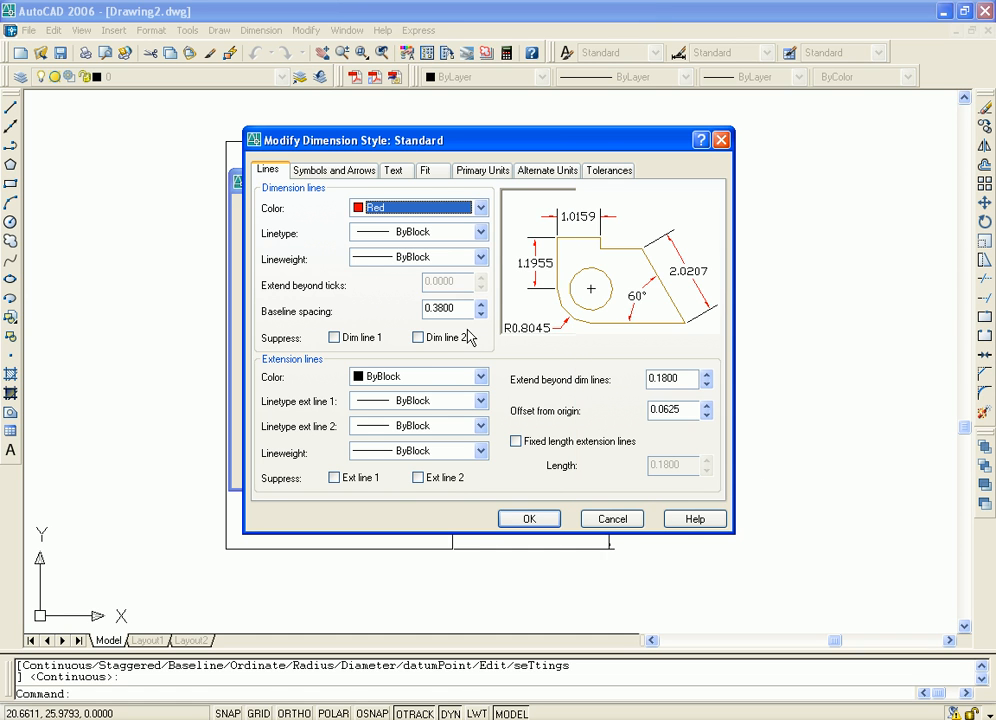
- Set the dimension lines' linetype to ByLayer and load the ACAD_ISO02W100 linetype from acad.lin
left_click(480, 232)
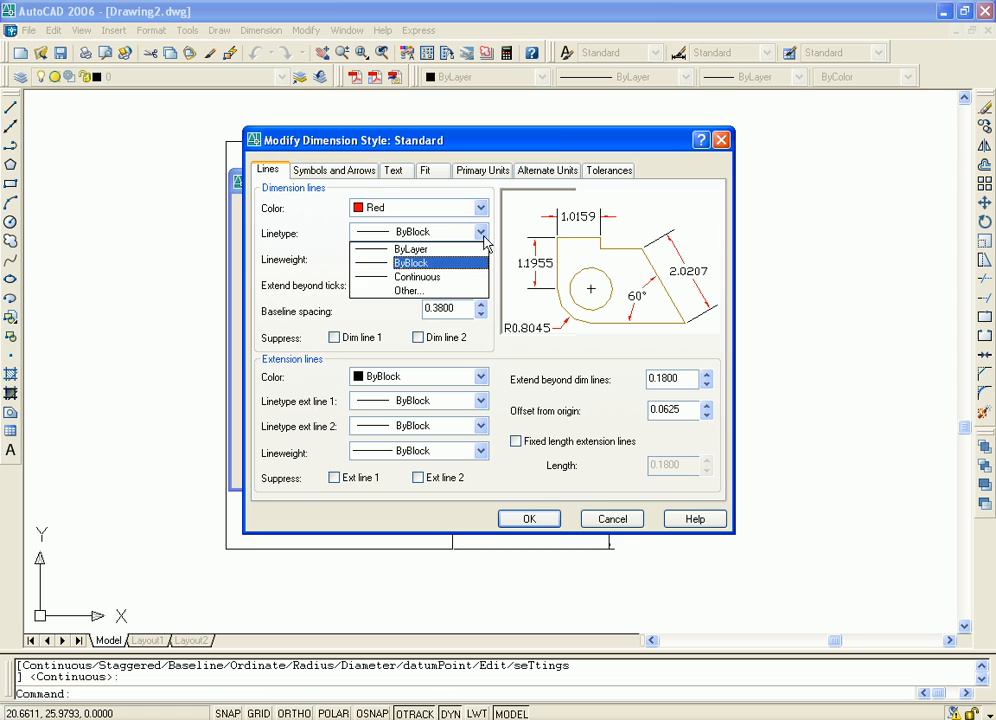
left_click(410, 250)
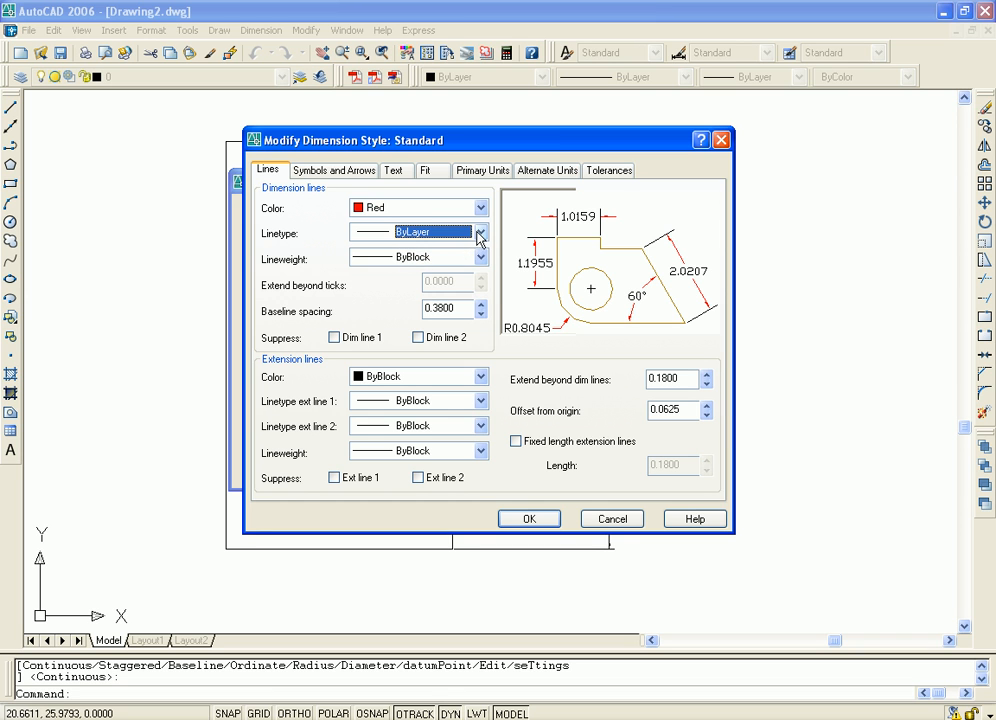
left_click(479, 233)
left_click(421, 293)
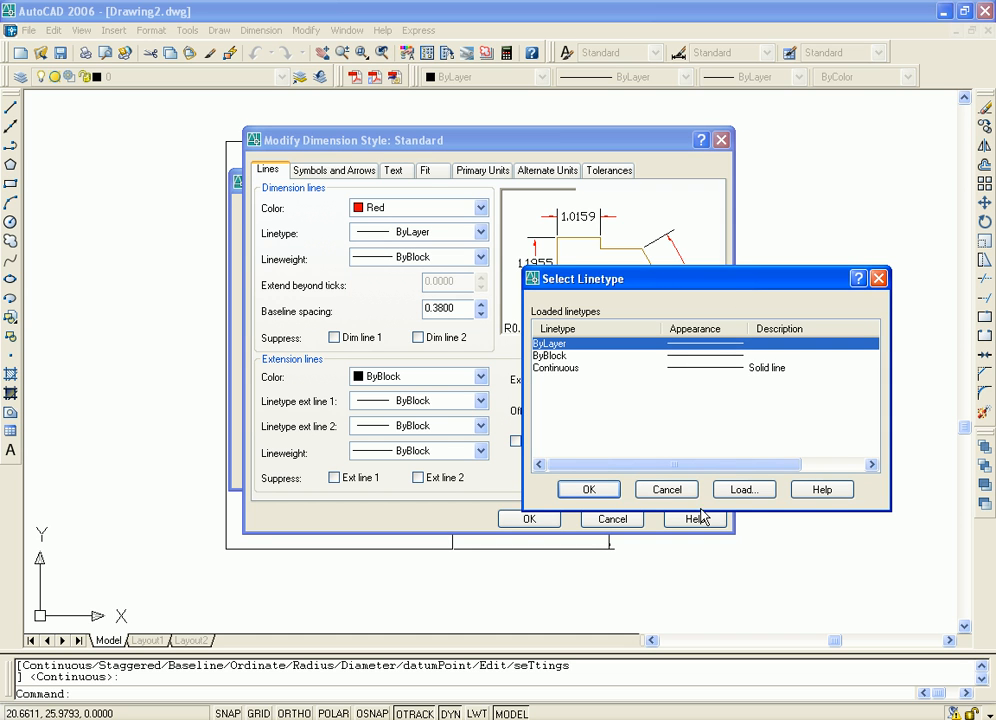
left_click(740, 492)
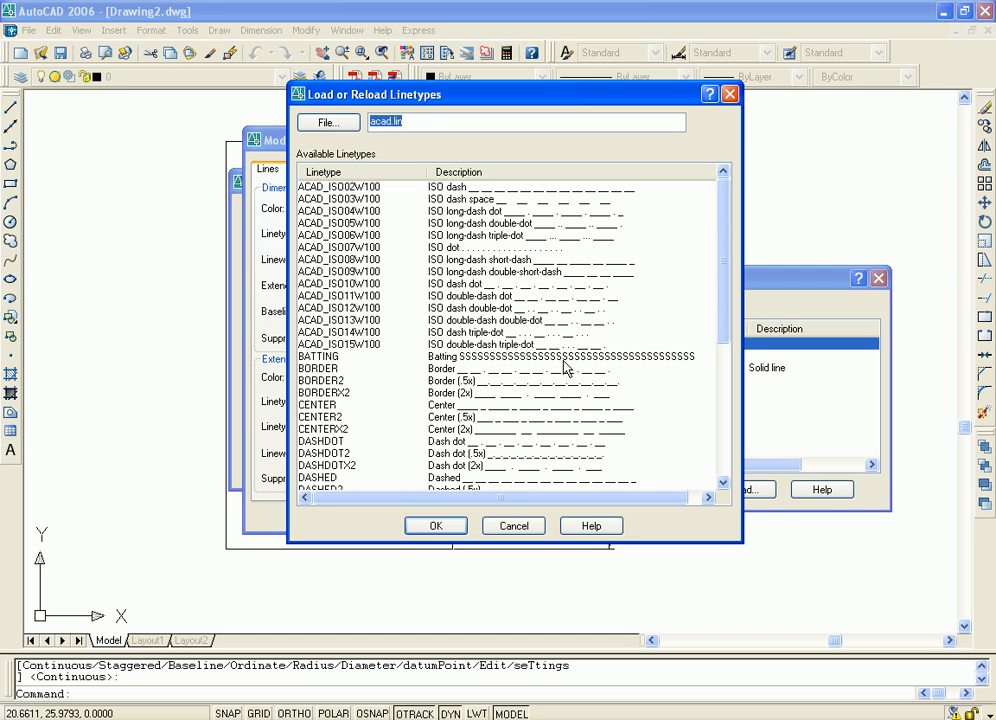
left_click(609, 200)
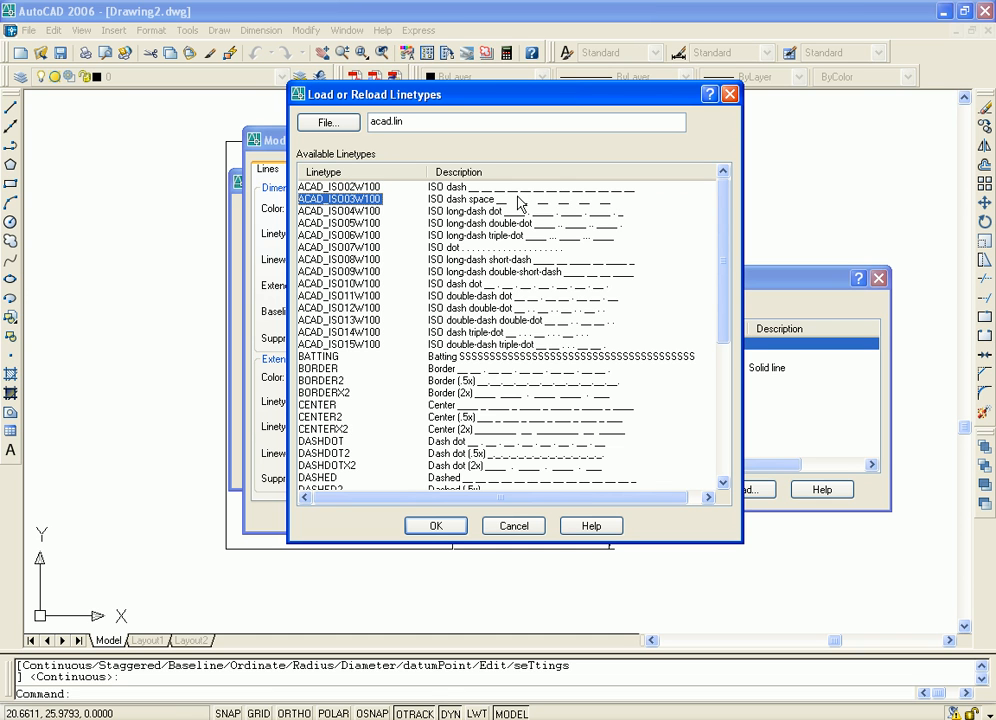
left_click(460, 187)
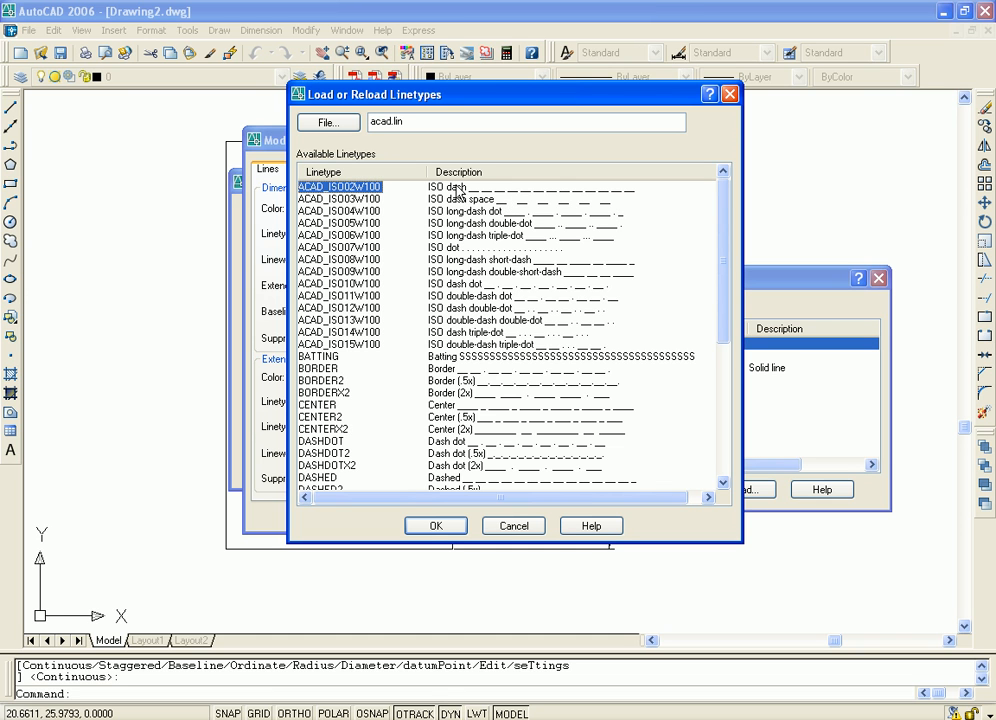
left_click(433, 525)
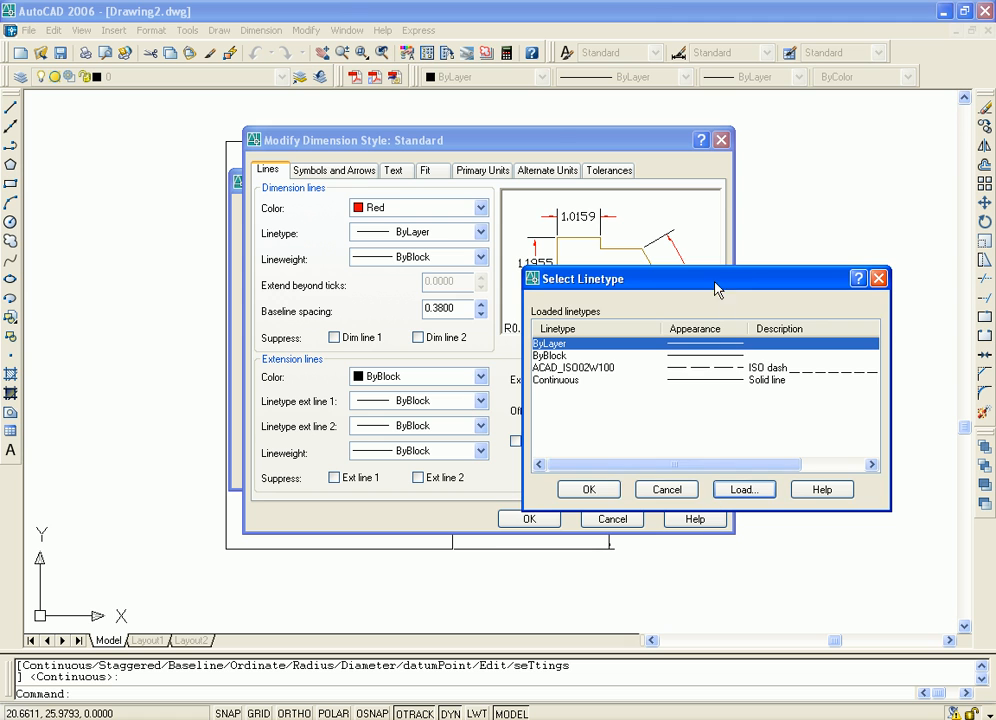
left_click_drag(716, 290, 666, 355)
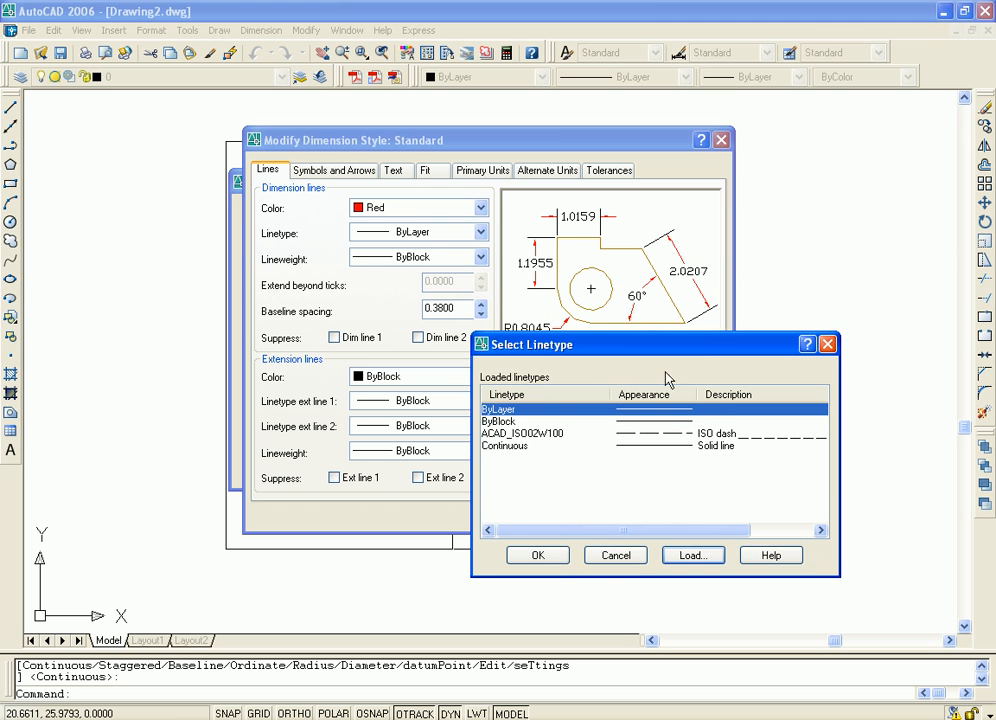
left_click(563, 562)
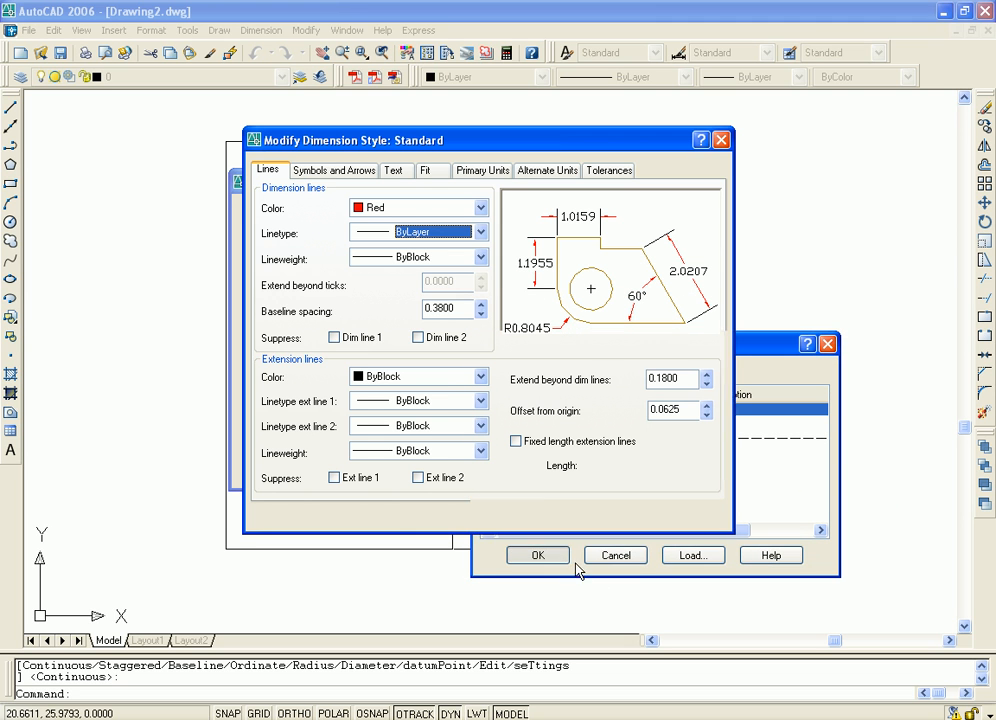
- Try the ACAD_ISO02W100 linetype on the dimension lines, and return them to ByLayer
left_click(481, 234)
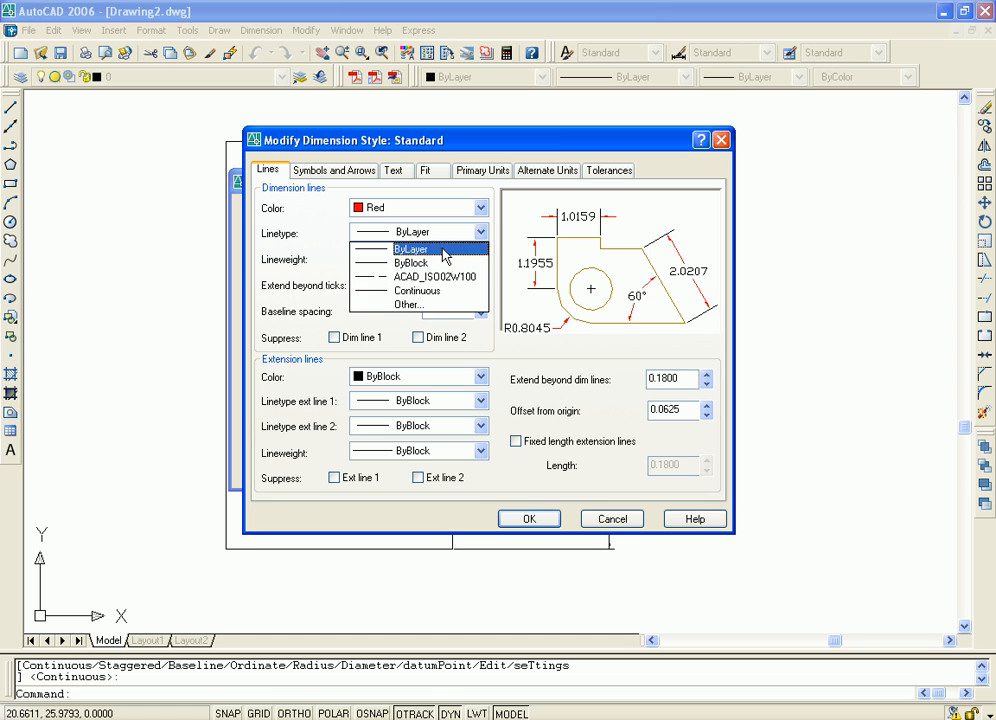
left_click(427, 280)
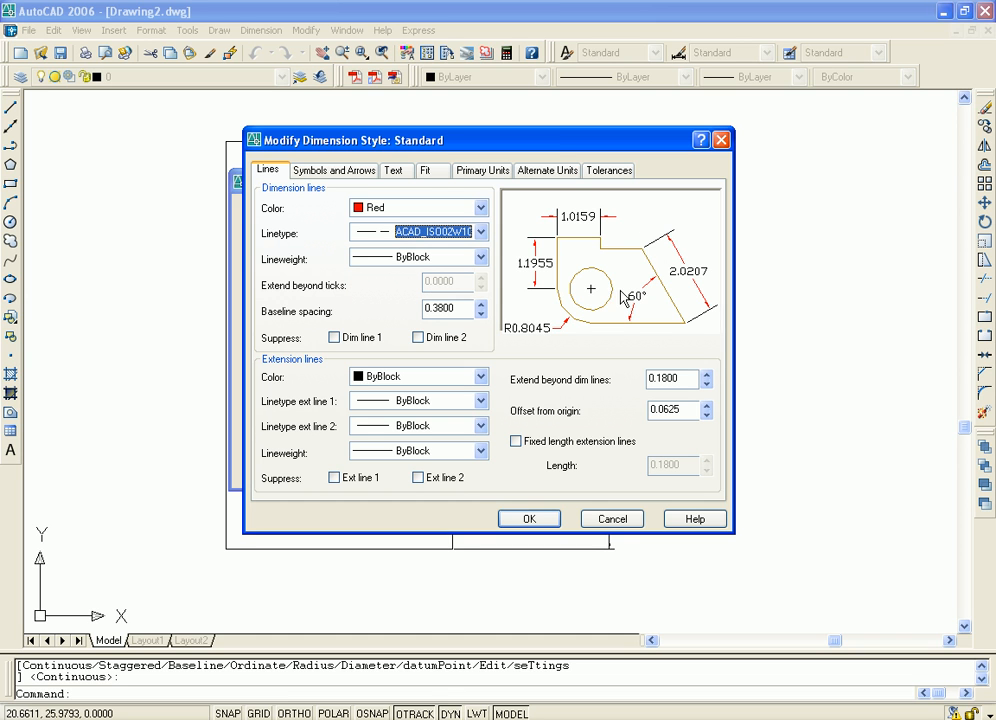
left_click(462, 231)
left_click(433, 250)
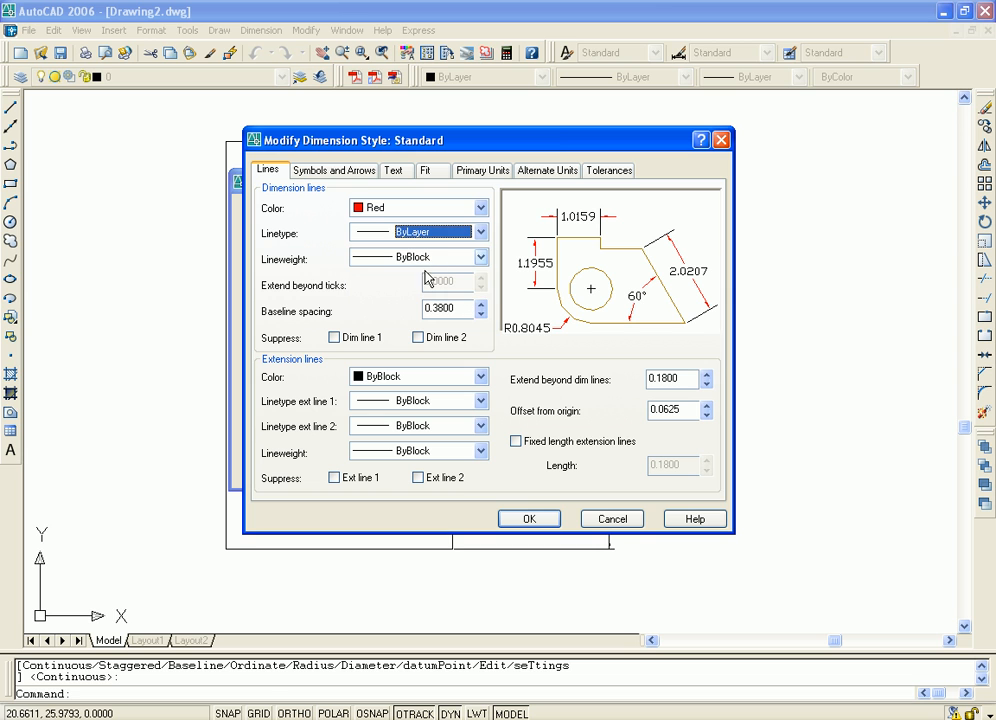
- Try a 0.60 mm lineweight on the dimension lines, and set their lineweight to ByLayer
left_click(479, 257)
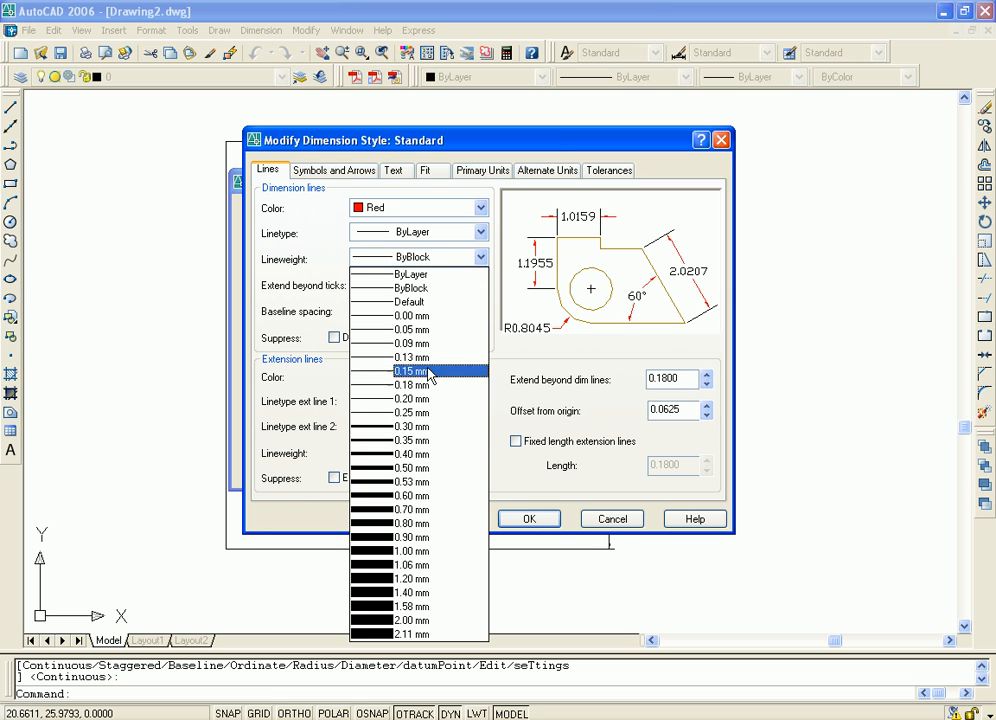
left_click(410, 495)
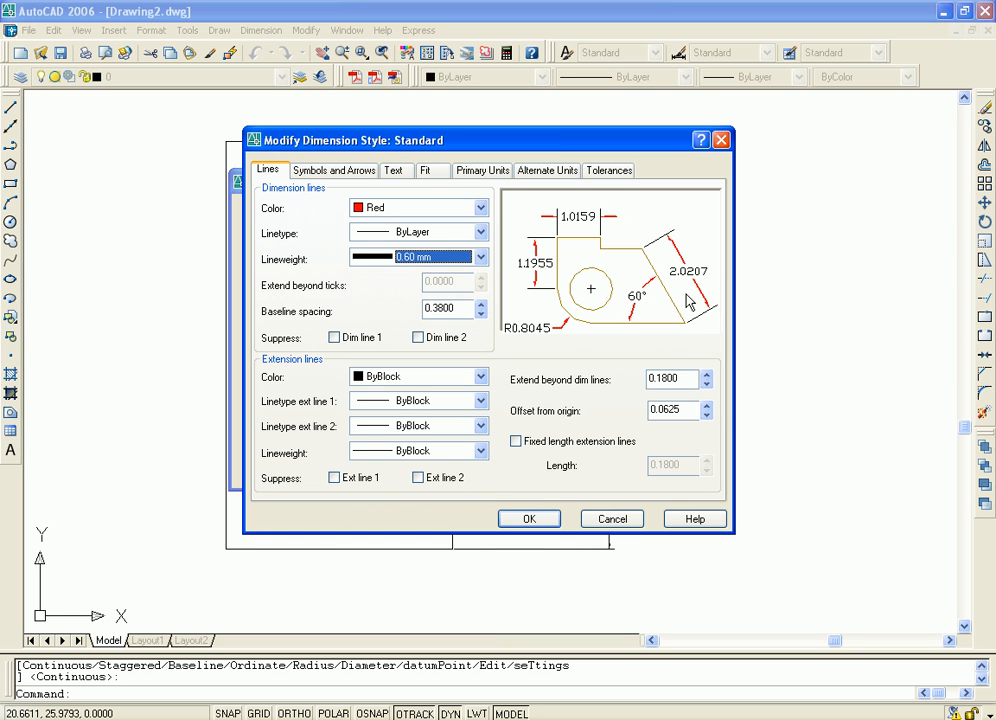
left_click(480, 258)
scroll(440, 287, "up", 1)
left_click(441, 272)
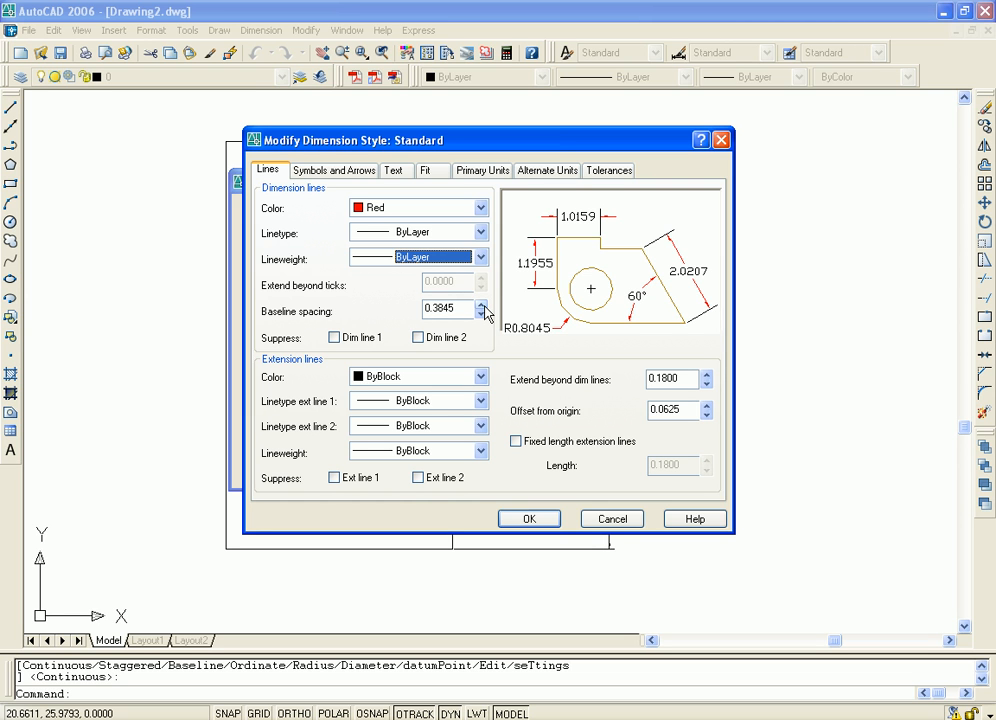
- Set the dimension lines' baseline spacing to 2
left_click(481, 305)
left_click_drag(457, 307, 386, 310)
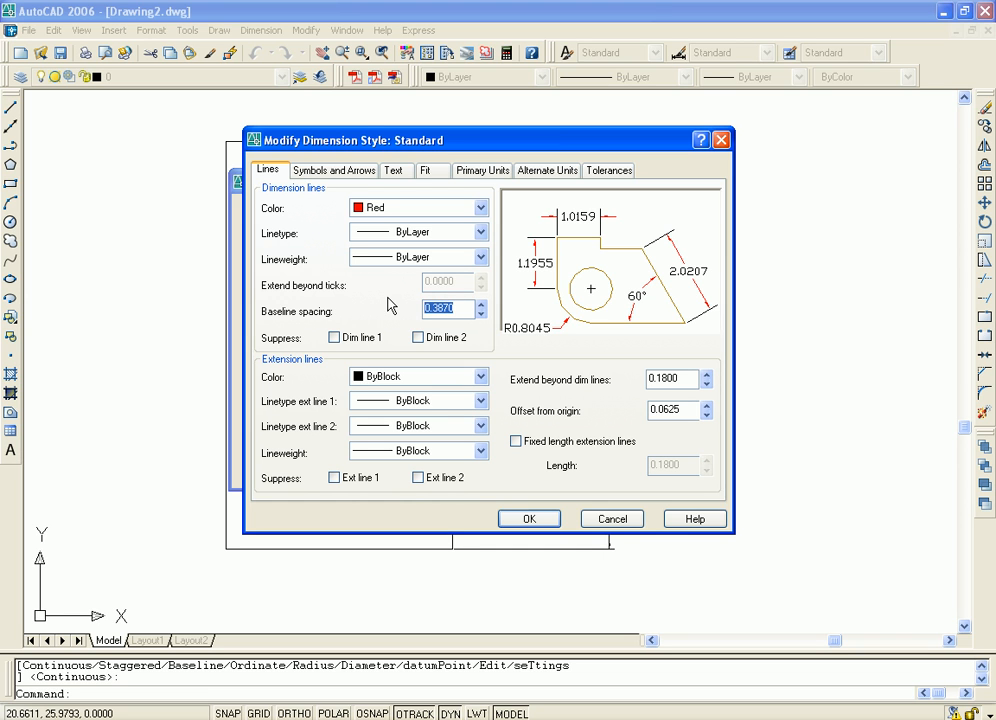
type("2")
left_click(437, 381)
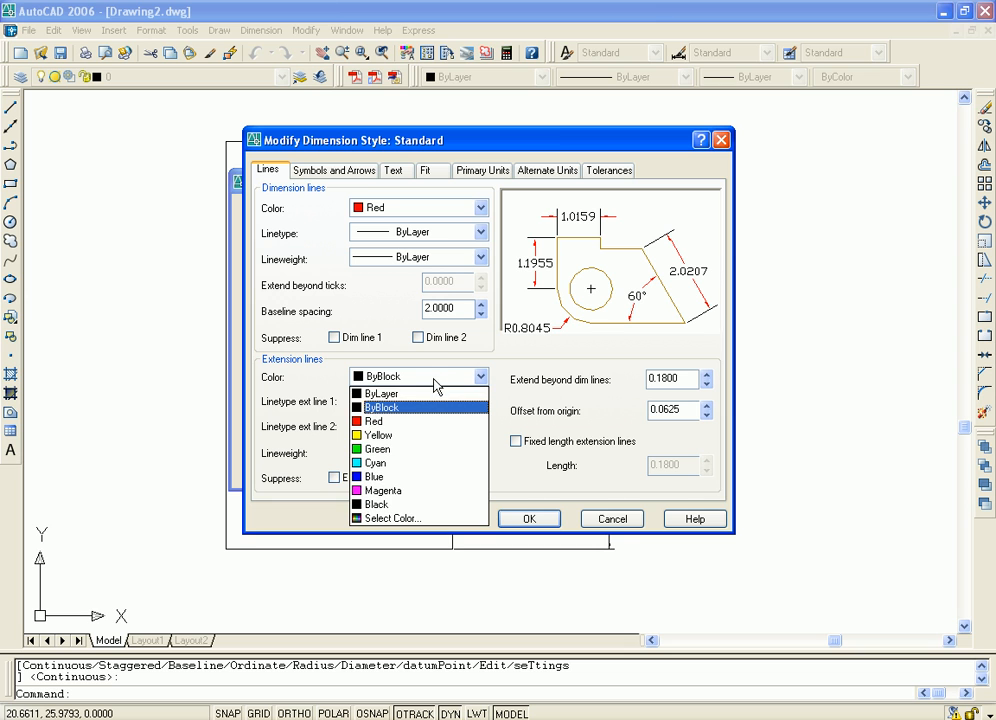
left_click(463, 309)
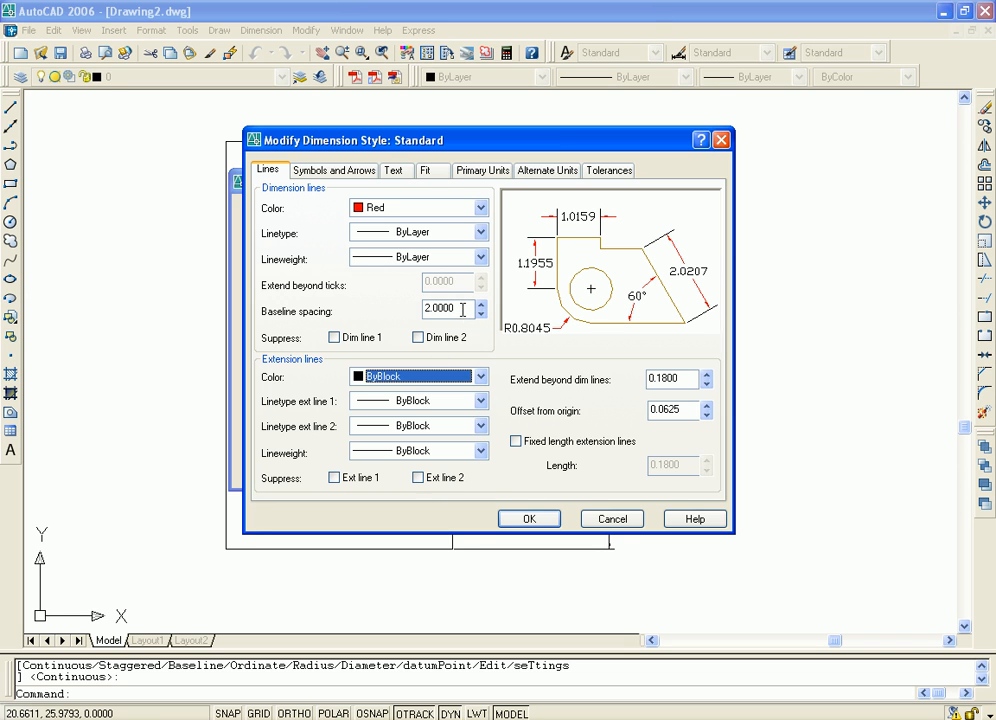
- Change the dimension lines' baseline spacing to 5
double_click(463, 309)
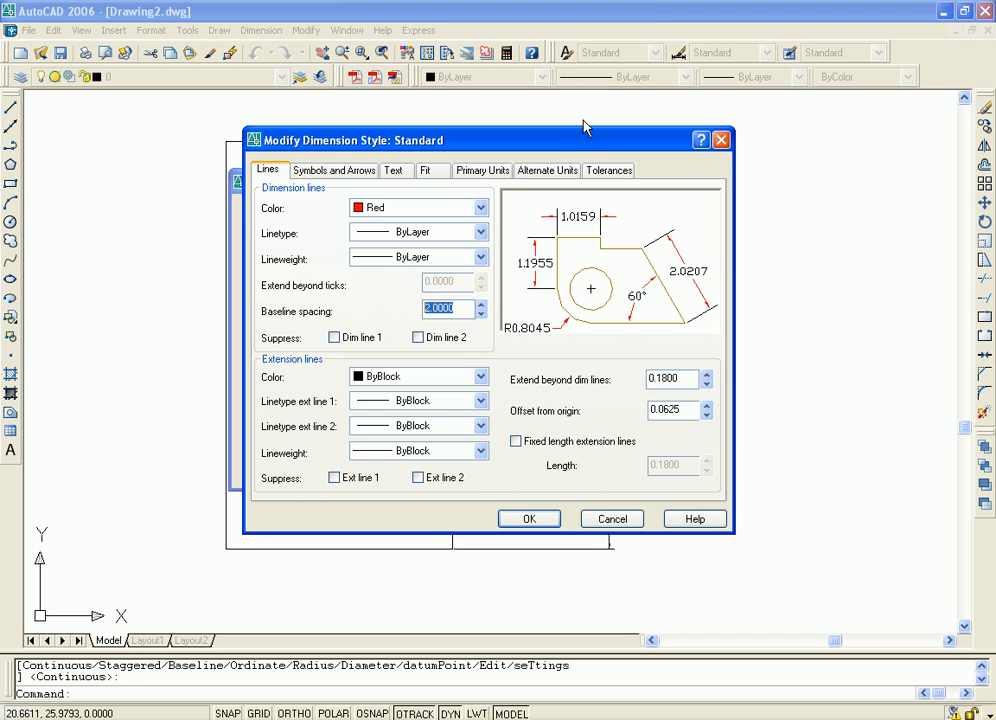
left_click_drag(588, 145, 564, 132)
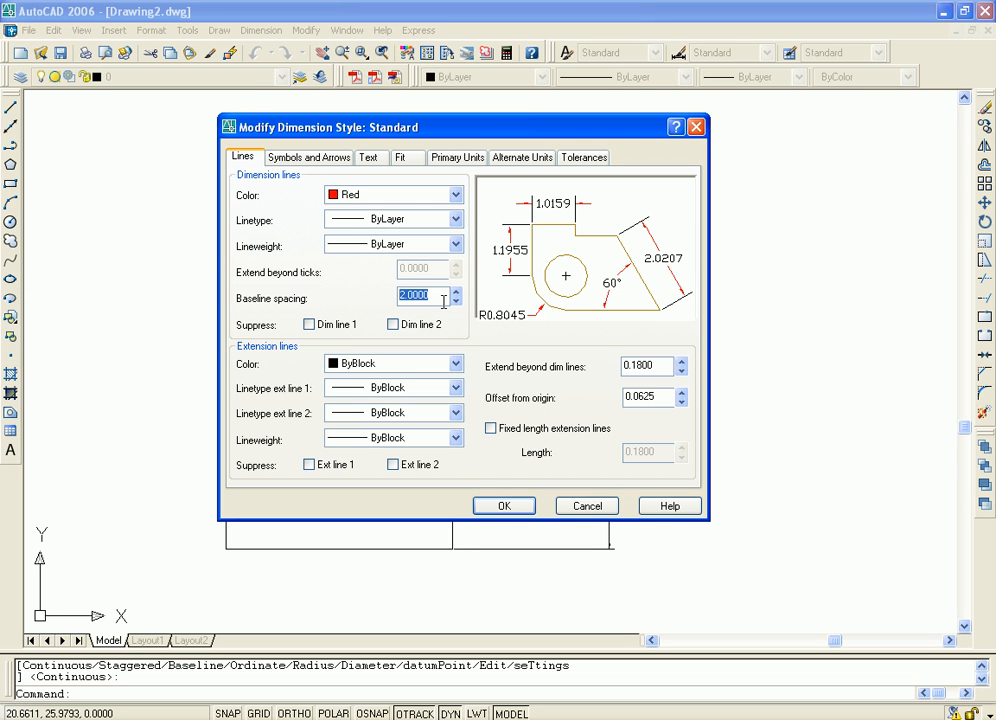
type("5")
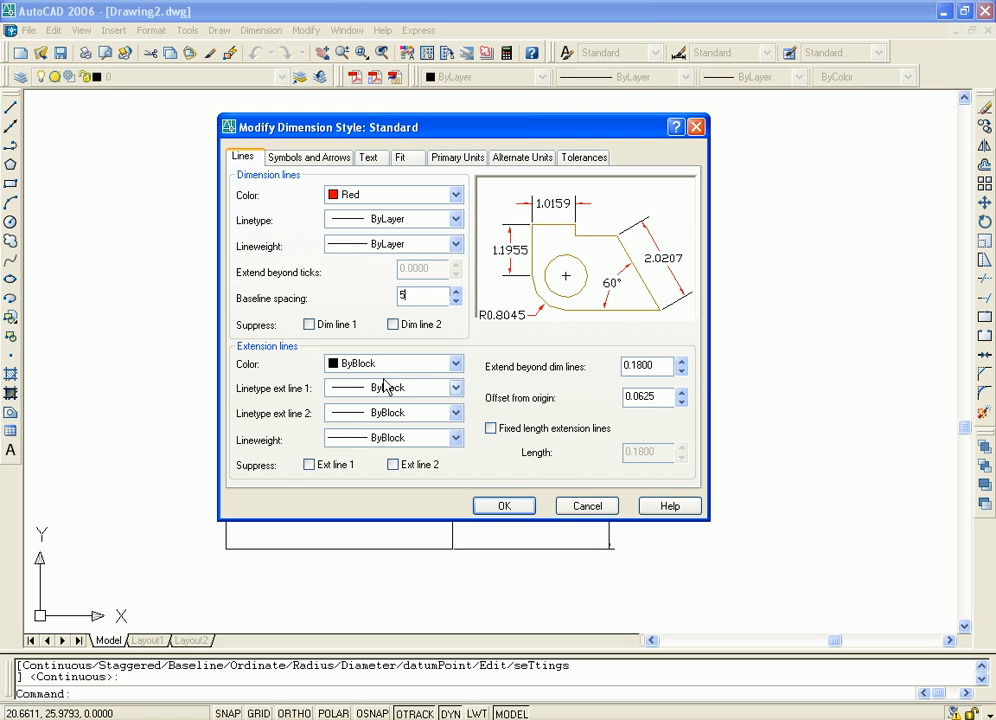
left_click(410, 364)
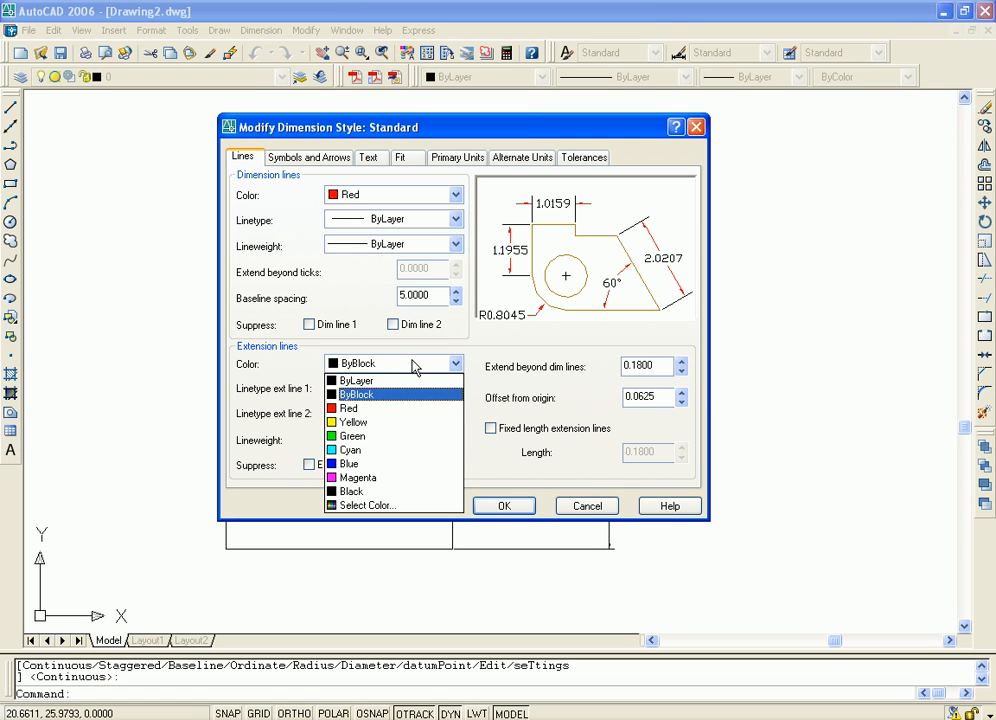
left_click(465, 338)
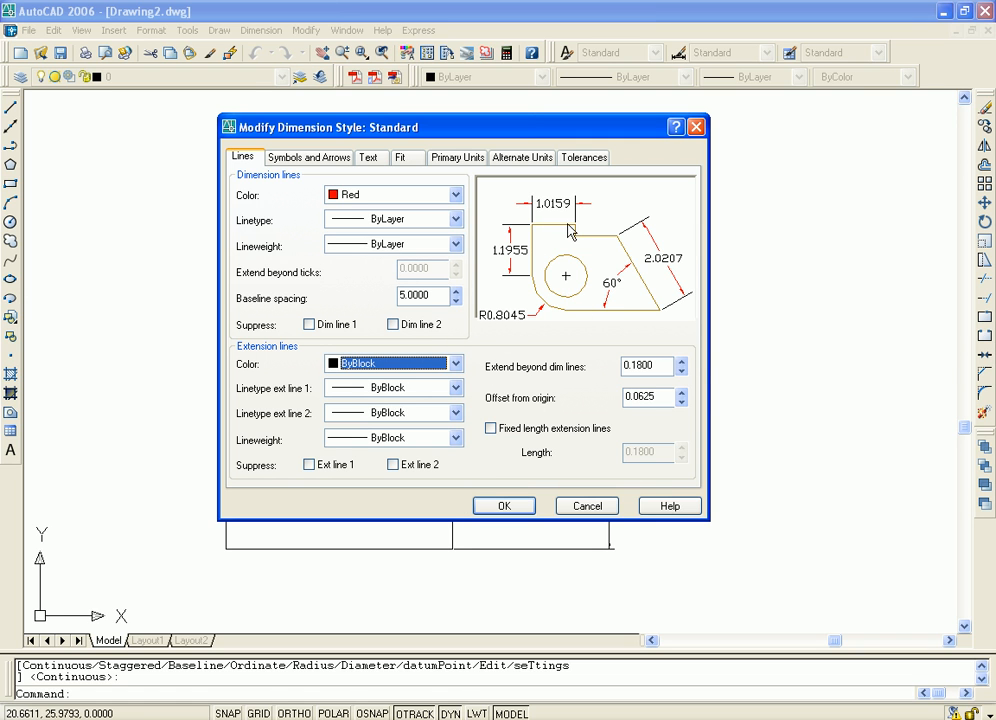
- Preview suppressing dimension line 1 and dimension line 2 in turn, leaving both unsuppressed
left_click_drag(596, 129, 624, 145)
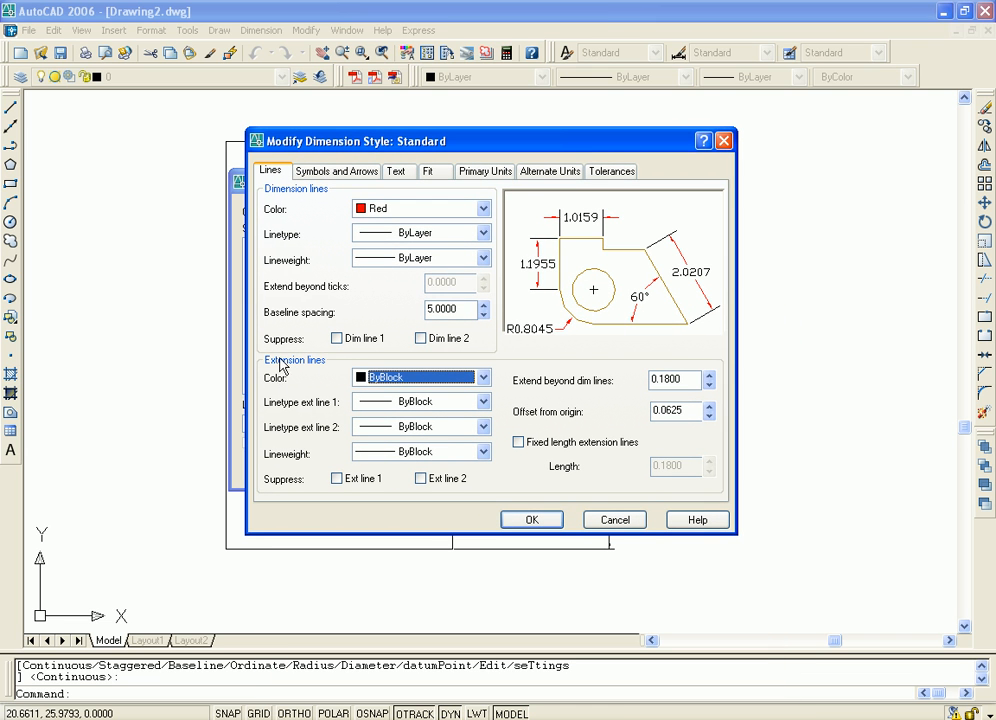
left_click(337, 339)
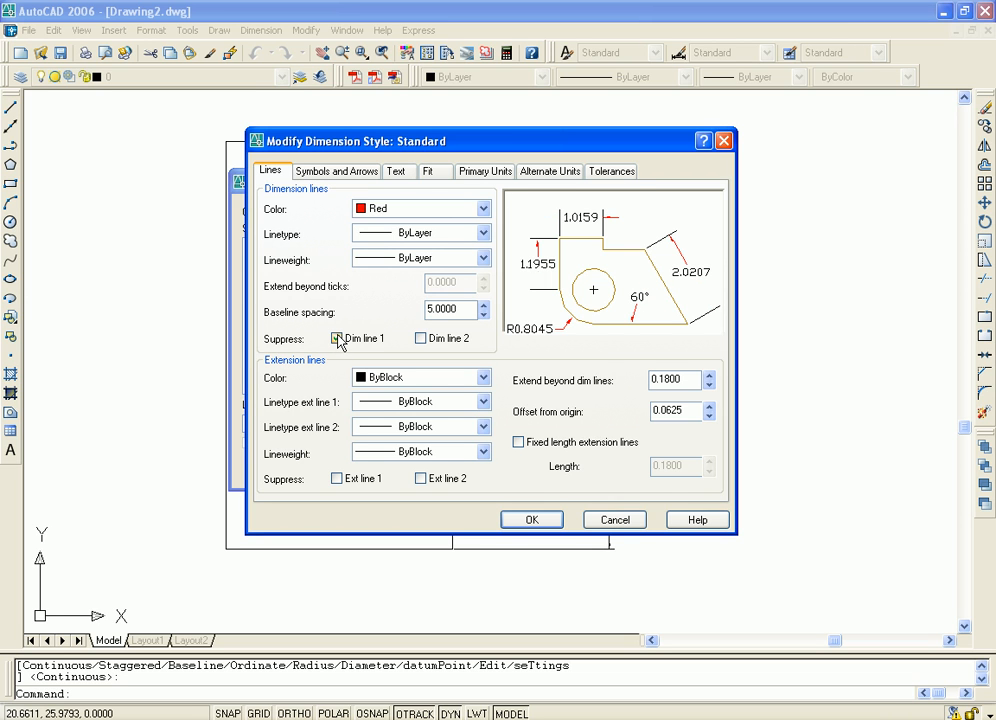
left_click(337, 339)
left_click(338, 339)
left_click(338, 339)
left_click(421, 339)
left_click(422, 339)
- Try Yellow and Green on the extension lines, and set both the extension line and dimension line colors to ByLayer
left_click(484, 377)
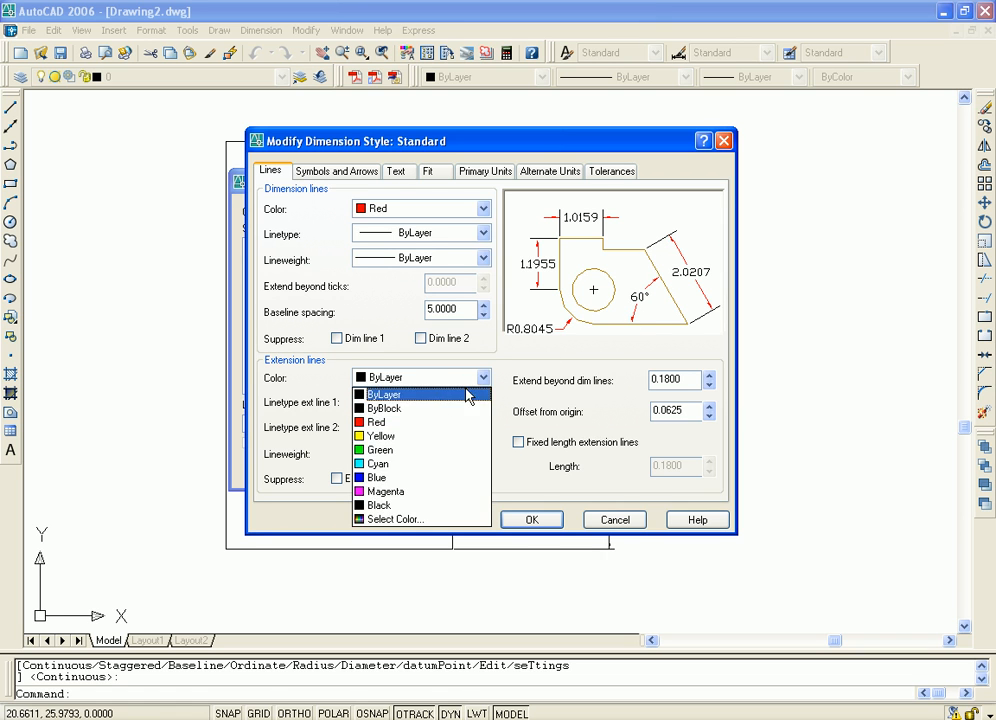
left_click(388, 437)
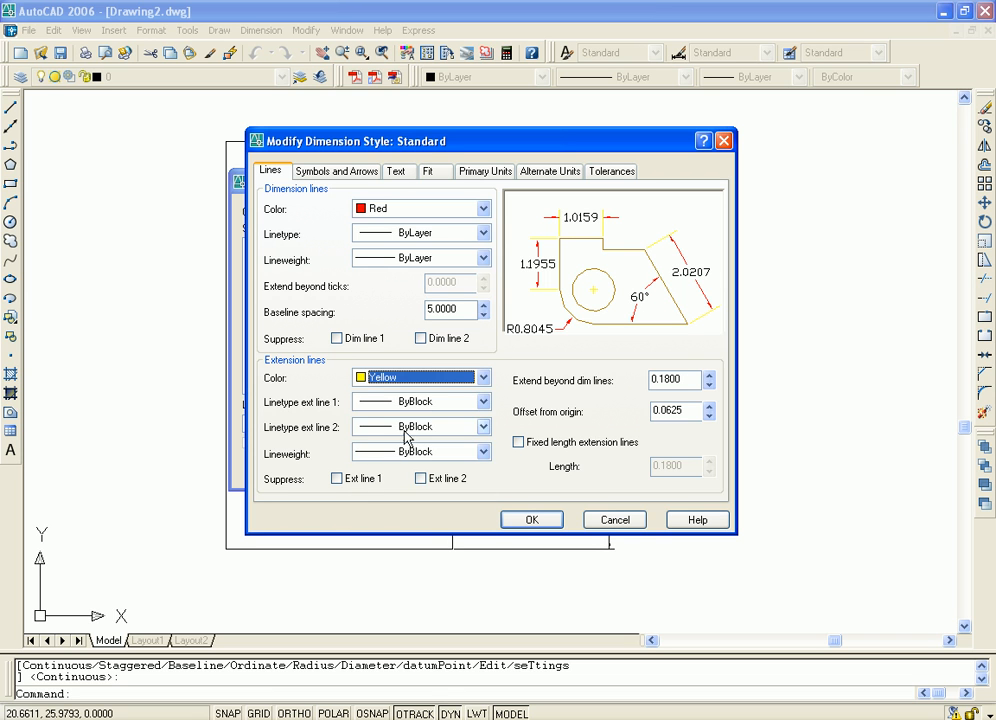
left_click(484, 378)
left_click(396, 451)
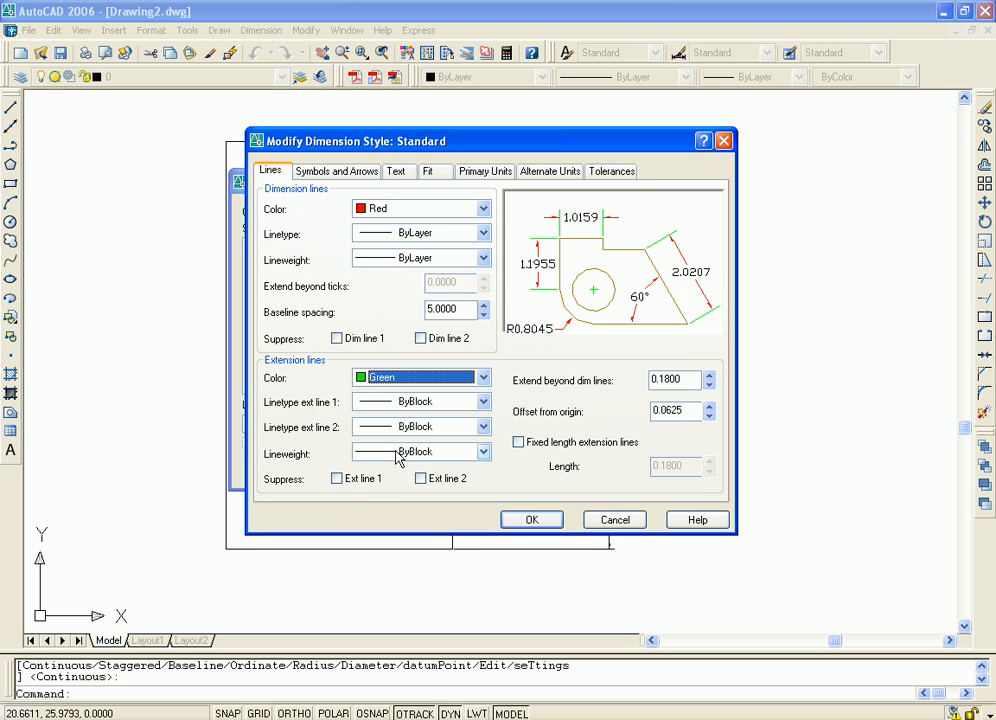
left_click(484, 378)
left_click(395, 390)
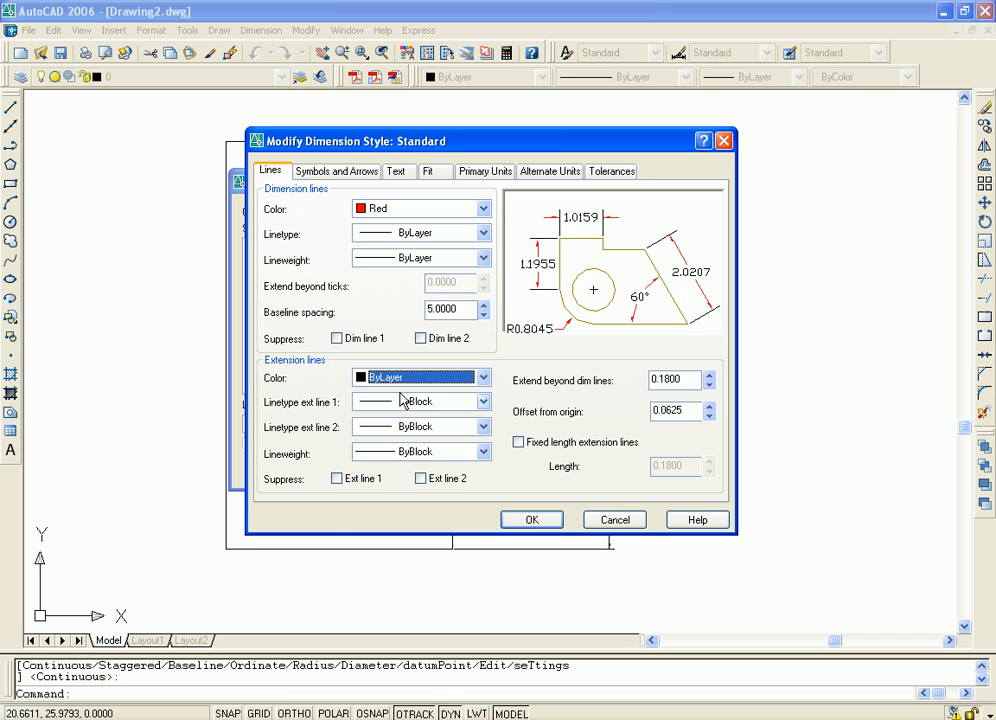
left_click(484, 208)
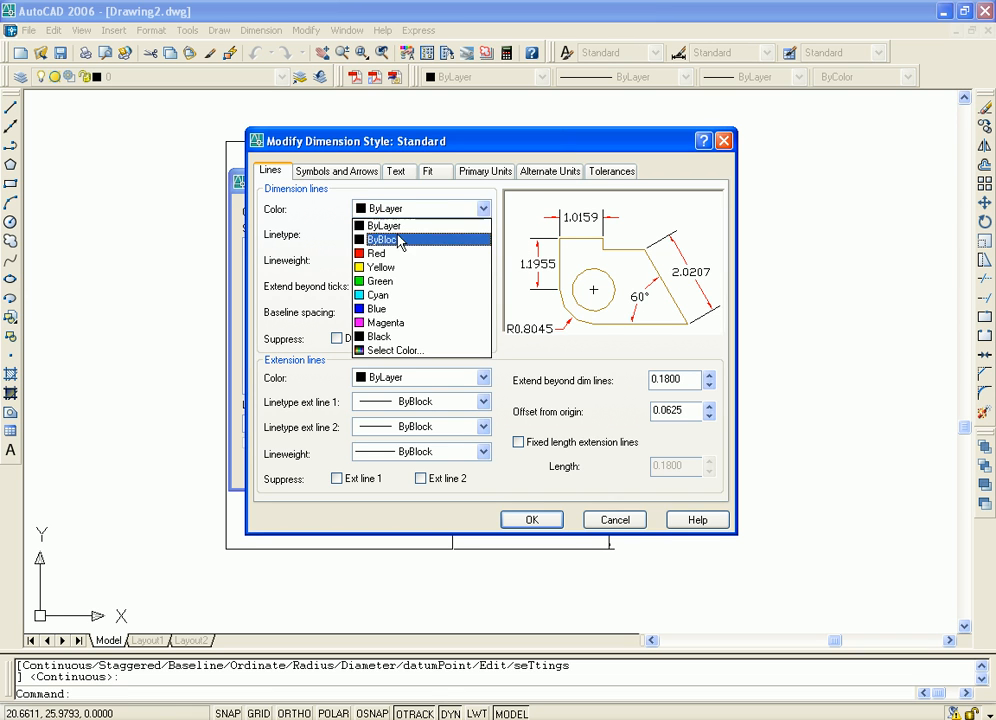
left_click(394, 222)
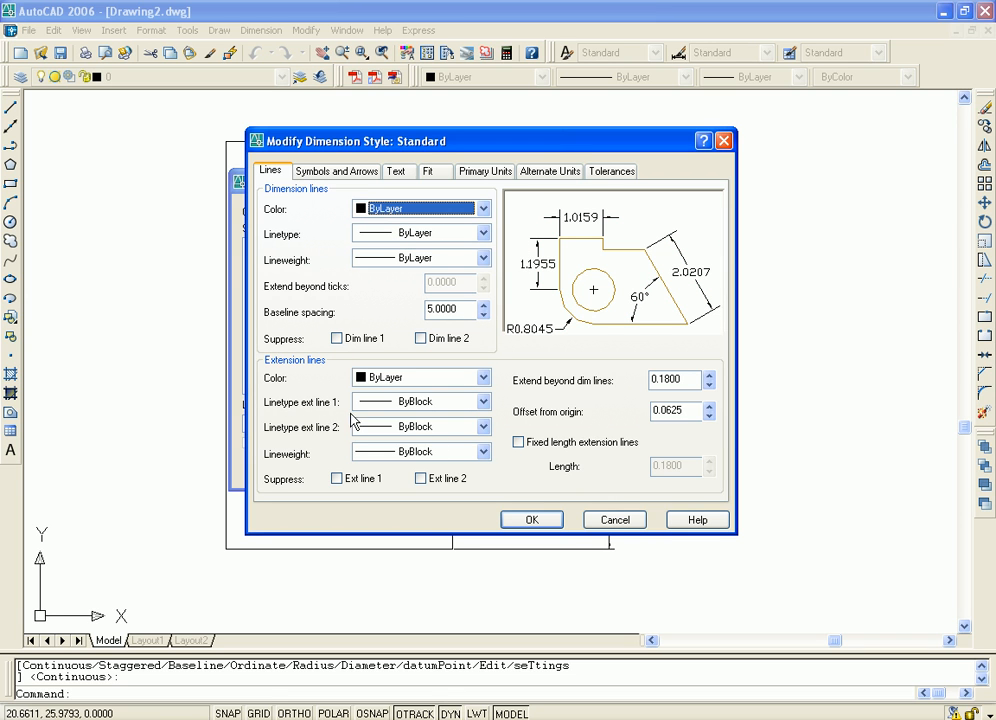
- Check the linetype options for extension lines 1 and 2, keeping ByBlock for both
left_click(483, 403)
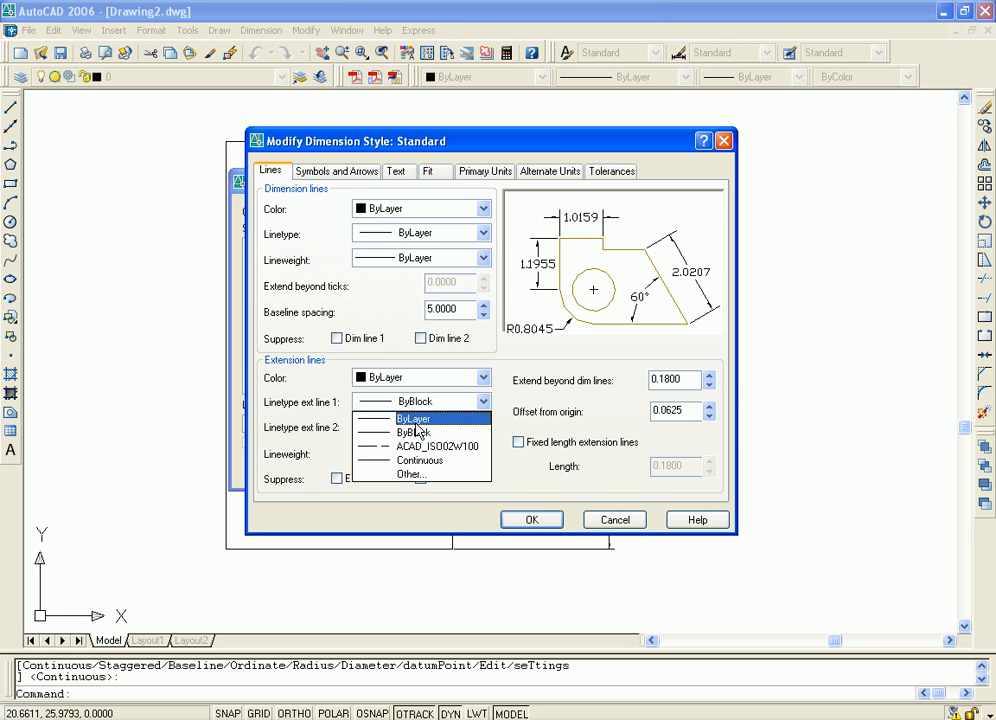
left_click(494, 377)
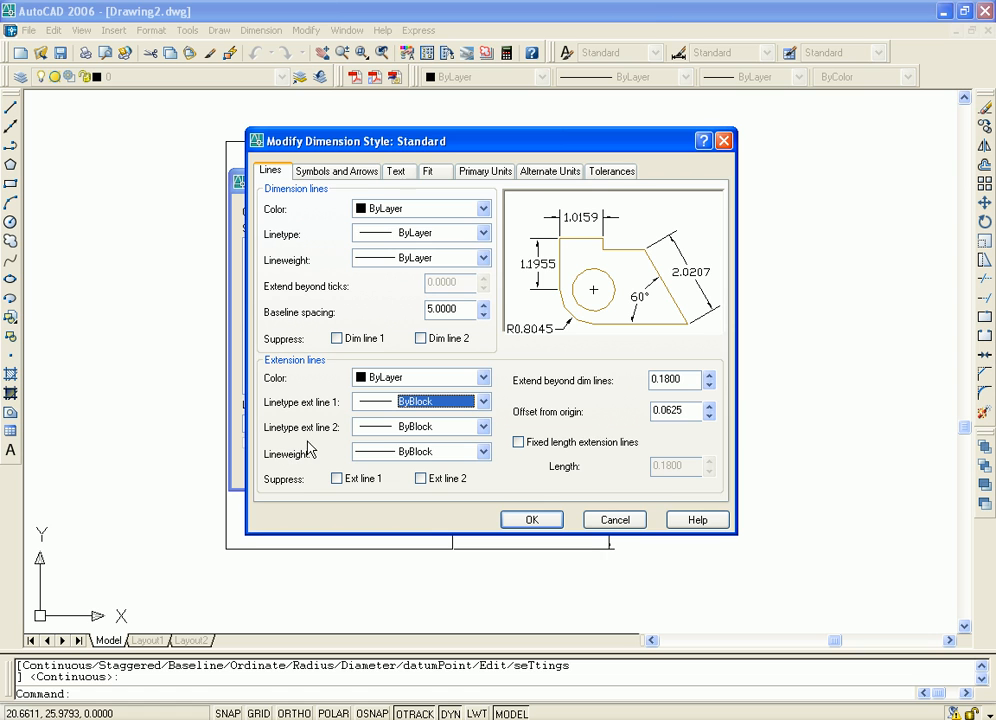
left_click(484, 427)
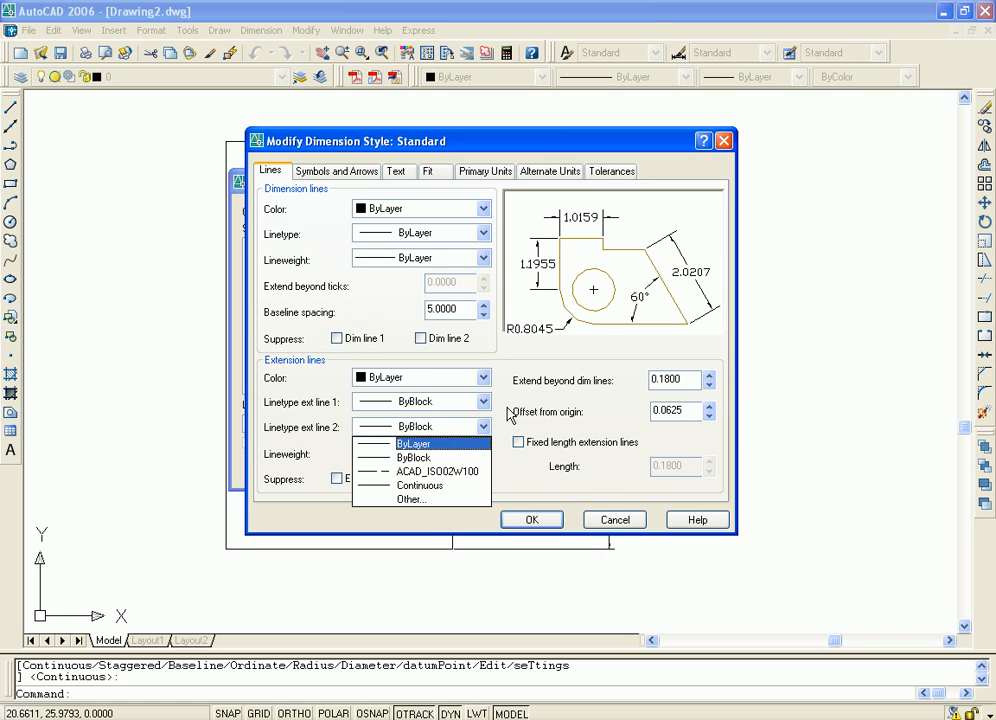
left_click(508, 410)
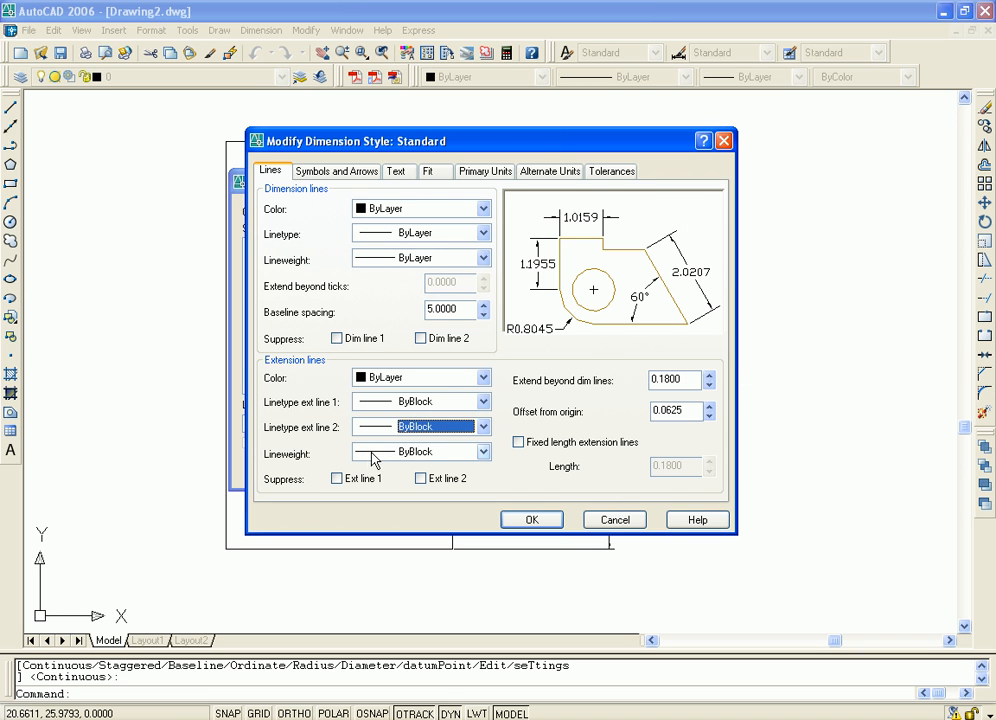
- Try a 0.90 mm lineweight on the extension lines, and set their lineweight to ByLayer
left_click(484, 453)
left_click(418, 337)
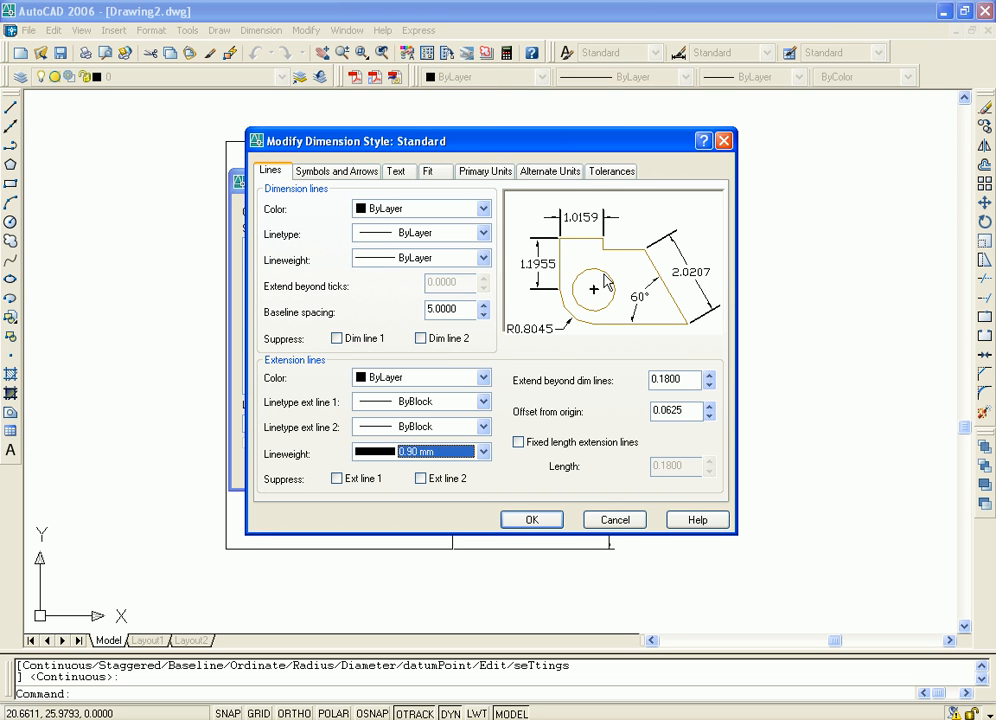
left_click(483, 452)
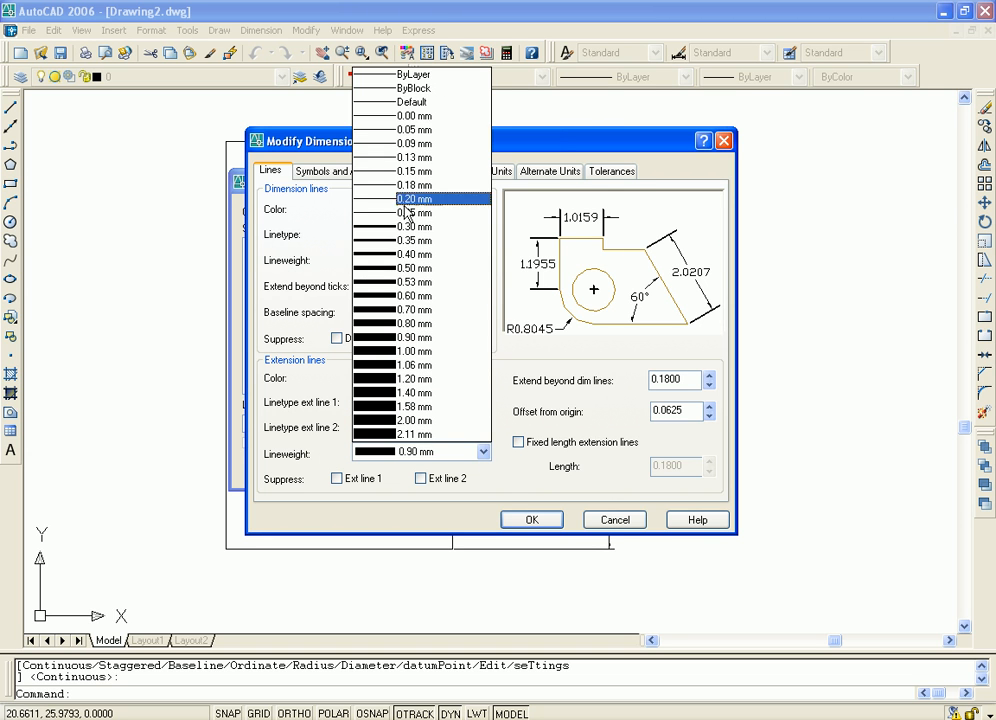
left_click(416, 74)
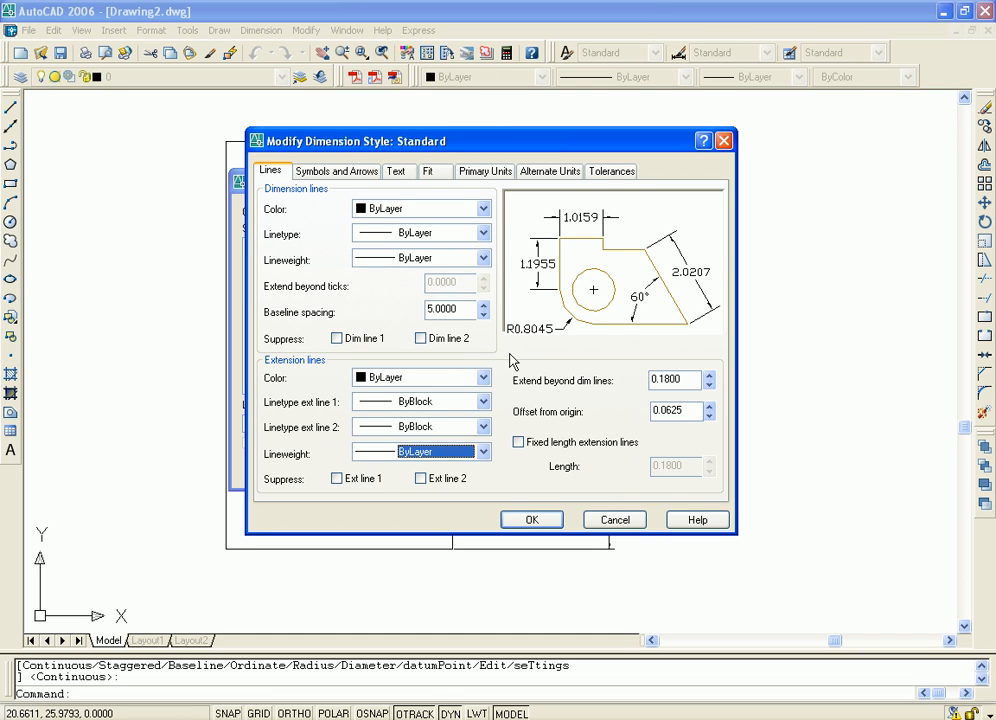
- Preview suppressing extension line 1 and extension line 2 in turn, leaving both unsuppressed
left_click(340, 480)
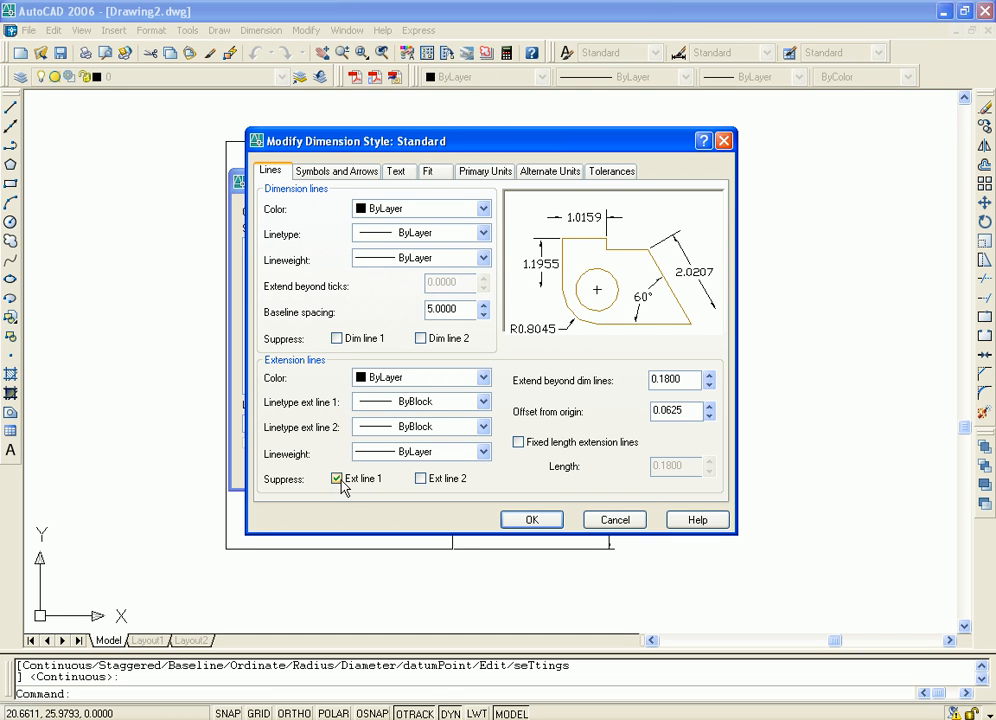
left_click(338, 479)
left_click(421, 479)
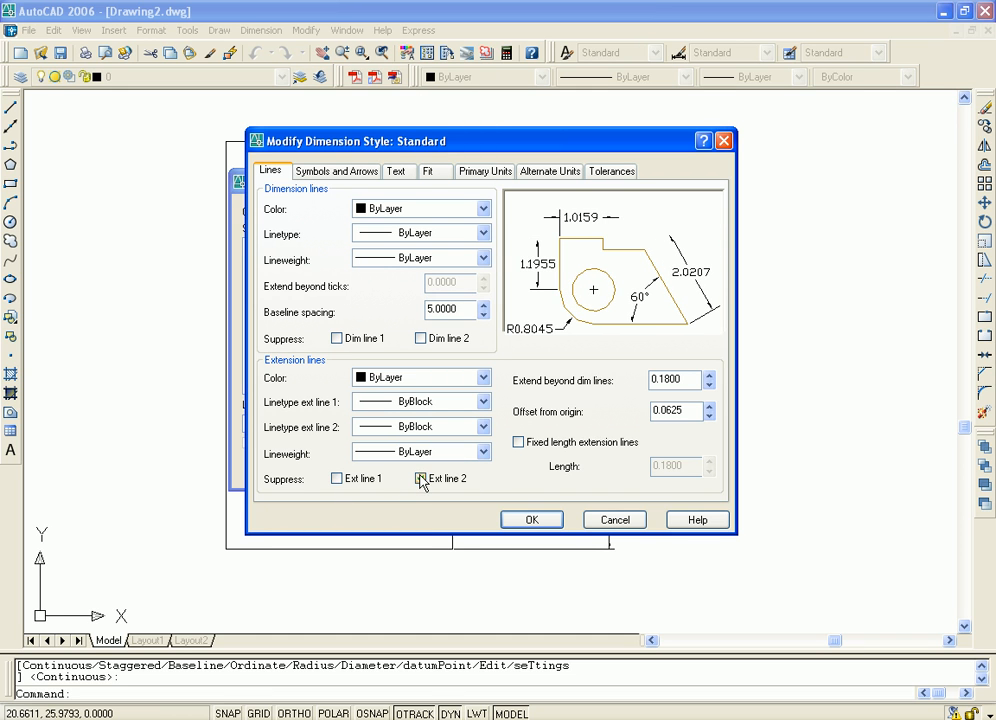
left_click(421, 479)
- Gradually increase the extension lines' extension beyond the dimension lines to 0.2125
left_click(709, 378)
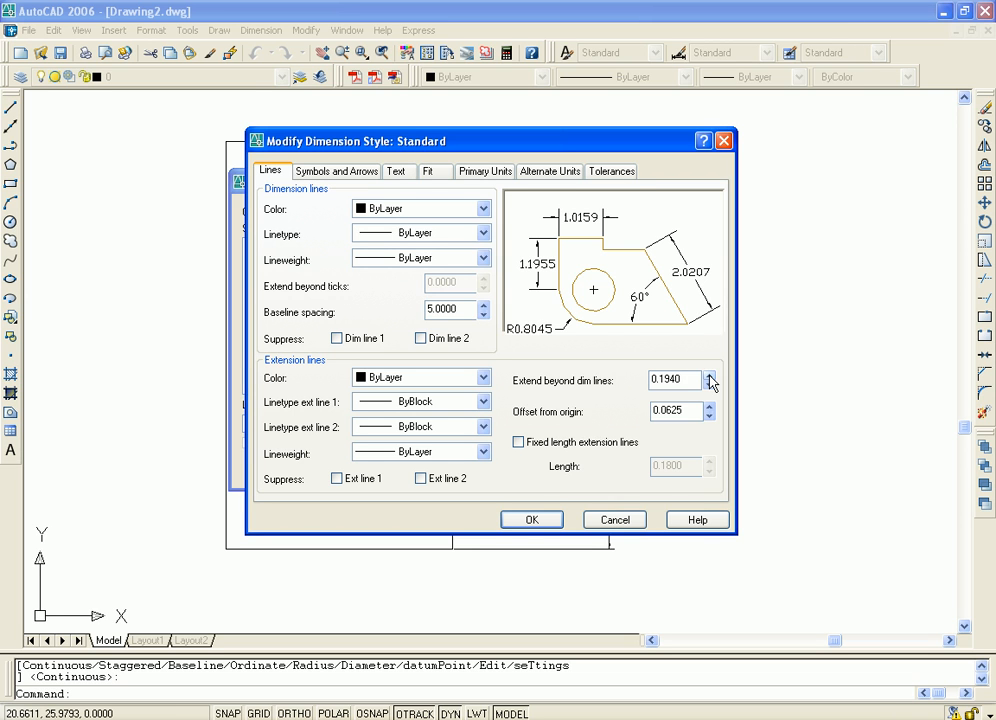
left_click(709, 378)
left_click(709, 378)
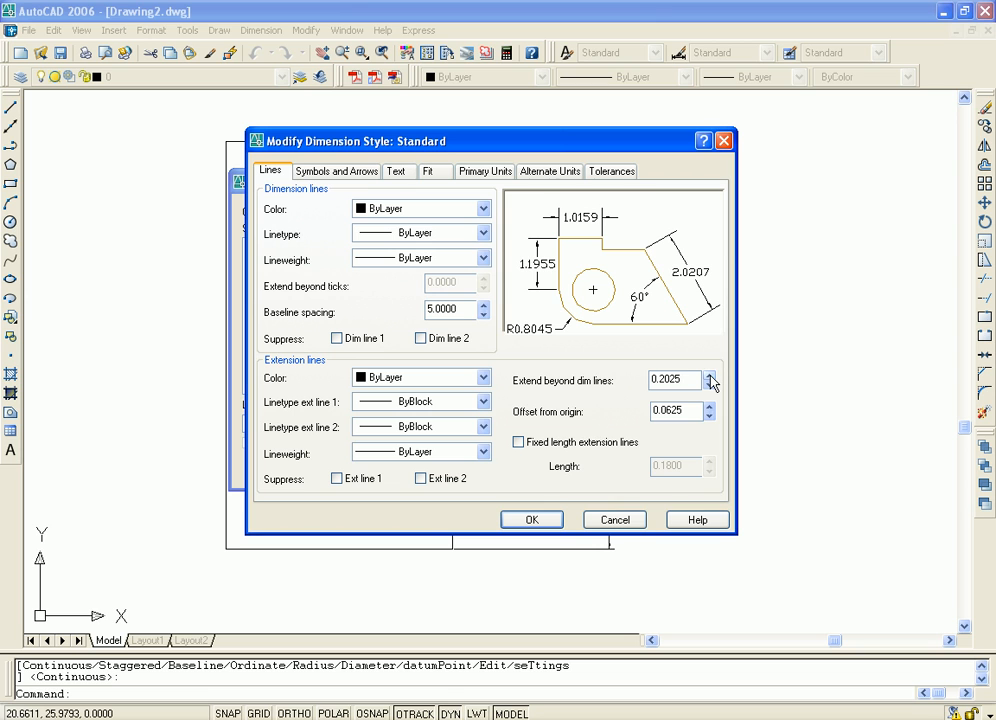
left_click(709, 378)
left_click(709, 378)
left_click(709, 378)
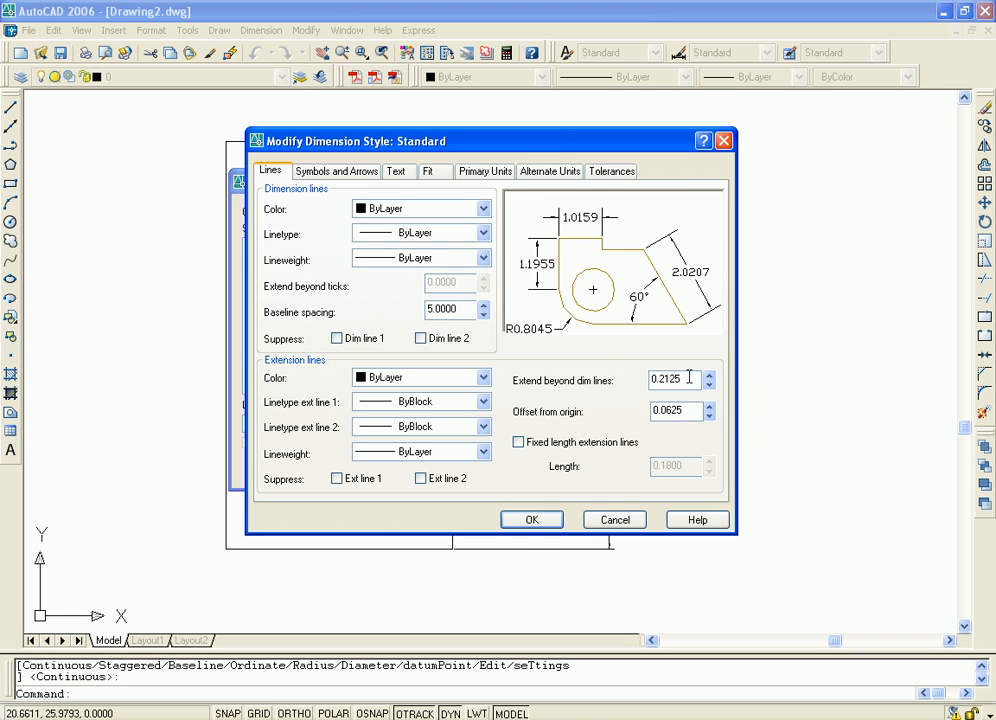
- Try extending the extension lines 1 beyond the dimension lines, and set the value to 0.2
left_click_drag(689, 377, 590, 378)
type("1")
left_click(690, 413)
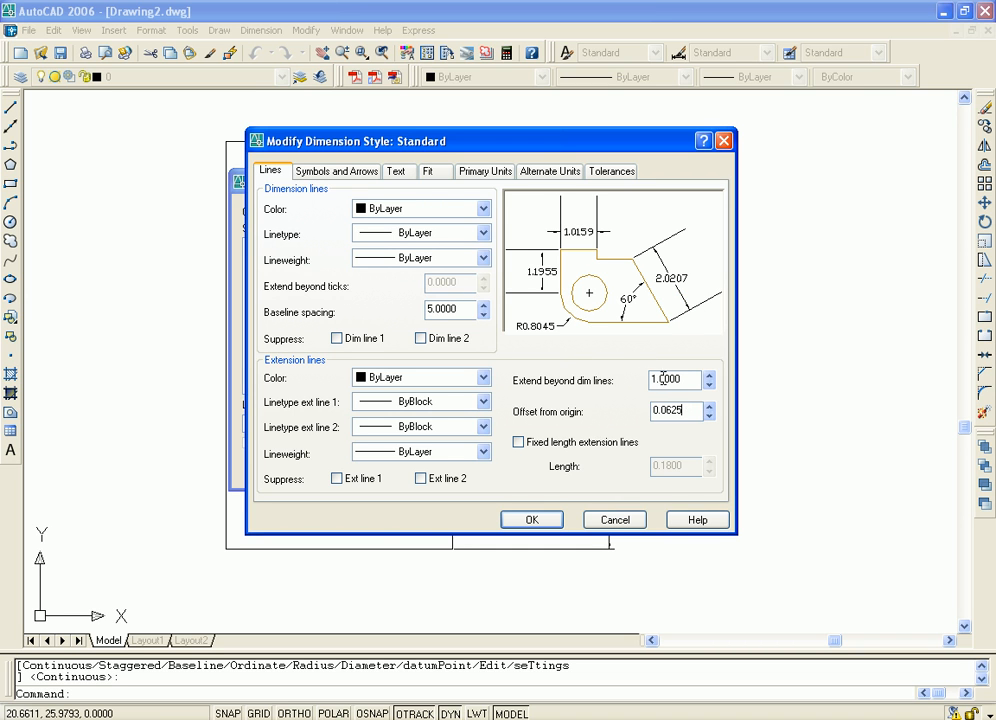
left_click_drag(686, 377, 658, 374)
key("BackSpace")
key("Return")
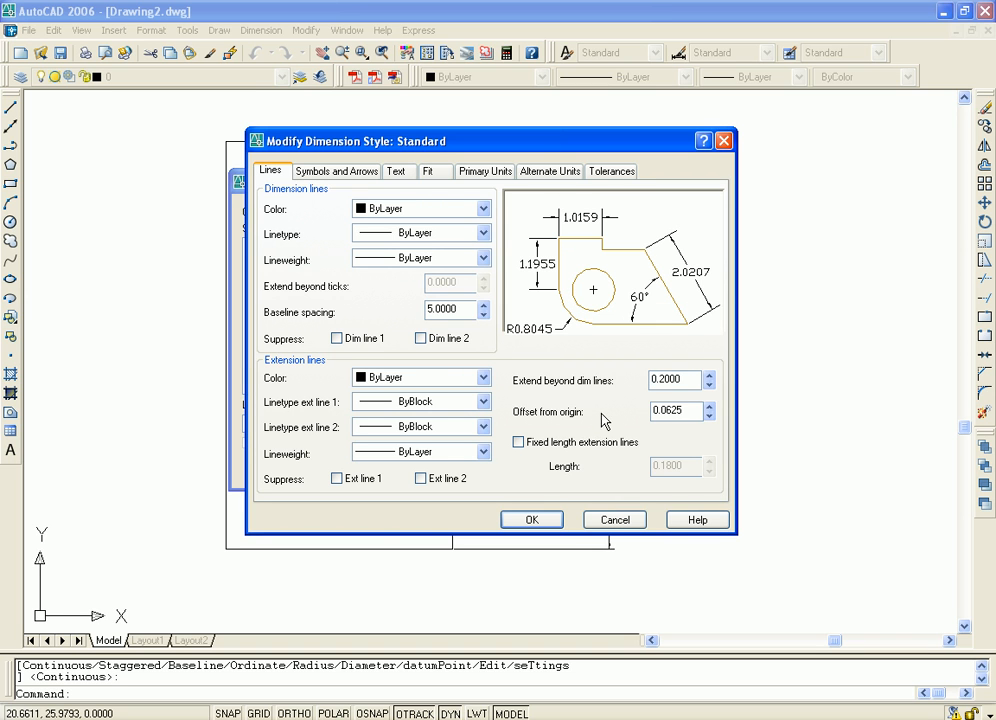
- Try an origin offset of 2 before setting it to 0.2, and preview fixed length extension lines, leaving that option off
double_click(691, 410)
type("2")
left_click(692, 381)
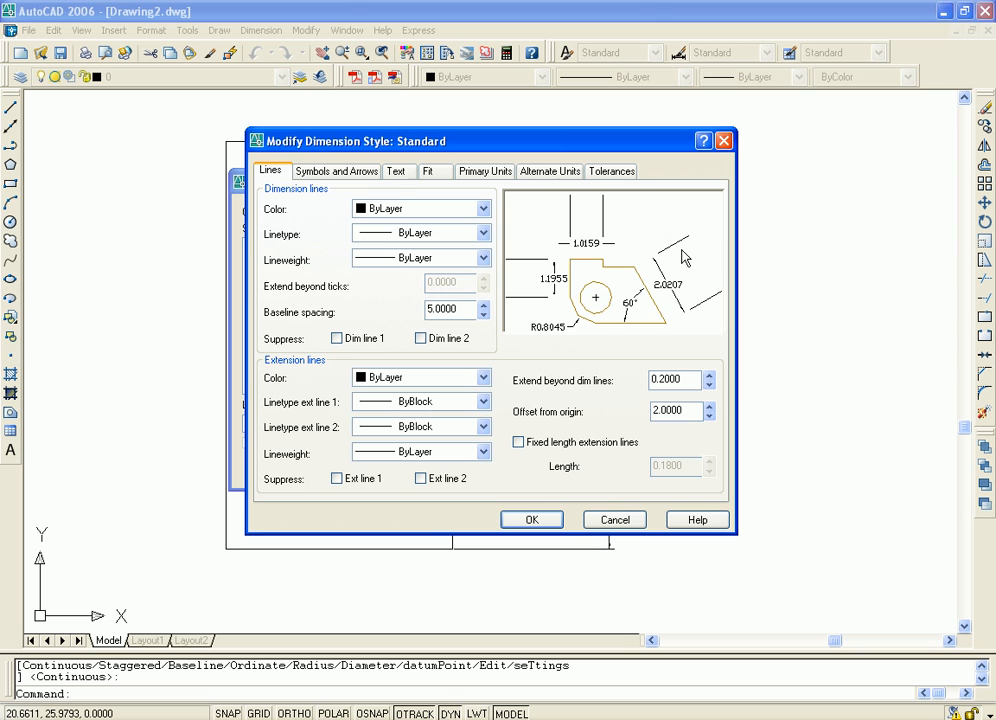
left_click_drag(686, 410, 646, 413)
key("BackSpace")
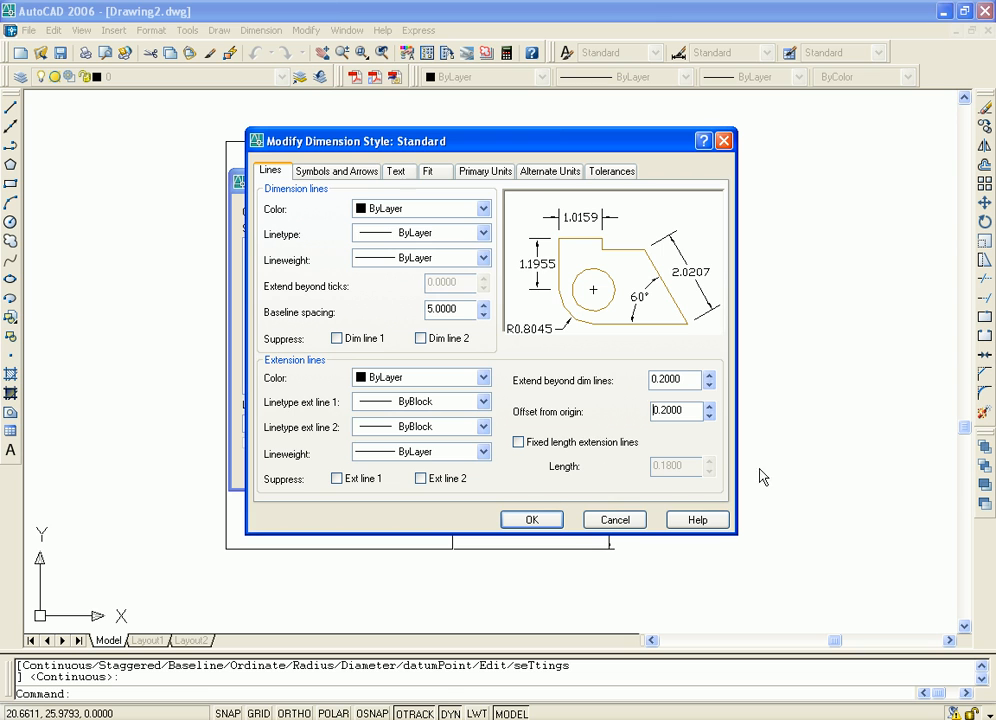
left_click(518, 442)
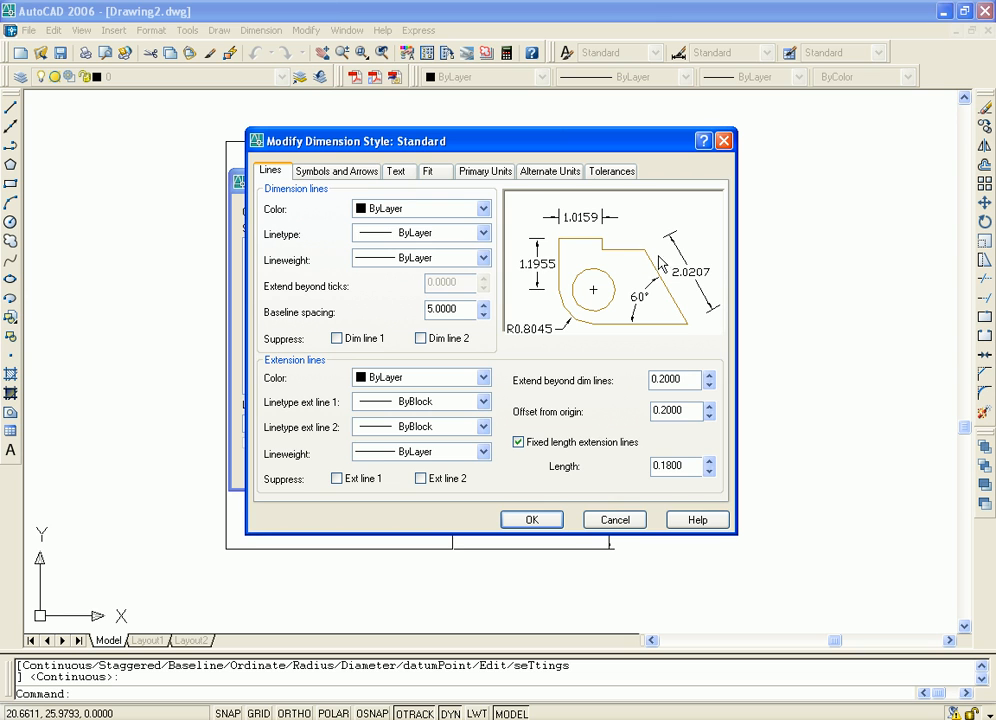
left_click(518, 442)
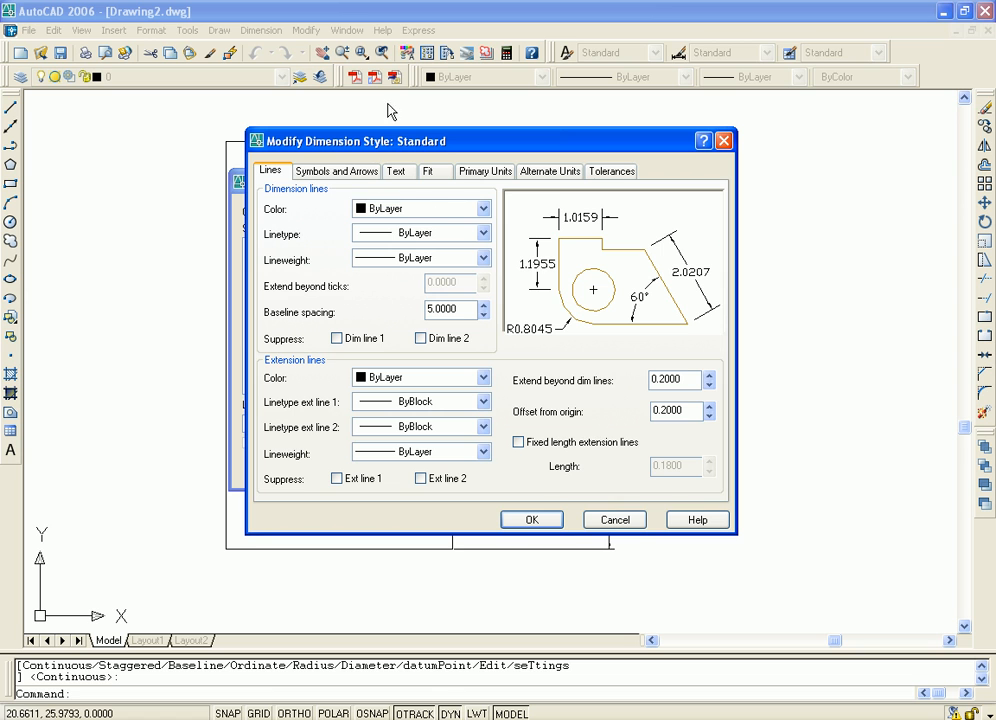
- Preview Closed blank and Open 30 as the first arrowhead in the symbols and arrows settings, and restore Closed filled
left_click(352, 172)
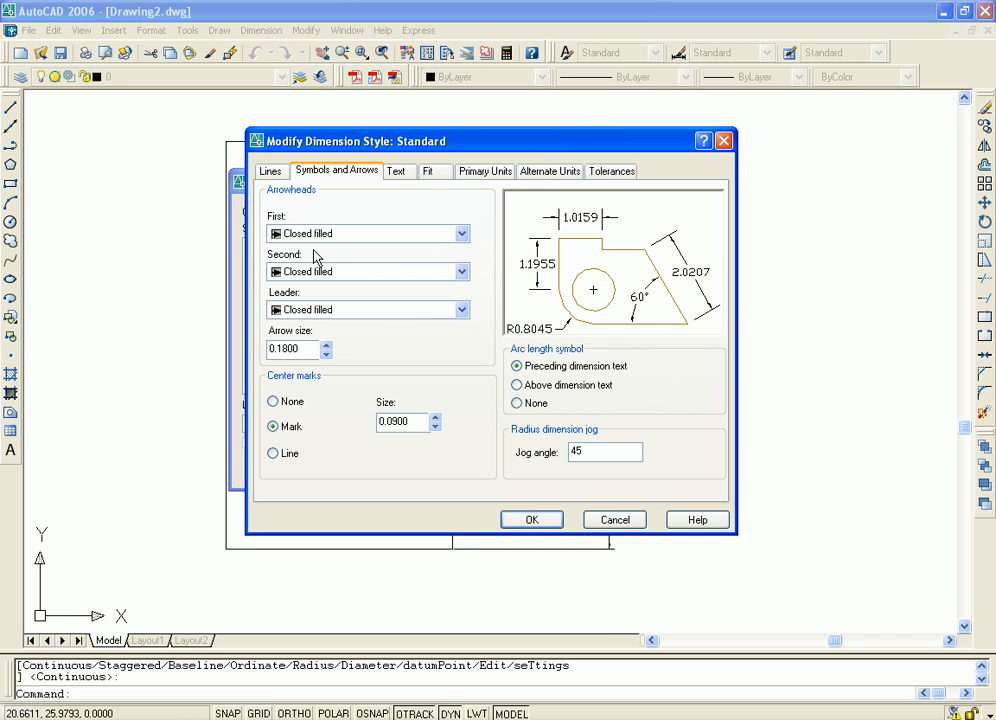
left_click(461, 233)
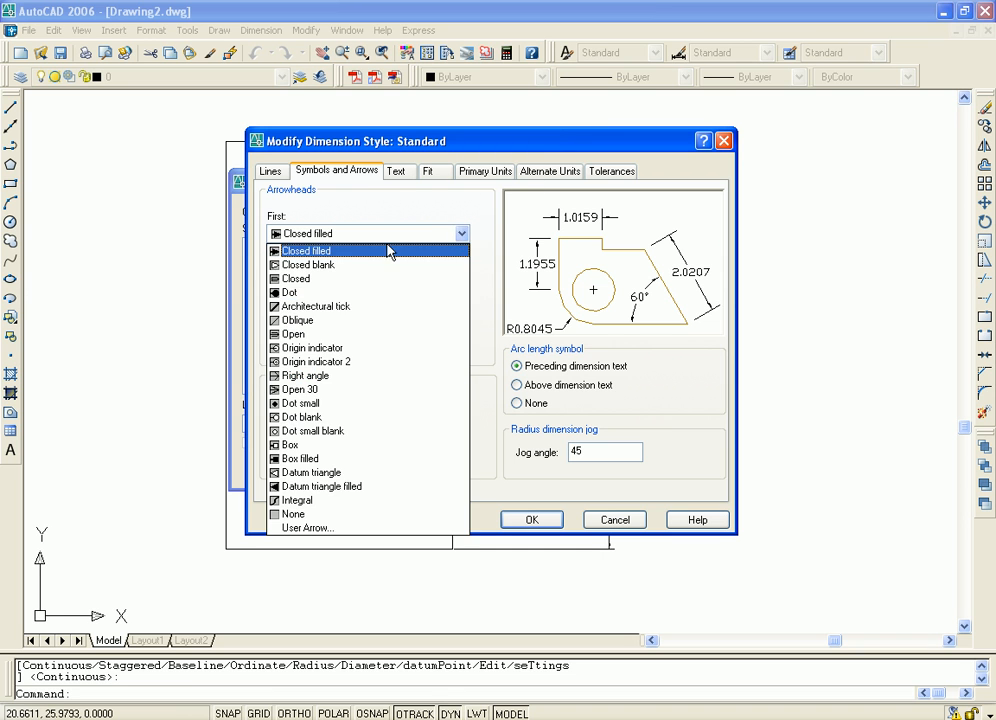
left_click(316, 264)
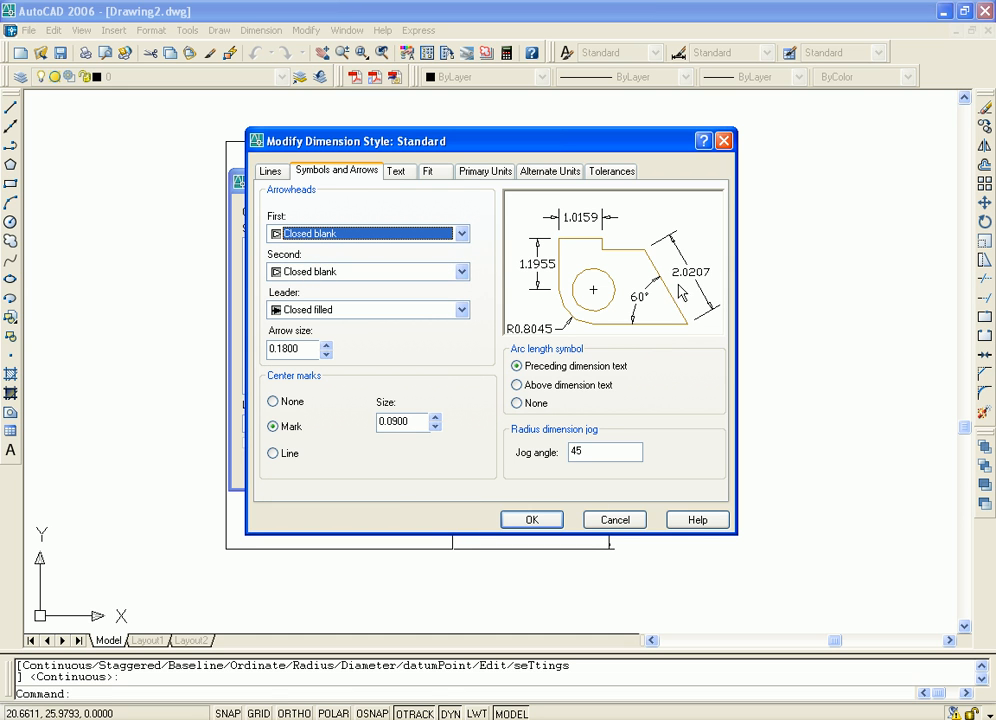
left_click(461, 233)
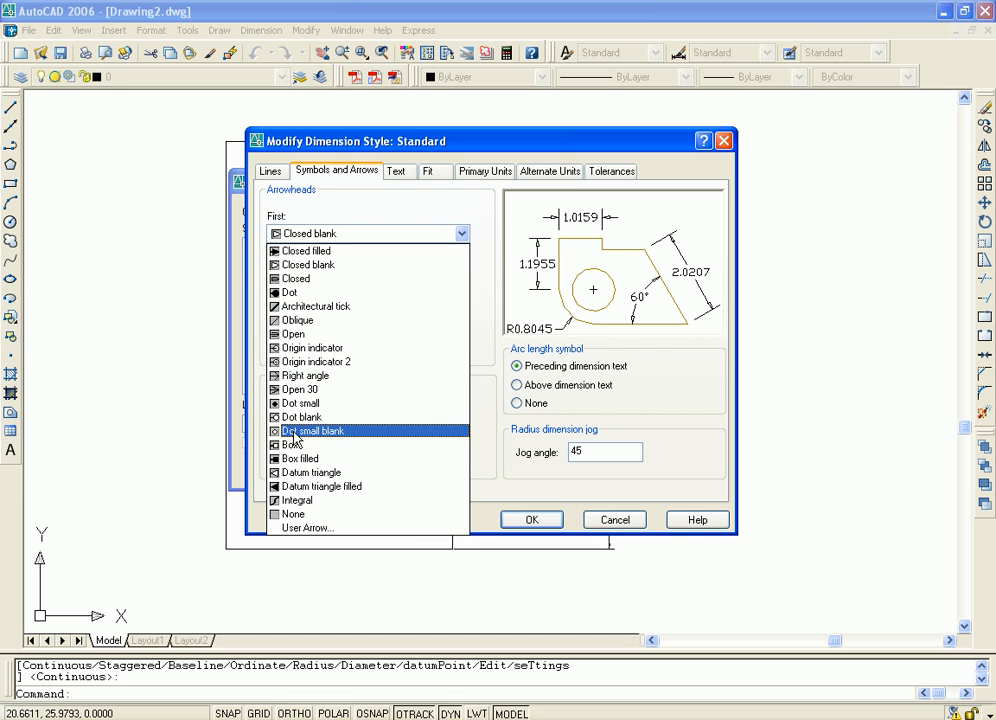
left_click(303, 392)
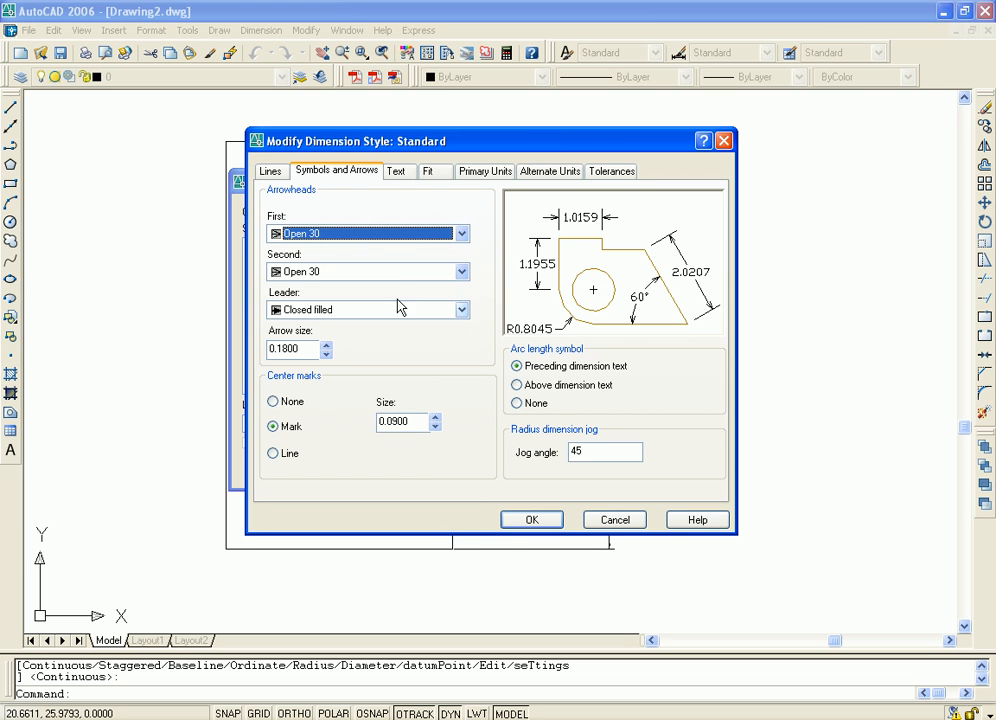
left_click(461, 233)
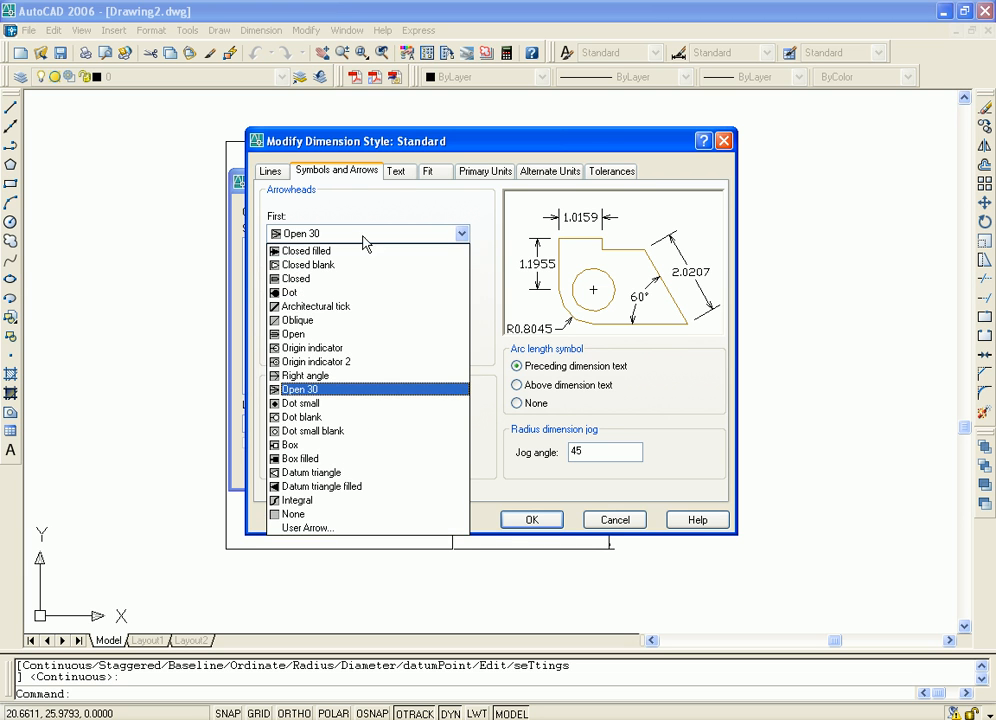
left_click(322, 251)
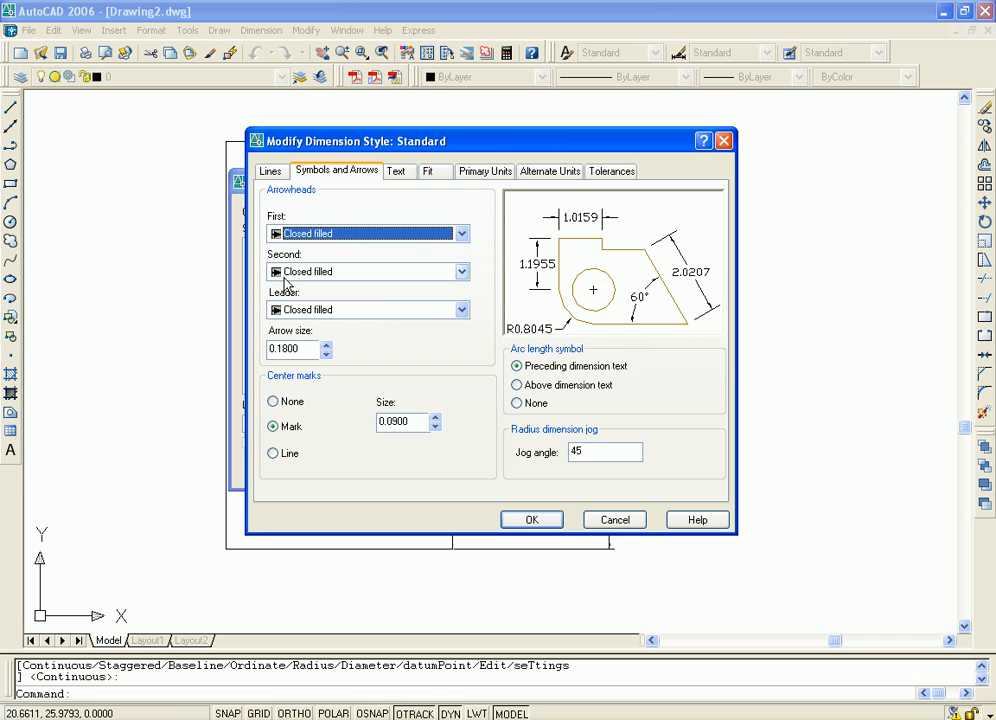
- Preview Dot as the second arrowhead and restore it to Closed filled
left_click(462, 272)
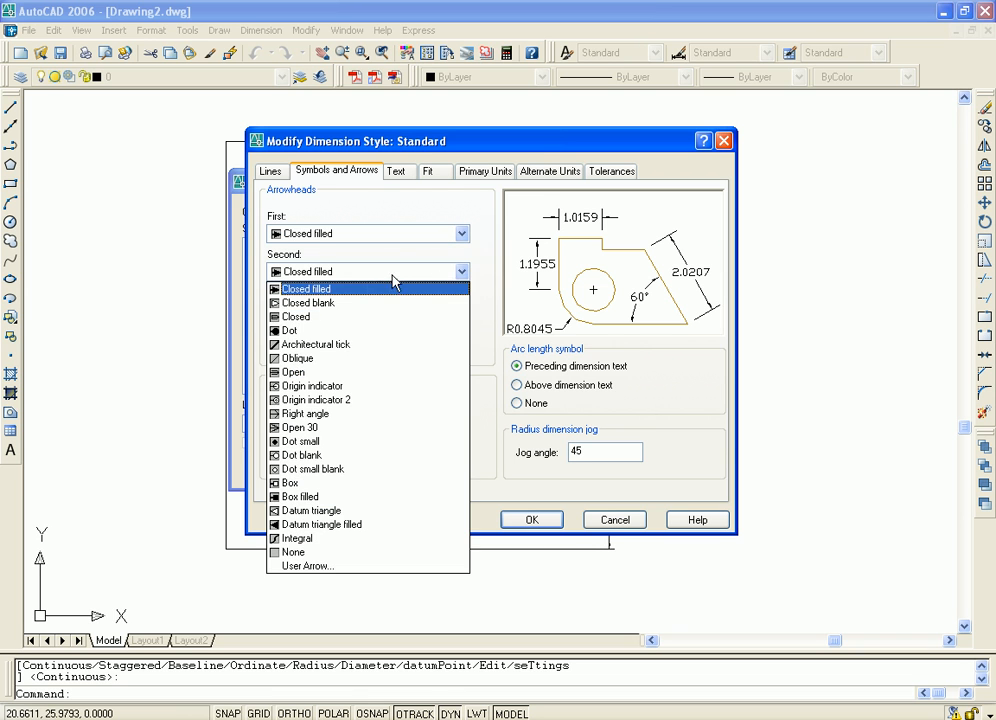
left_click(309, 335)
left_click(461, 272)
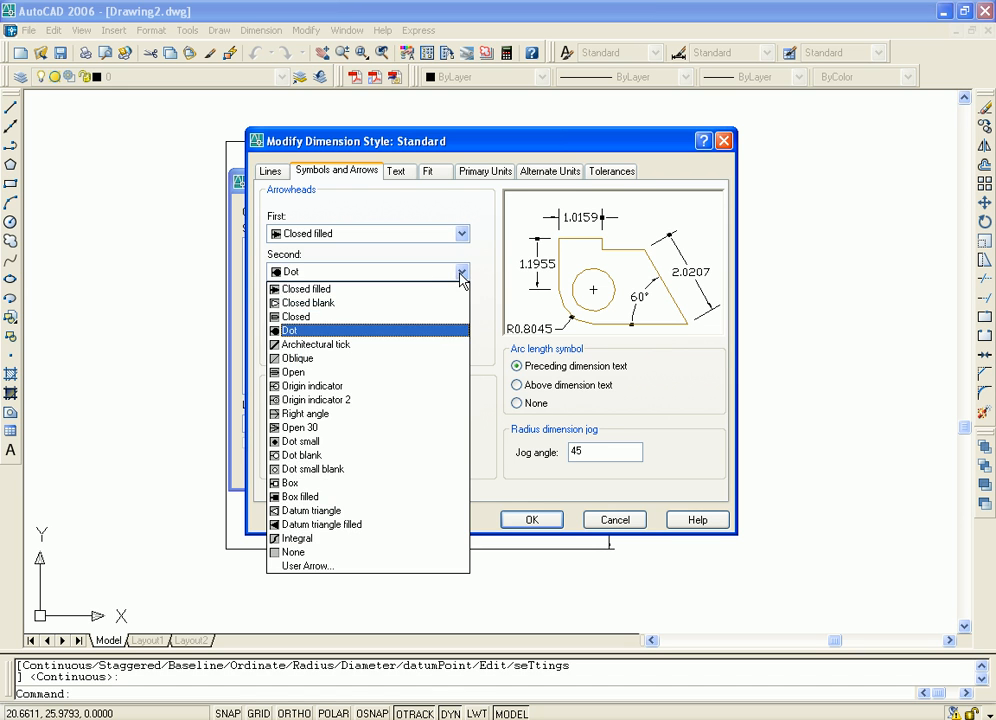
left_click(355, 289)
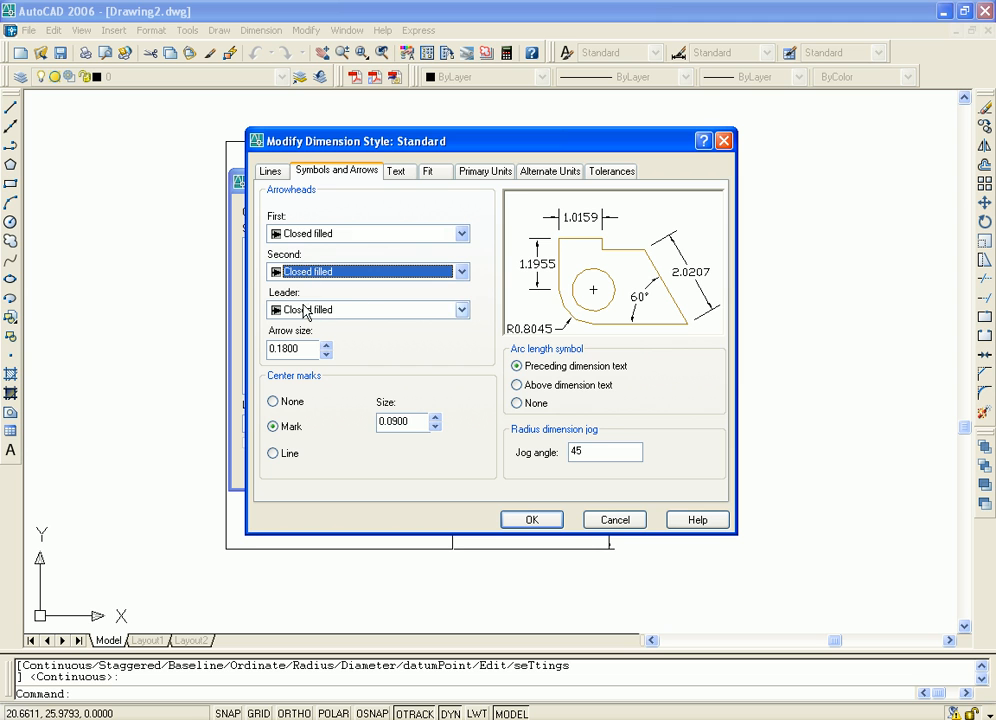
- Try Architectural tick and Right angle as the leader arrowhead, and restore Closed filled
left_click(463, 310)
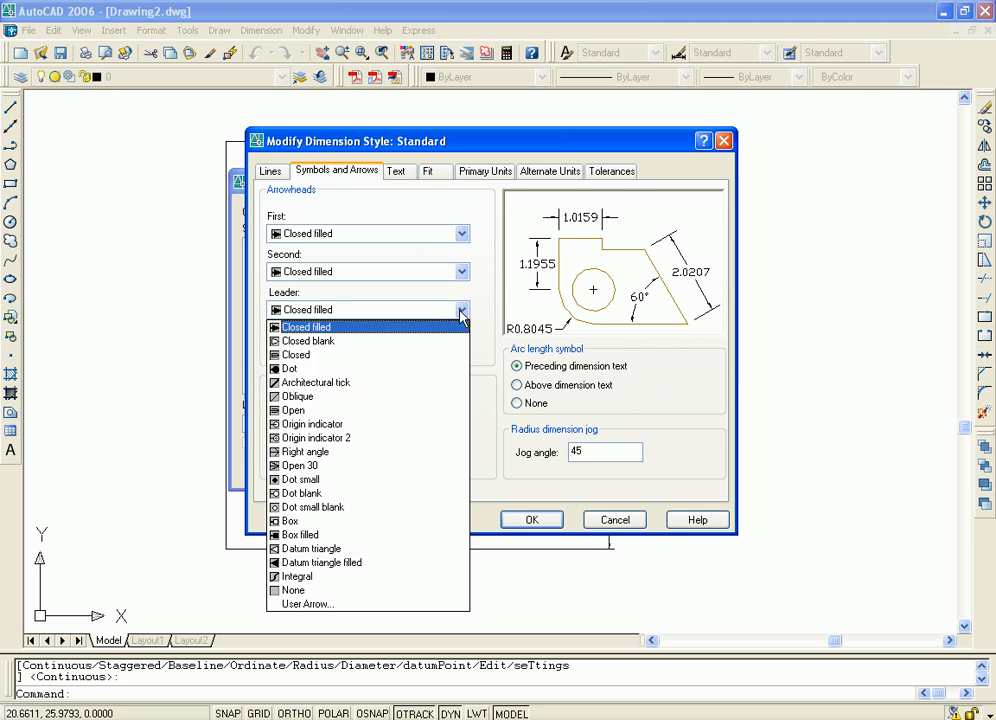
left_click(343, 381)
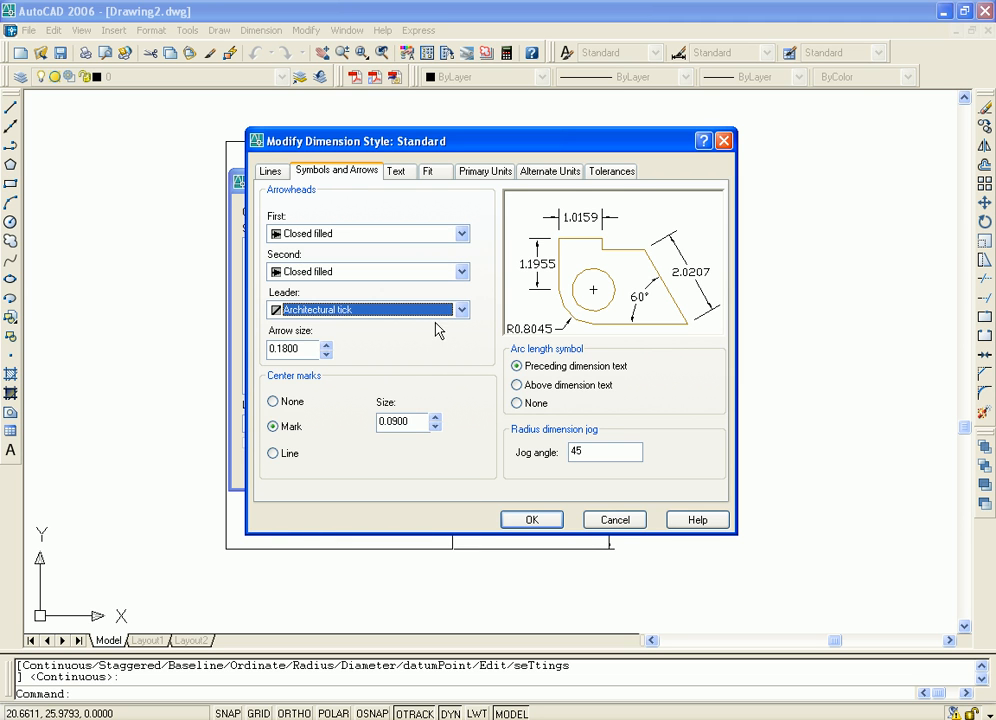
left_click(463, 310)
left_click(292, 453)
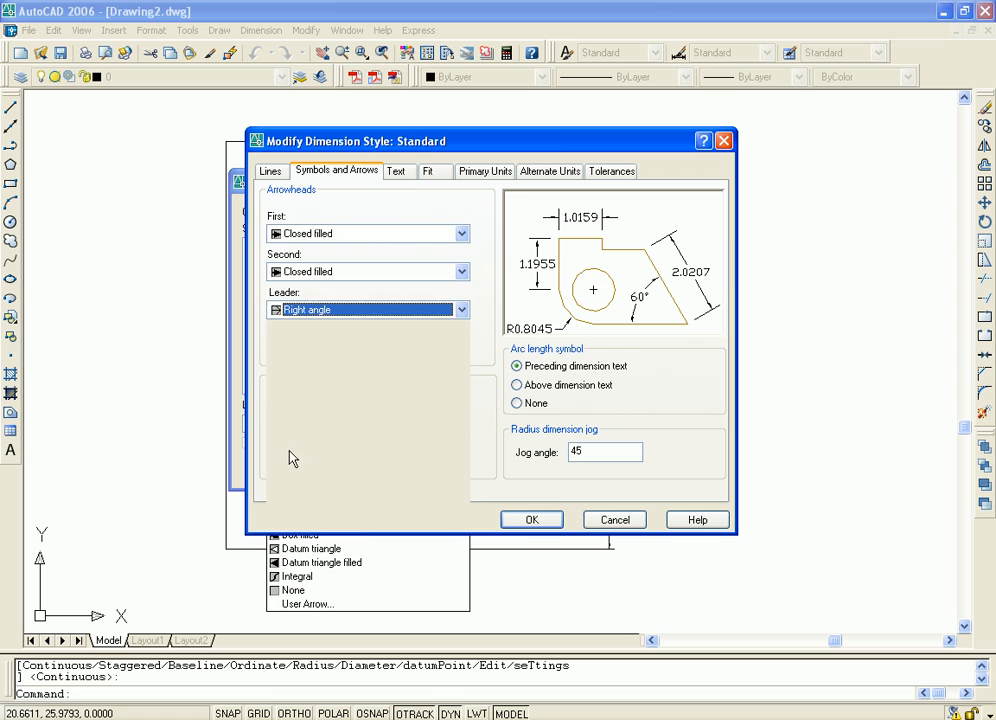
left_click(463, 310)
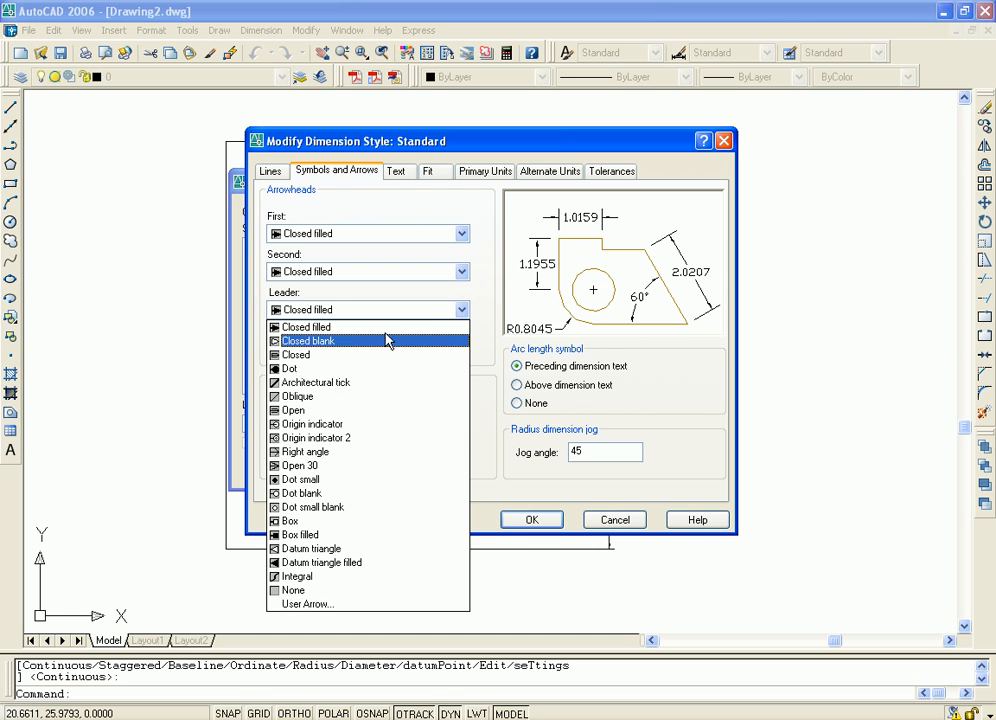
left_click(325, 327)
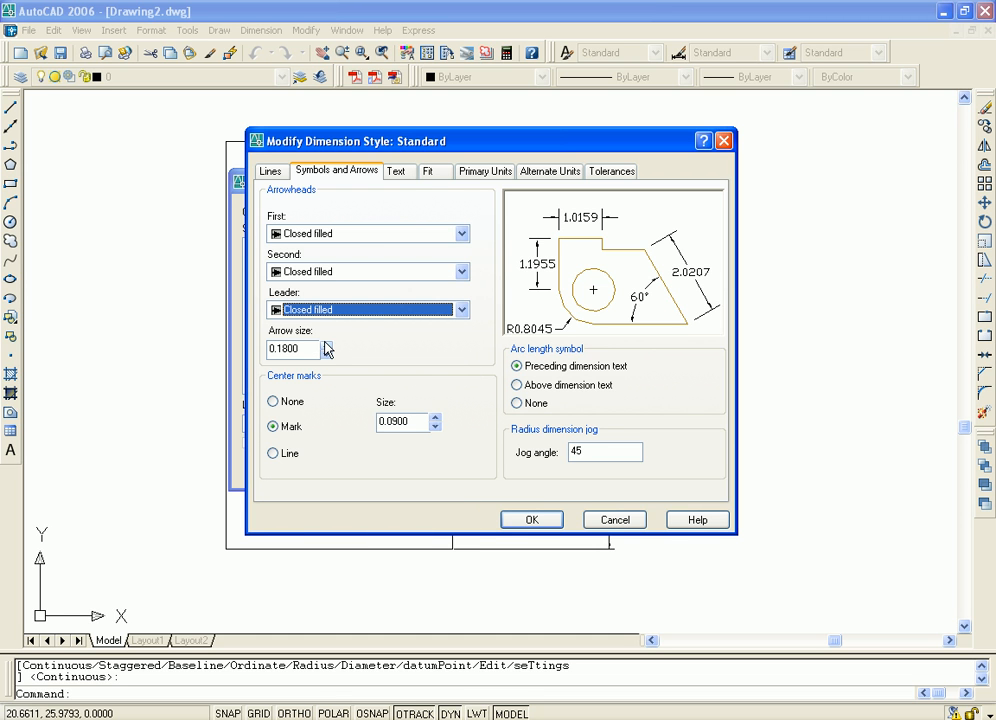
- Gradually increase the arrow size to 0.1930
left_click(326, 345)
left_click(326, 345)
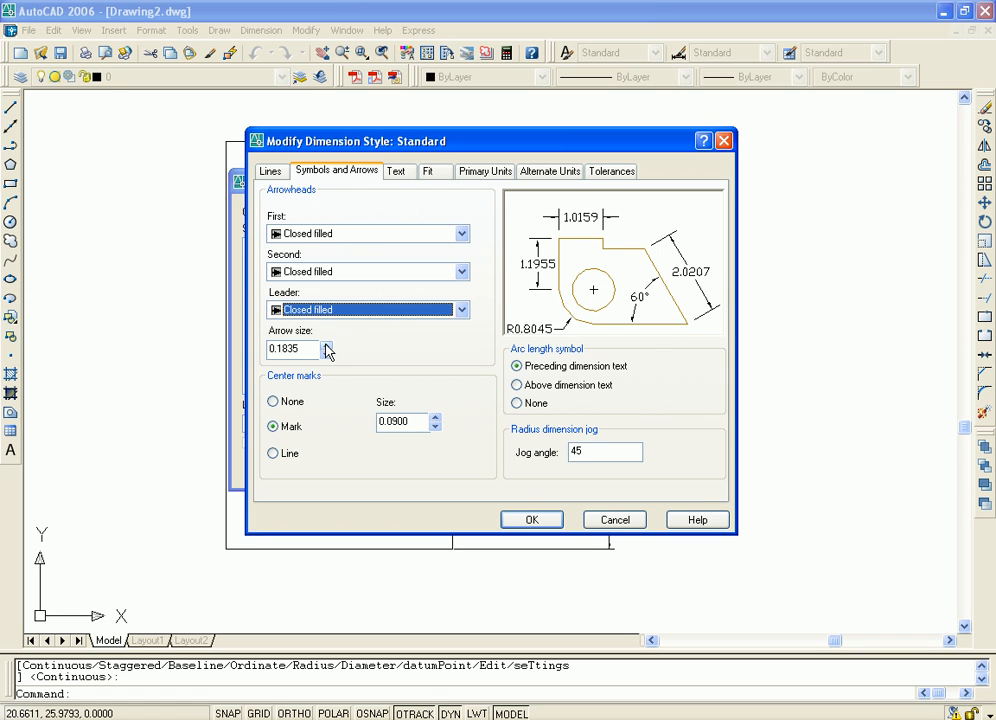
left_click(326, 345)
left_click(326, 345)
left_click(326, 345)
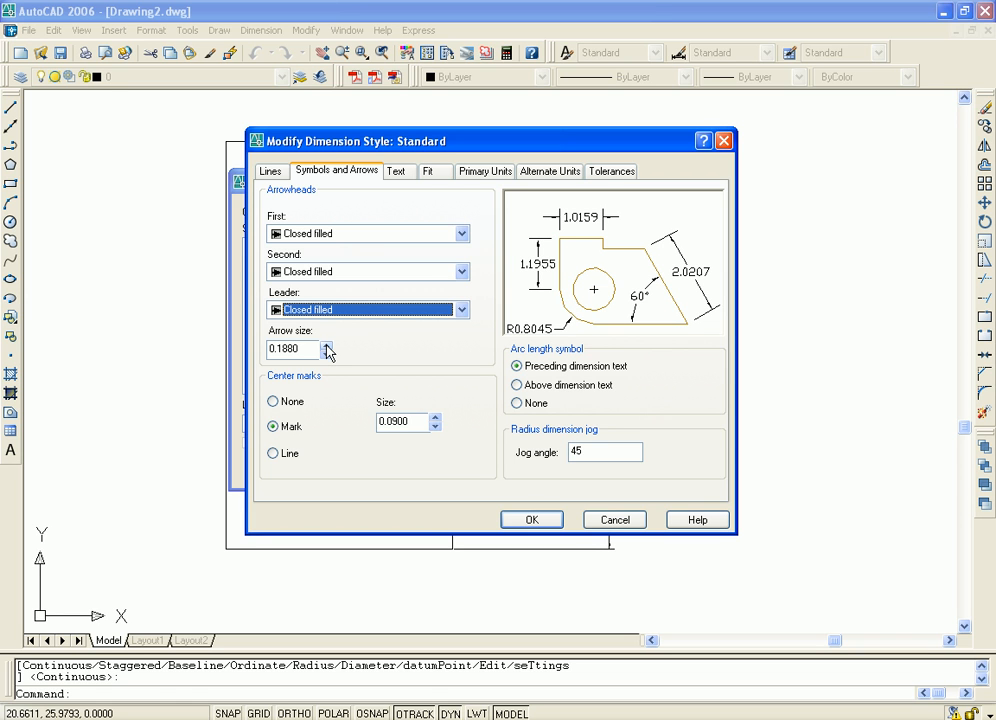
left_click(326, 345)
left_click(326, 345)
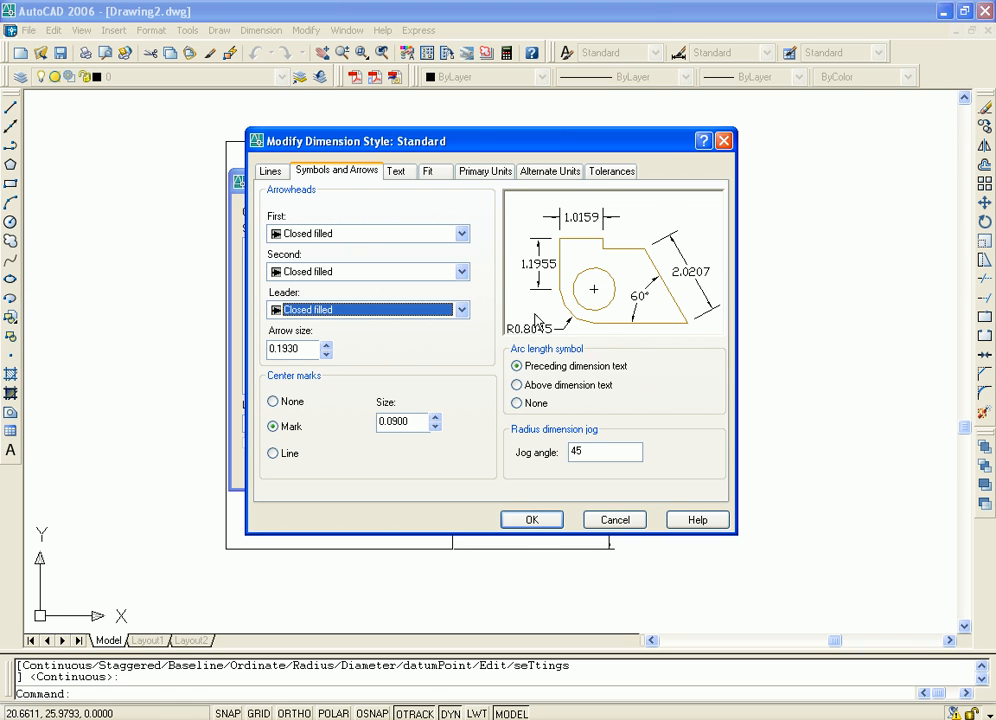
- Compare the None and Mark options for center marks, and set the center marks to Line with size 0.1035
left_click(274, 402)
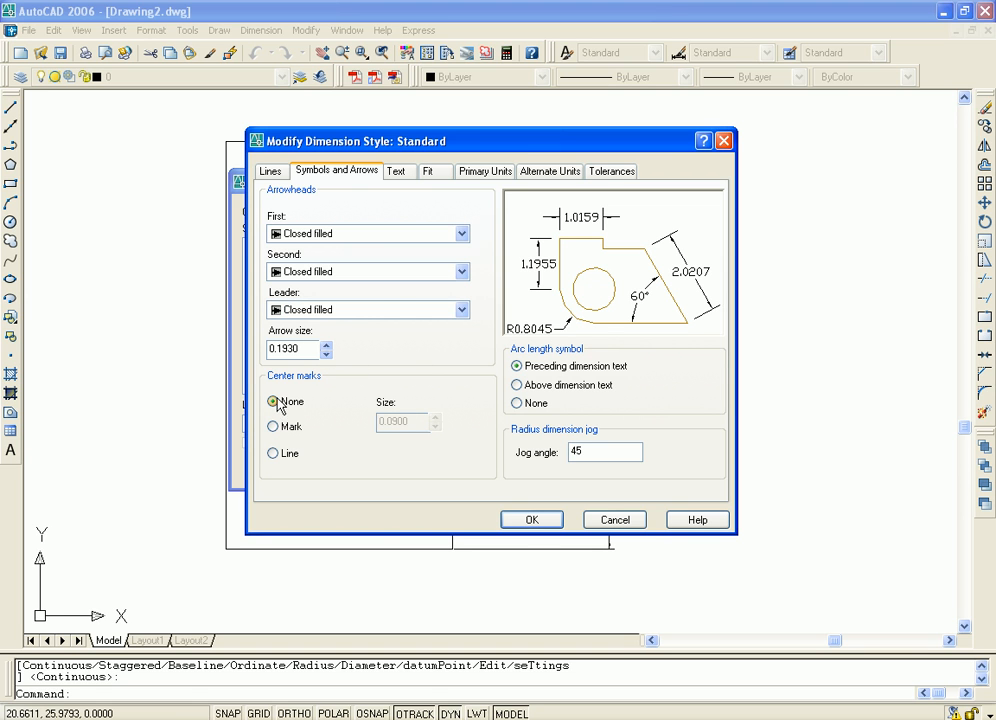
left_click(273, 427)
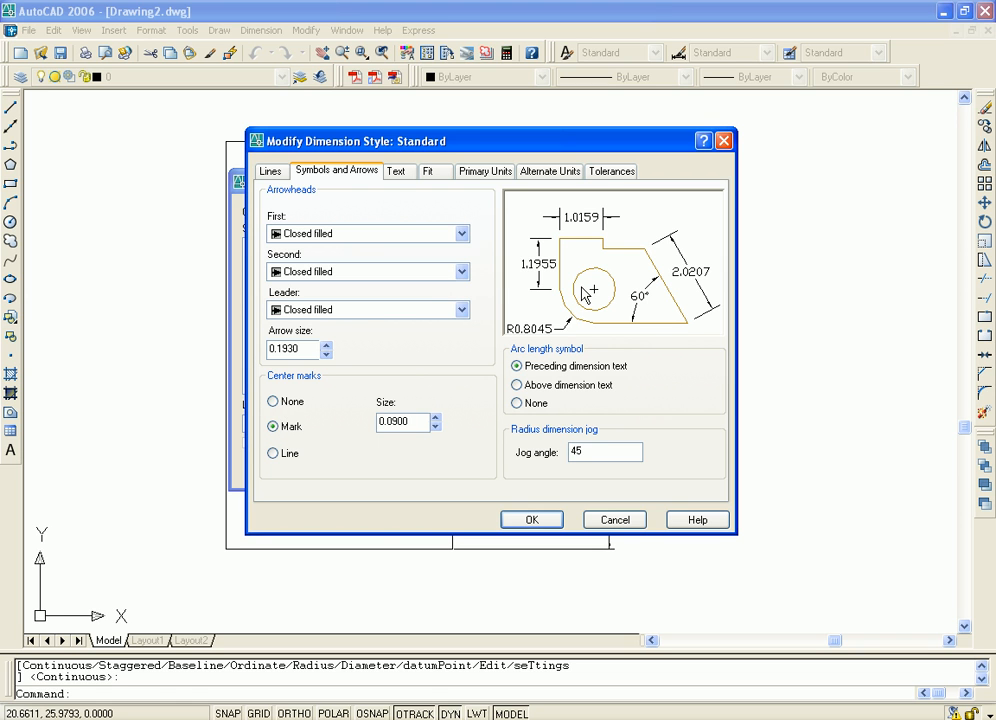
left_click(274, 402)
left_click(272, 426)
left_click(273, 453)
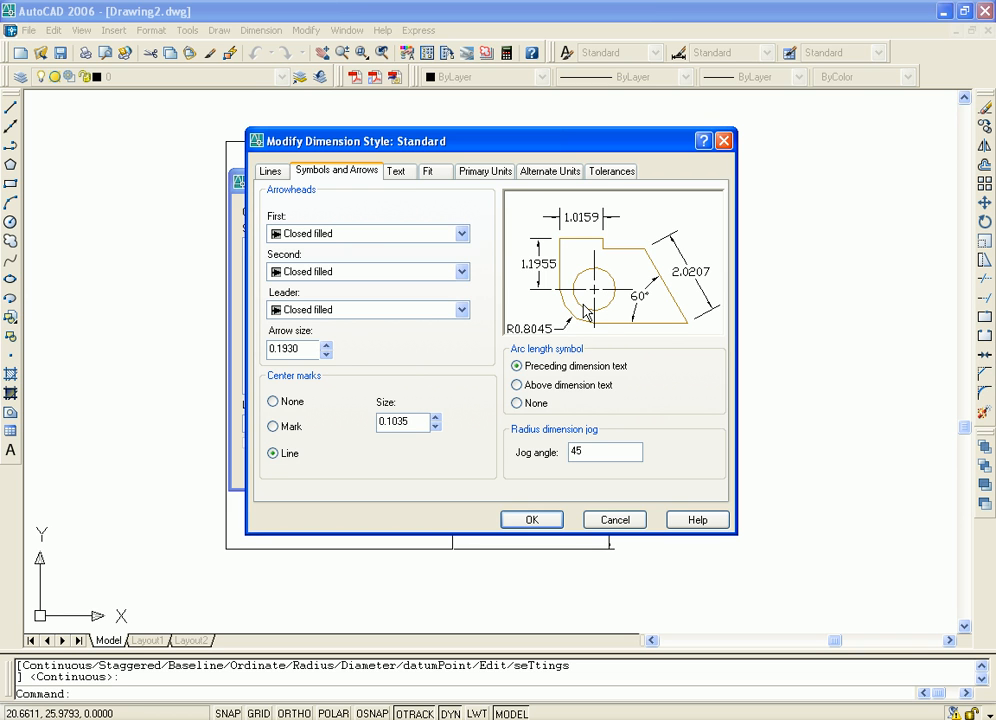
- Set the center marks to Mark and the arc length symbol to Above dimension text
left_click(288, 431)
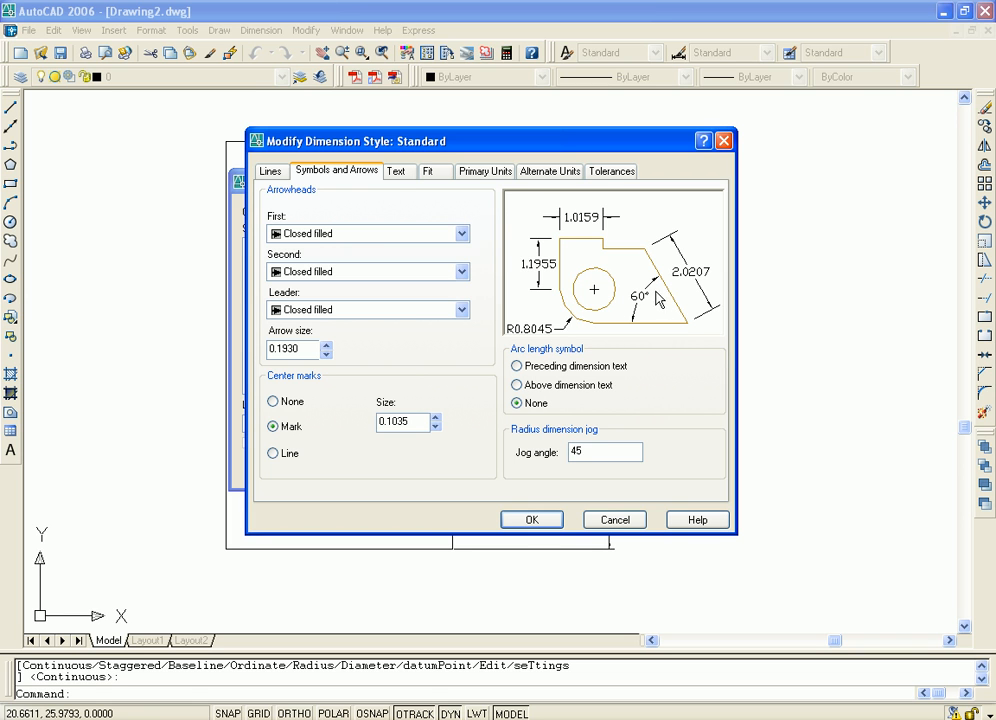
left_click(516, 385)
left_click(522, 388)
- Set the jog angle for radius dimensions to 60
double_click(596, 451)
type("60")
double_click(593, 451)
- Examine the dimension text settings, including the available text styles and the Standard text style's font, height and effects
left_click(405, 175)
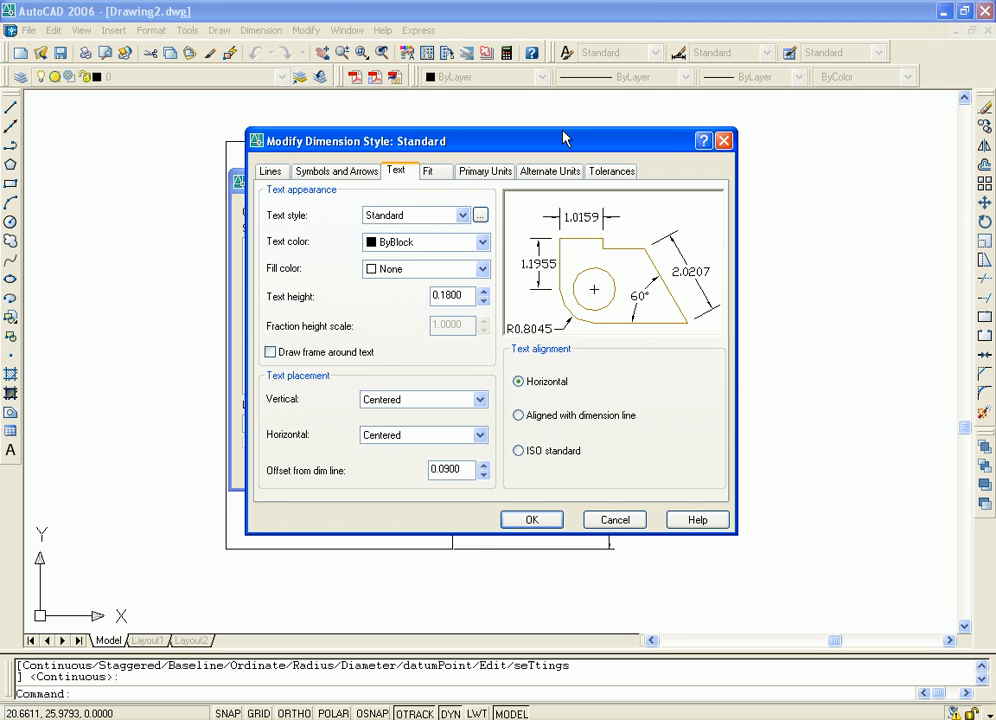
left_click_drag(565, 148, 593, 148)
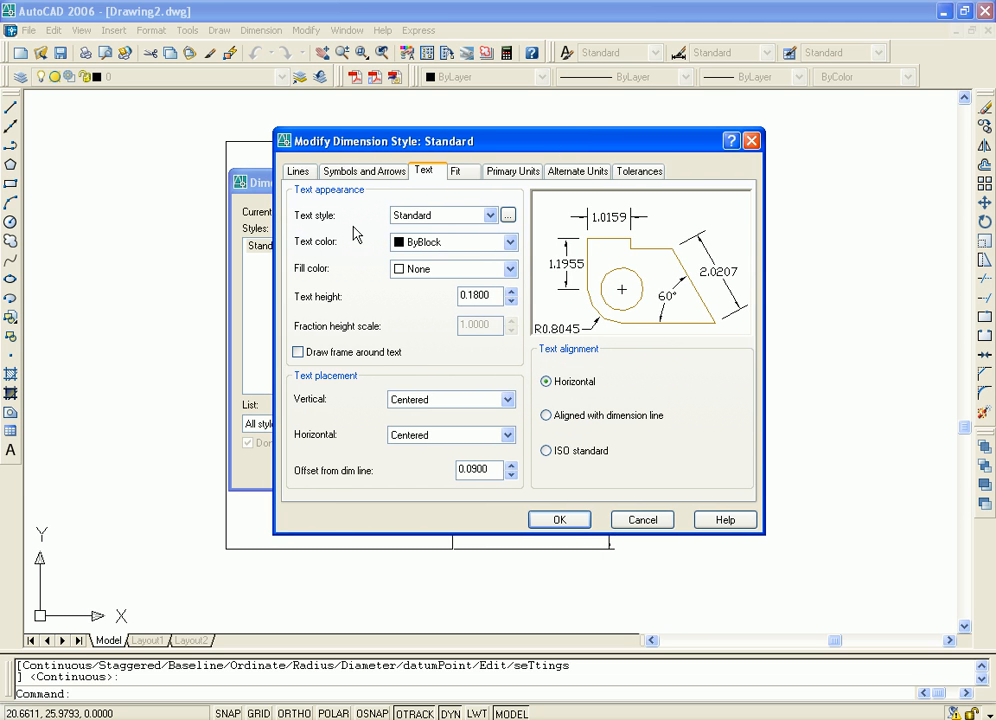
left_click(490, 215)
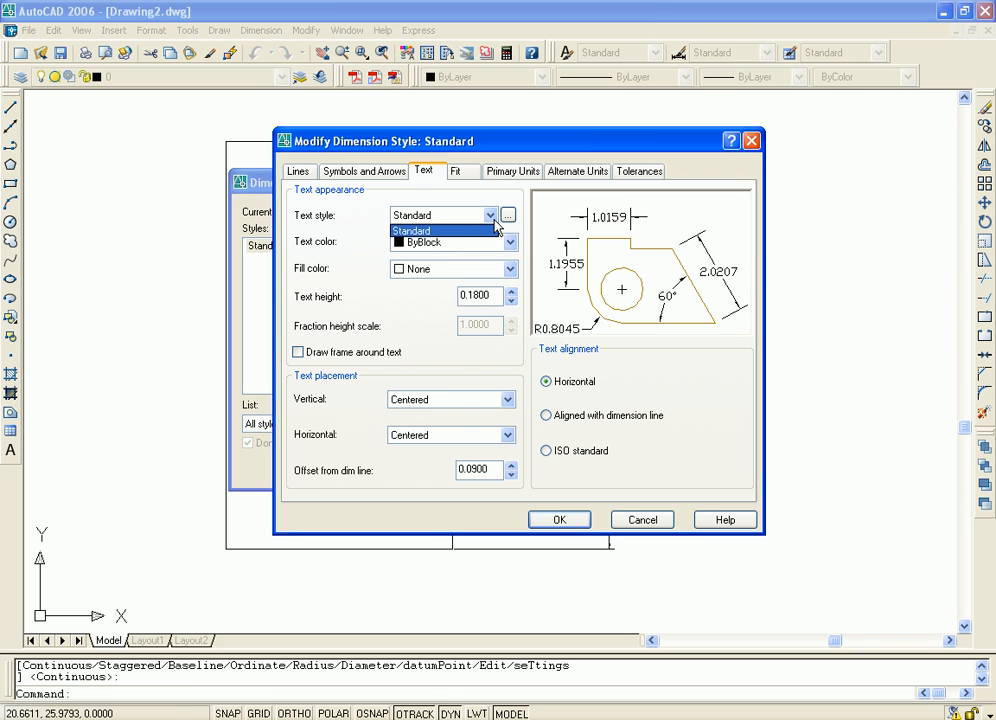
left_click(478, 229)
left_click(510, 216)
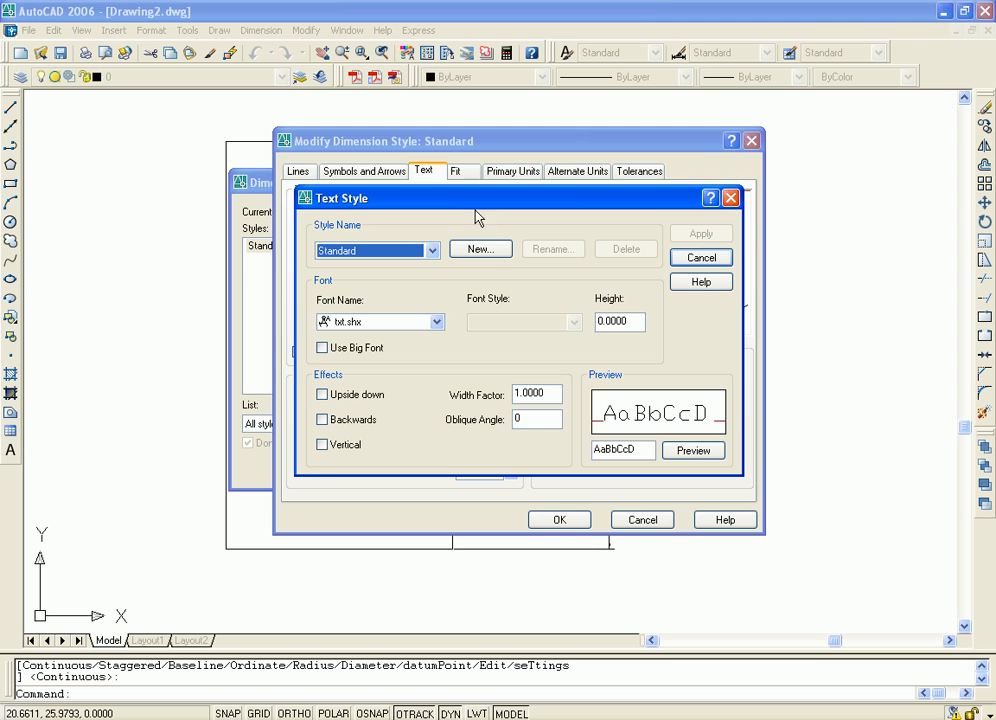
left_click(731, 198)
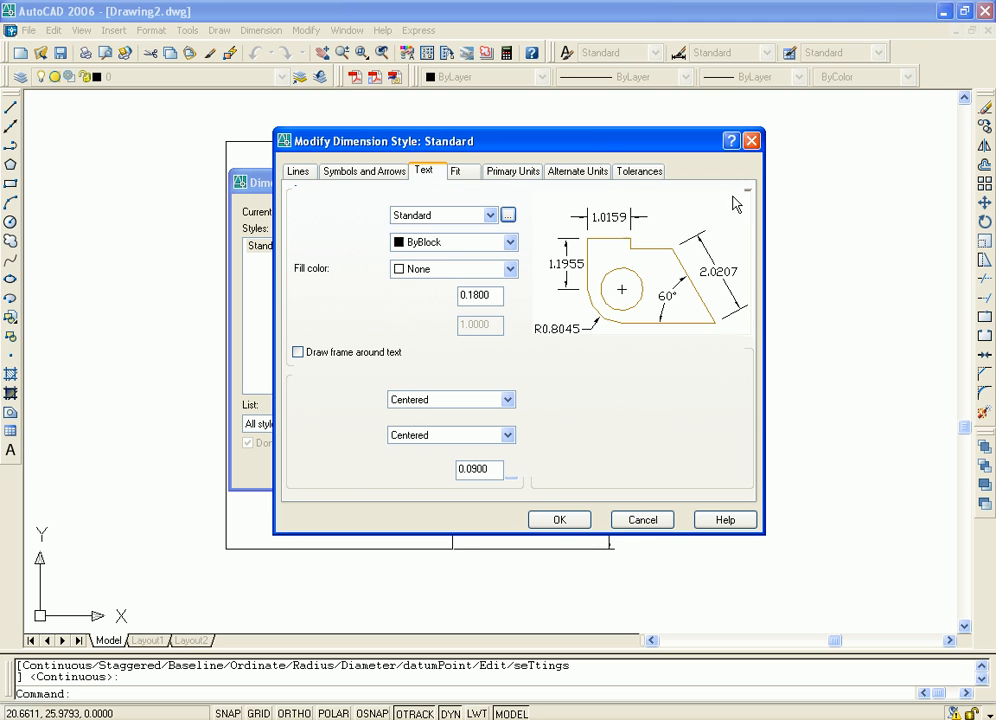
left_click(508, 216)
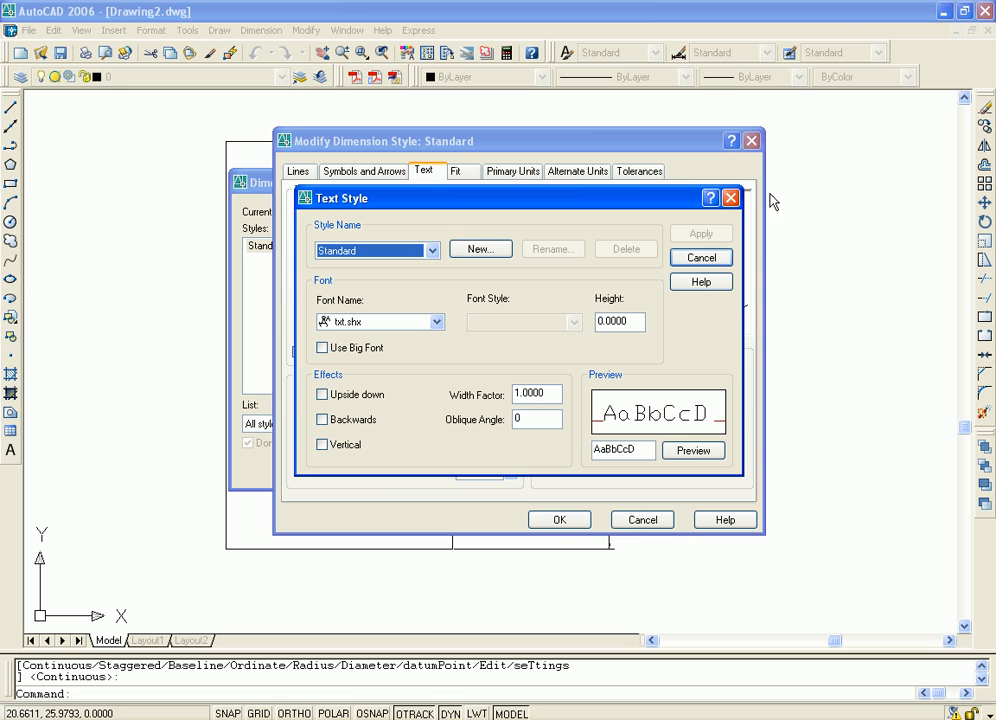
left_click(731, 198)
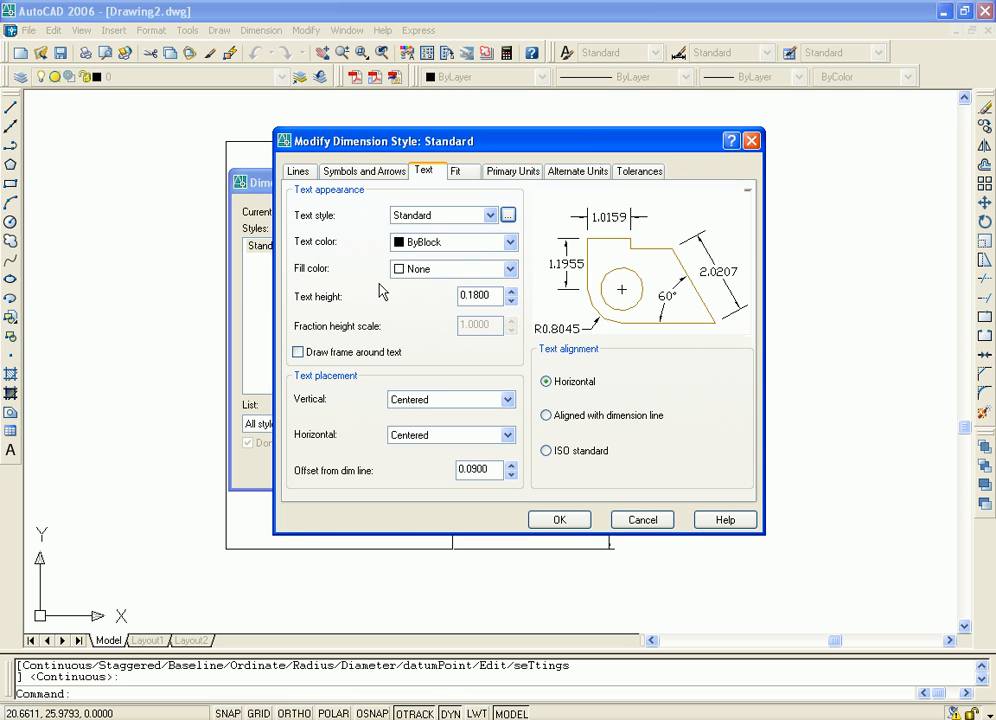
- Preview Red as the dimension text fill color and restore it to None
left_click(512, 270)
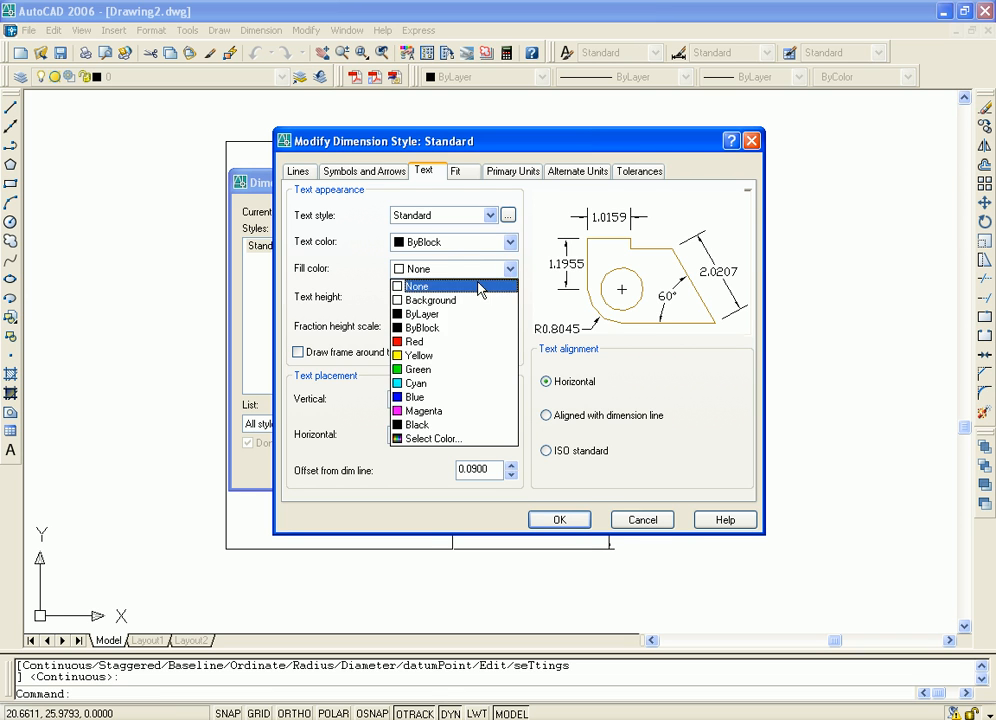
left_click(438, 340)
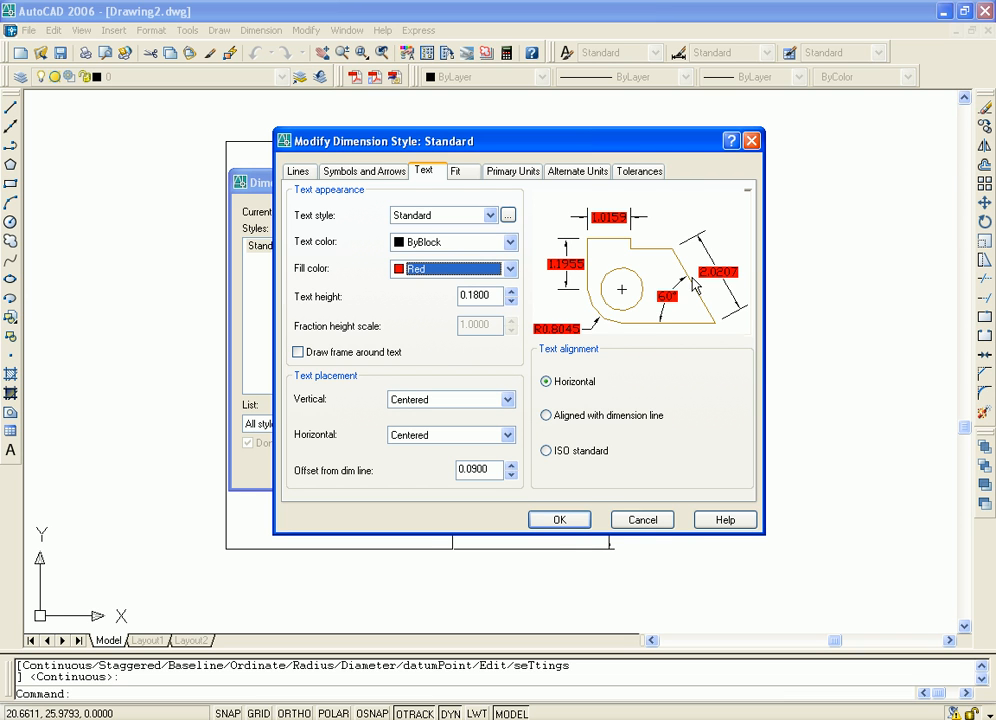
left_click(511, 270)
left_click(471, 287)
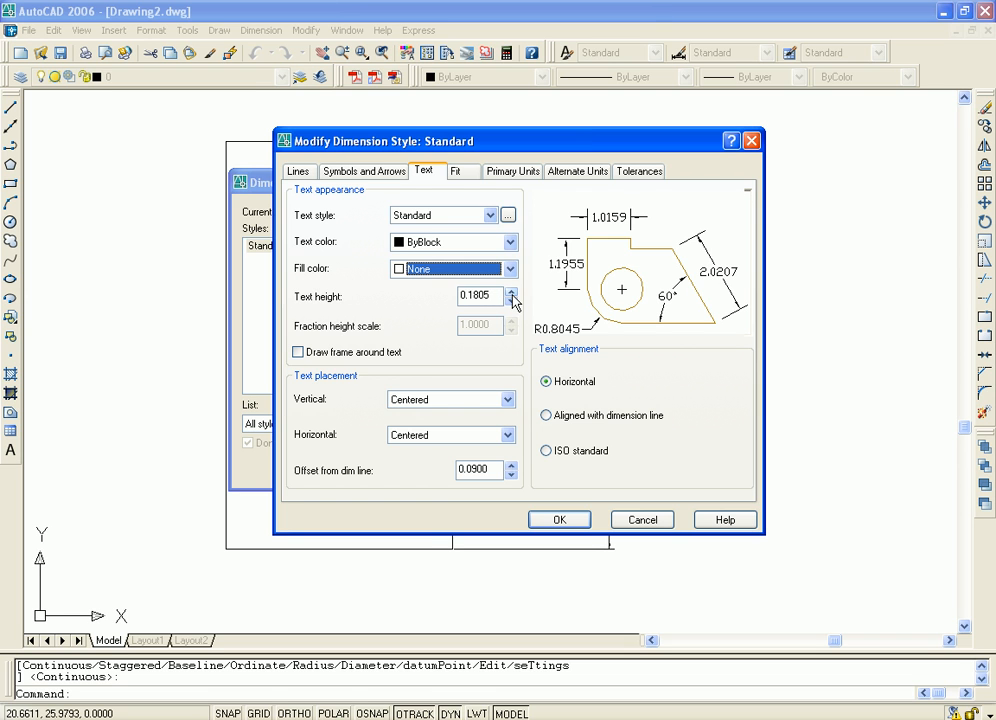
- Gradually increase the dimension text height to 0.1955
left_click(512, 293)
left_click(512, 293)
left_click(512, 293)
left_click(512, 293)
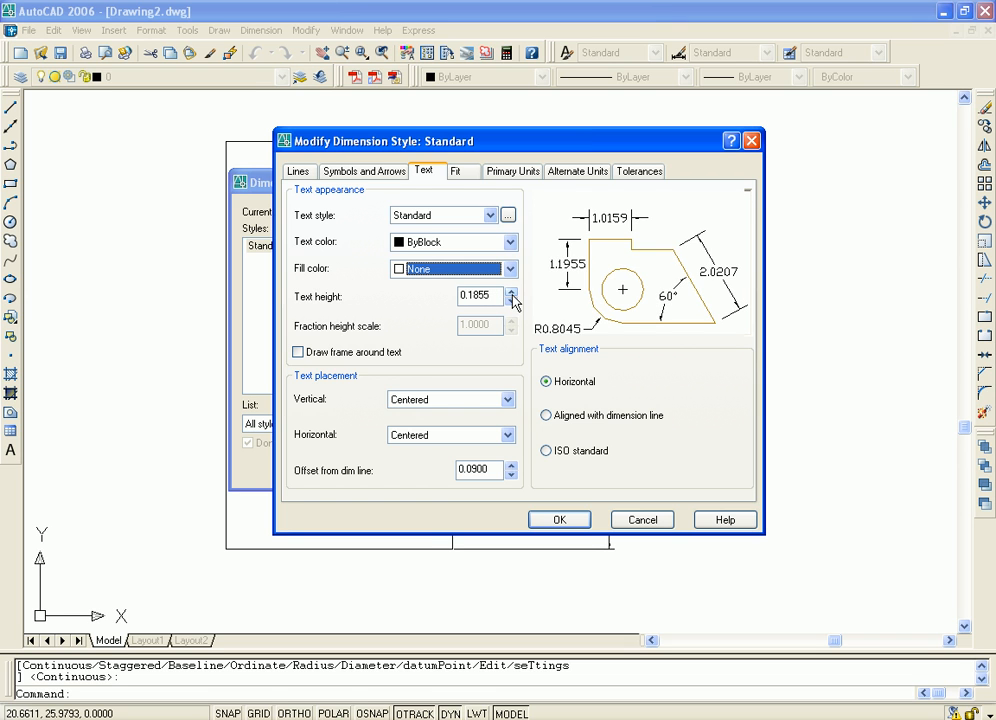
left_click(511, 292)
left_click(511, 292)
left_click(511, 292)
left_click(511, 292)
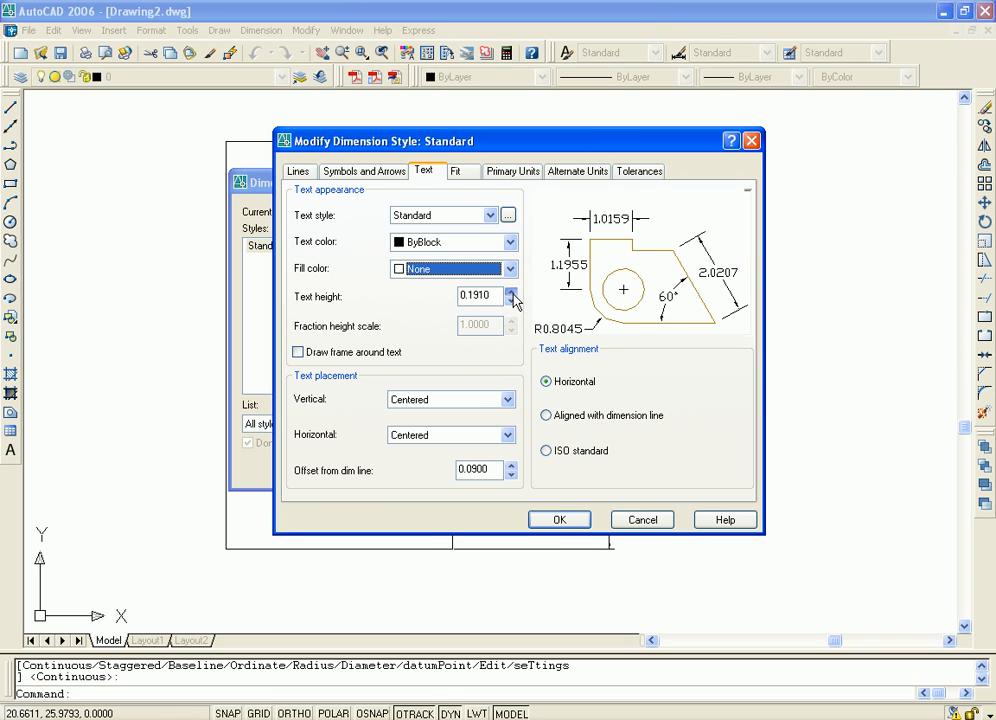
left_click(512, 293)
left_click(512, 293)
left_click(512, 293)
left_click(512, 293)
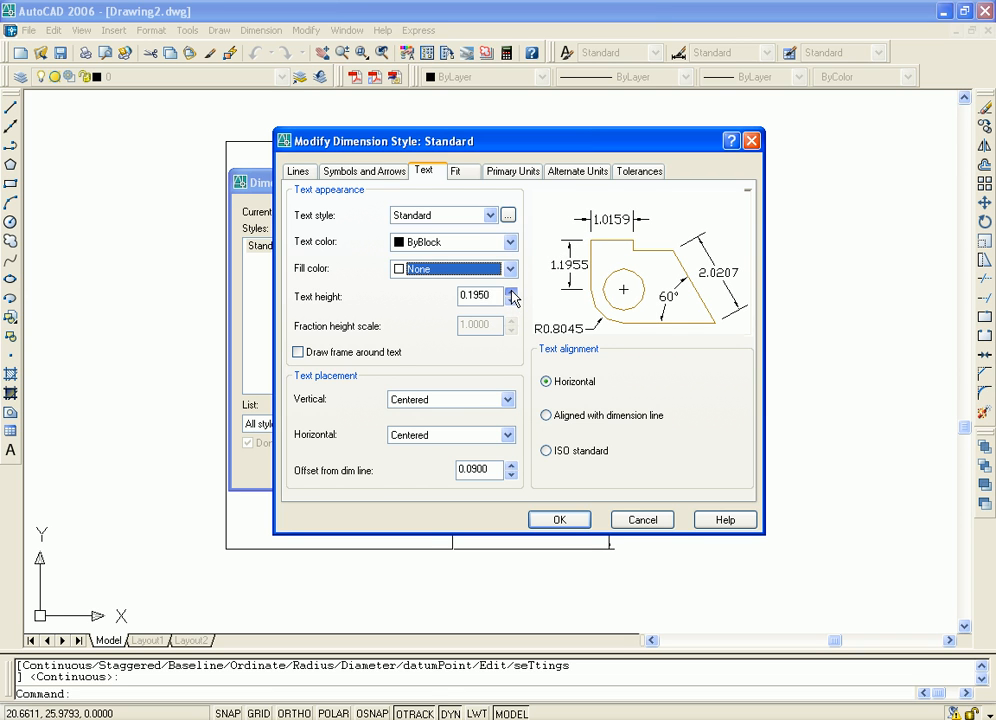
left_click(512, 293)
- Set the dimension text height to 1, keeping the fill color at None
double_click(490, 295)
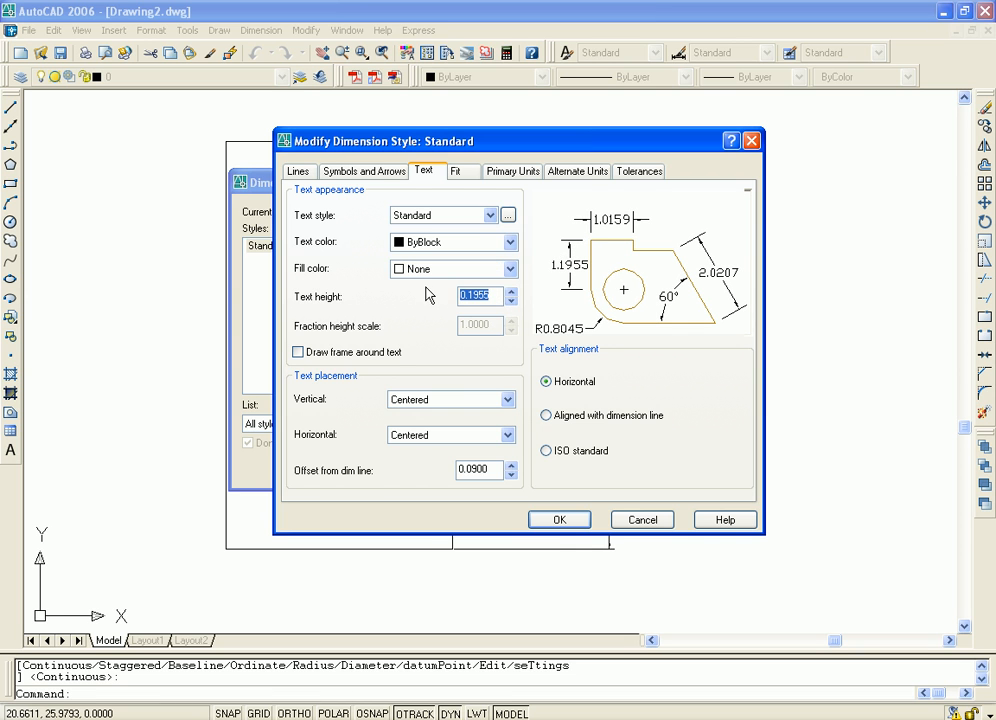
type("1")
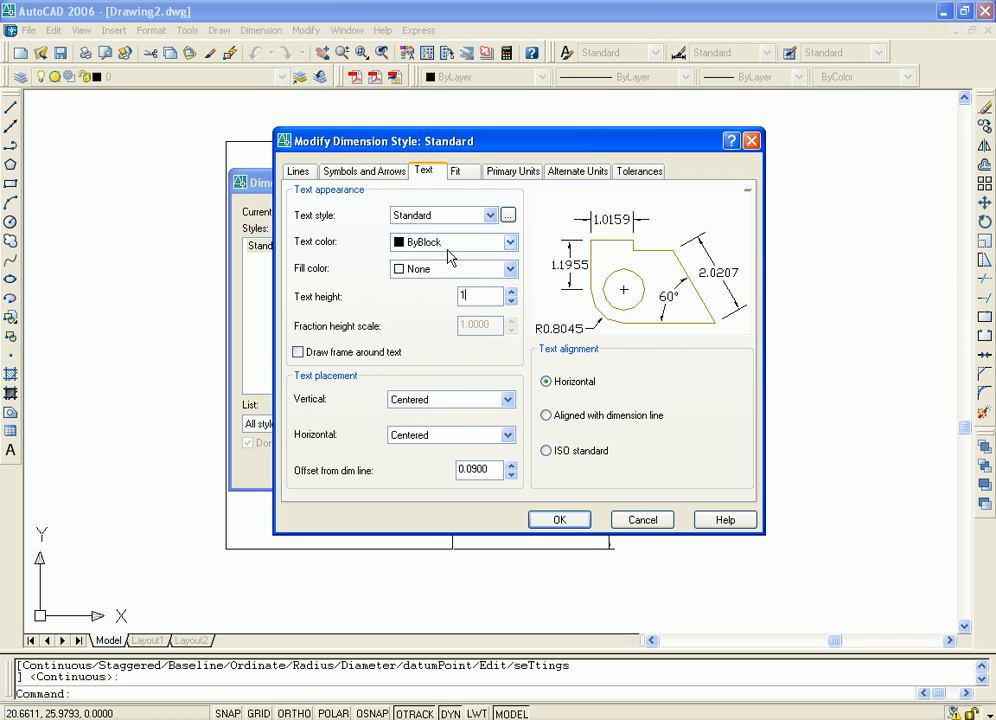
left_click(510, 268)
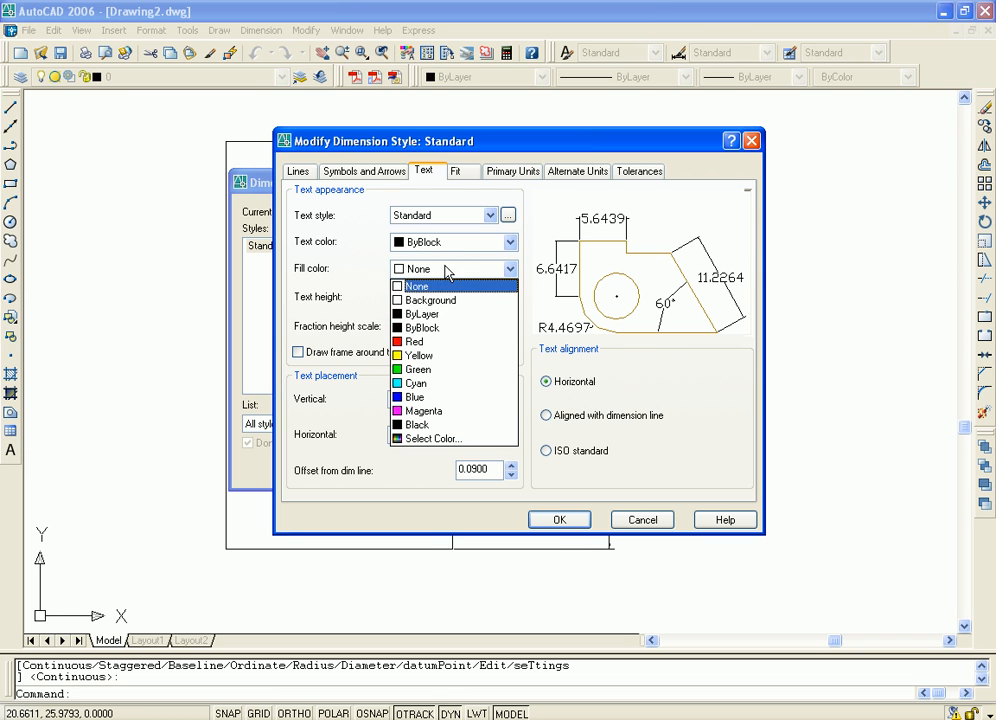
left_click(470, 256)
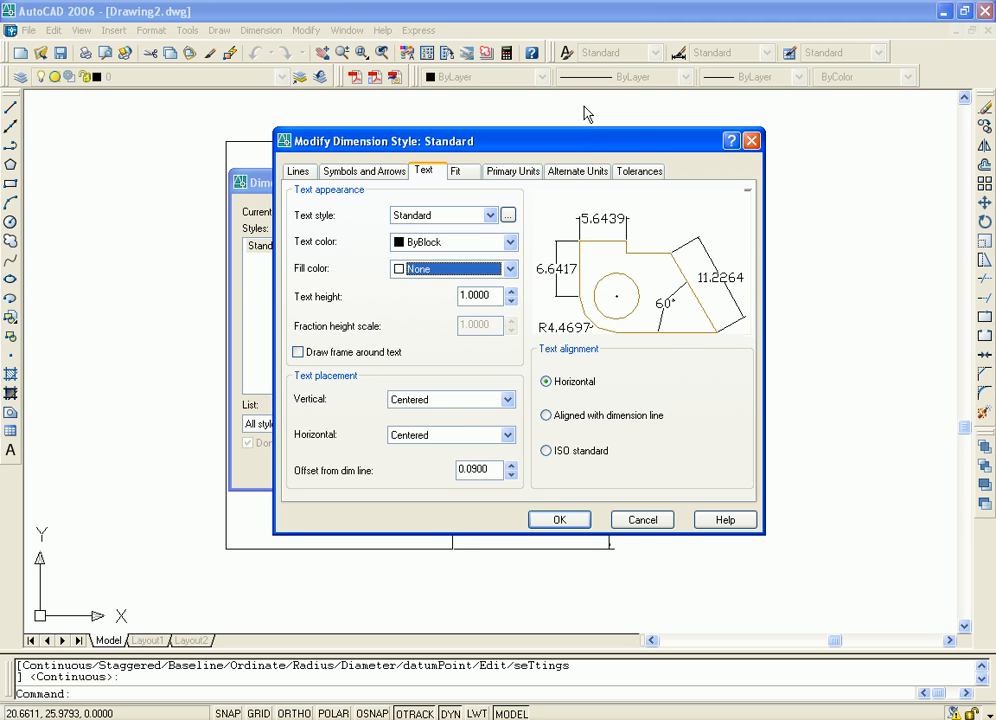
- Set the dimension text height to 0.5
left_click_drag(589, 144, 603, 143)
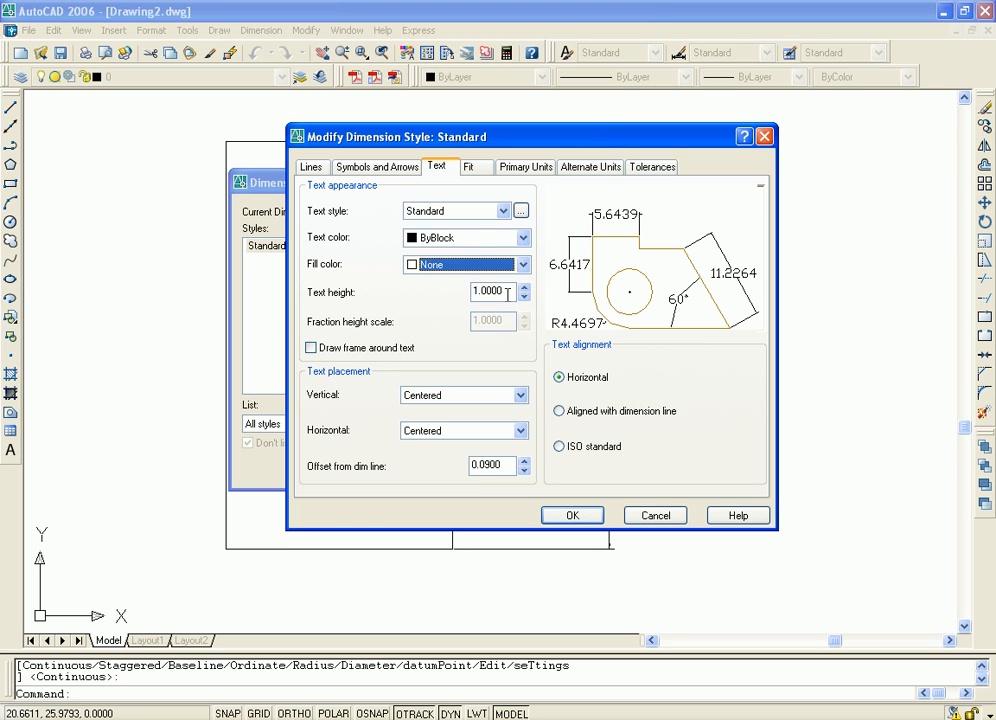
left_click_drag(508, 293, 435, 288)
key("BackSpace")
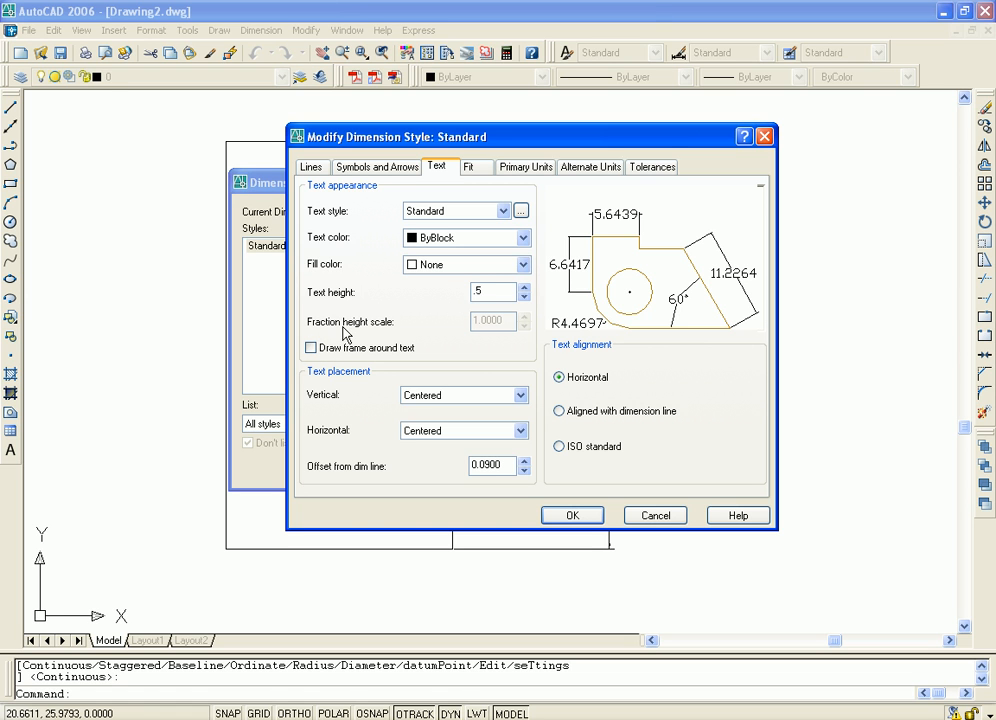
- Preview a frame around the dimension text and turn the frame off again
left_click(312, 350)
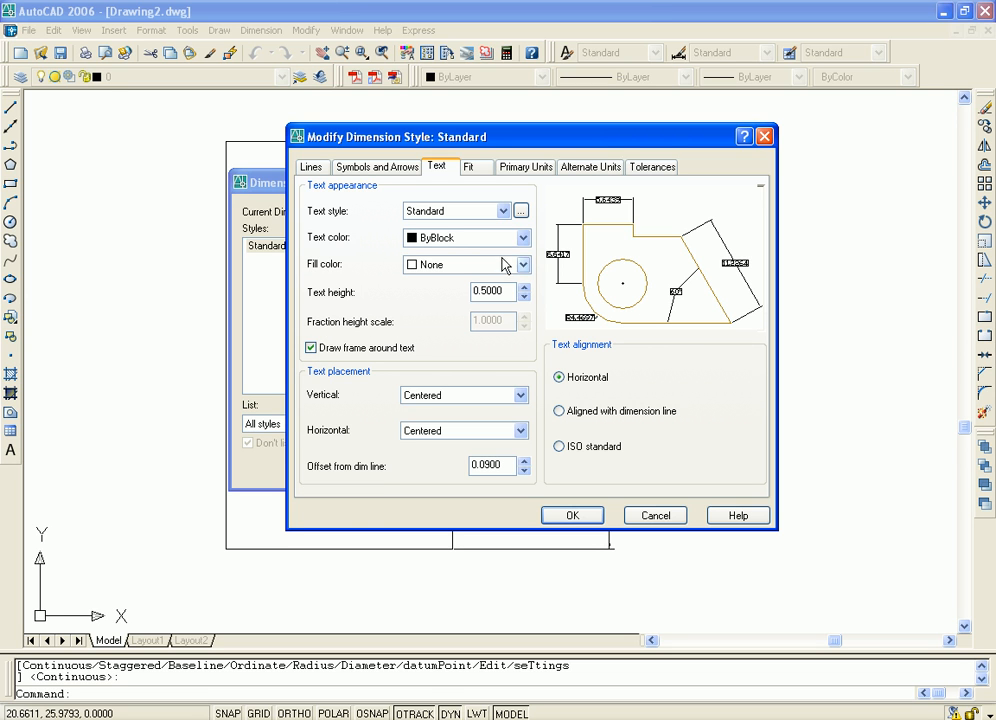
left_click(312, 349)
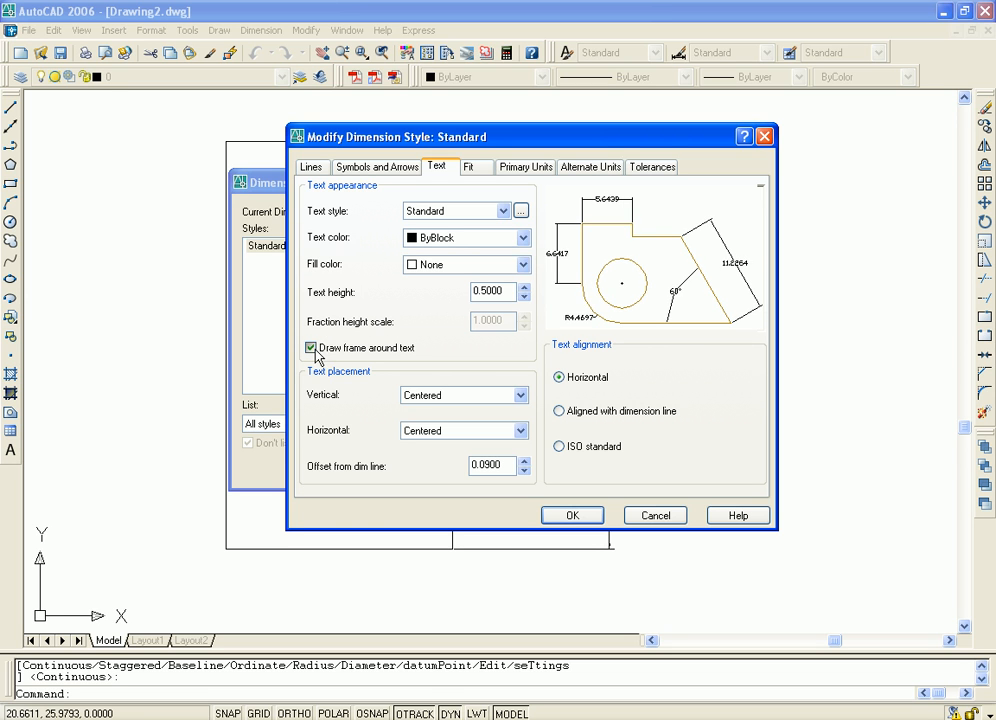
left_click(312, 349)
- Compare Above, Outside and JIS as the vertical text placement, and restore Centered
left_click(519, 396)
left_click(468, 422)
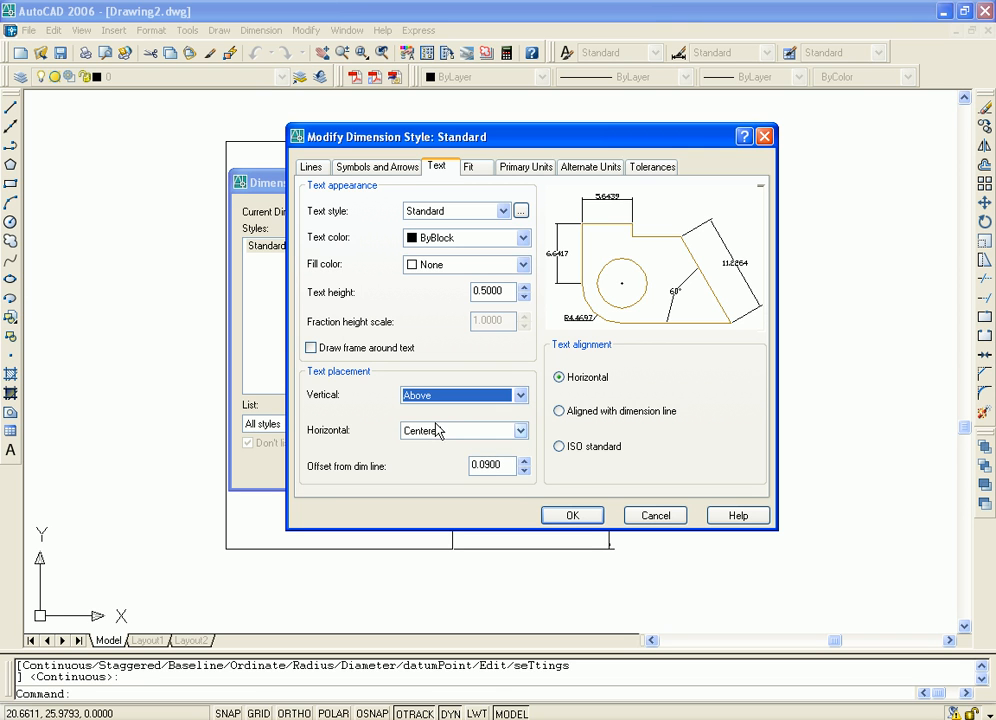
left_click(518, 396)
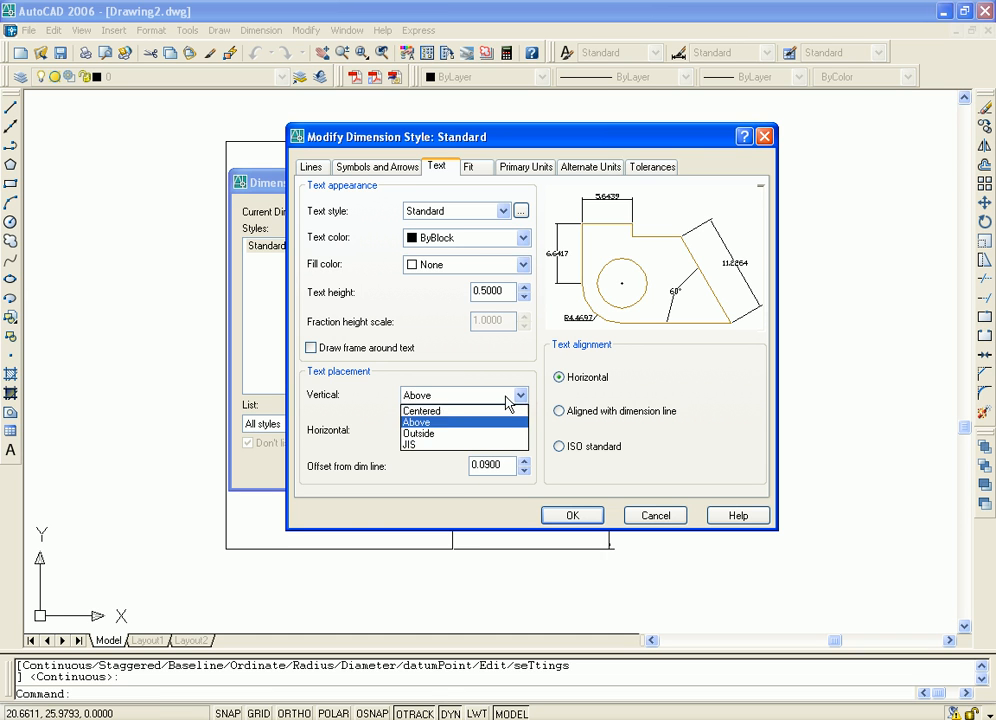
left_click(408, 434)
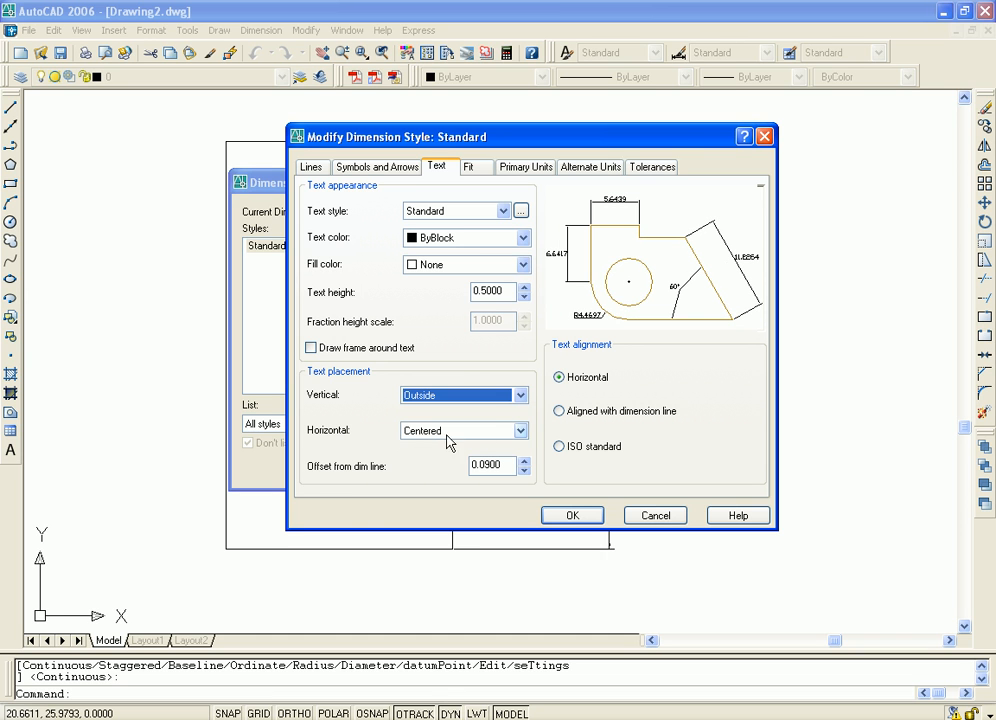
left_click(520, 396)
left_click(460, 446)
left_click(517, 398)
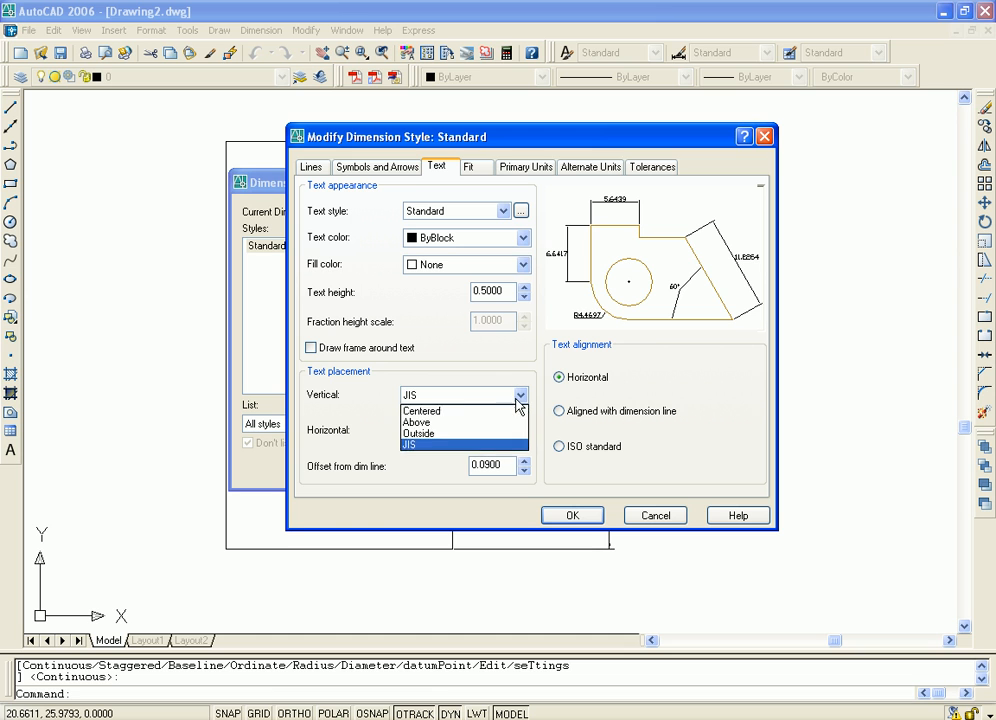
left_click(439, 412)
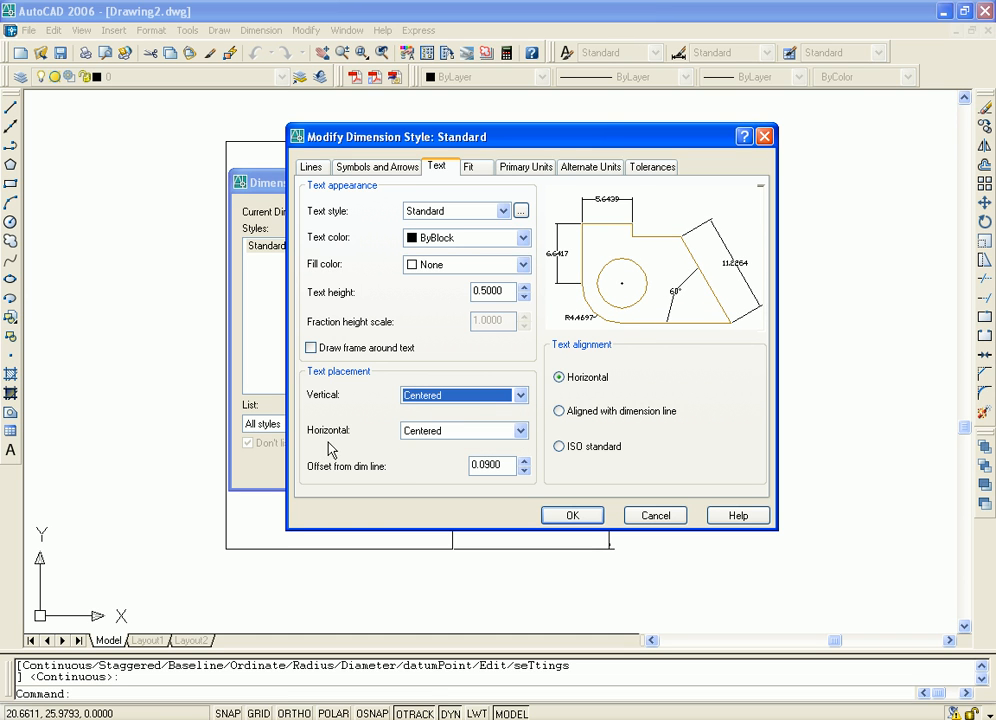
- Try At Ext Line 1 and At Ext Line 2 as the horizontal text placement, and restore Centered
left_click(520, 430)
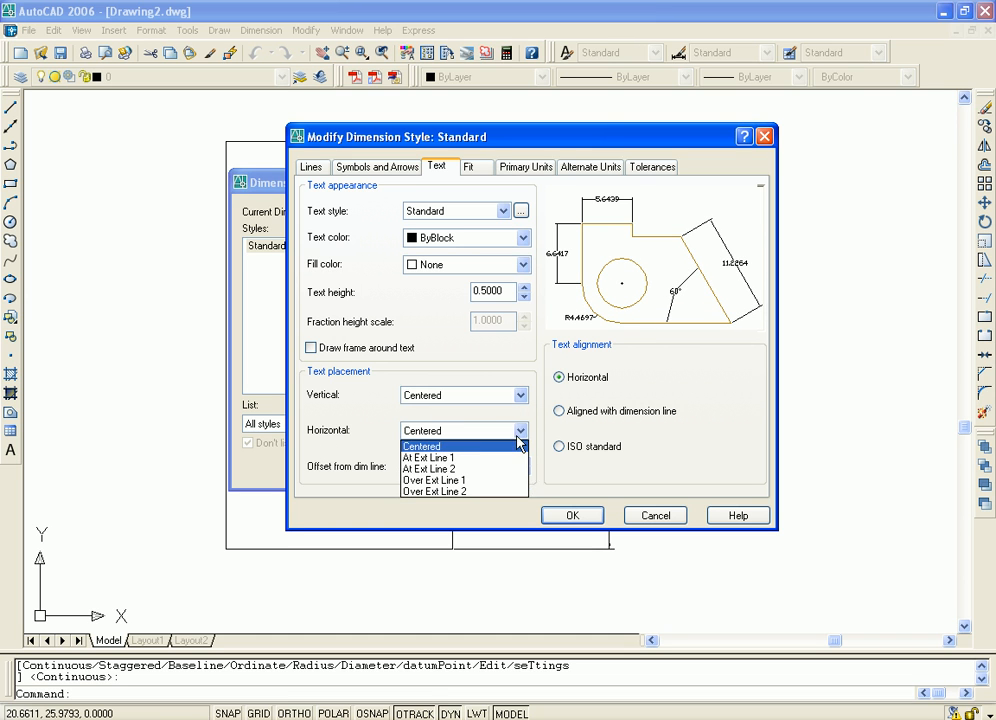
left_click(452, 459)
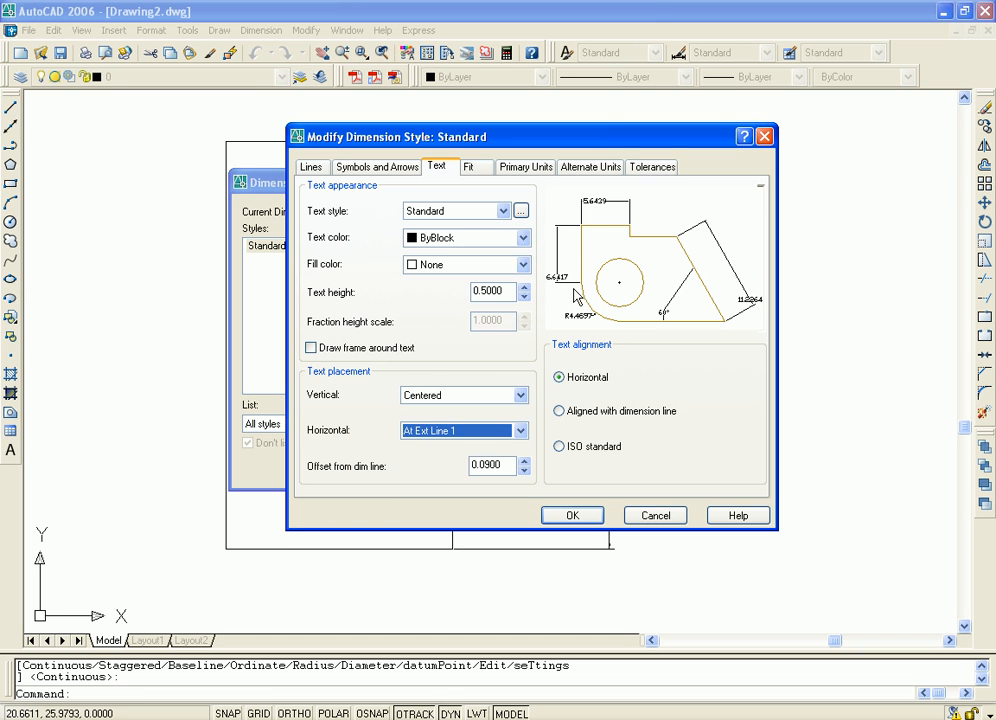
left_click(520, 430)
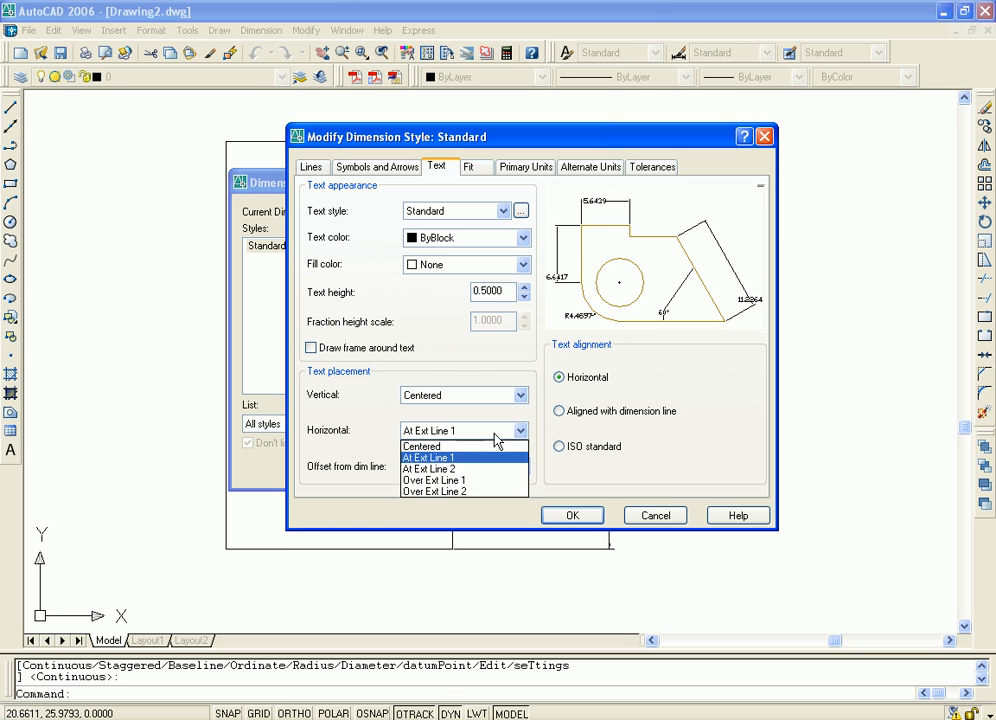
left_click(490, 470)
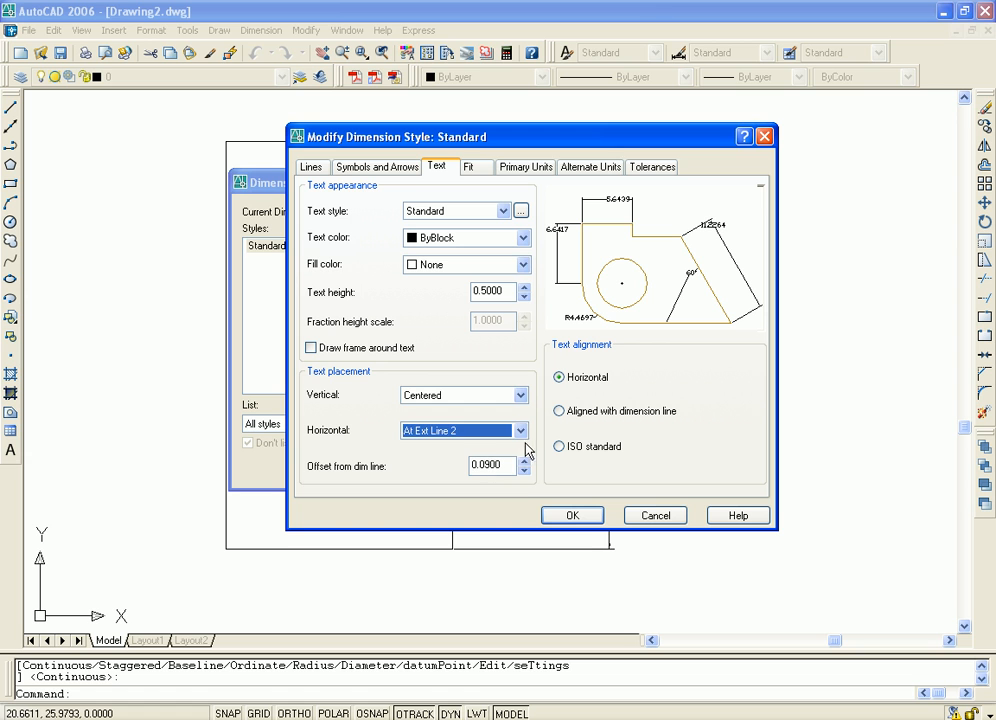
left_click(520, 430)
left_click(440, 444)
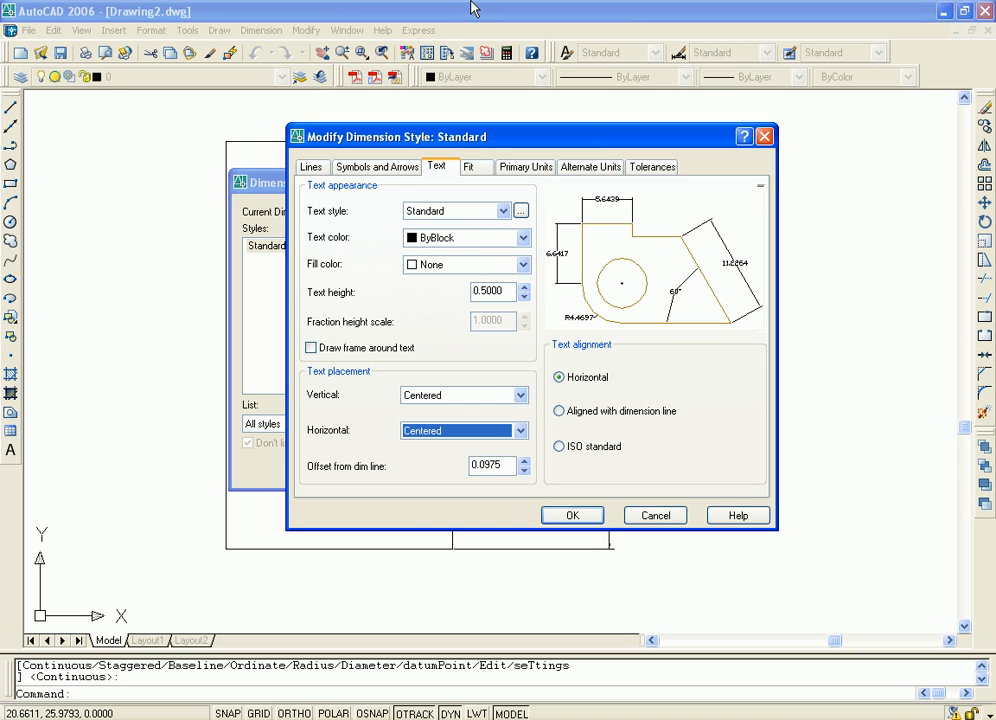
- Compare the Aligned with dimension line and ISO standard text alignments, and restore Horizontal
left_click(559, 411)
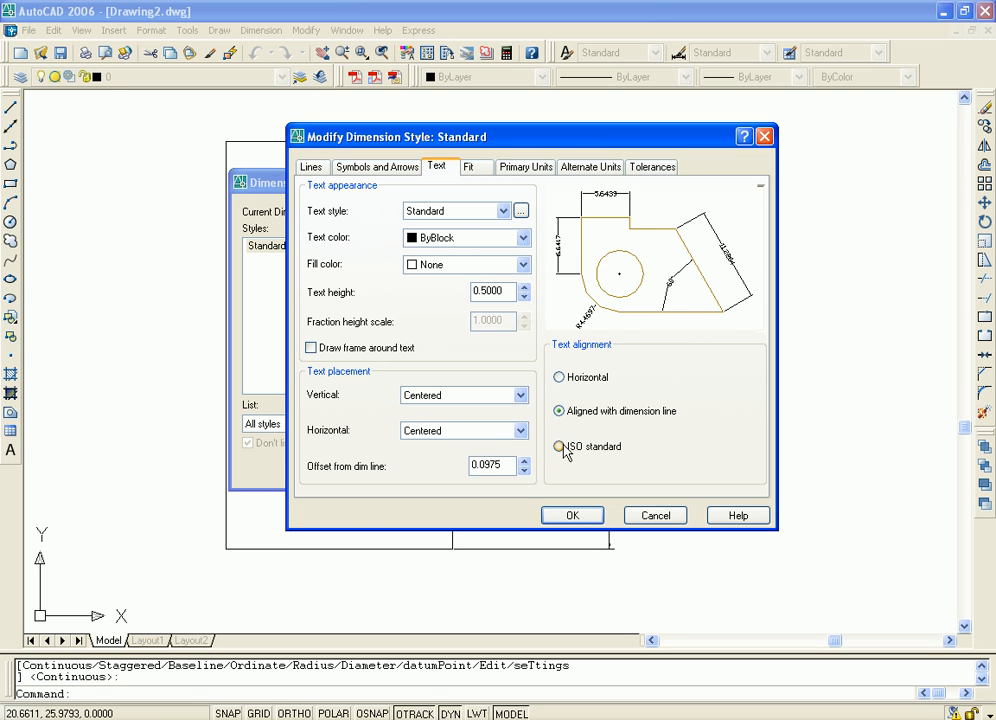
left_click(563, 450)
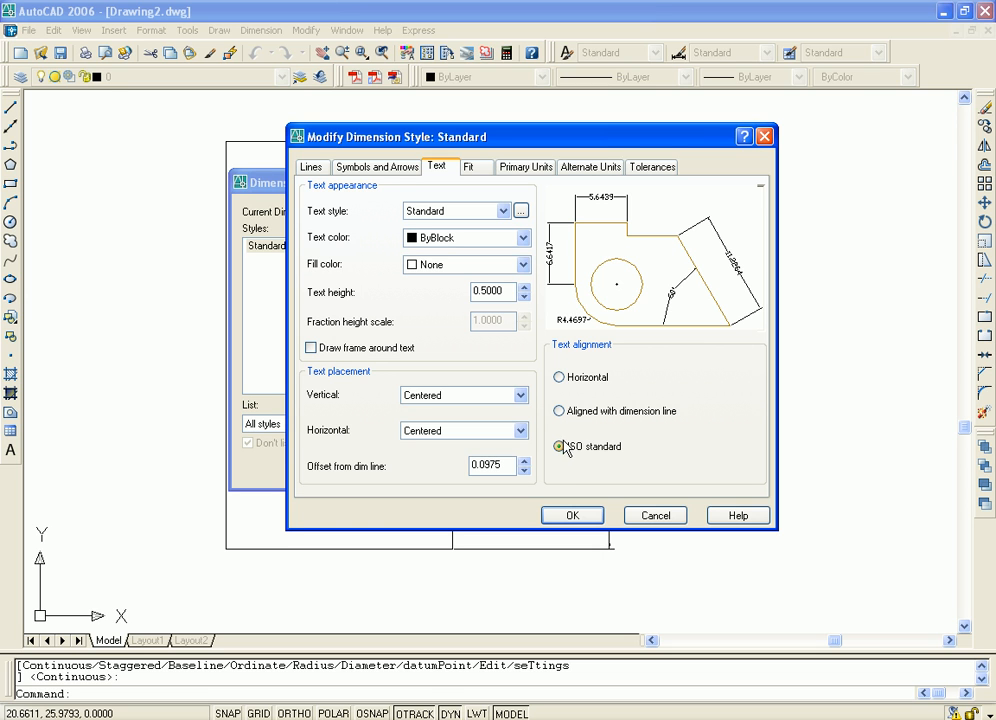
left_click(562, 380)
- Compare Arrows with Either text or arrows (best fit) as the fit option, and keep Arrows selected
left_click(478, 168)
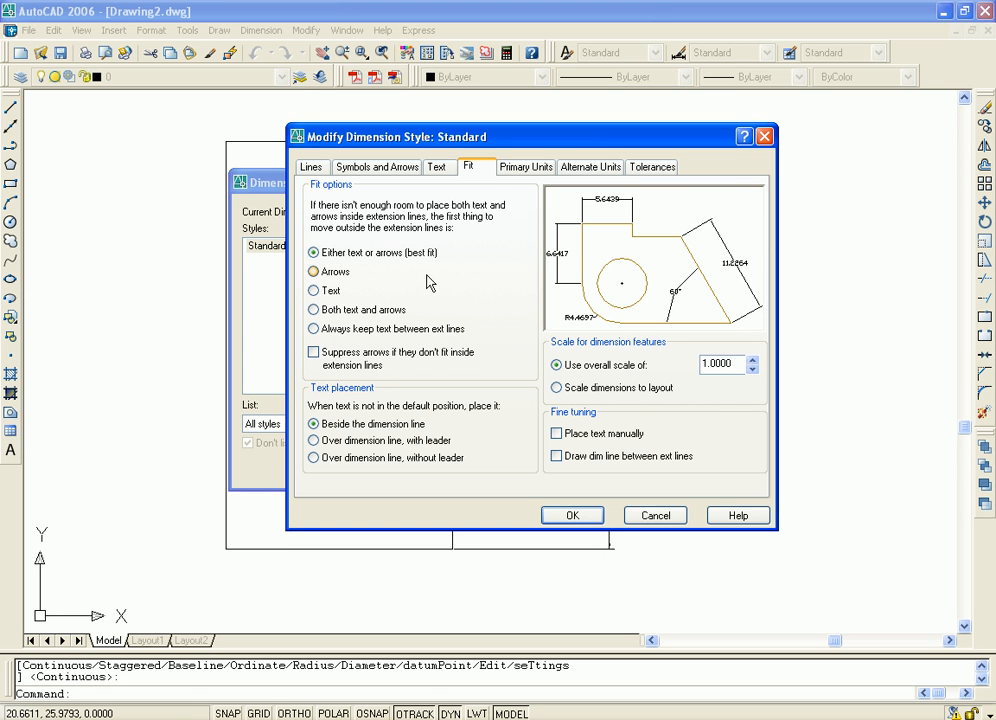
left_click(314, 272)
left_click(314, 253)
left_click(316, 273)
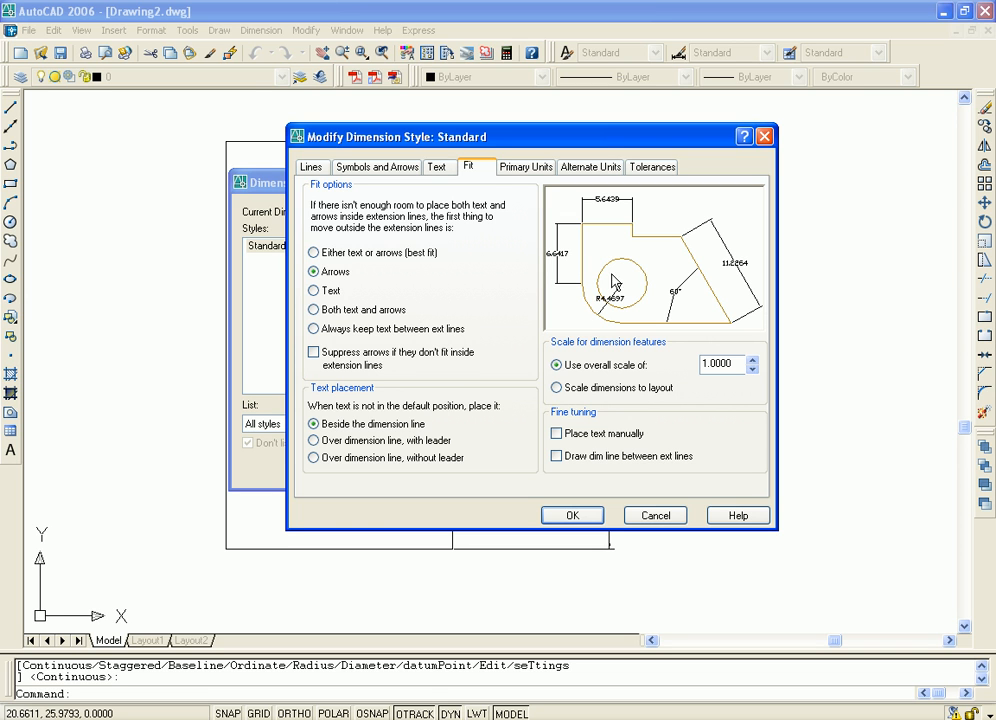
- Try suppressing non-fitting arrows and placing text over the dimension line with and without leader, and restore Beside the dimension line
left_click(314, 353)
left_click(314, 440)
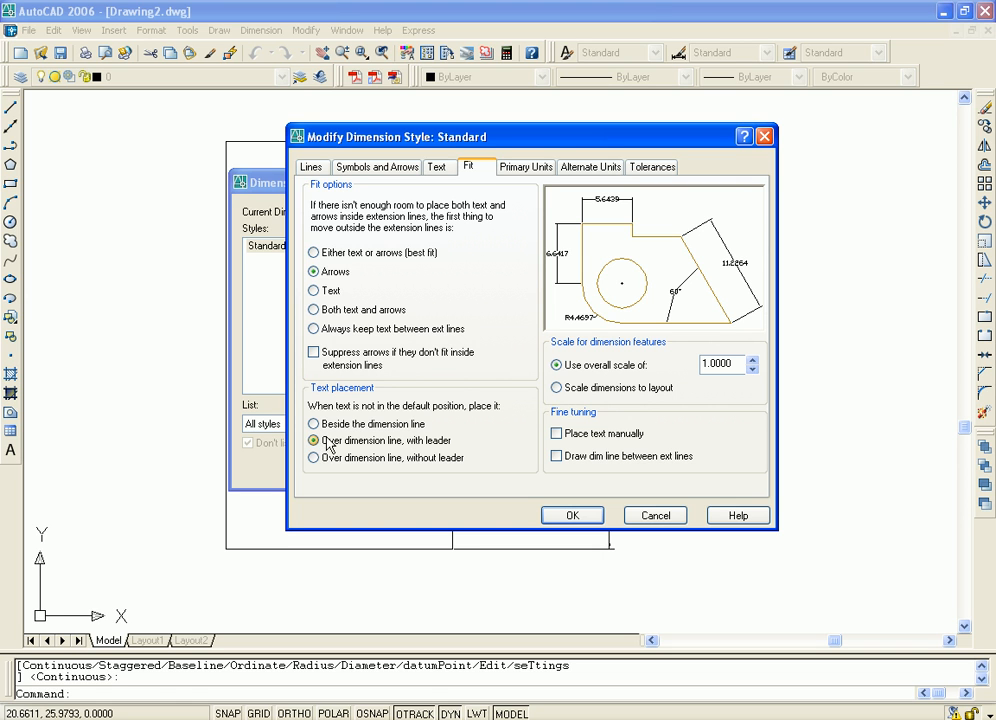
left_click(315, 457)
- Preview an overall dimension scale of 2, and bring the scale back to 1.0080
left_click(752, 364)
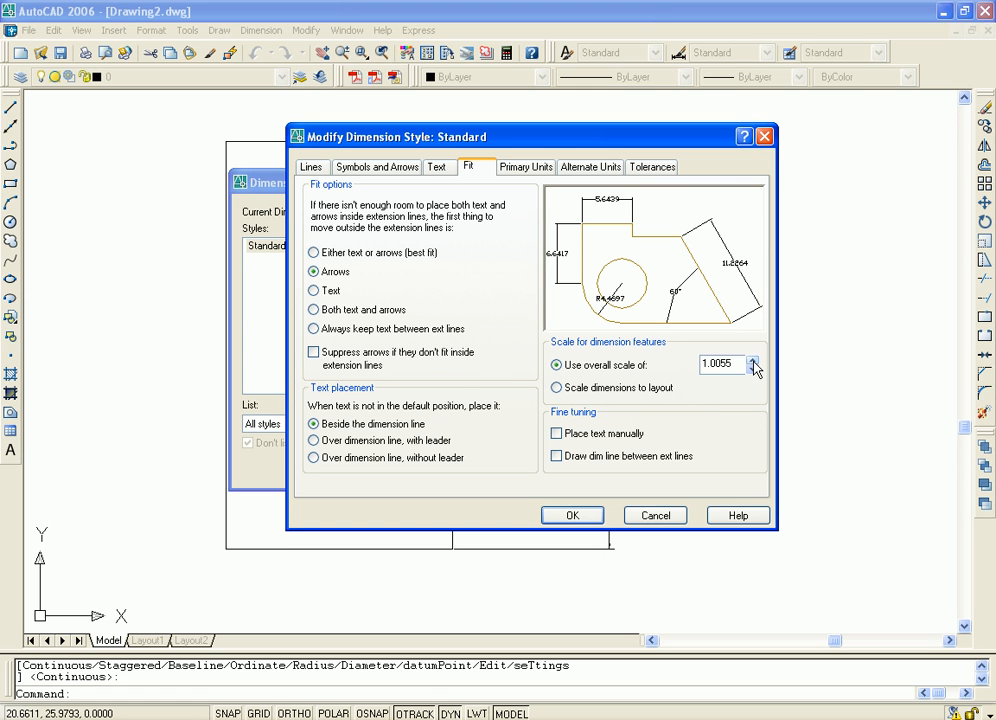
left_click(752, 364)
type("2")
left_click(666, 387)
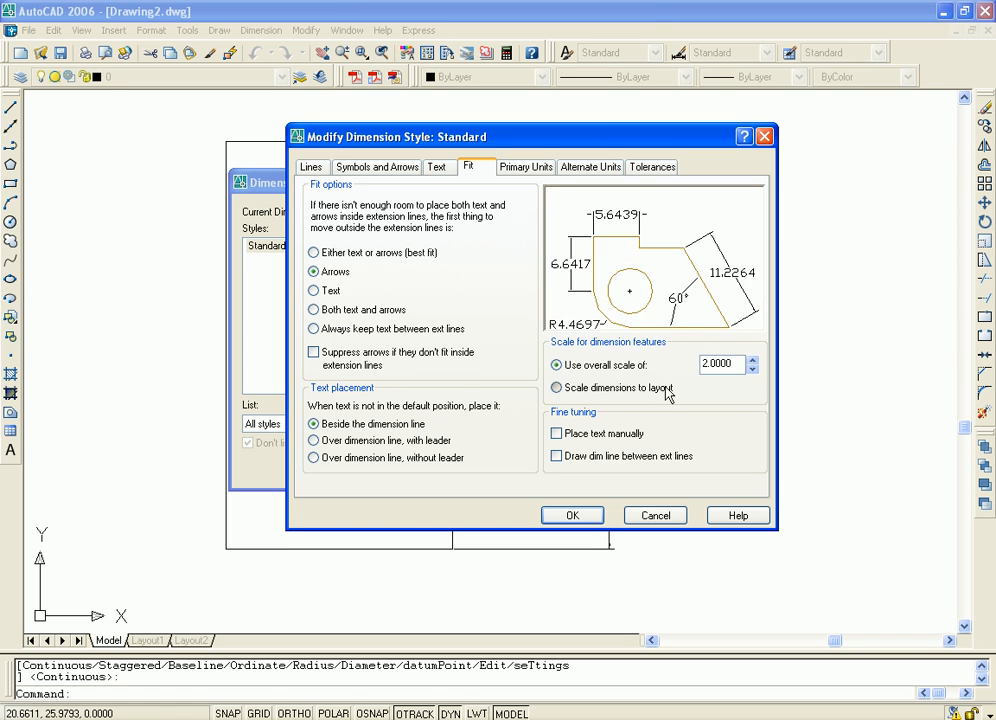
left_click(566, 368)
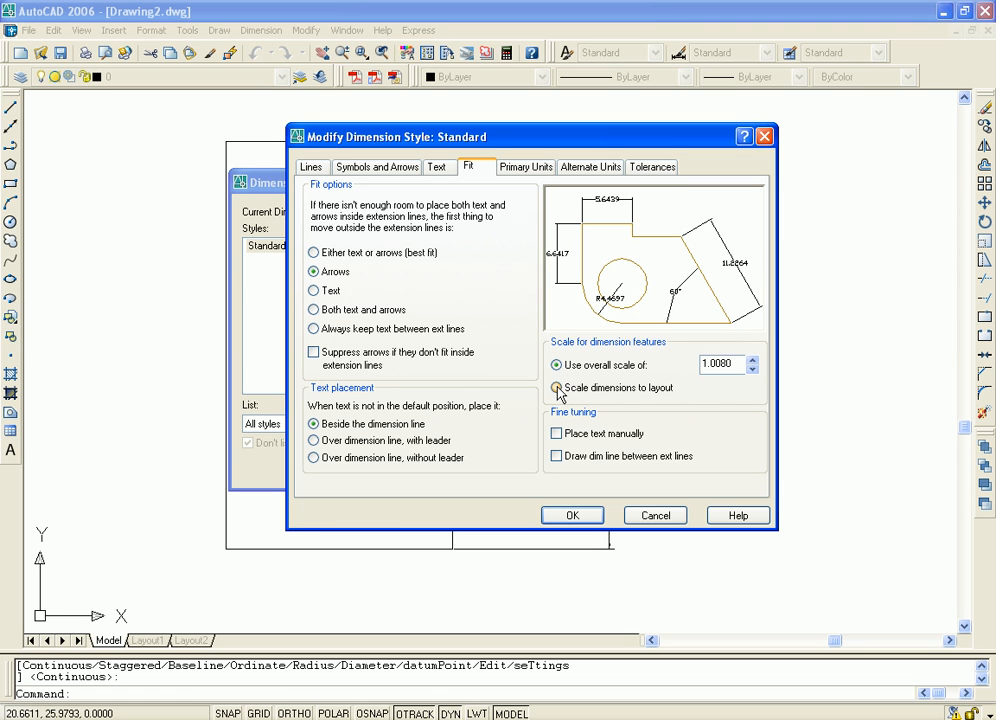
- Try Scale dimensions to layout, return to the overall scale, and try the Place text manually and Draw dim line between ext lines options
left_click(557, 388)
left_click(557, 365)
left_click(557, 433)
left_click(557, 456)
- Try Engineering as the primary linear unit format, and set the format to Architectural
left_click(527, 167)
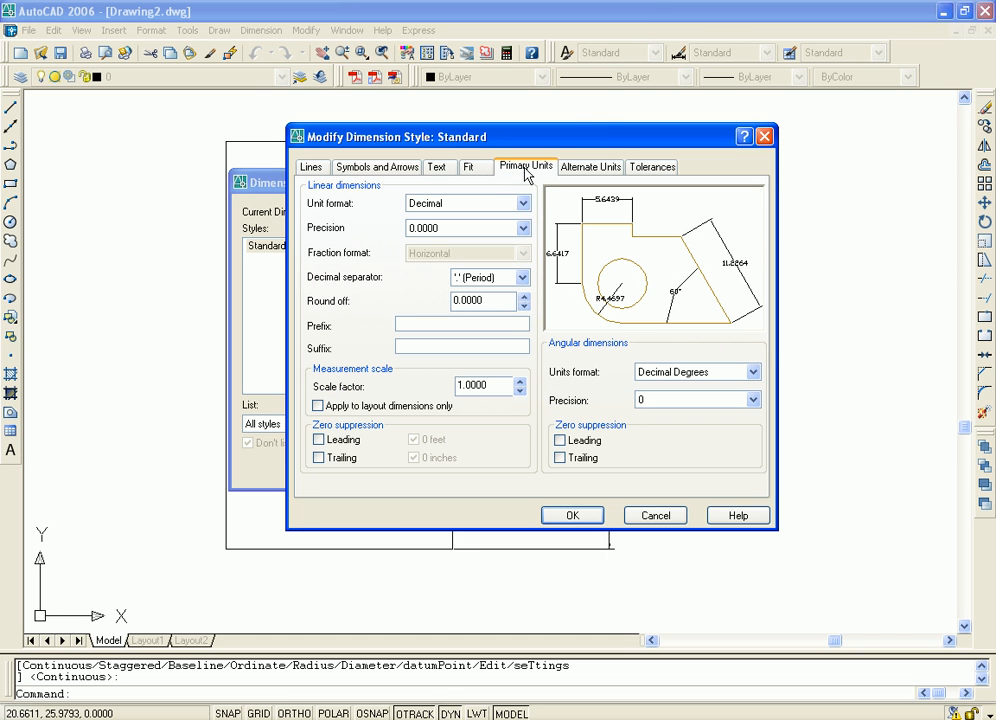
left_click_drag(575, 142, 547, 144)
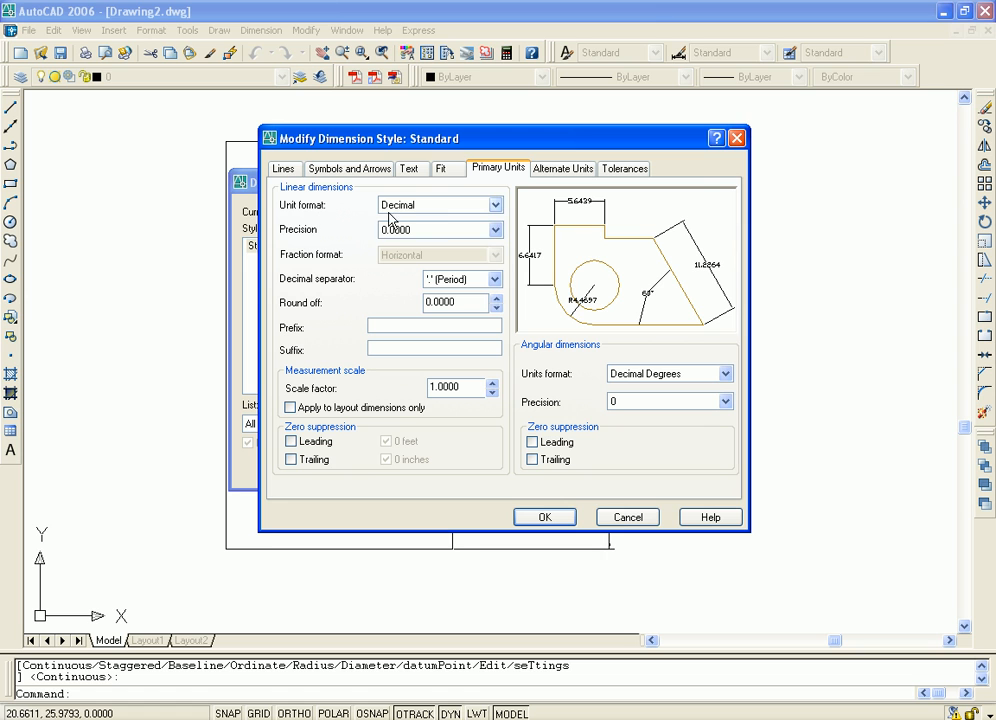
left_click(495, 204)
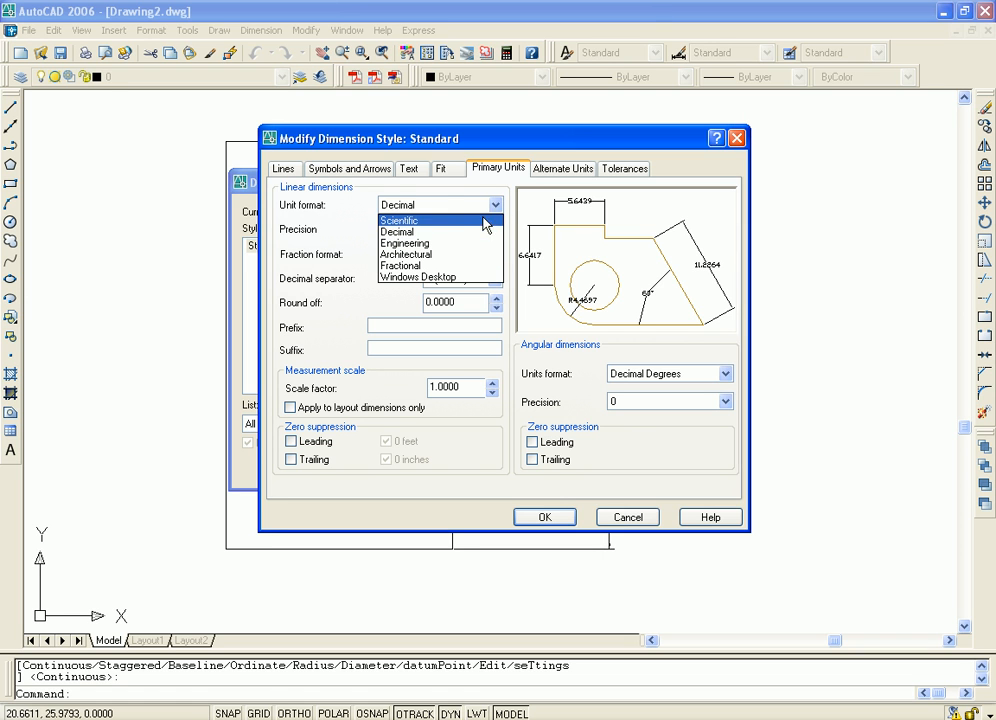
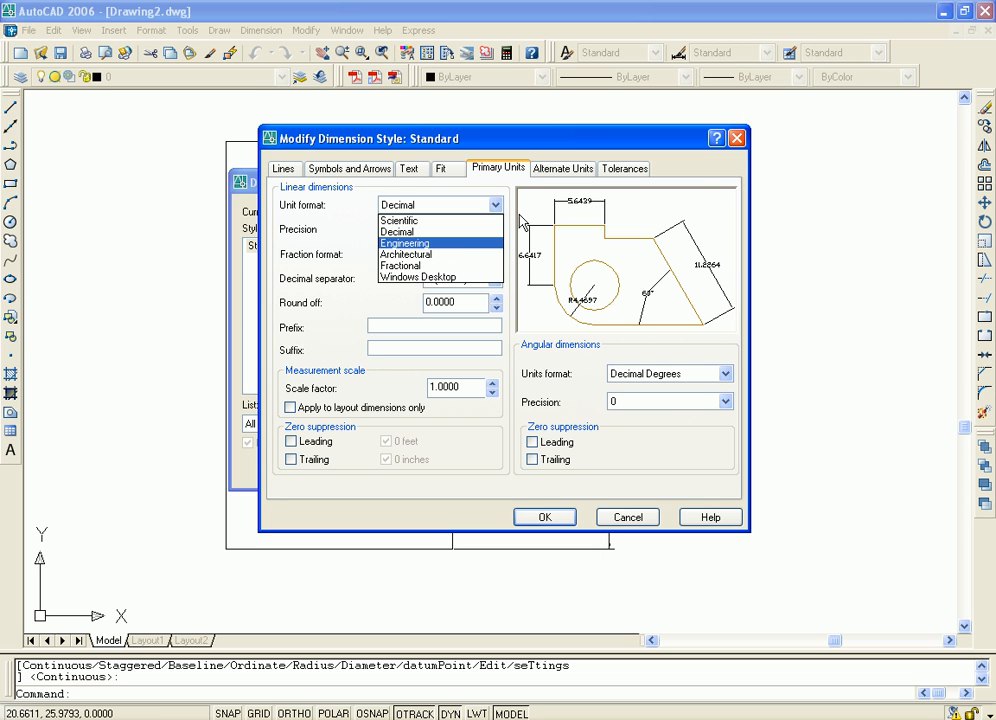
left_click(433, 243)
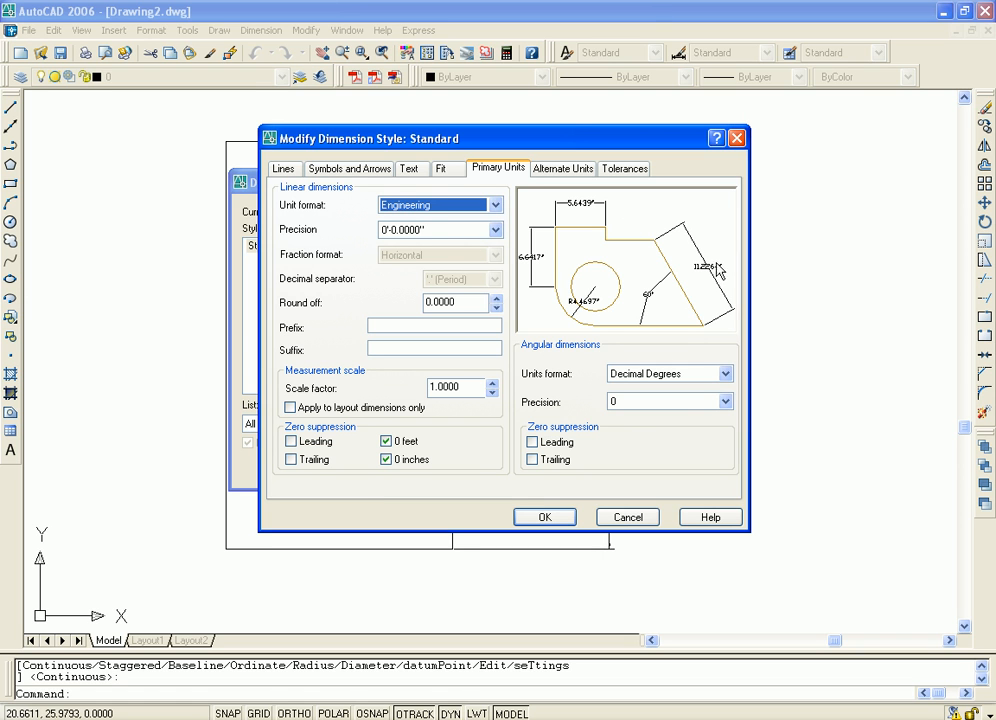
left_click(497, 207)
left_click(422, 260)
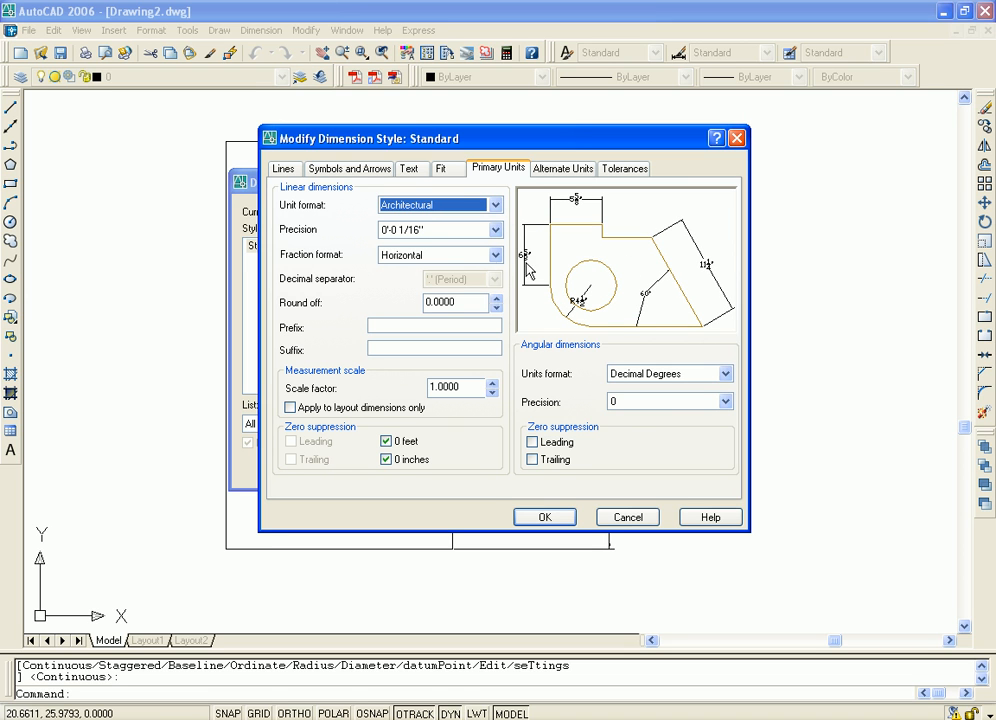
- Check the fraction height scale in the dimension text settings and return to the primary units
left_click(409, 169)
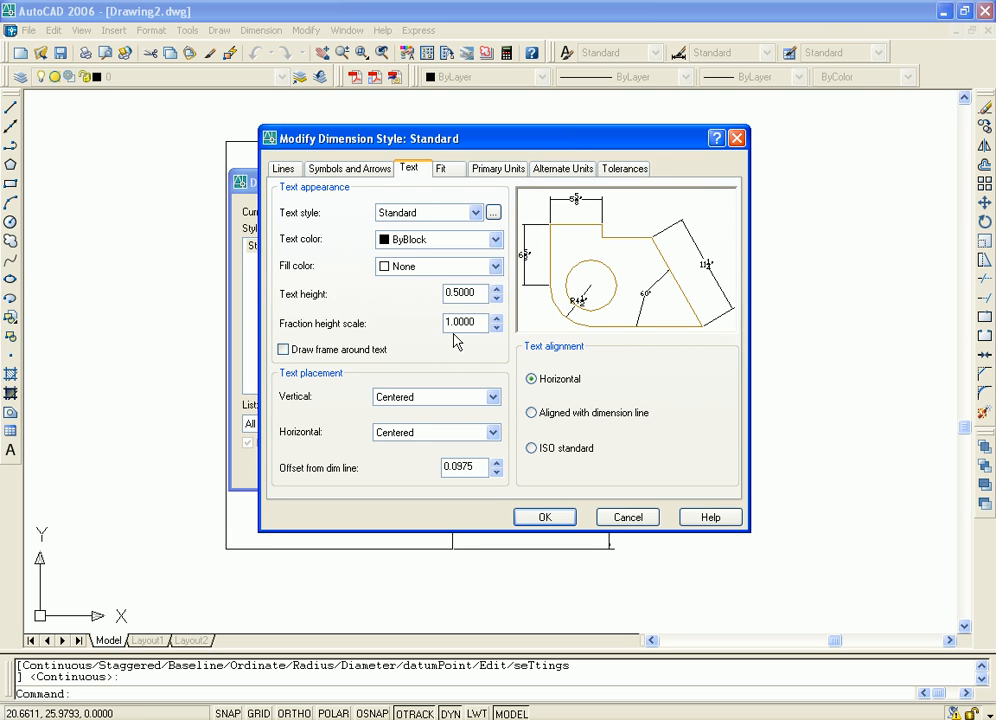
left_click(443, 167)
left_click(498, 168)
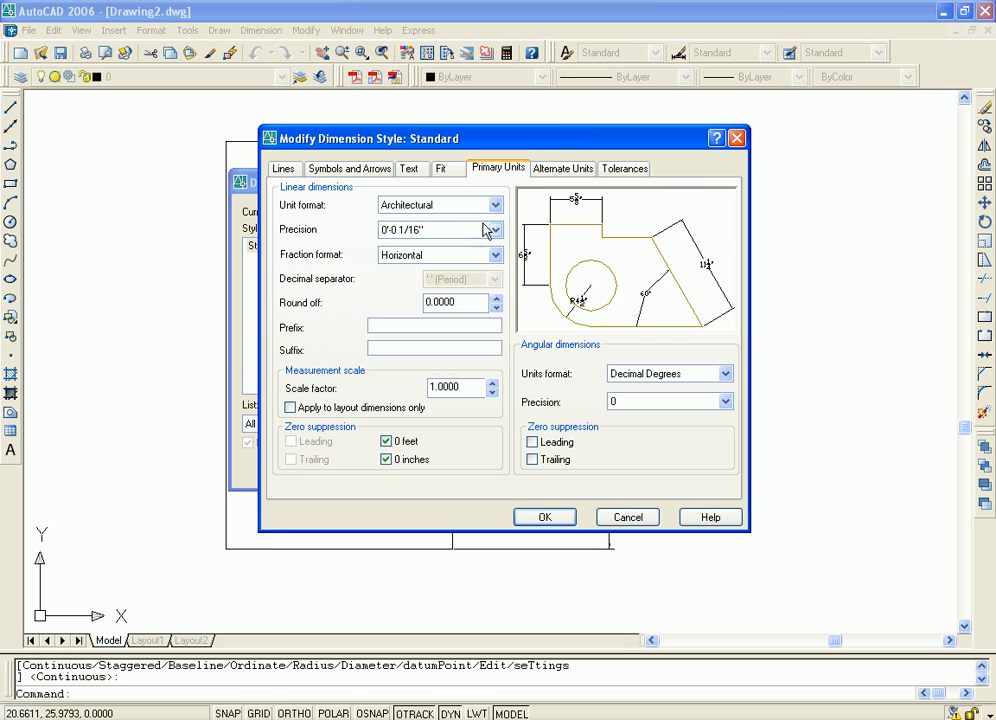
- Set the linear precision to 0'-0", compare the Diagonal and Not Stacked fraction formats, and restore Horizontal
left_click(492, 231)
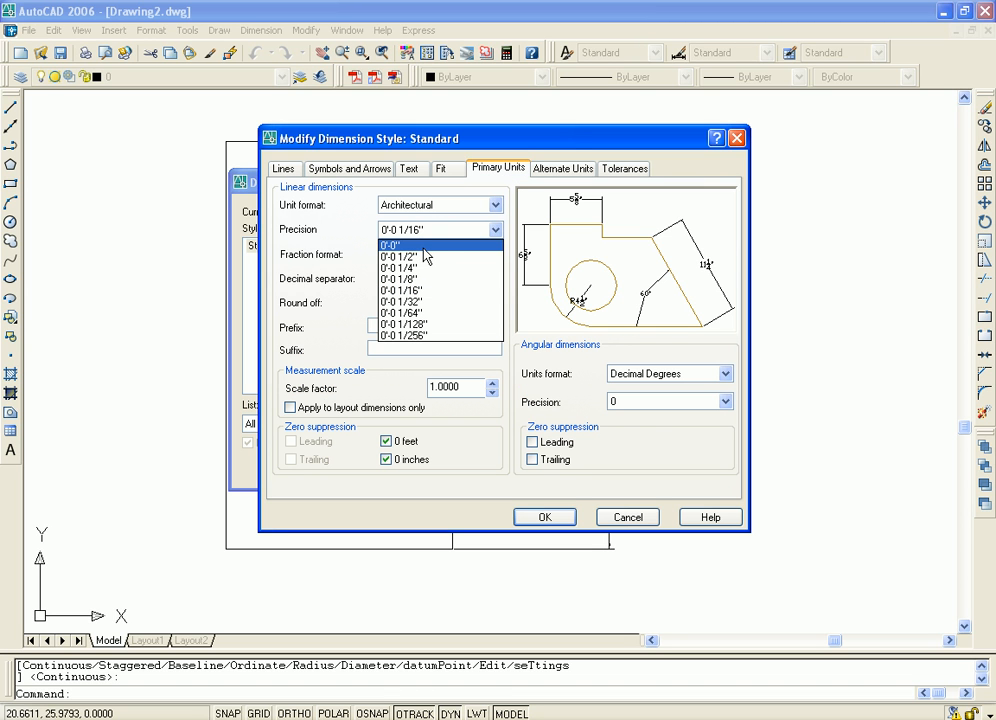
left_click(389, 245)
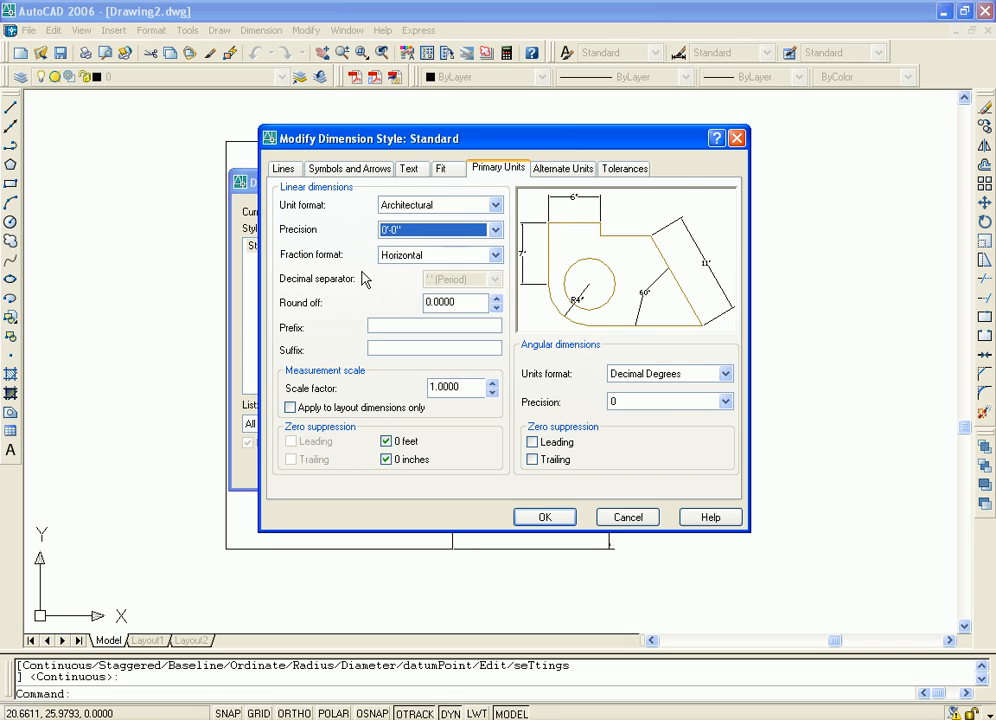
left_click(494, 255)
left_click(424, 285)
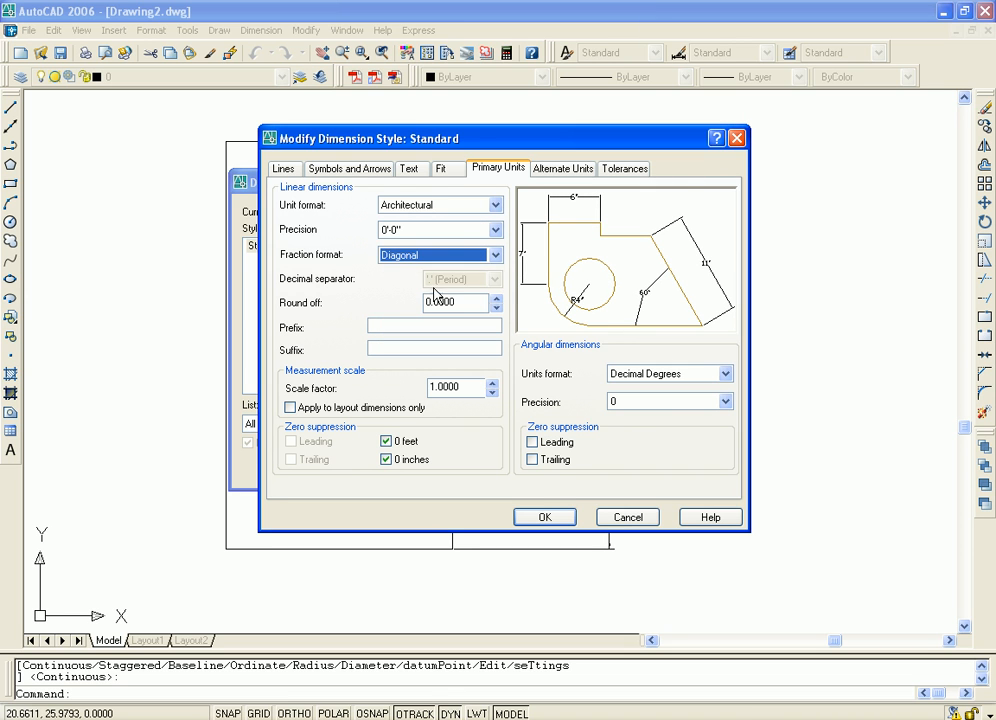
left_click(494, 256)
left_click(426, 294)
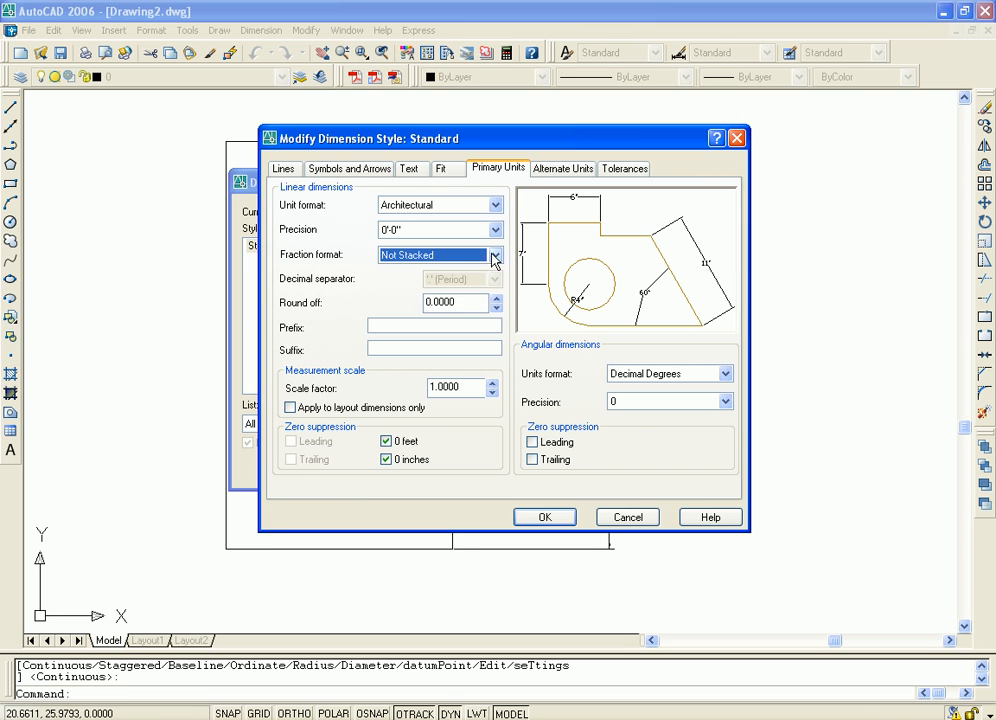
left_click(494, 256)
left_click(422, 272)
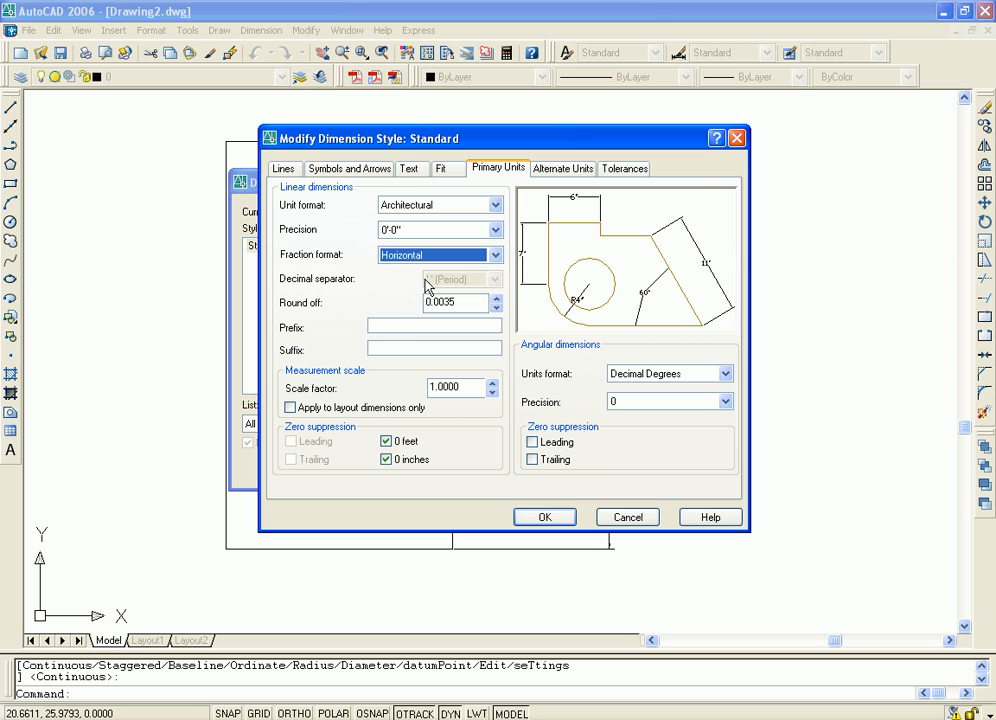
- Preview the prefix D on linear dimensions and remove it, and turn Apply to layout dimensions only on and off again
left_click(391, 326)
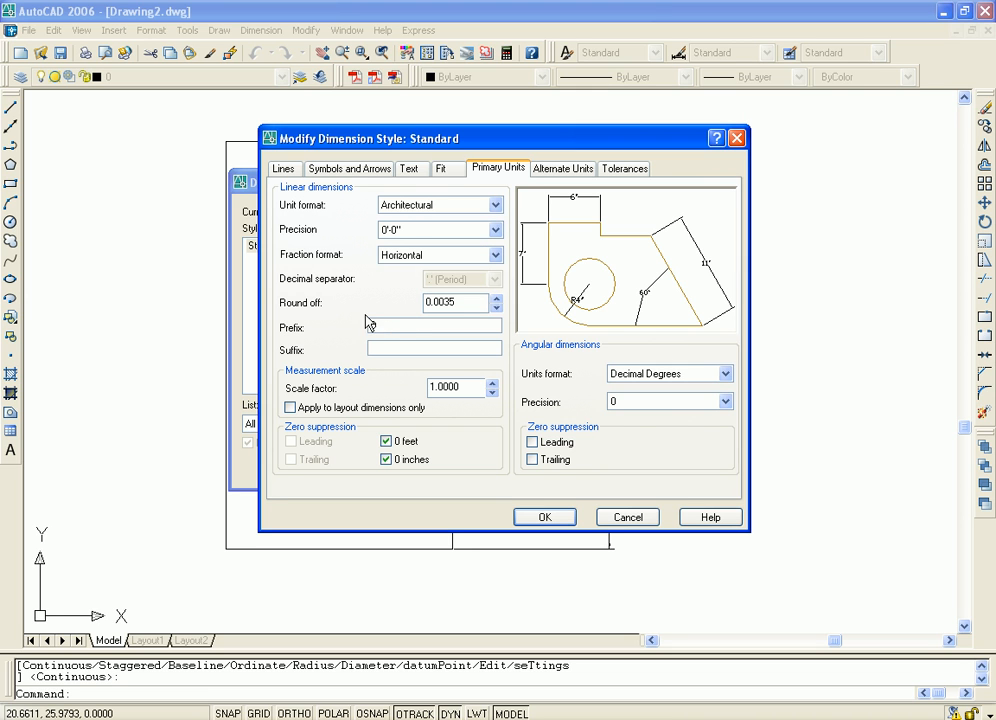
type("D")
left_click(403, 349)
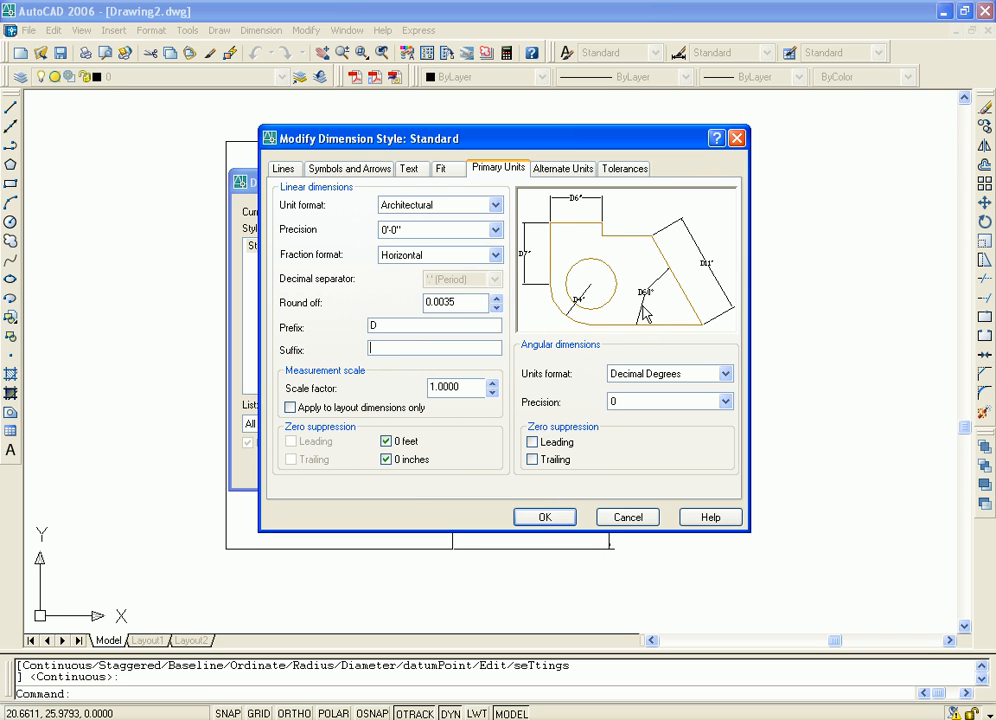
left_click(396, 326)
key("BackSpace")
left_click(295, 404)
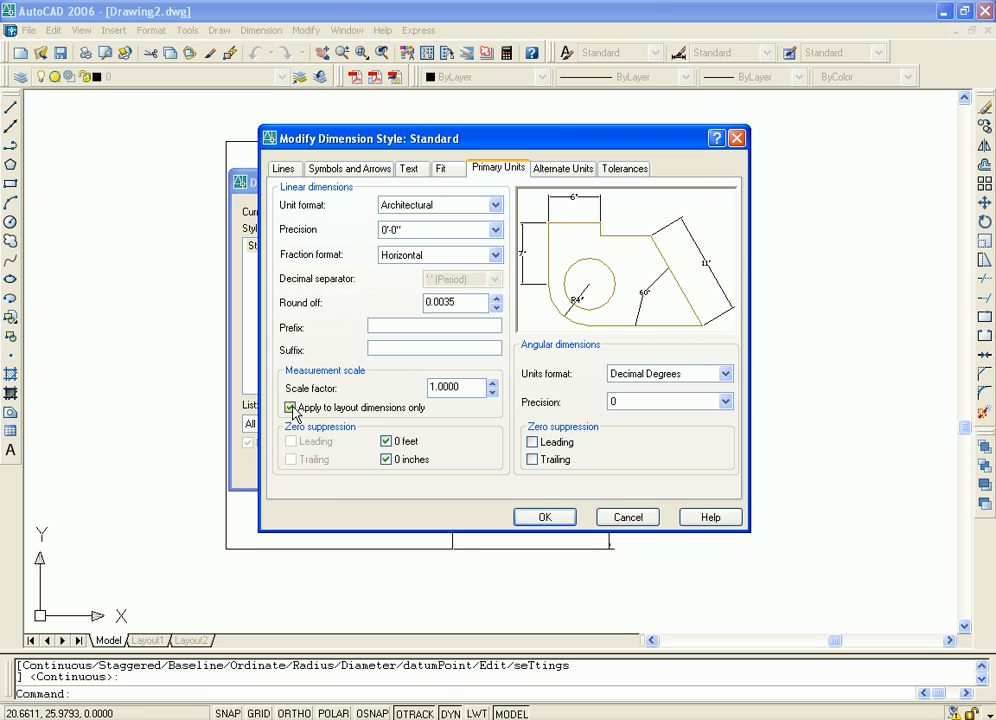
left_click(291, 408)
- Compare Degrees Minutes Seconds with Decimal Degrees as the angular units format, and restore Decimal Degrees
left_click(724, 374)
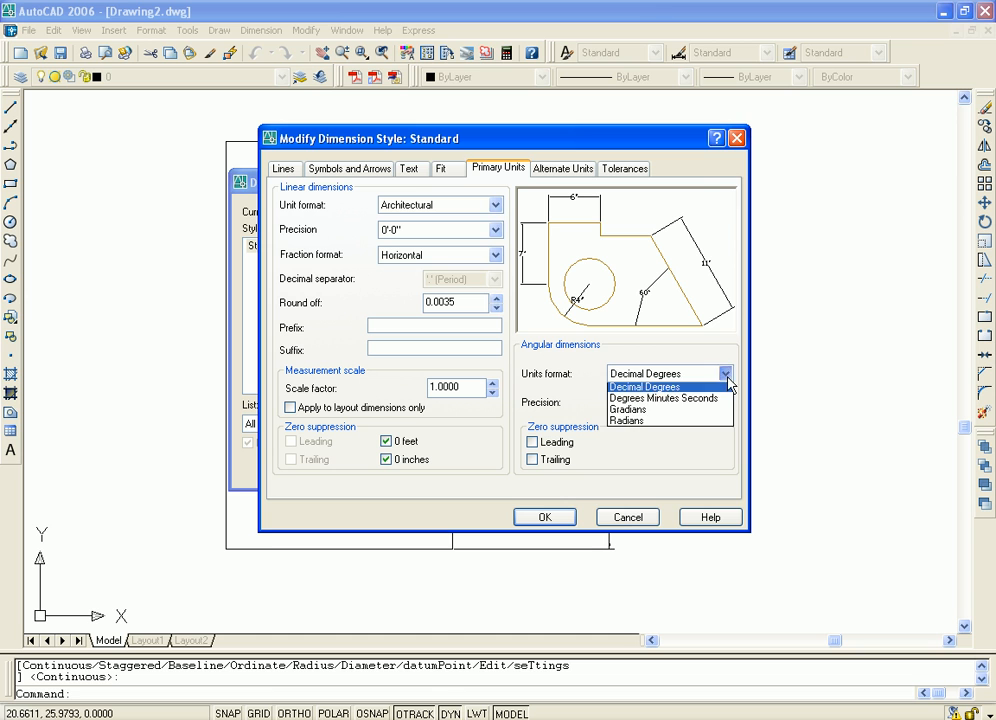
left_click(680, 400)
left_click(723, 375)
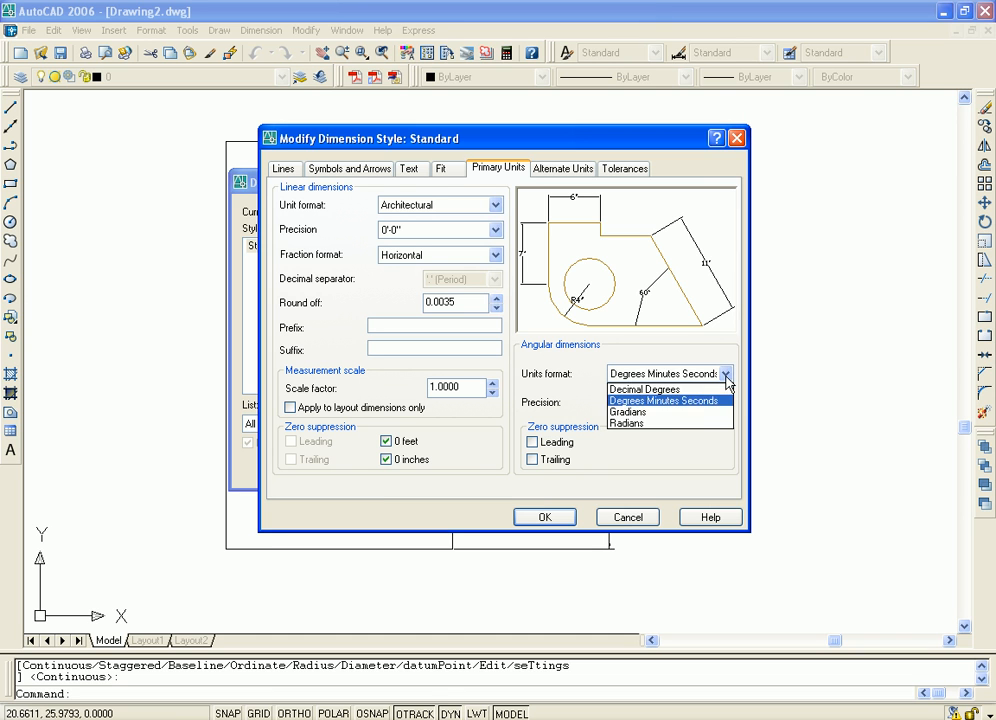
left_click(660, 390)
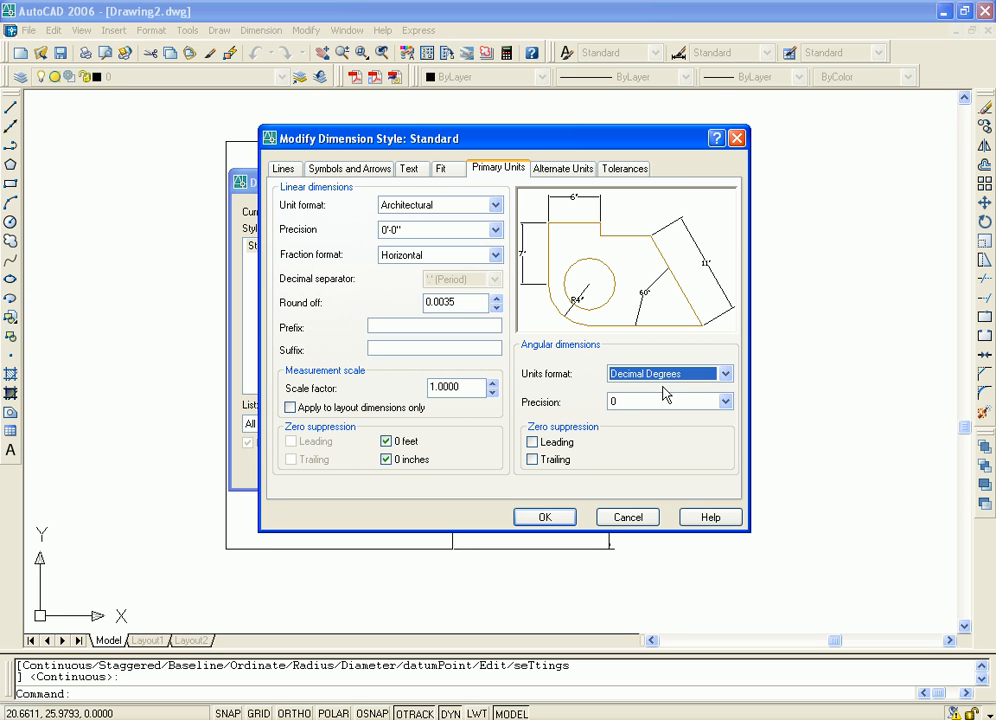
left_click(725, 374)
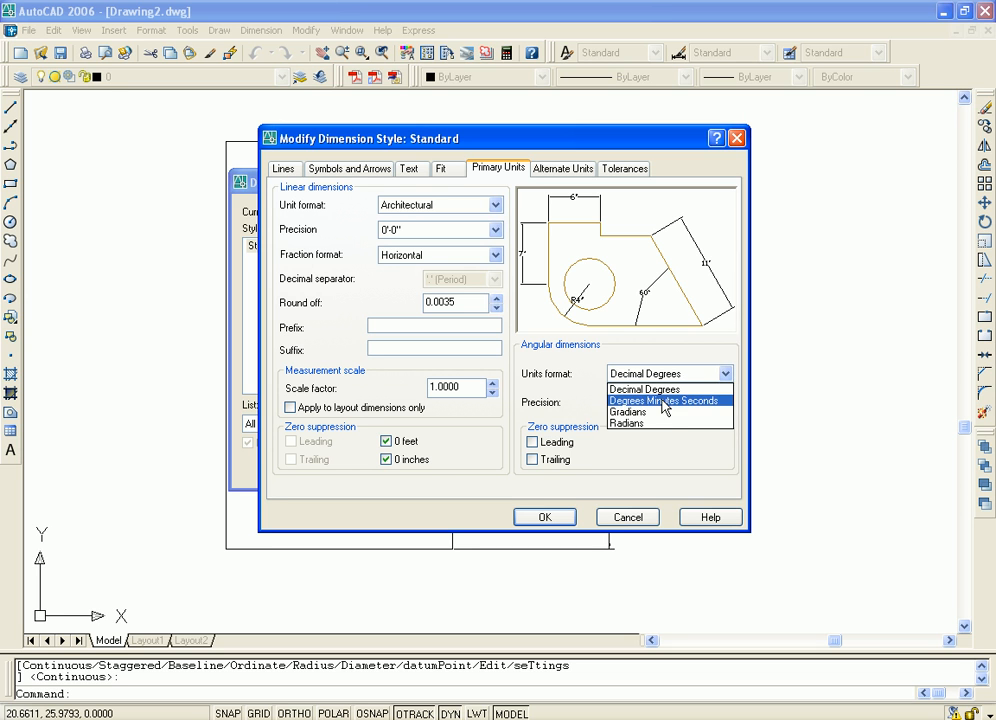
left_click(667, 401)
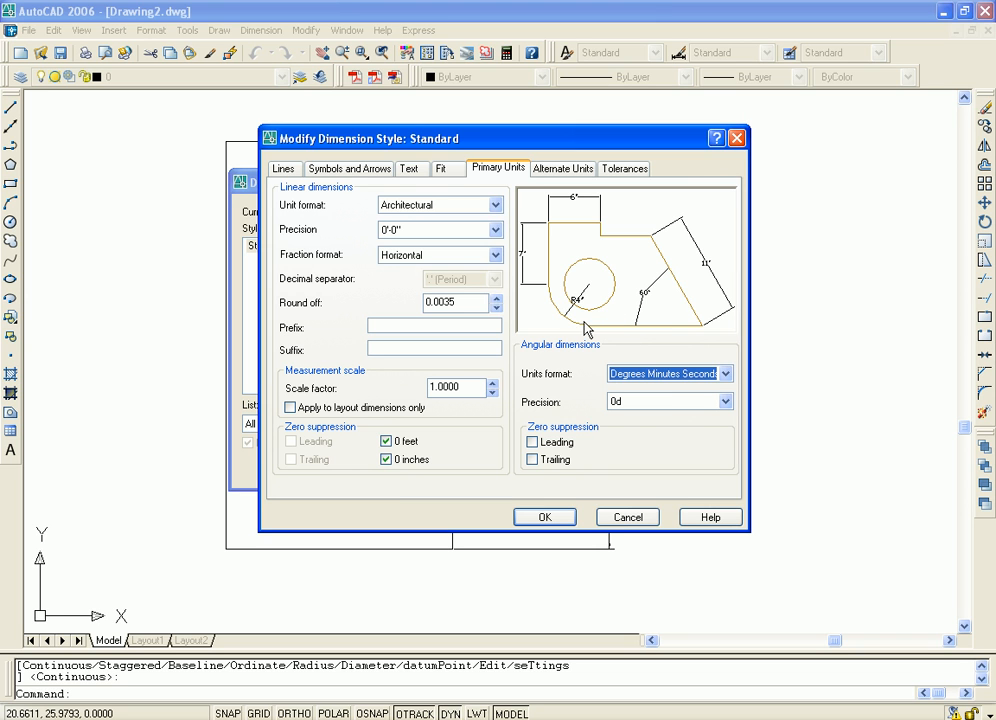
left_click(726, 375)
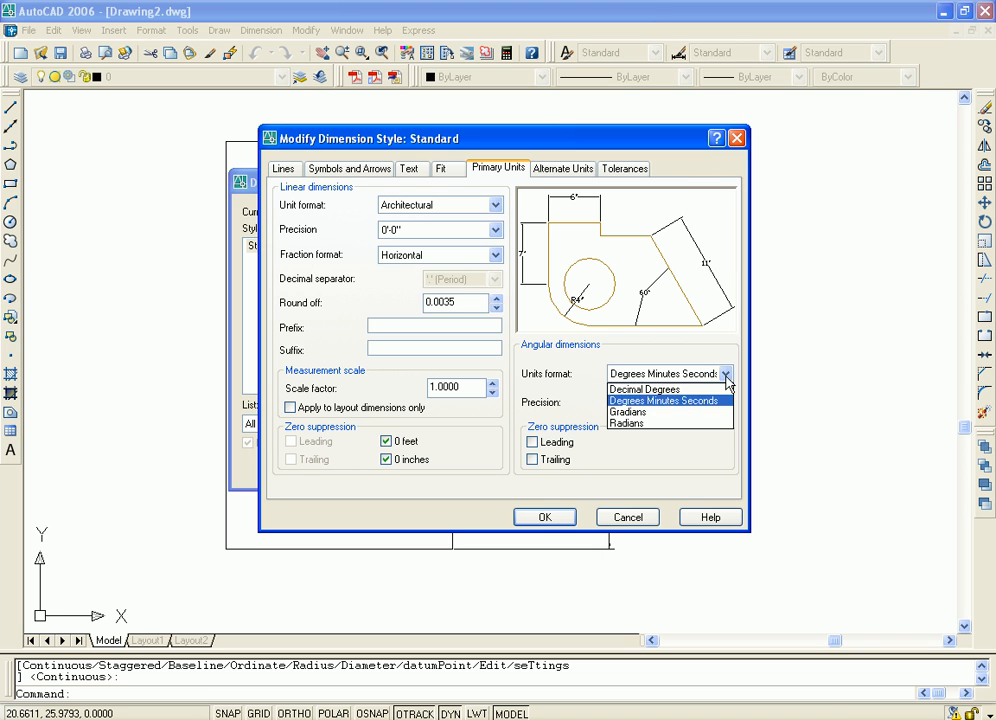
left_click(672, 390)
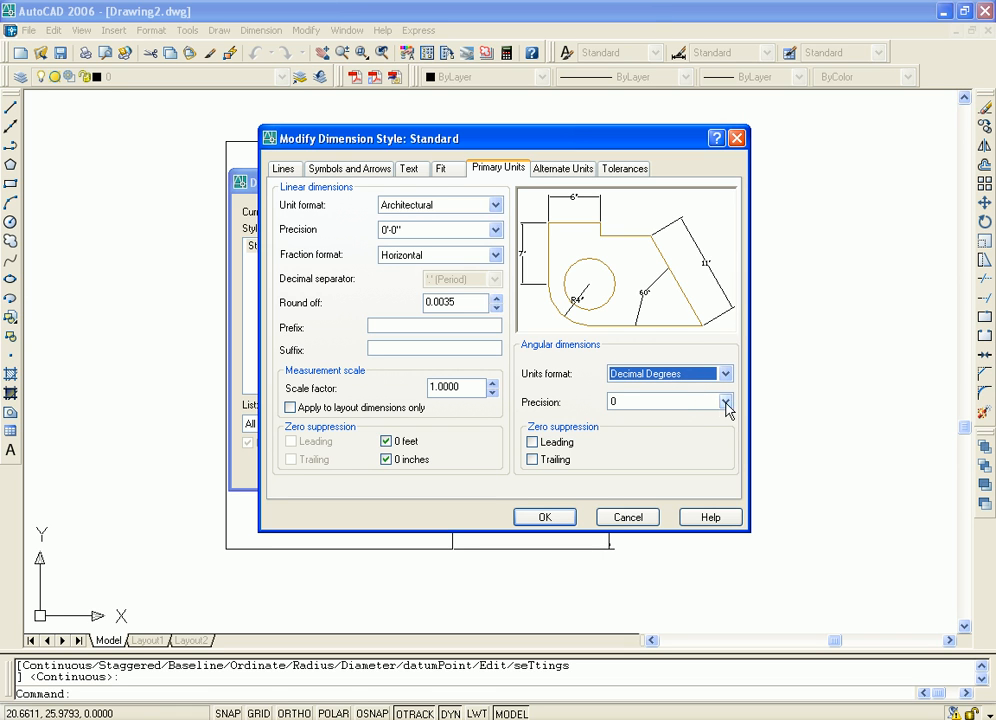
- Choose 0 as the angular precision and try the leading and trailing zero suppression for angular dimensions
left_click(725, 401)
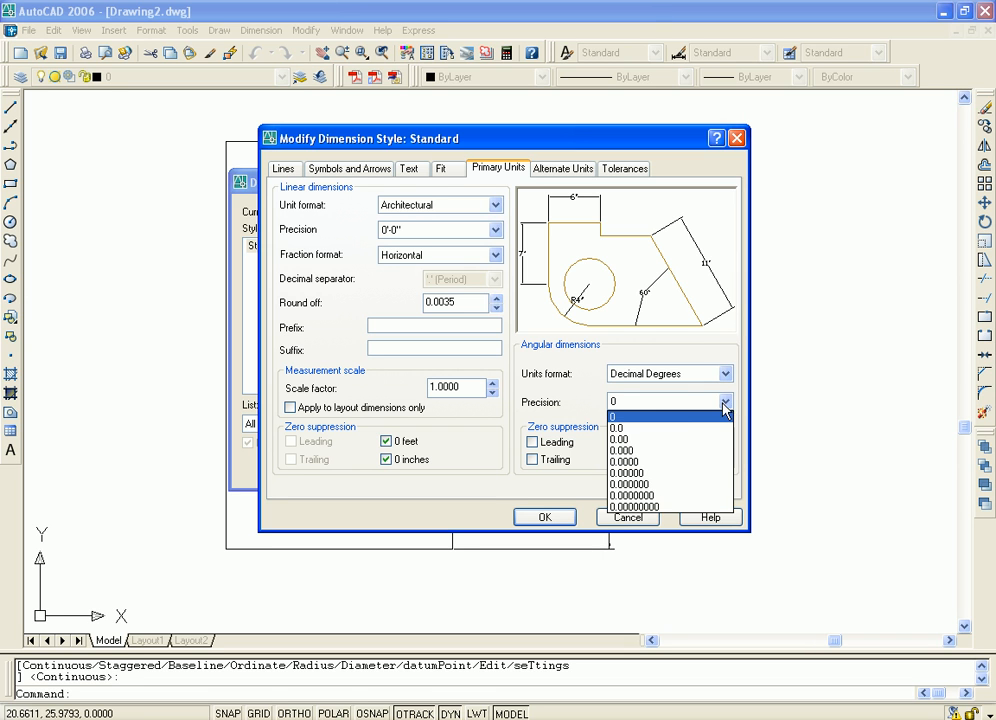
left_click(638, 417)
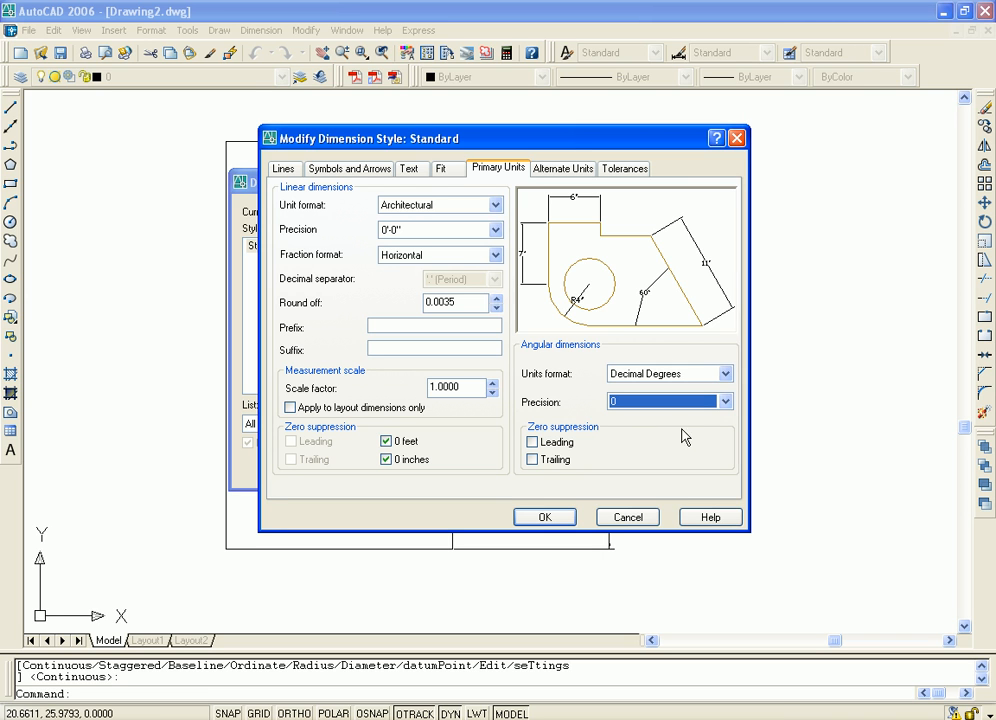
left_click(537, 448)
left_click(537, 448)
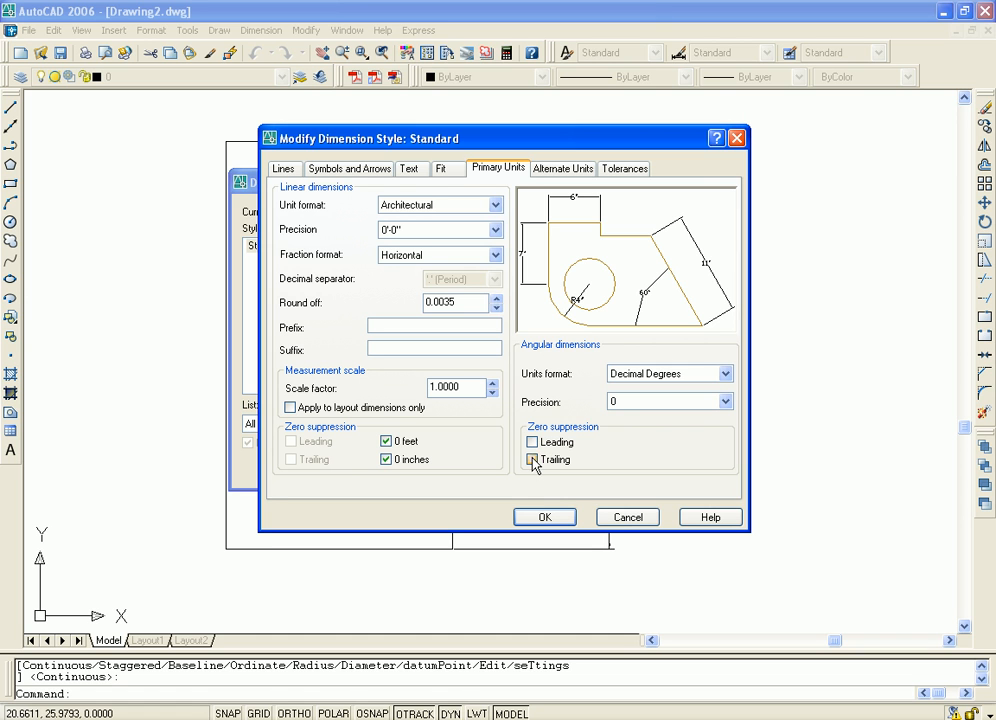
left_click(533, 460)
- Turn on the display of alternate units for the Standard dimension style
left_click(566, 170)
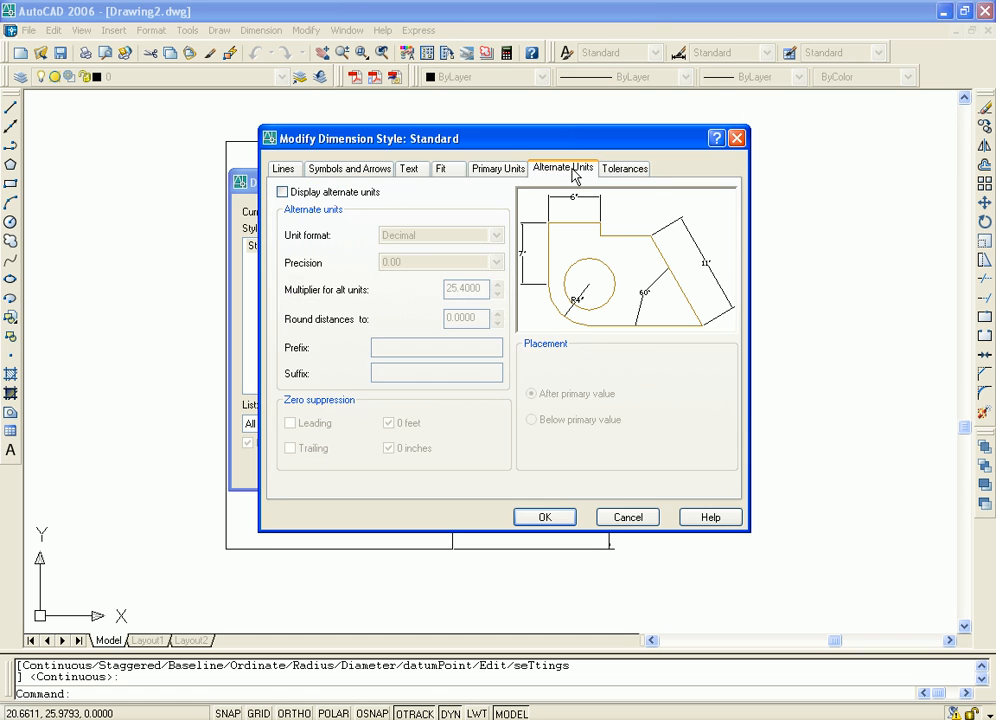
left_click_drag(595, 140, 577, 160)
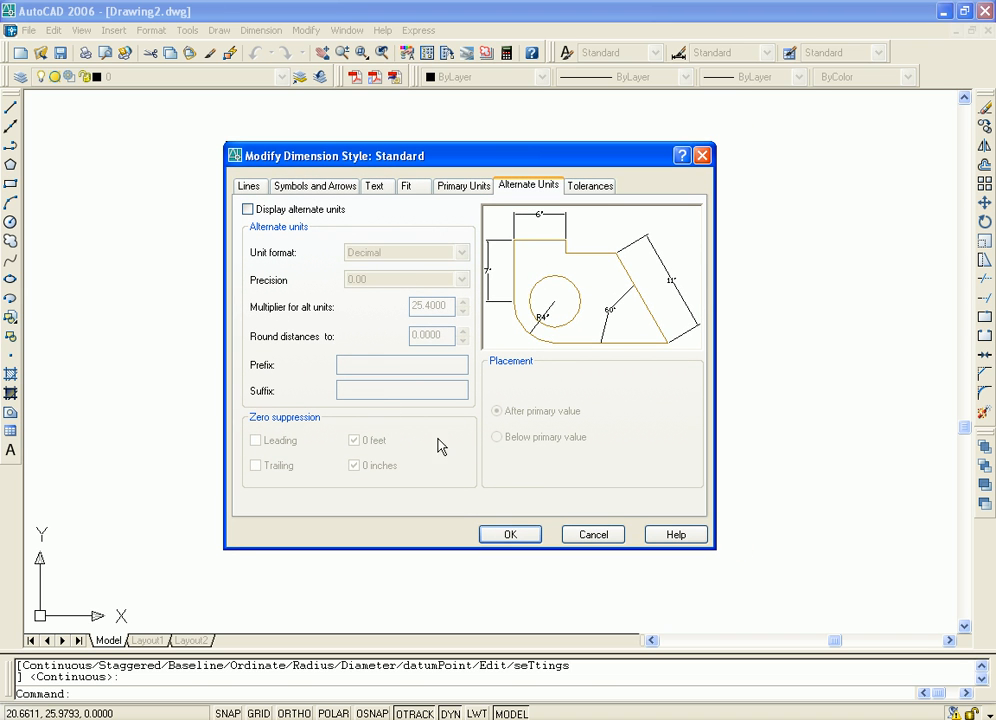
left_click(248, 210)
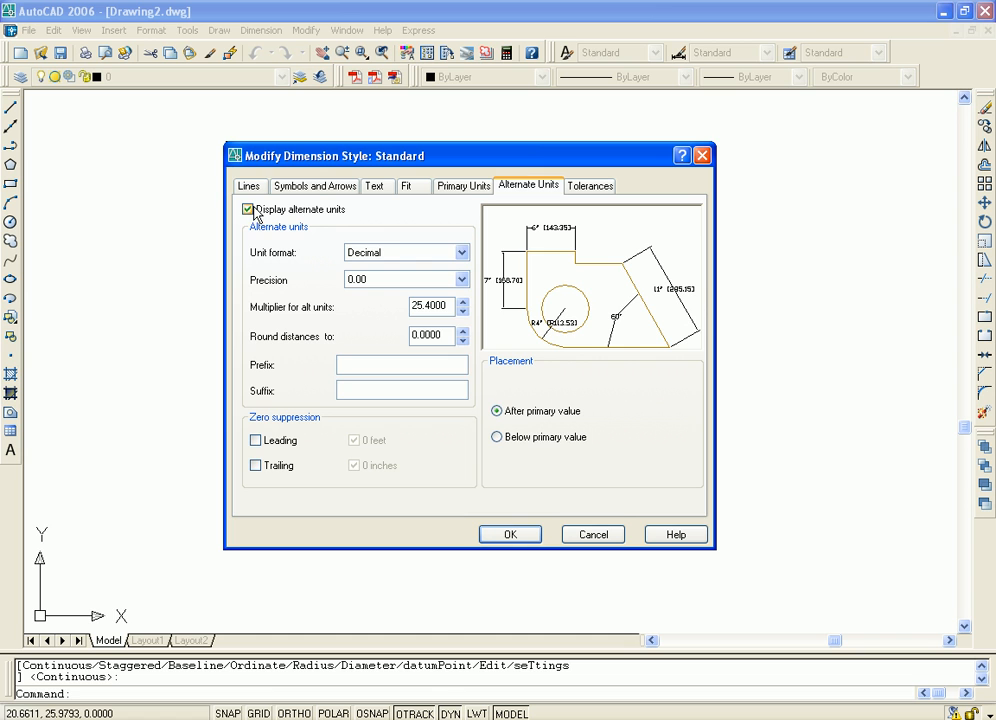
- Compare the dimension preview with and without alternate units, and leave the alternate units display off
left_click(248, 210)
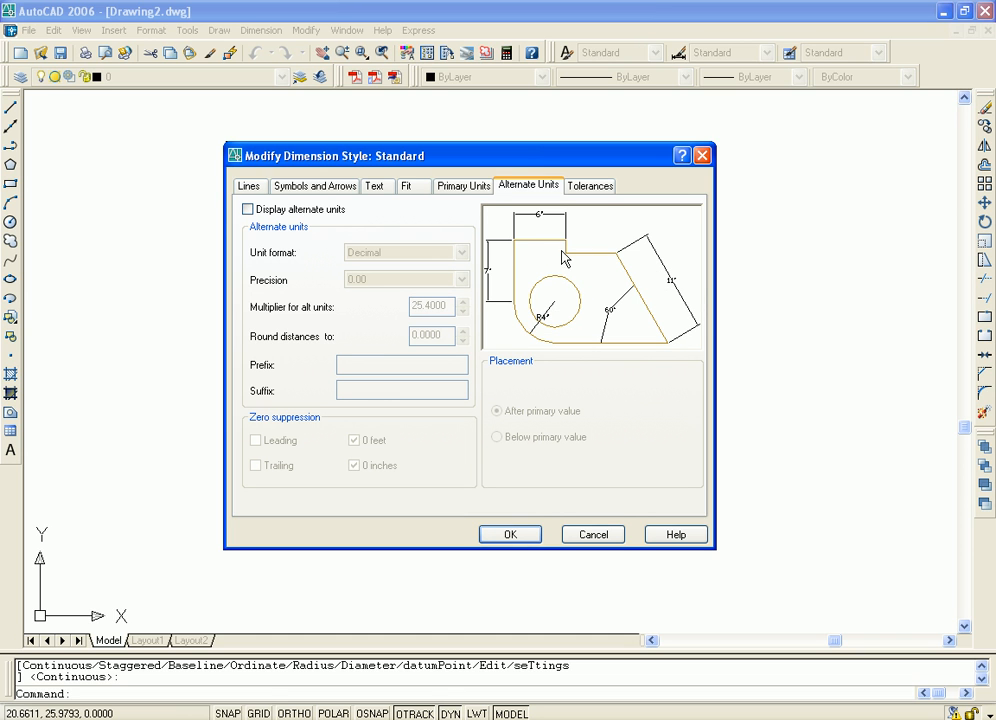
left_click(248, 210)
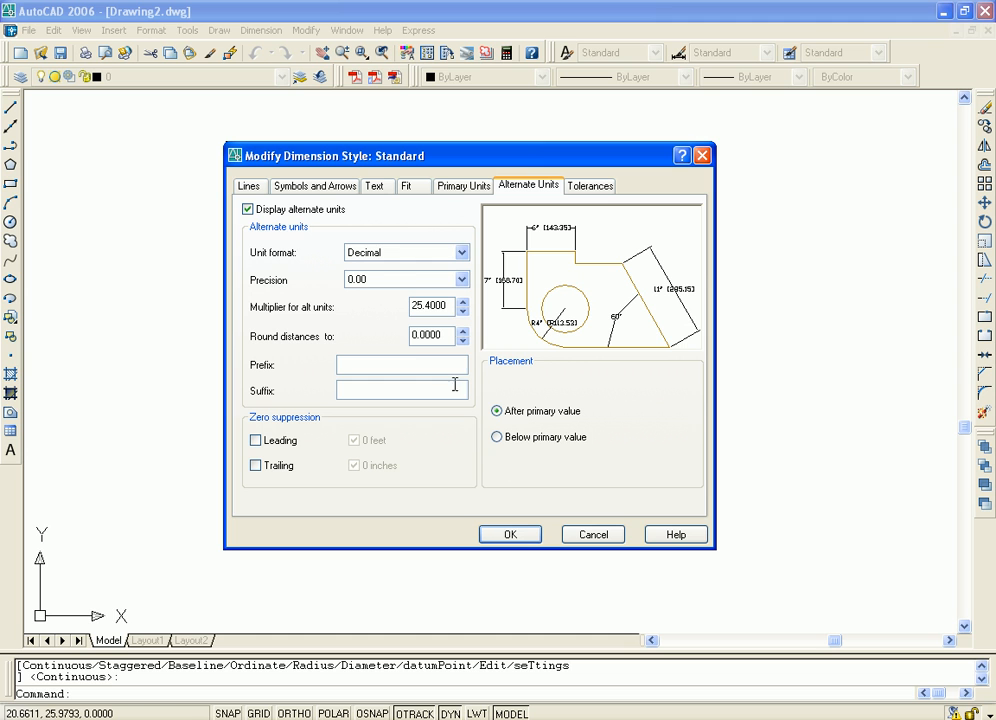
left_click(248, 210)
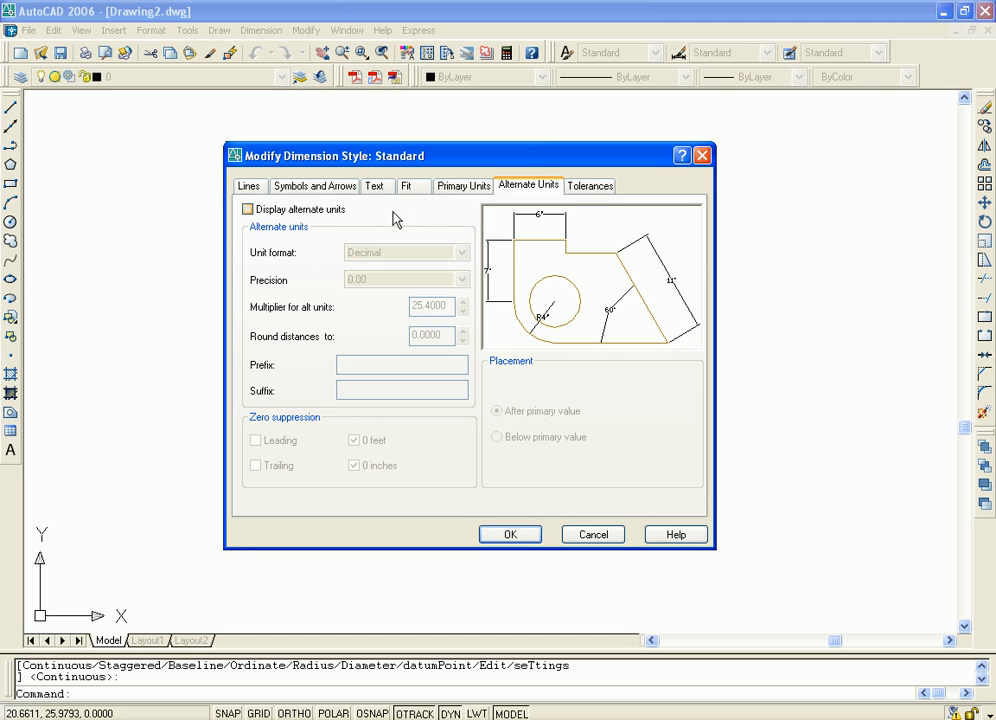
- Try the Symmetrical, Deviation, Limits and Basic tolerance methods in turn for the Standard dimension style
left_click(586, 189)
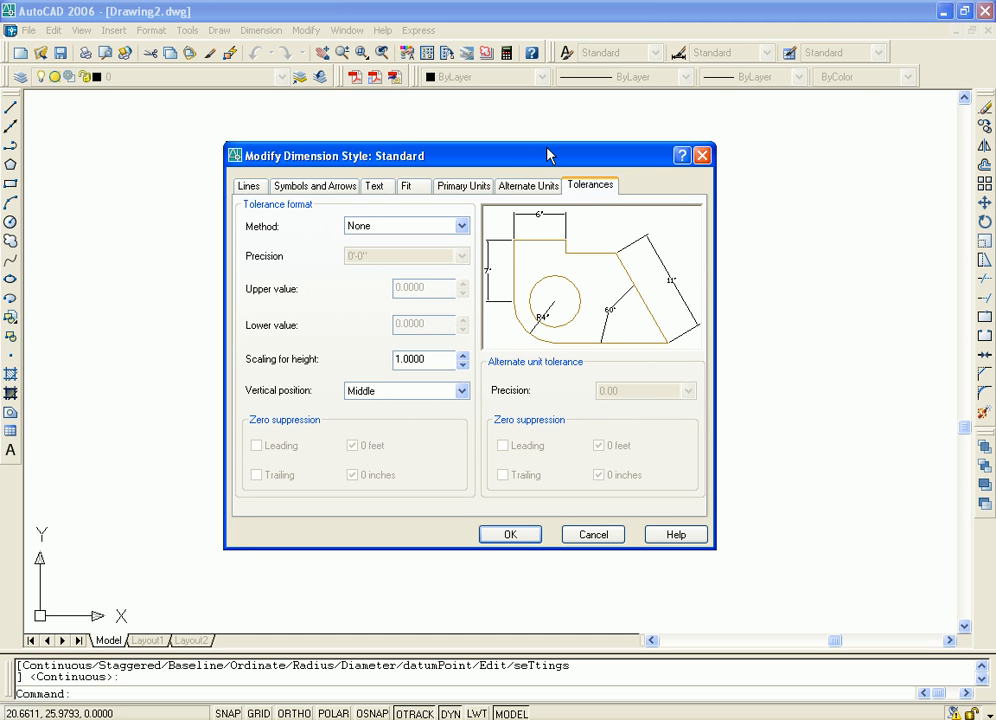
left_click_drag(555, 152, 568, 148)
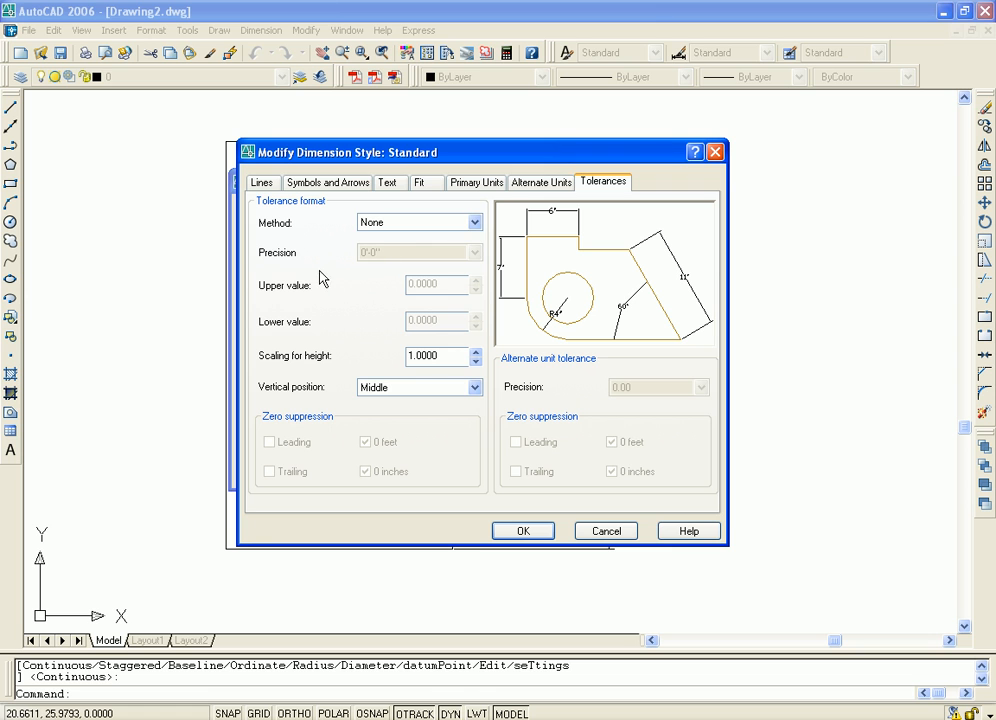
left_click(474, 222)
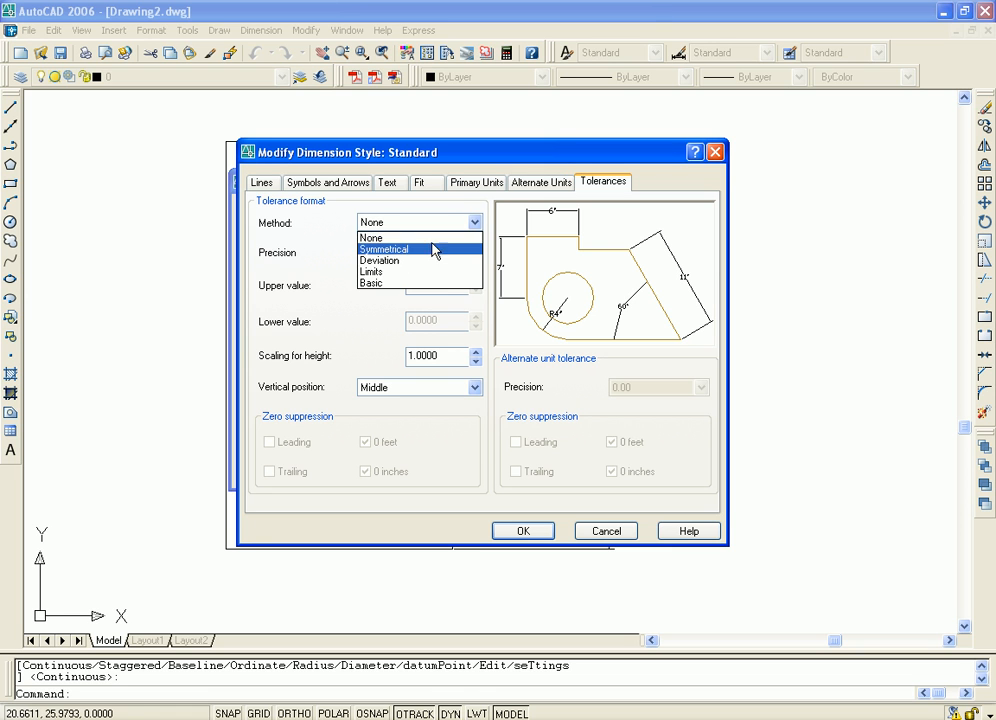
left_click(390, 250)
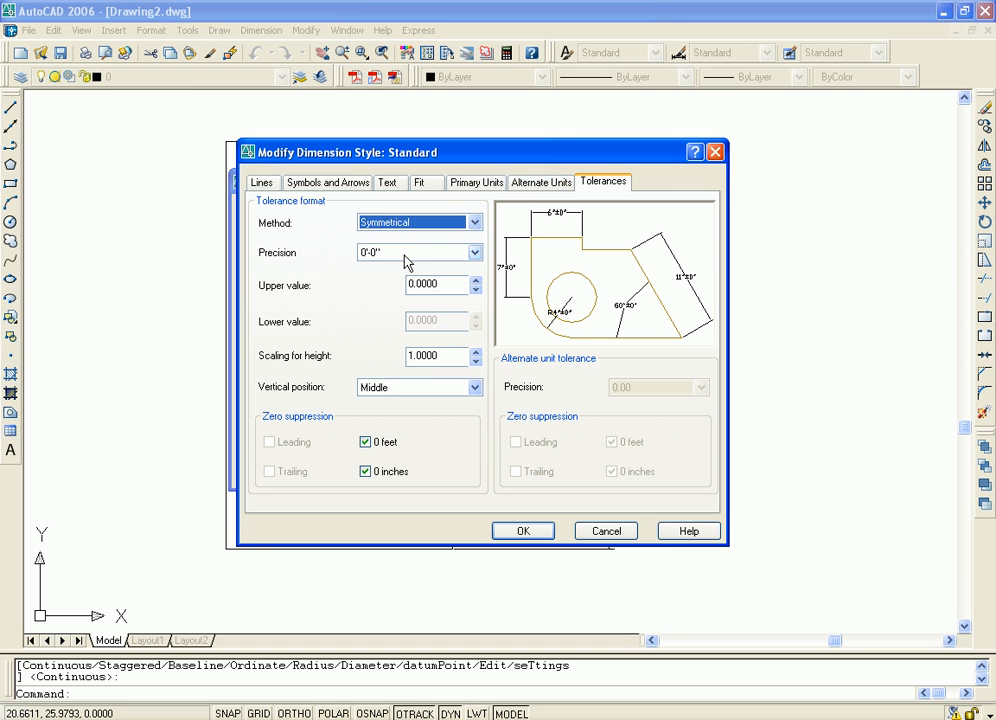
left_click(474, 223)
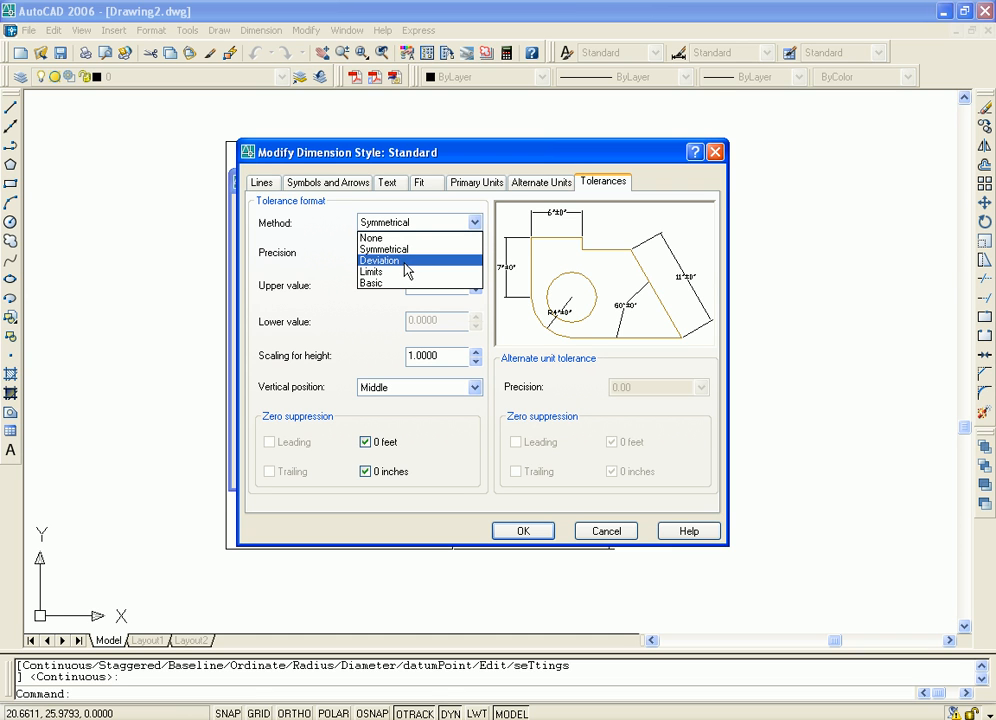
left_click(407, 262)
left_click(474, 223)
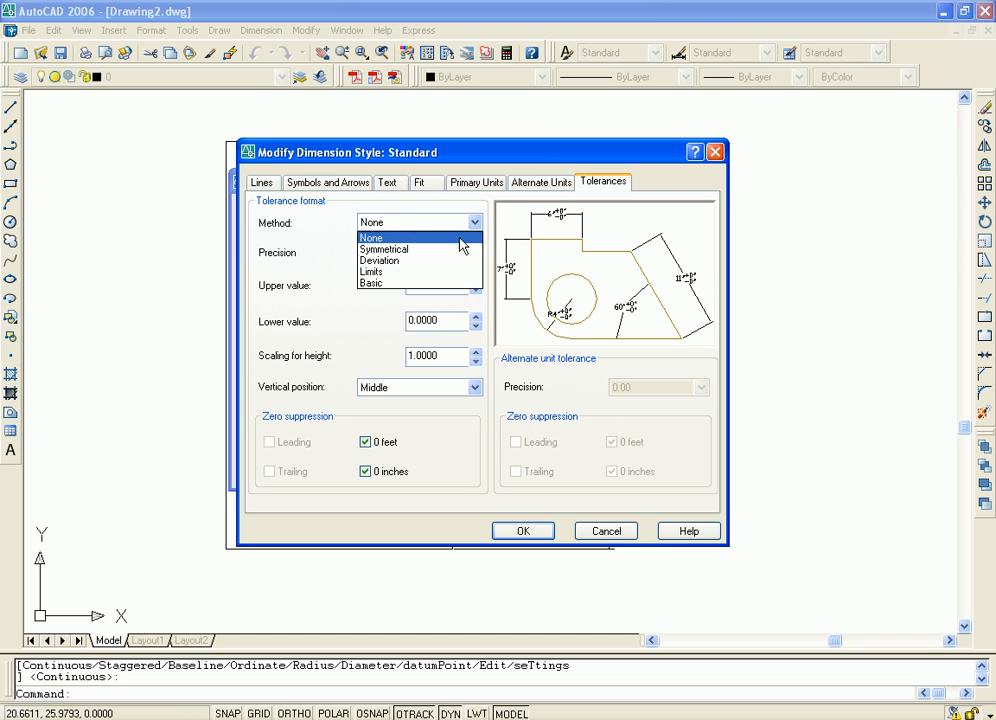
left_click(405, 272)
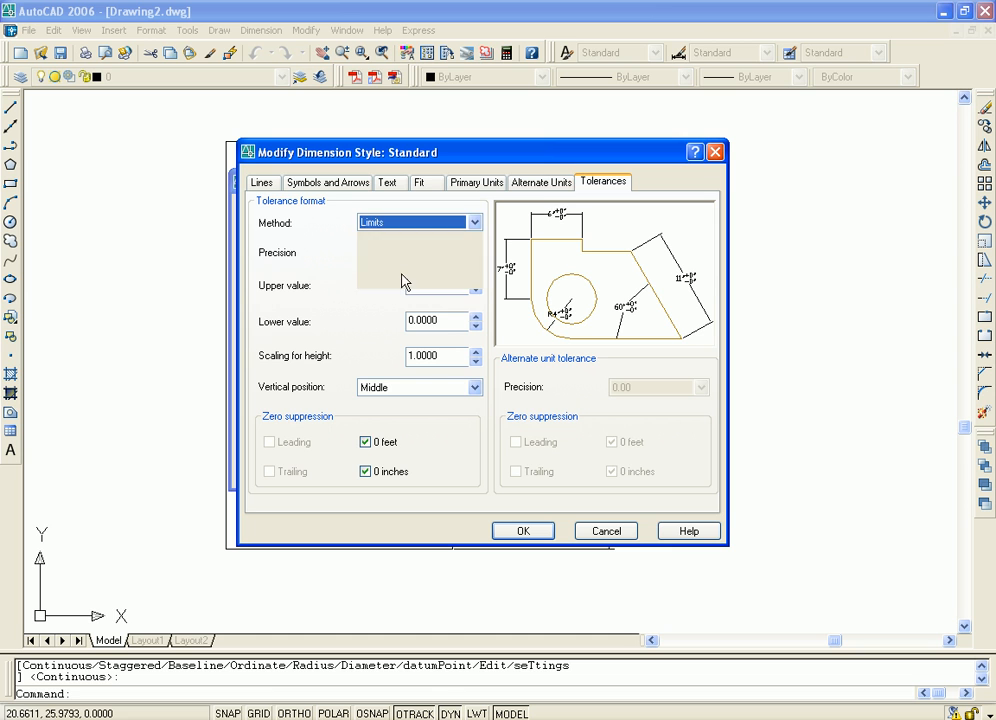
left_click(474, 223)
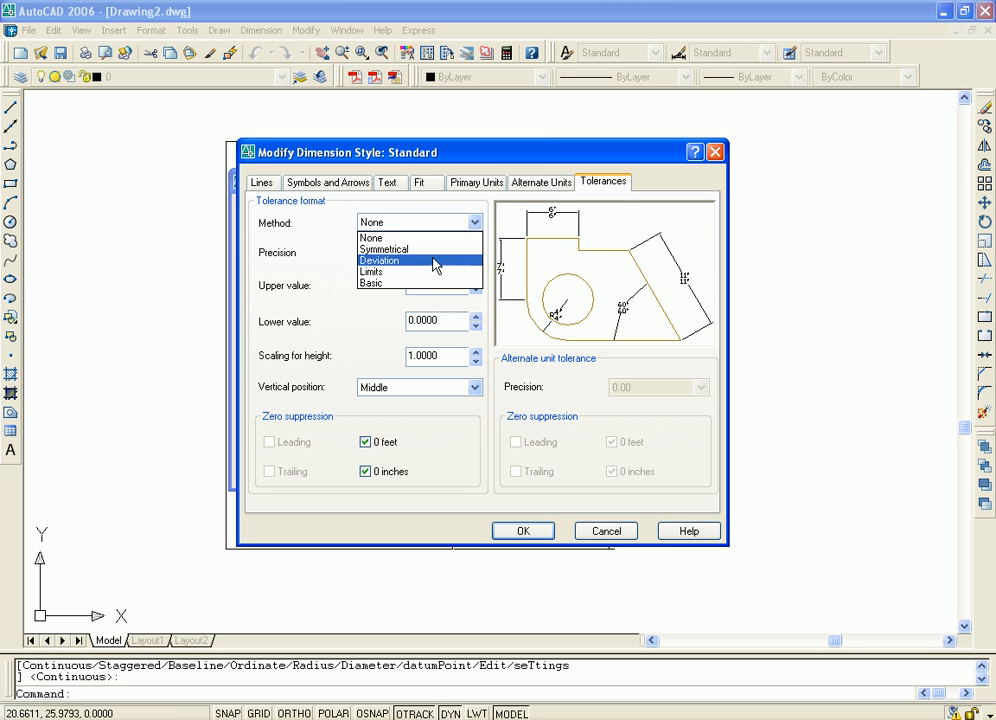
left_click(399, 284)
- Go through the tolerance methods once more from Symmetrical to Basic, examining how each one displays in the dimension preview
left_click(474, 223)
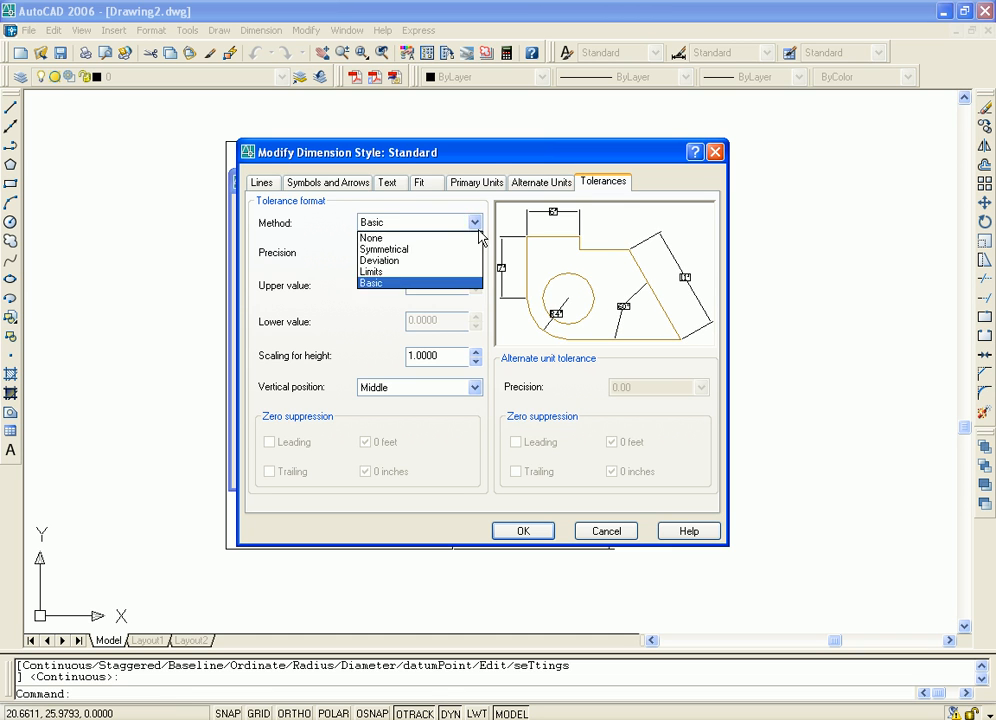
left_click(412, 250)
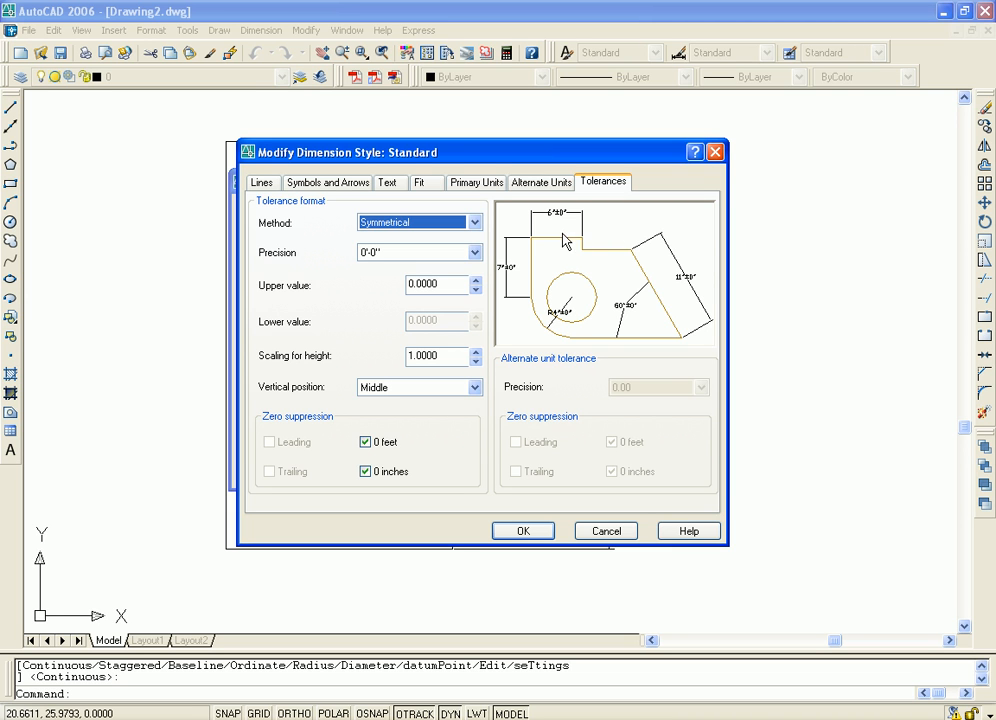
left_click(475, 223)
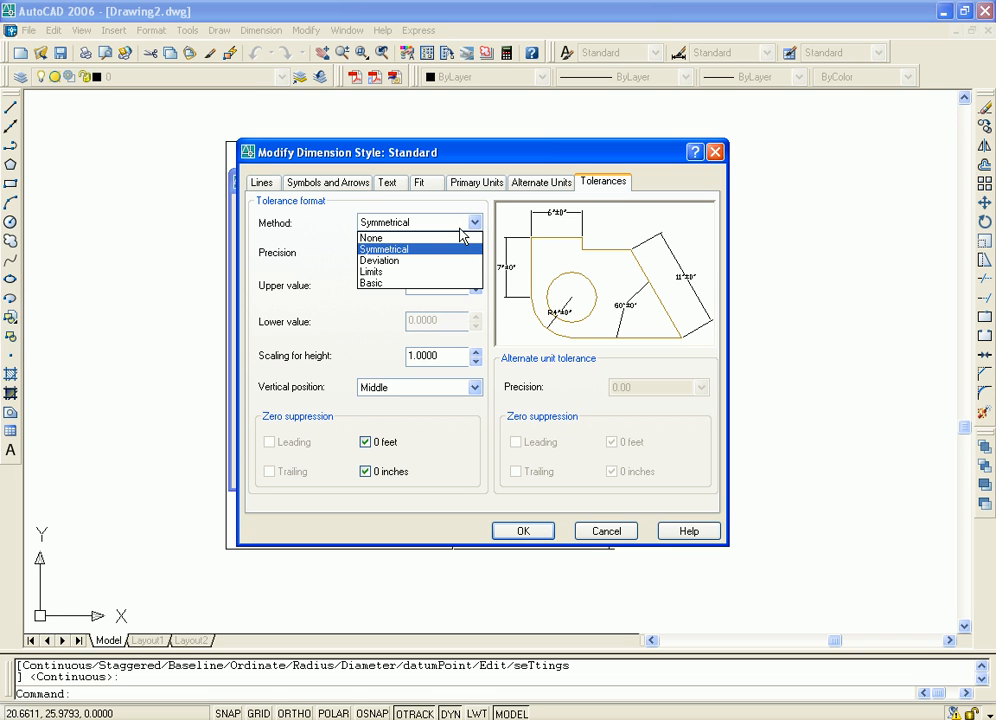
left_click(406, 262)
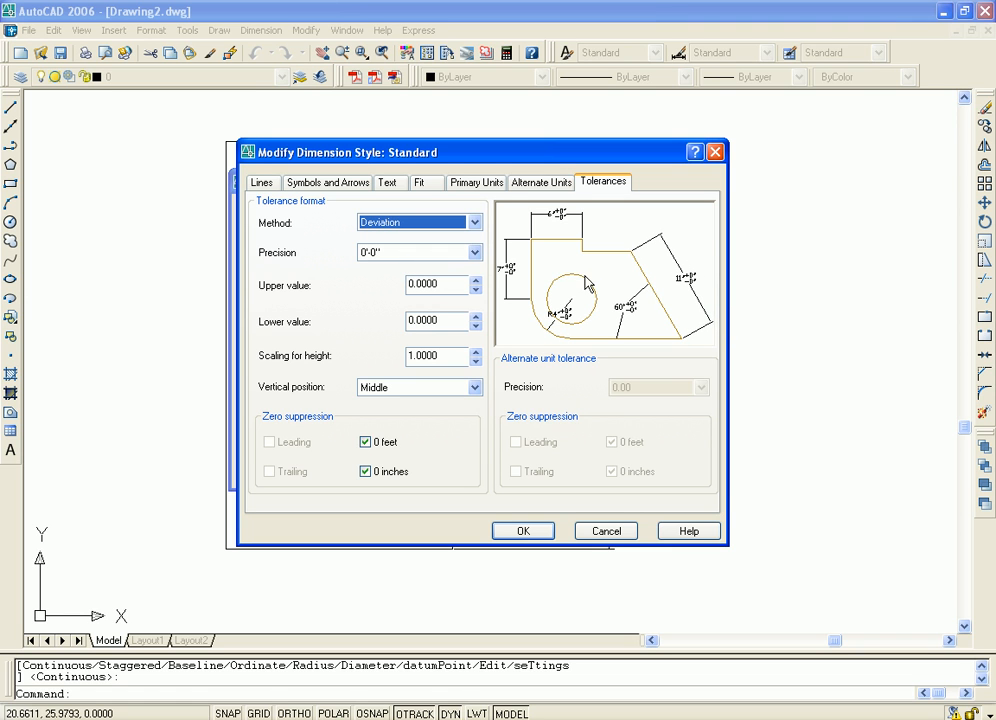
left_click(475, 223)
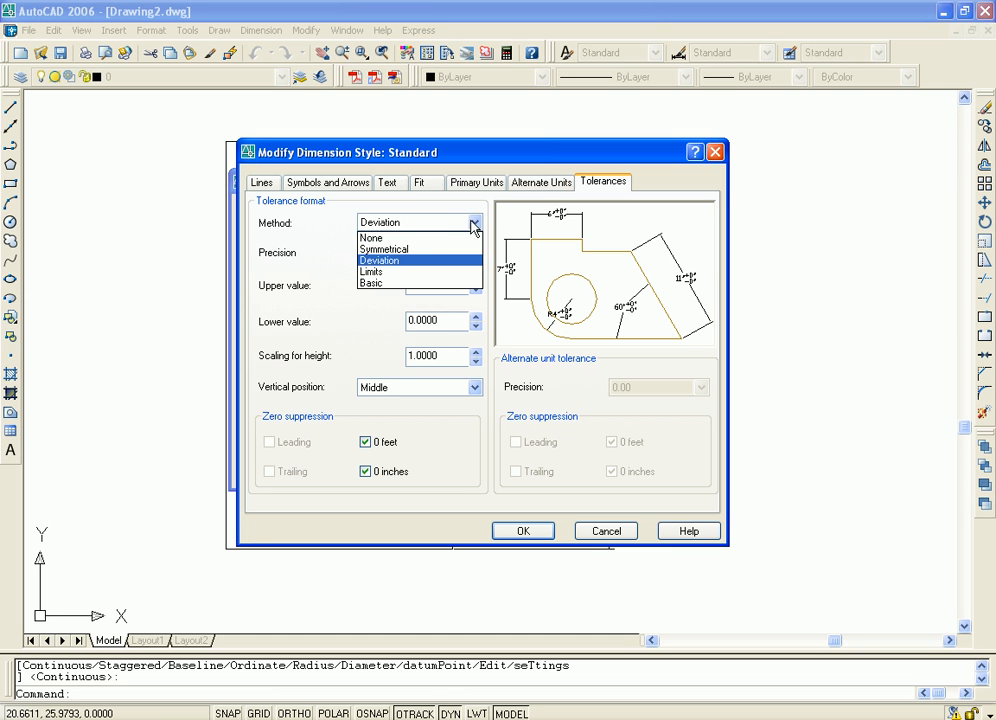
left_click(412, 271)
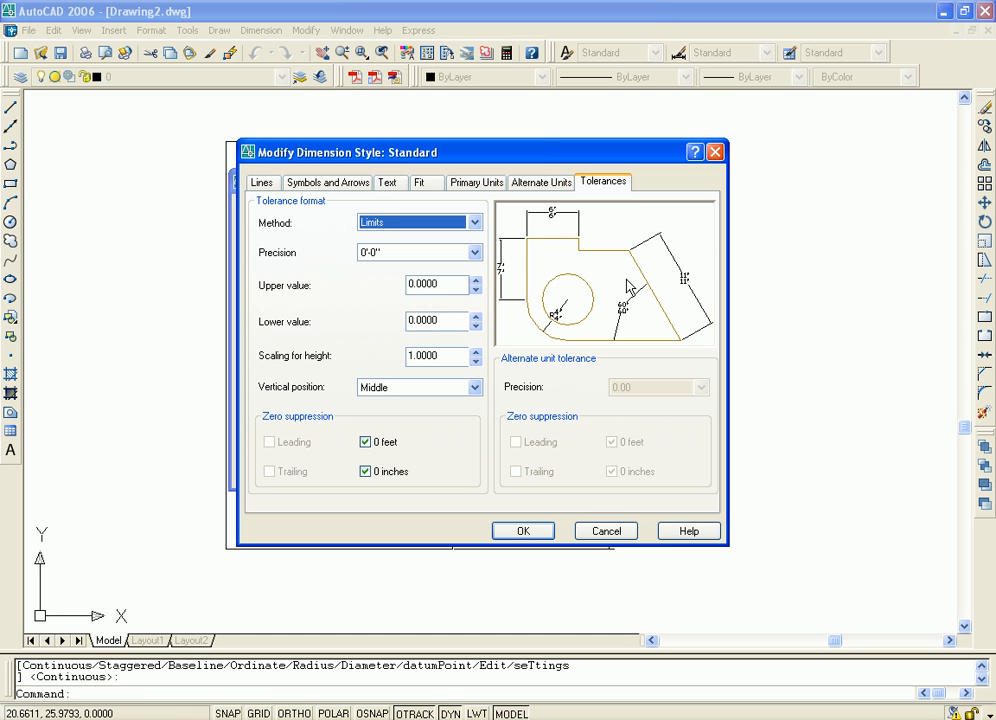
left_click(474, 223)
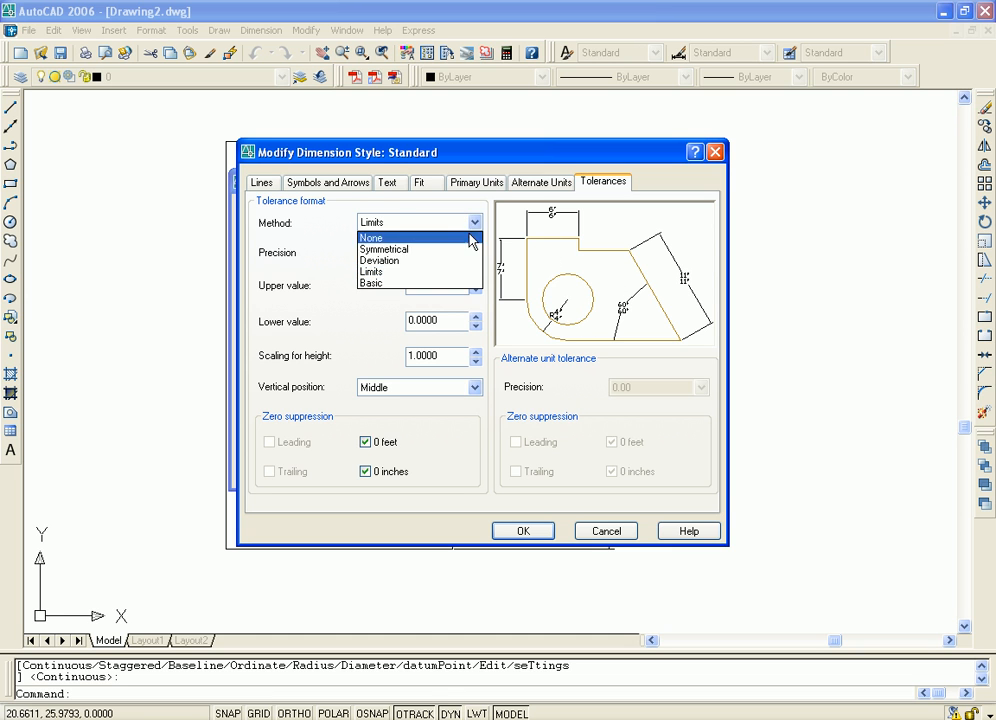
left_click(400, 283)
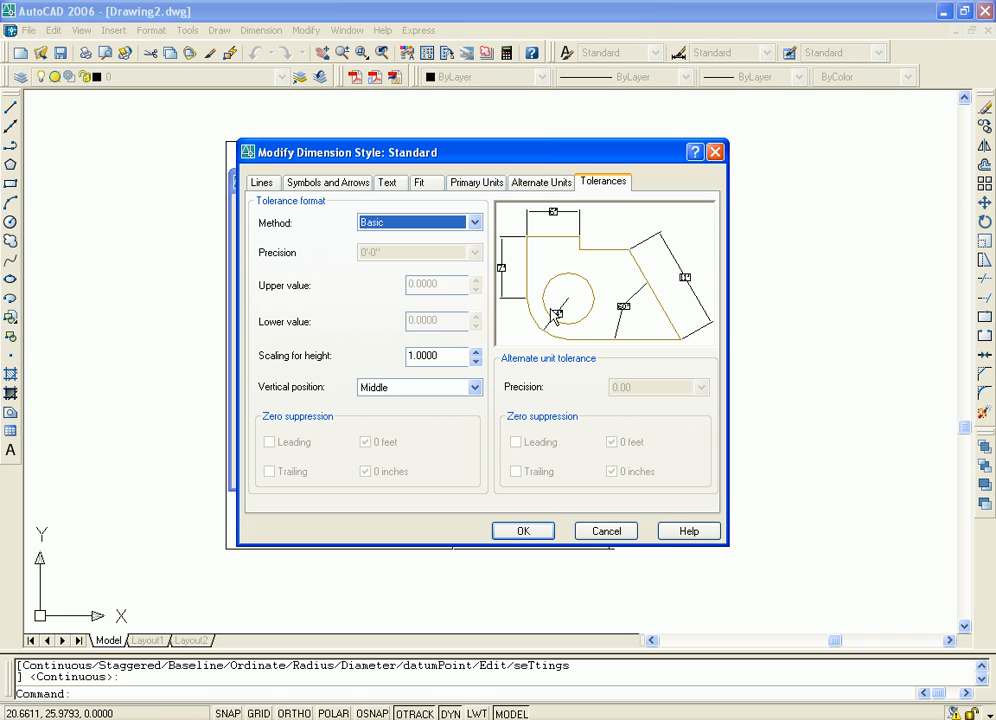
- Set the tolerance method back to None and accept the Standard dimension style modifications, closing the Dimension Style Manager
left_click(474, 223)
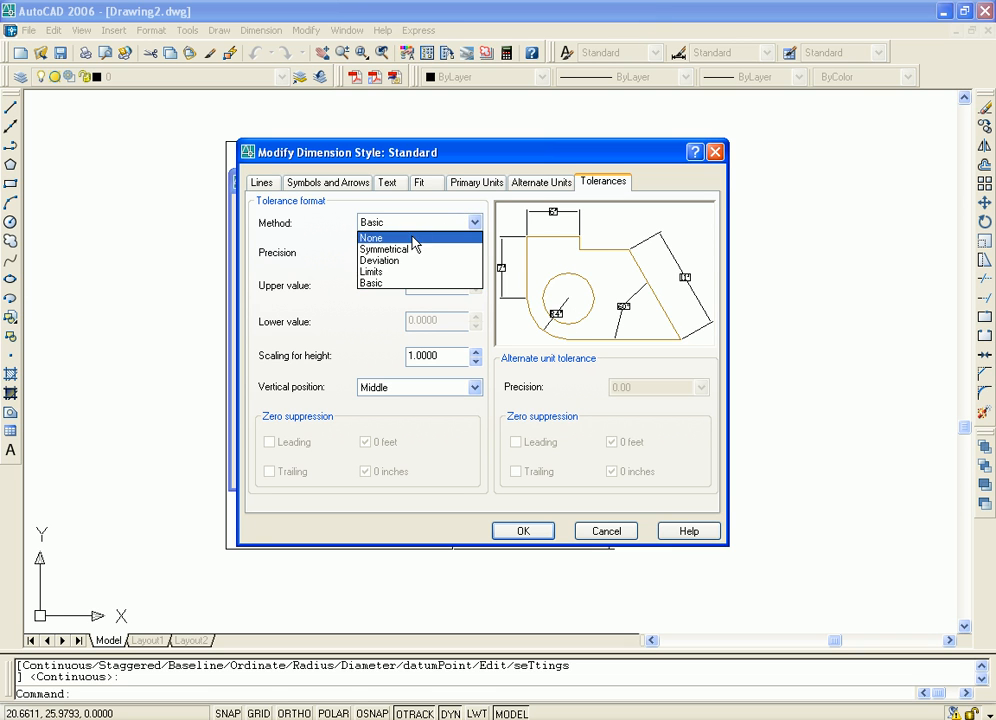
left_click(411, 237)
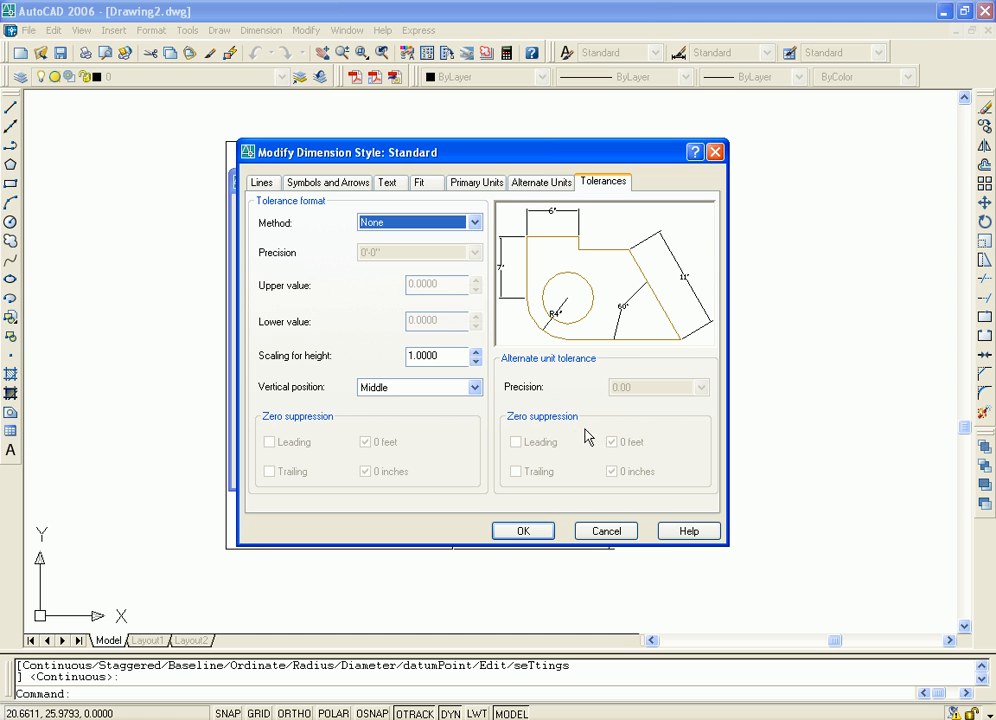
left_click(530, 540)
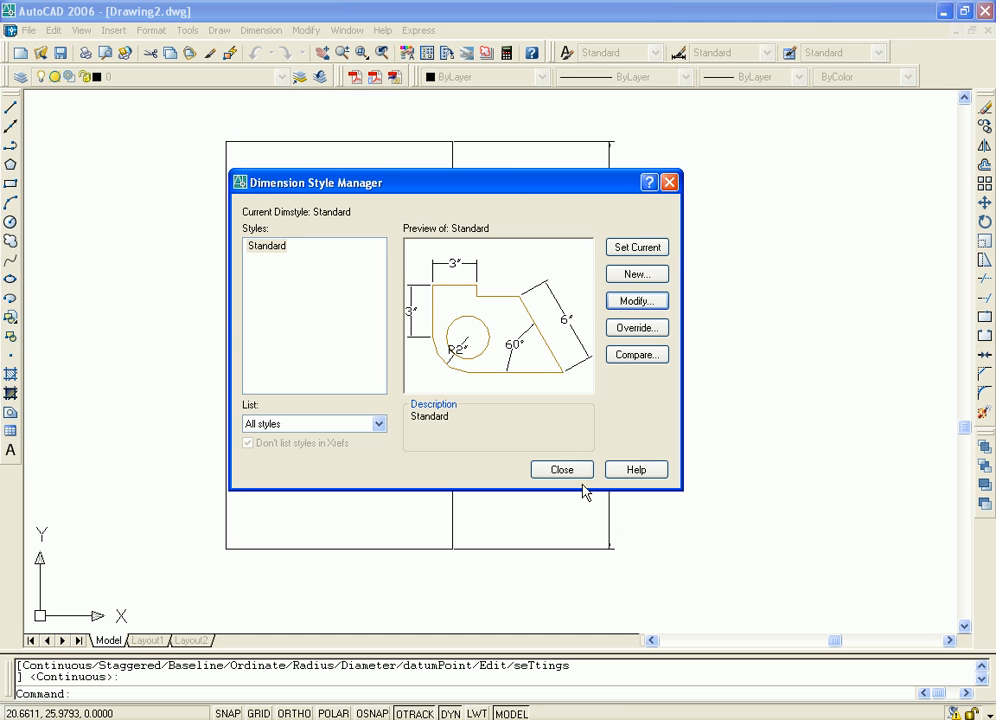
left_click(562, 470)
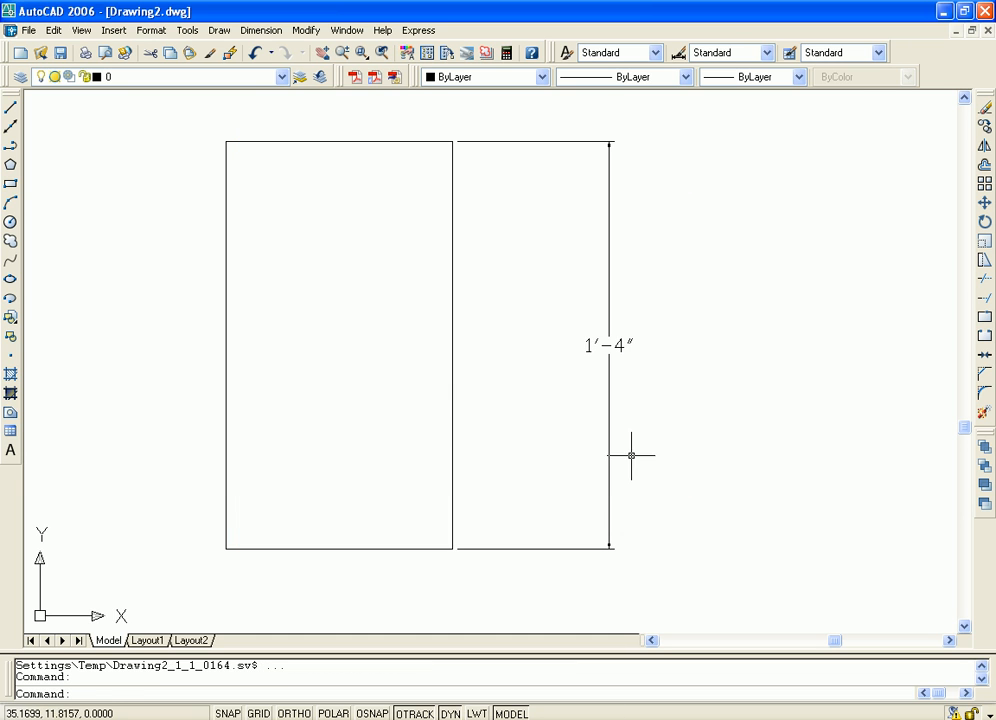
mouse_move(650, 385)
middle_mouse_down()
mouse_move(702, 409)
mouse_move(722, 391)
middle_mouse_up()
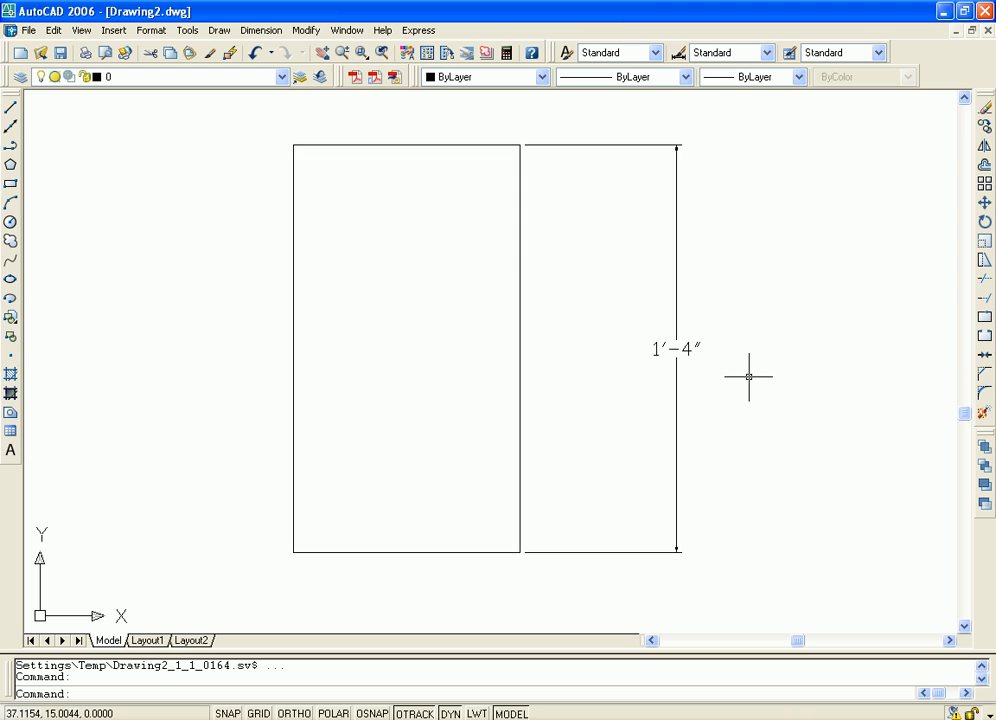
mouse_move(789, 350)
middle_mouse_down()
mouse_move(760, 360)
mouse_move(771, 333)
mouse_move(756, 336)
mouse_move(782, 338)
middle_mouse_up()
scroll(771, 333, "up", 1)
scroll(767, 329, "down", 1)
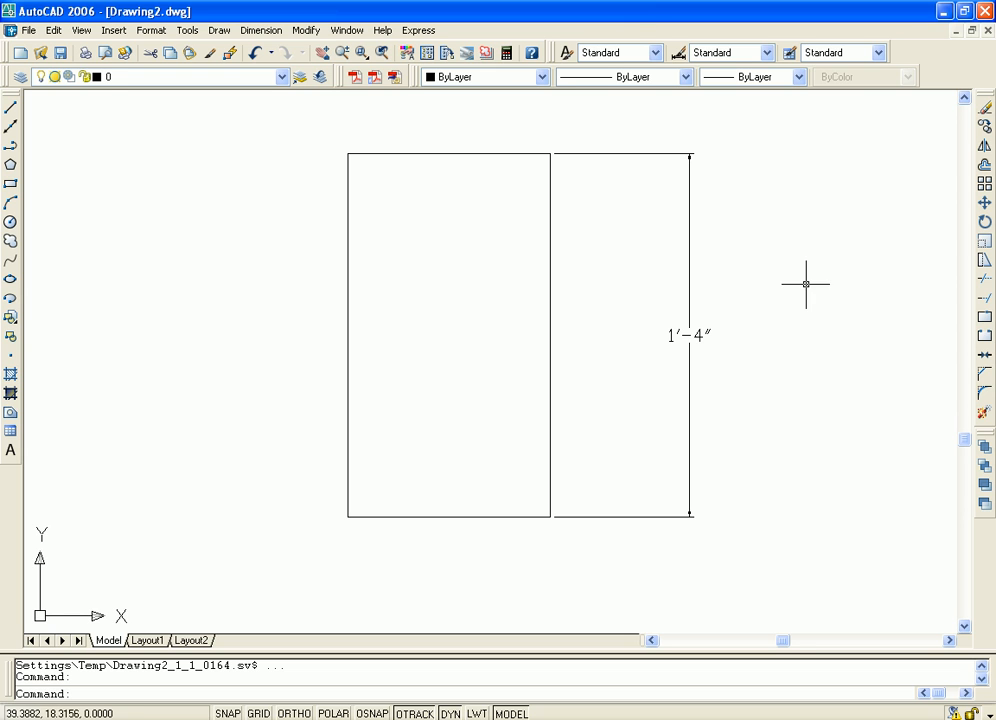
mouse_move(805, 293)
middle_mouse_down()
mouse_move(771, 307)
mouse_move(759, 298)
middle_mouse_up()
scroll(767, 302, "up", 1)
scroll(764, 294, "down", 1)
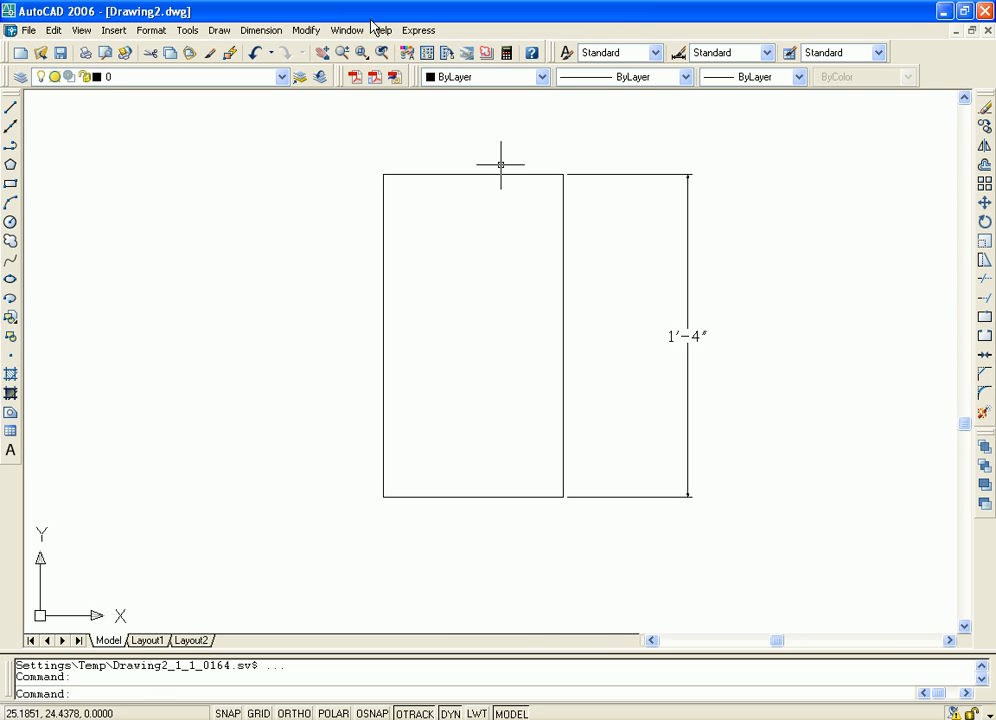
left_click(145, 31)
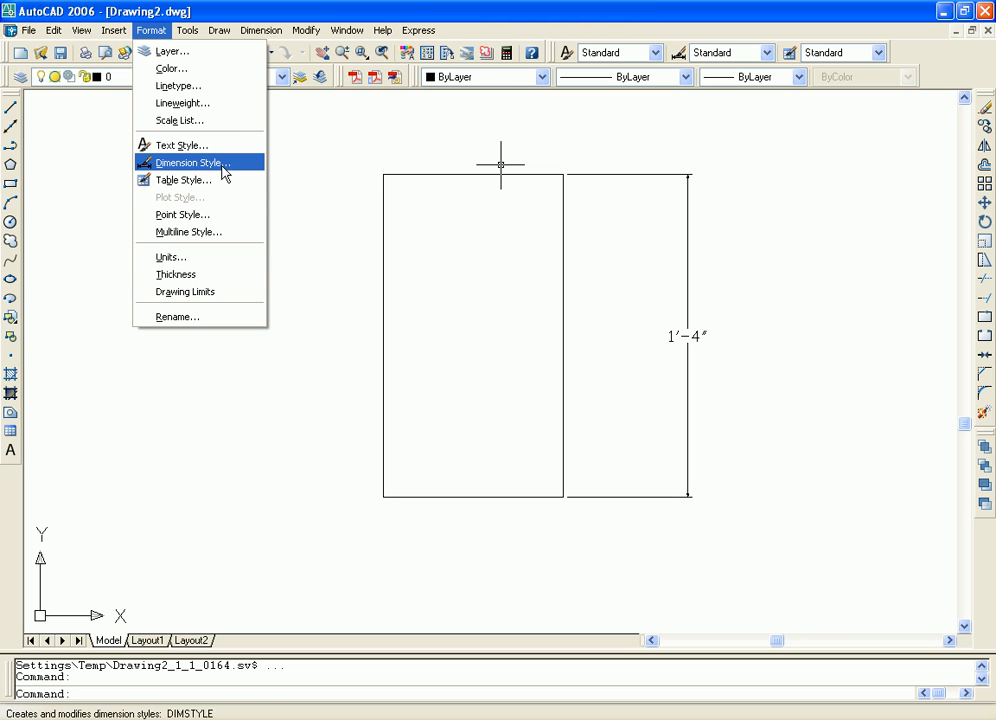
left_click(336, 130)
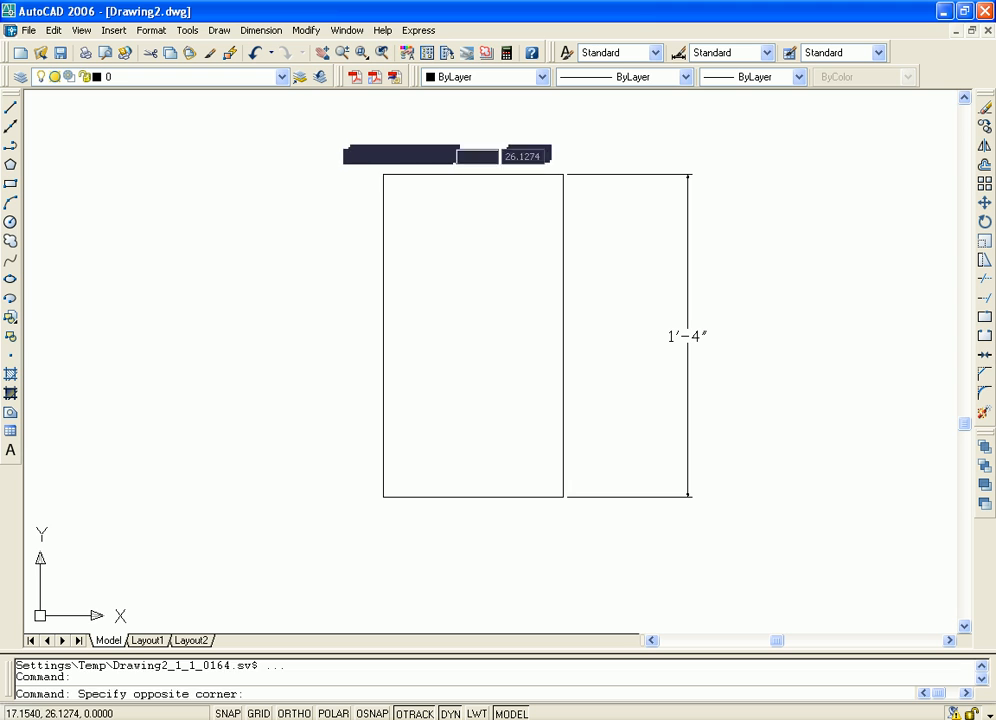
left_click(345, 165)
middle_click_drag(347, 164, 317, 169)
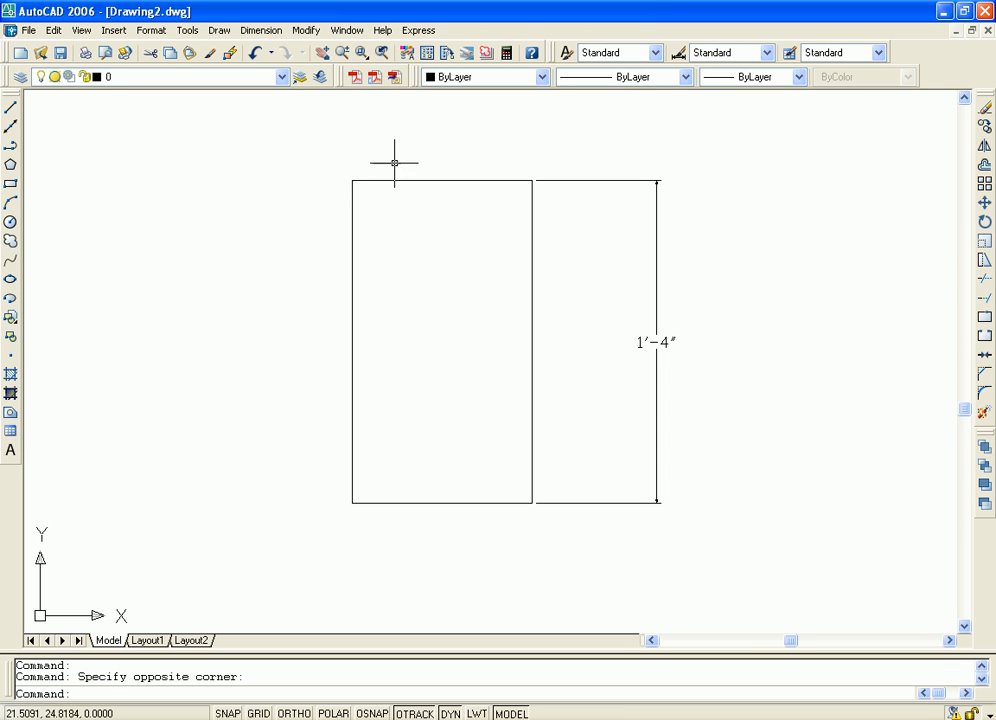